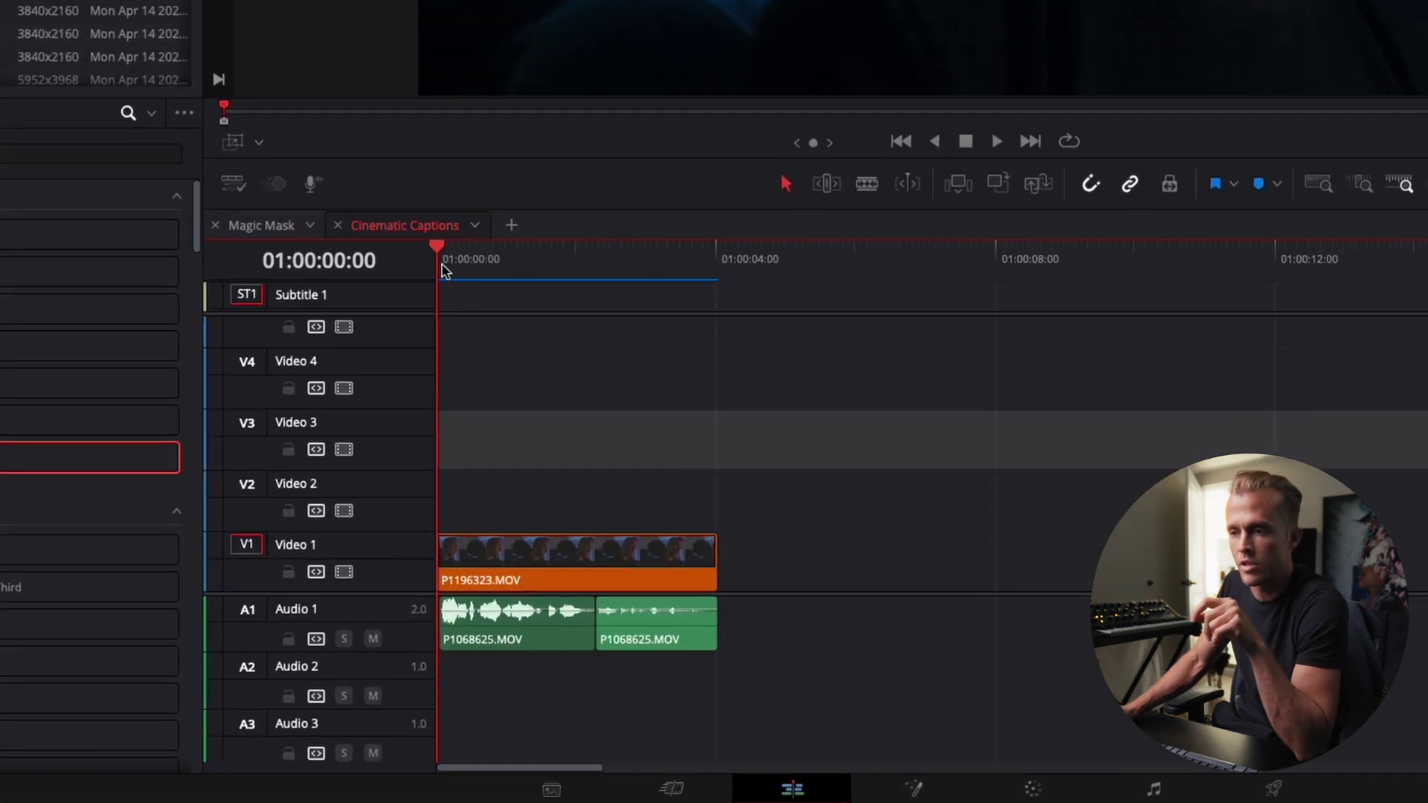
- Mark the clip's full range and create subtitles from its audio with a maximum of 5 characters per single line and a 0-frame gap
key("i")
left_click(716, 253)
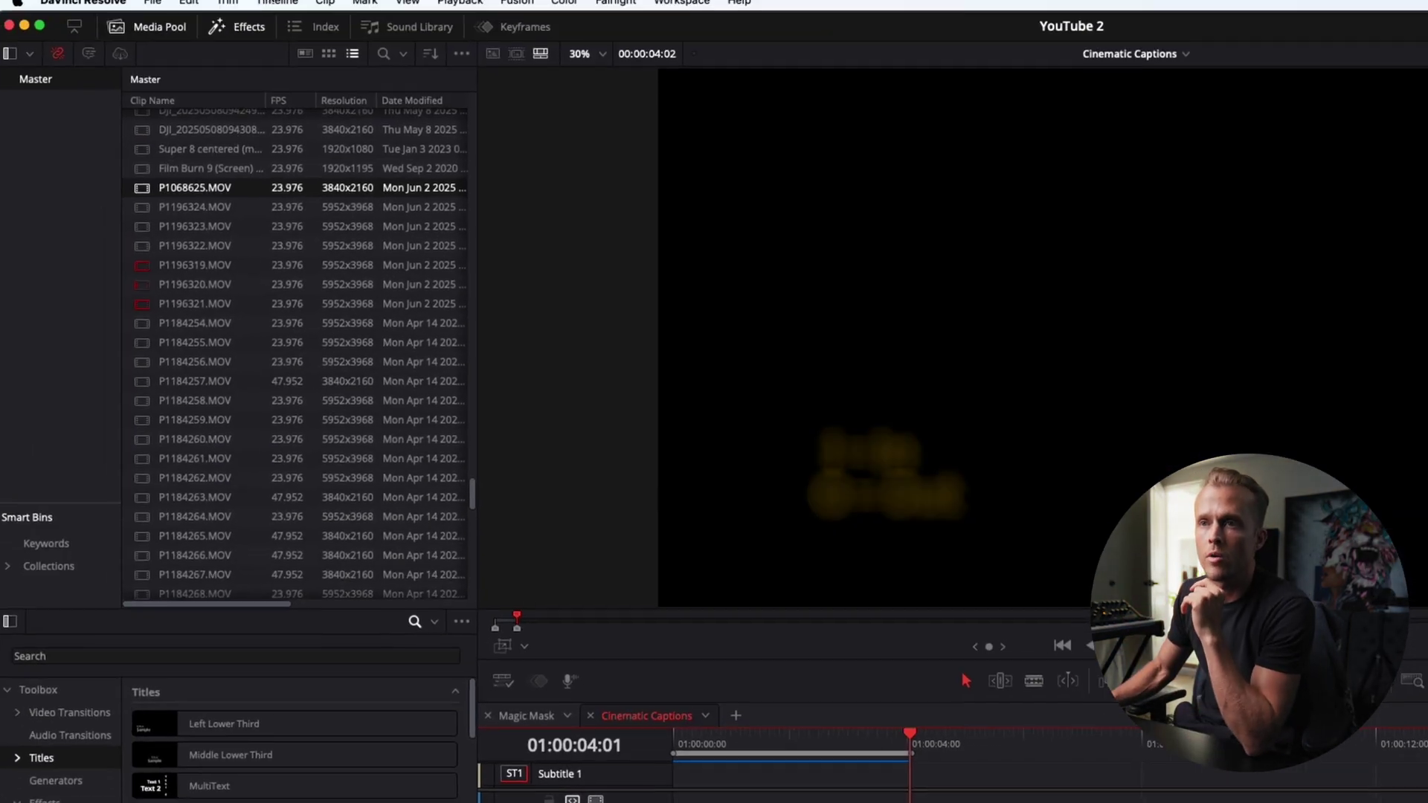
left_click(277, 6)
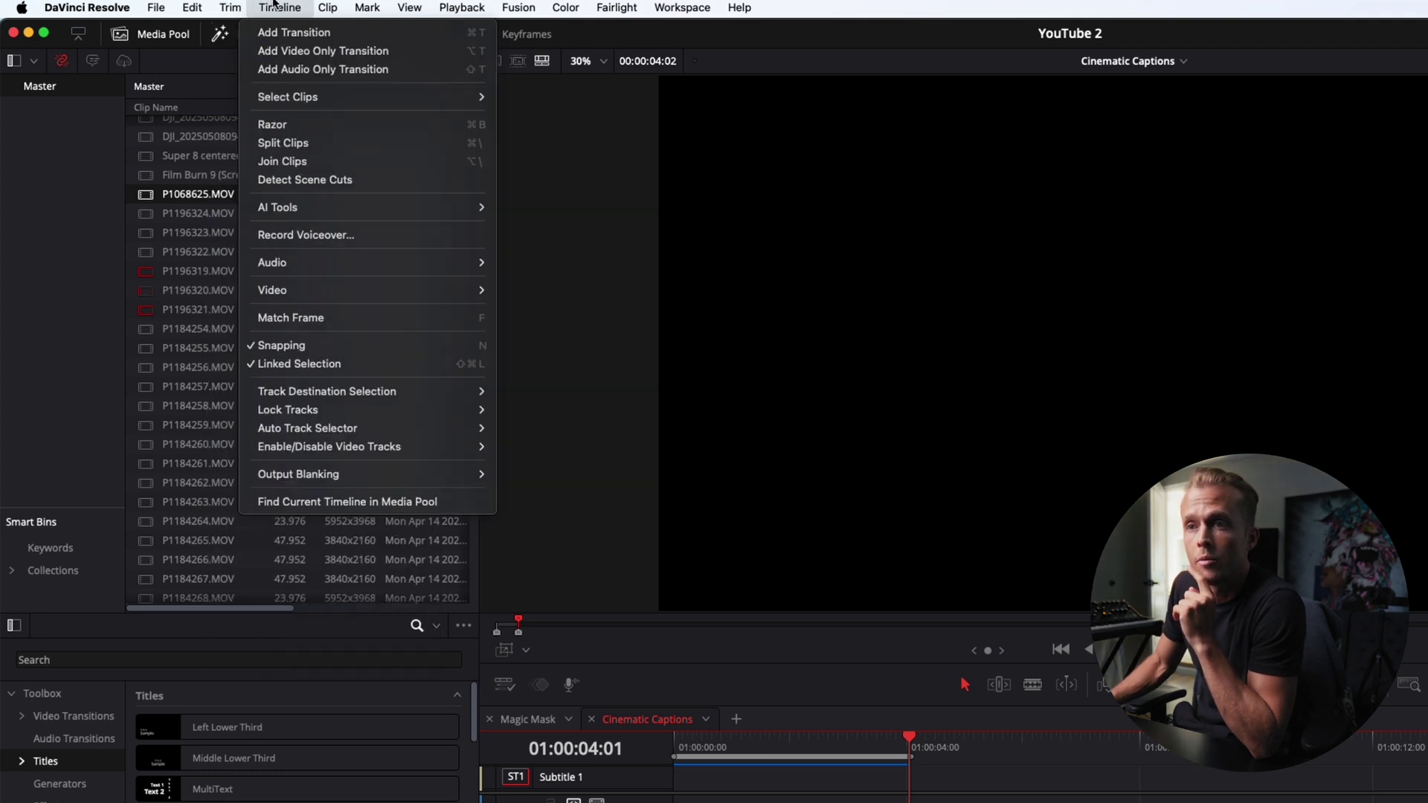
mouse_move(336, 207)
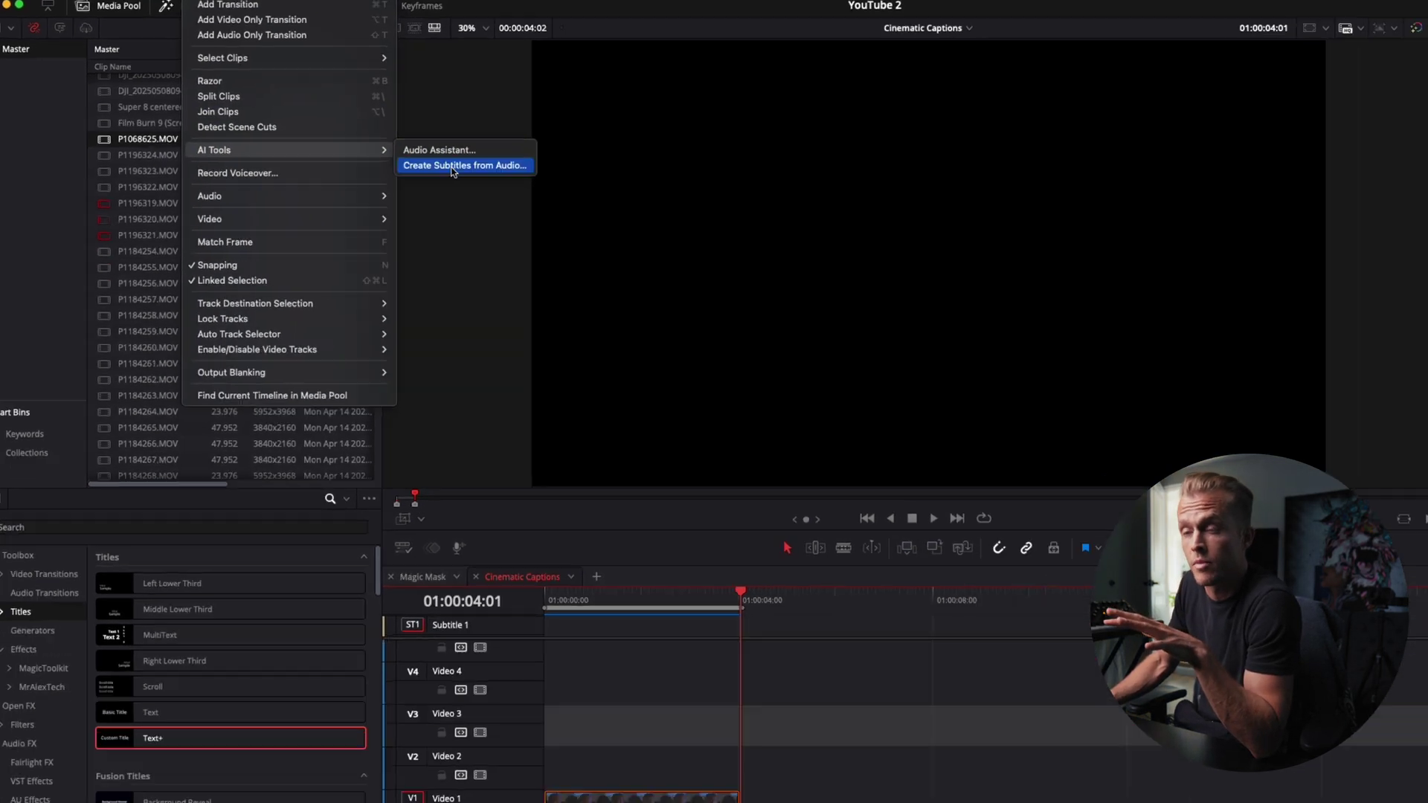
left_click(560, 225)
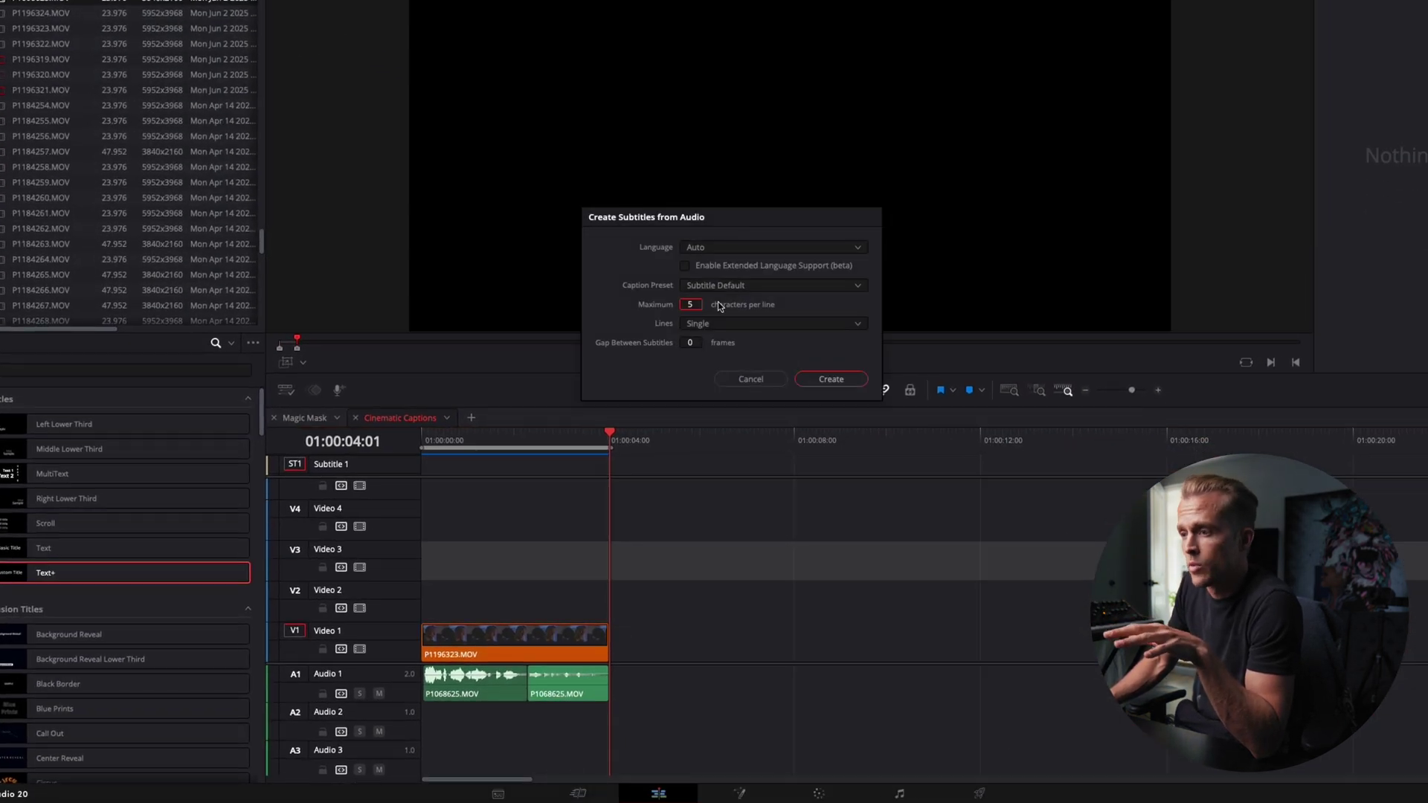
left_click(840, 377)
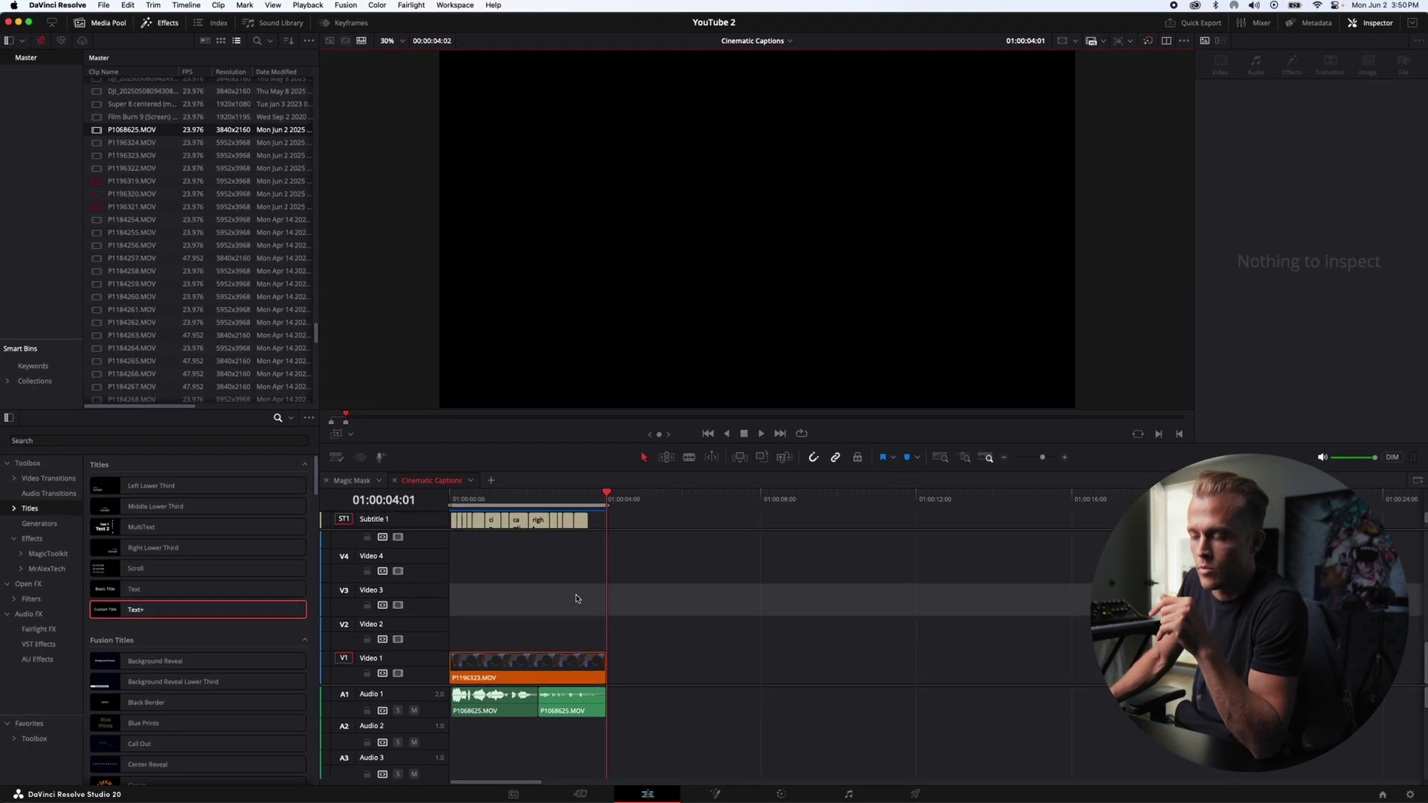
- Play the timeline from the start to review the generated subtitles against the speech
left_click(453, 502)
key("space")
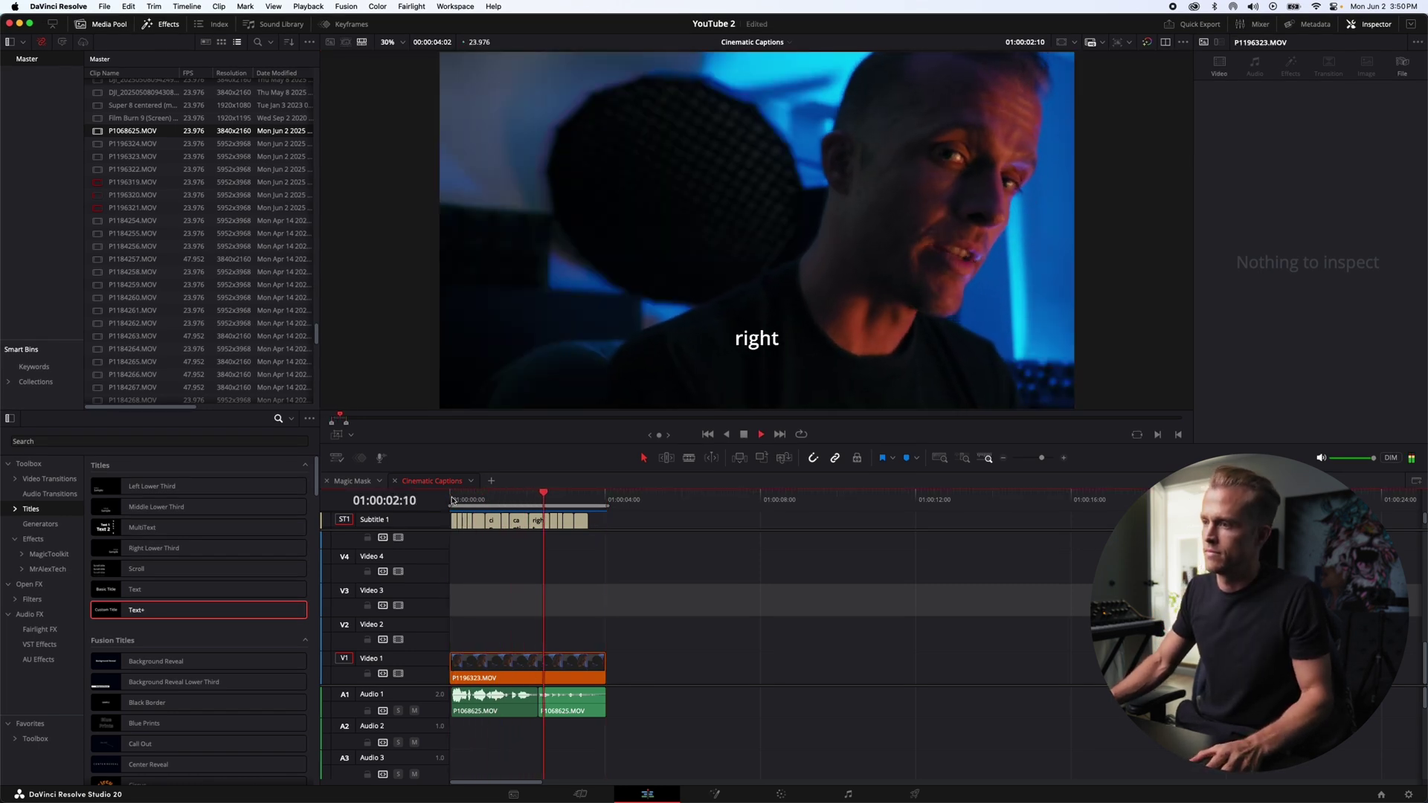
key("space")
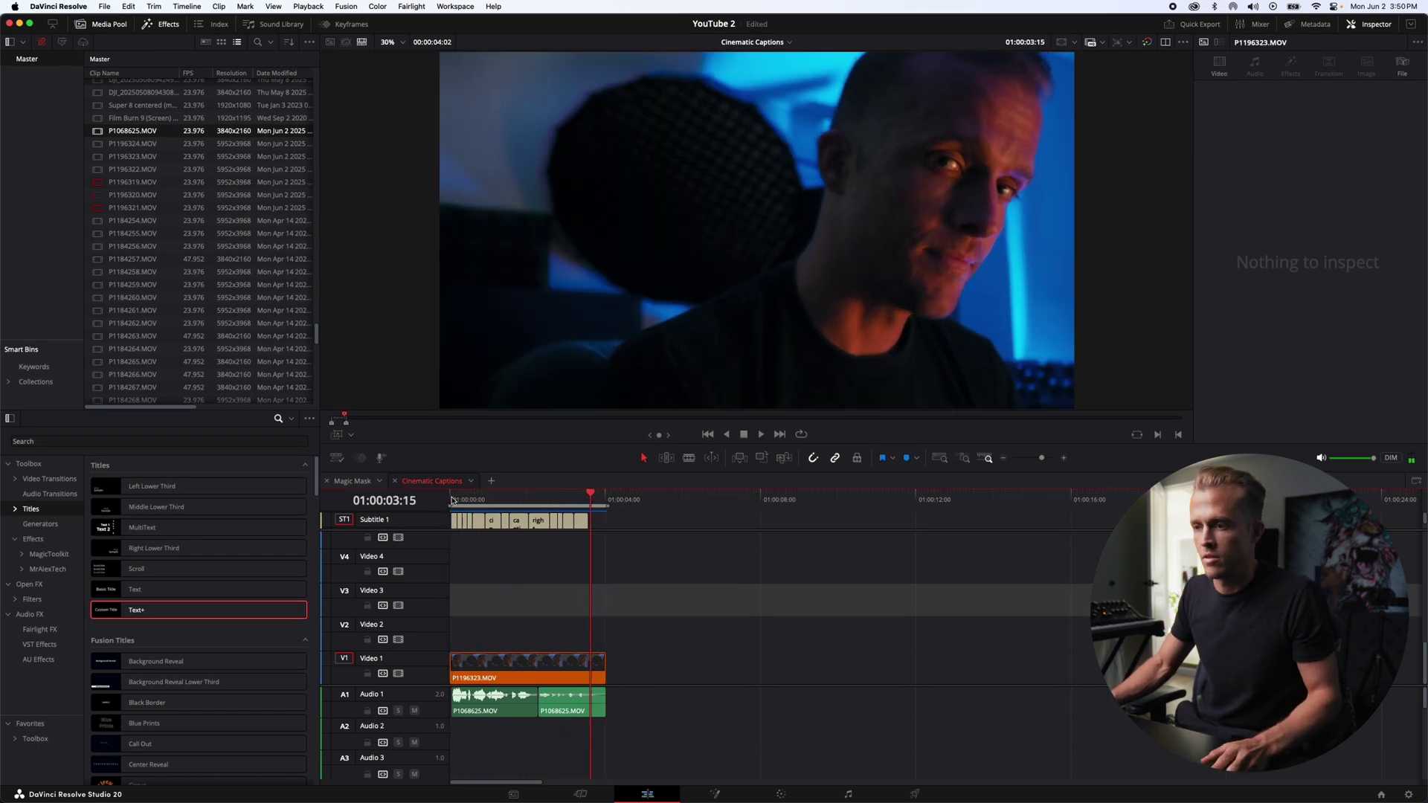
left_click(452, 500)
left_click(484, 499)
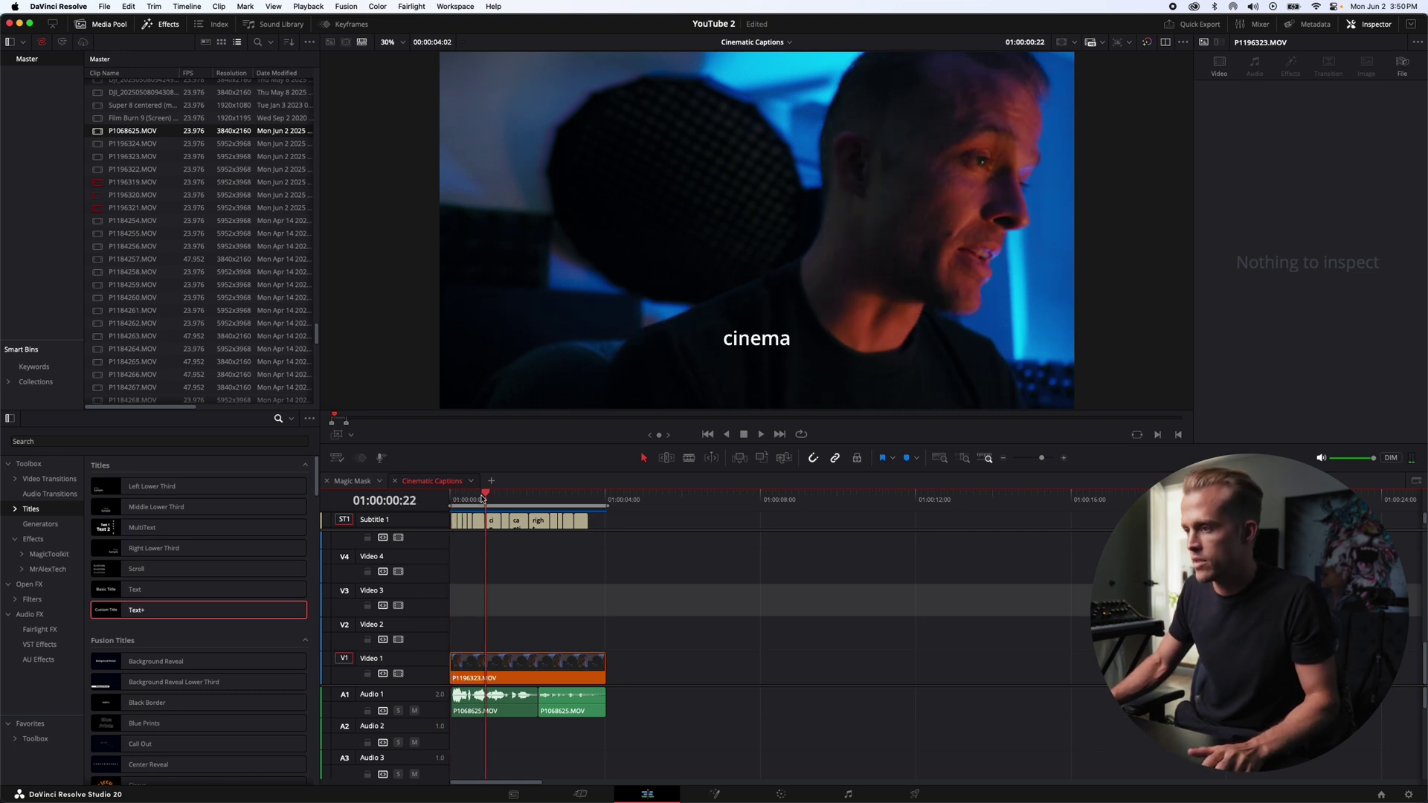
- Increase the height of the Subtitle 1 track to make its caption text readable
scroll(525, 574, "up", 3)
scroll(525, 573, "up", 3)
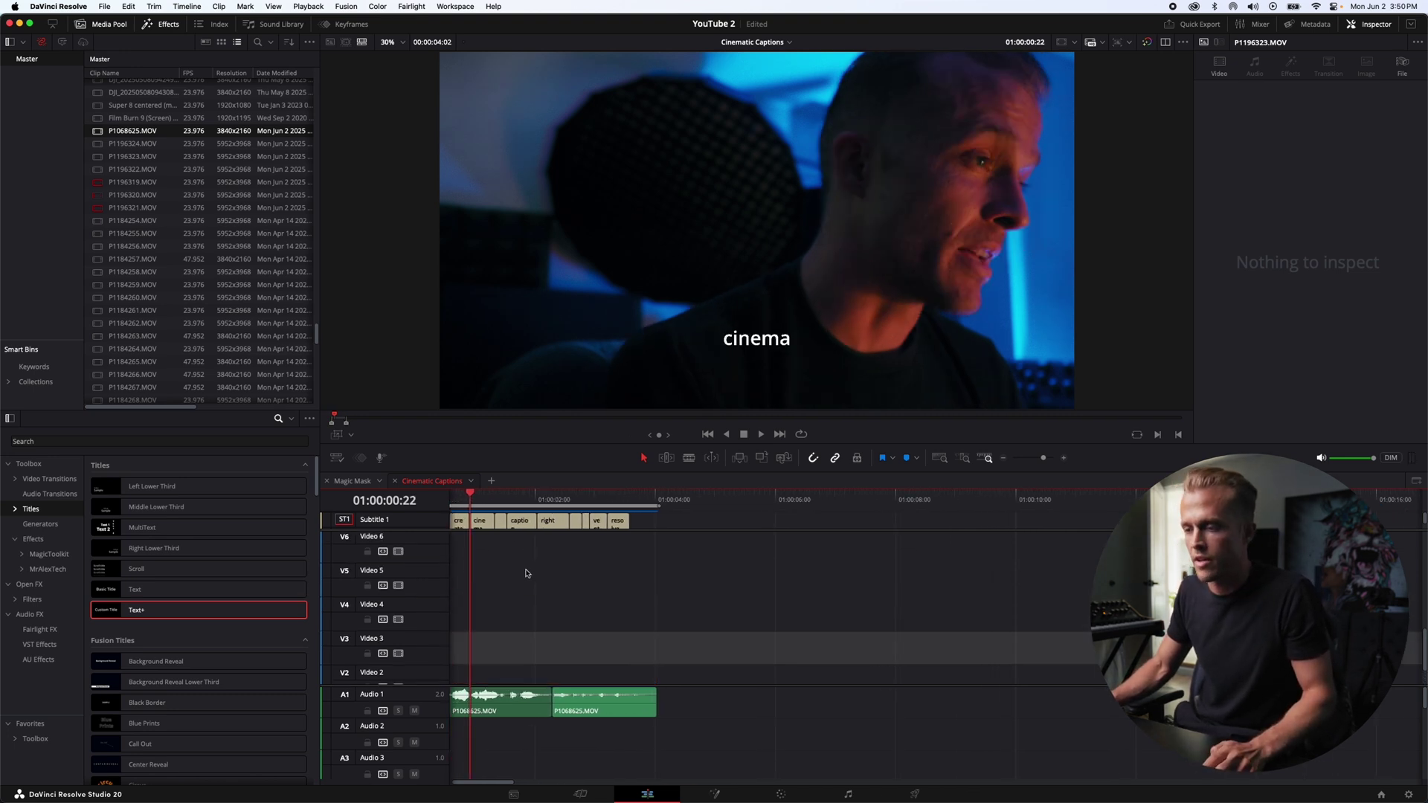
scroll(525, 573, "left", 2)
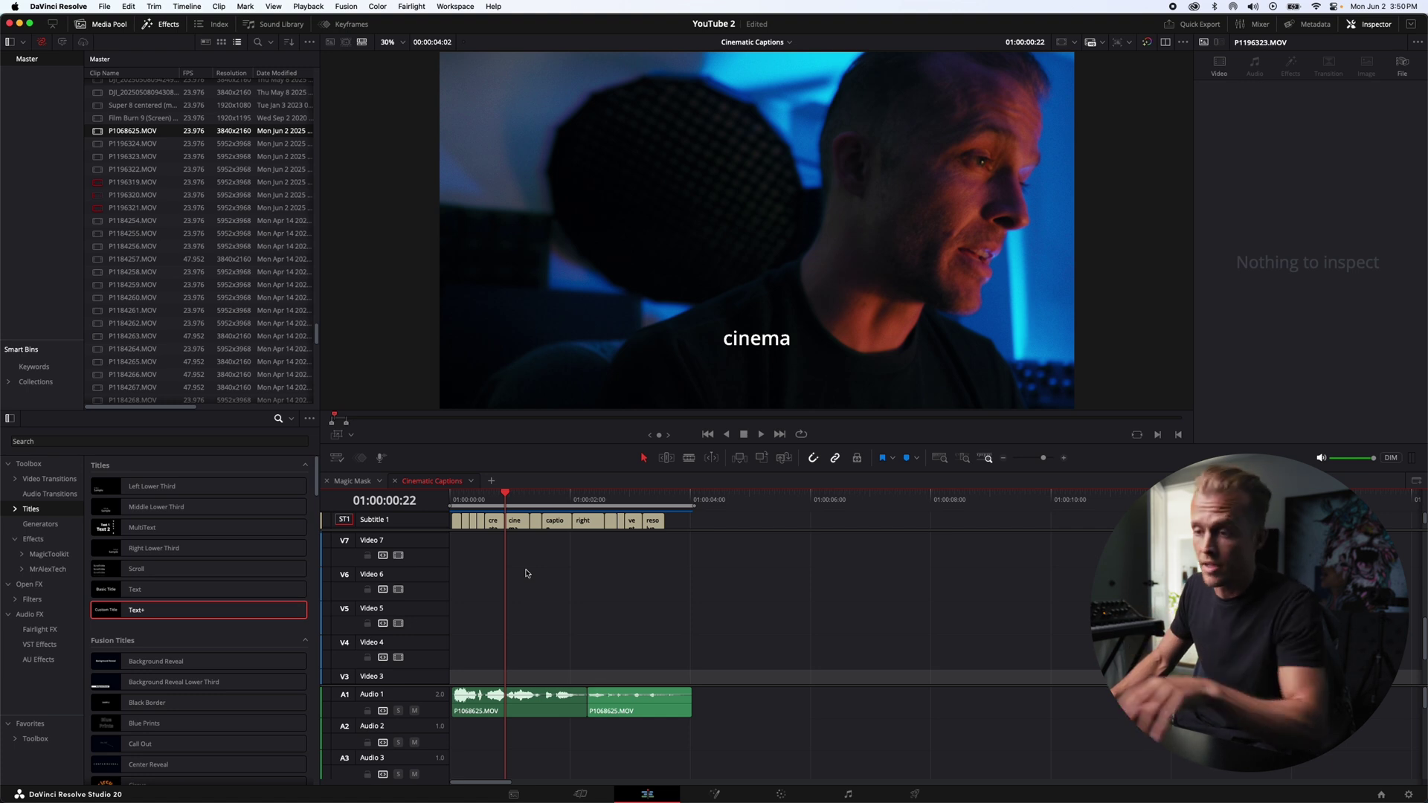
left_click(521, 596)
scroll(617, 618, "down", 3)
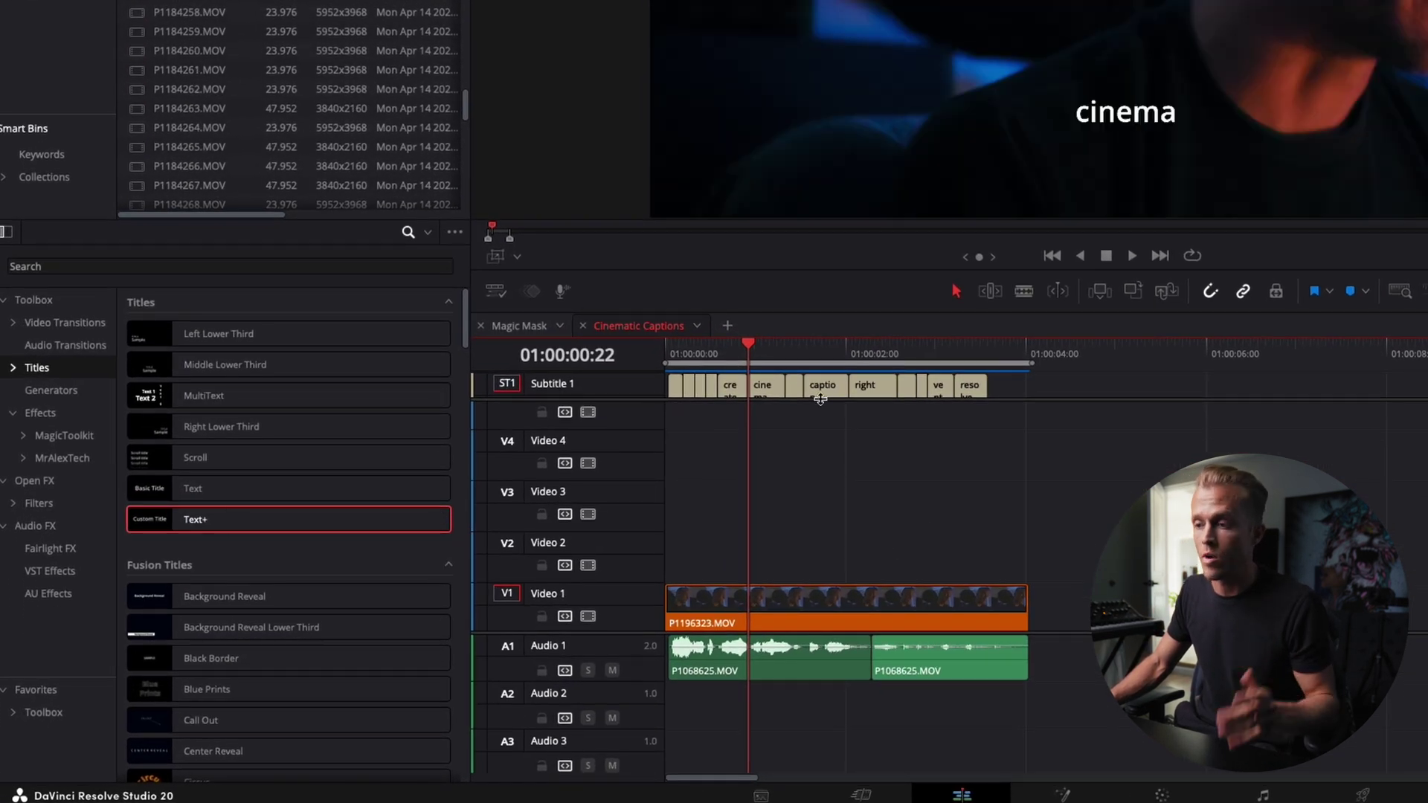
scroll(790, 476, "up", 5)
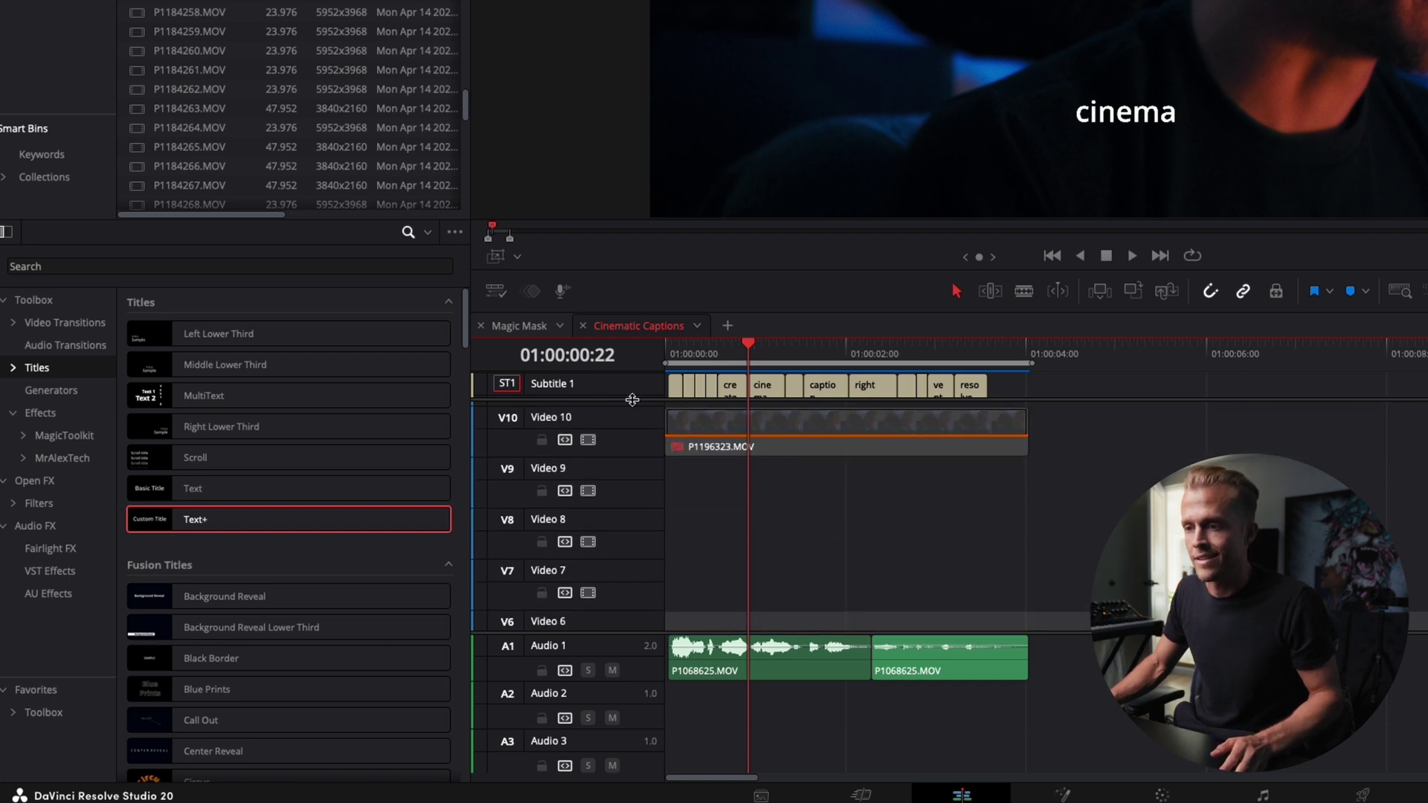
left_click_drag(632, 400, 633, 457)
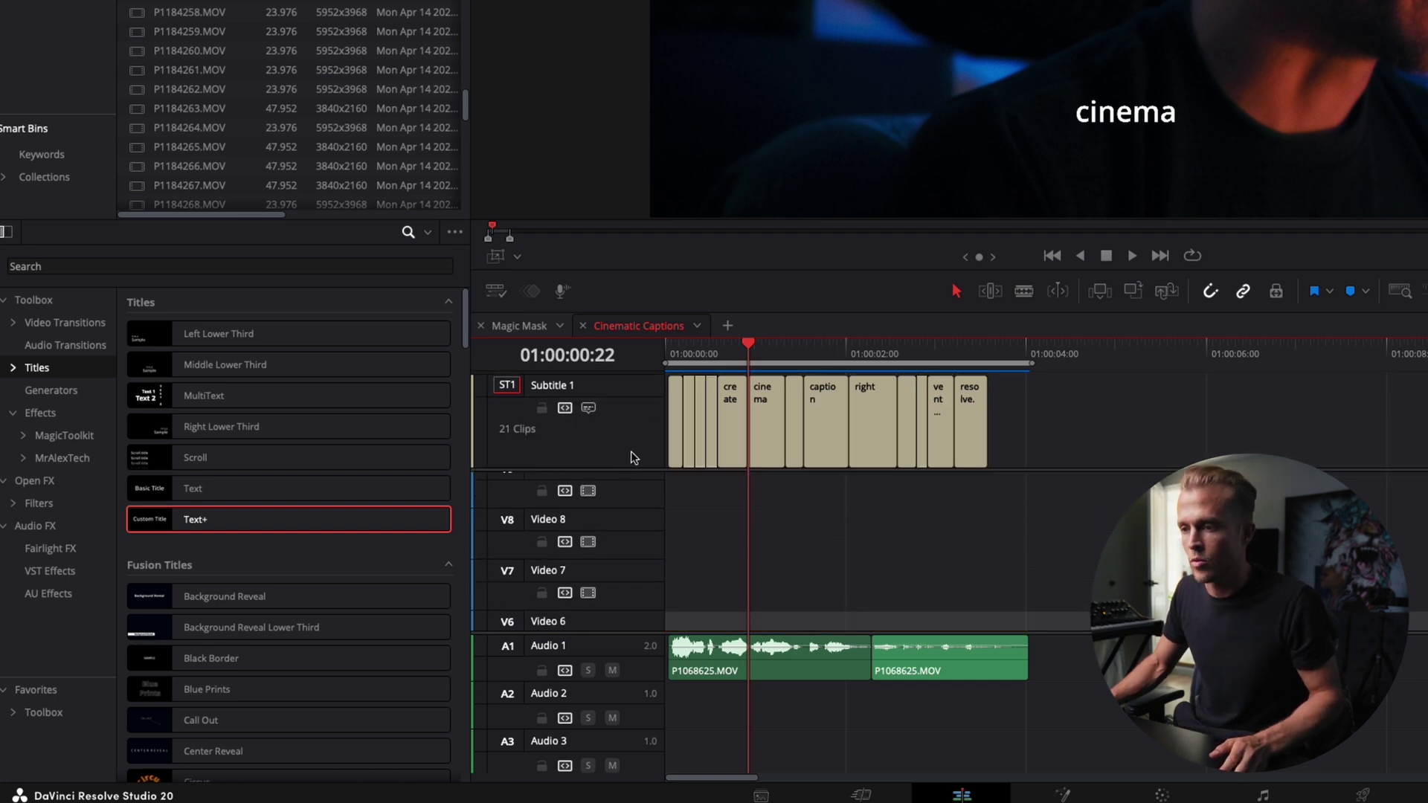
- Play the opening captions and disable all subtitle clips up to and including "create"
left_click(667, 347)
key("space")
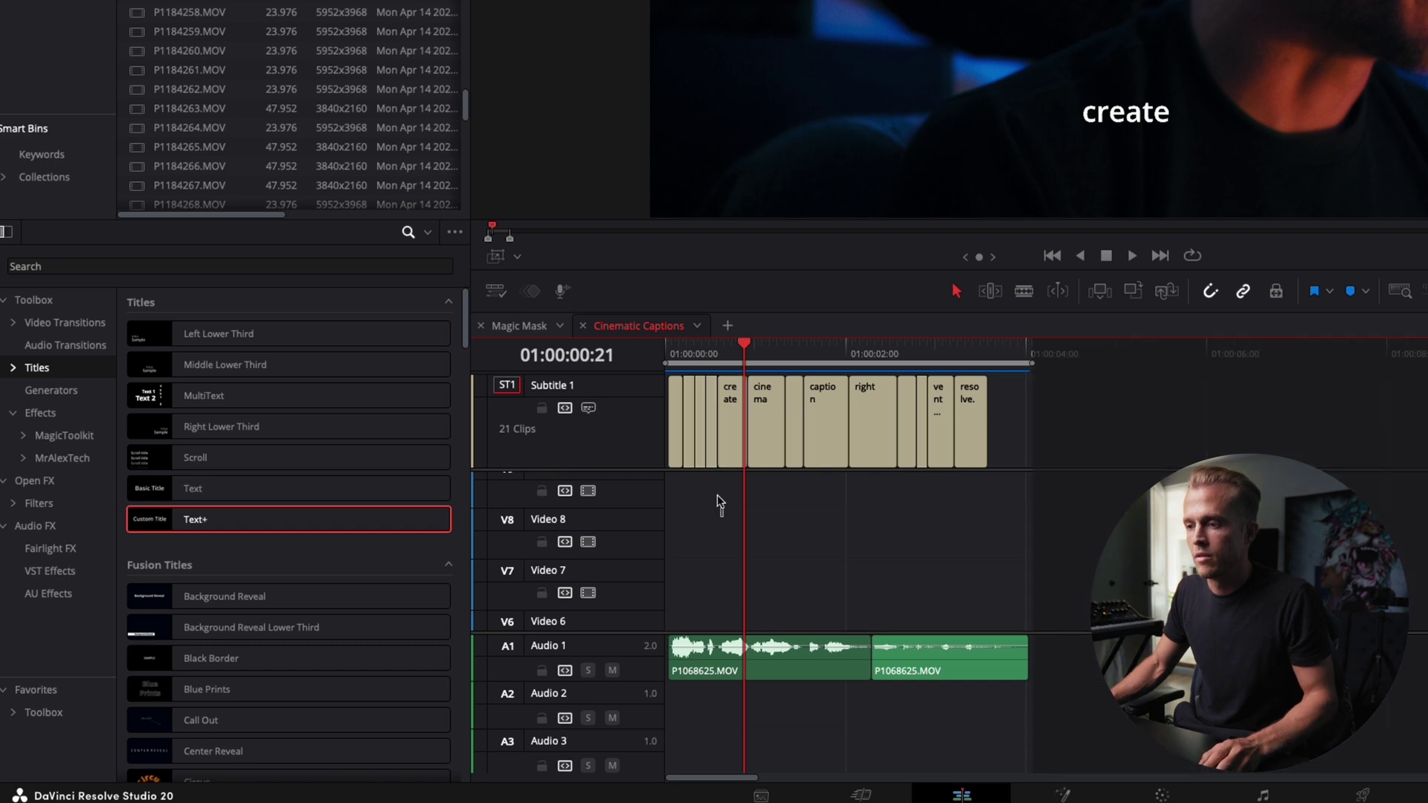
left_click_drag(717, 494, 669, 402)
key("d")
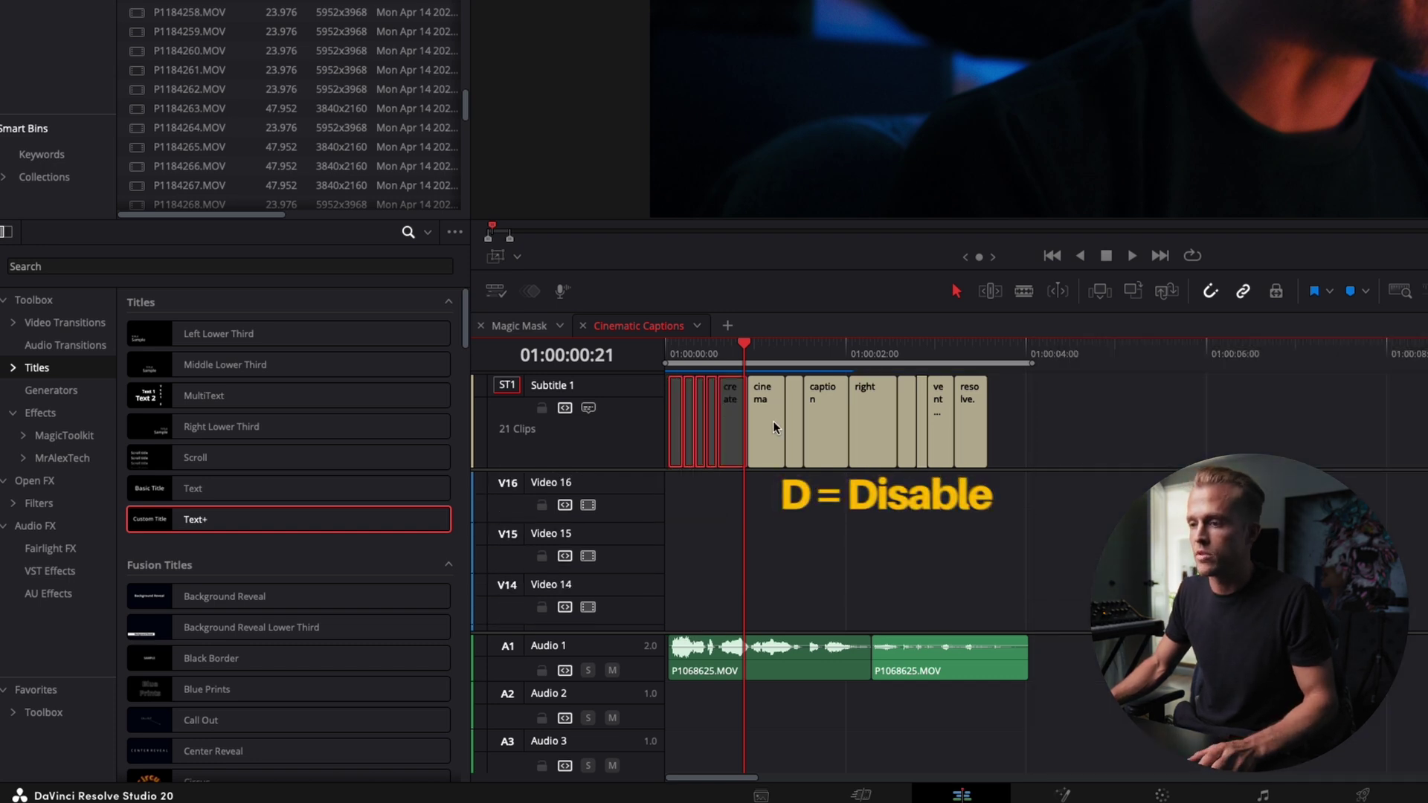
- Delete the short caption after "cinema", extend "cinema" to meet "caption", and play back the change
key("space")
key("space")
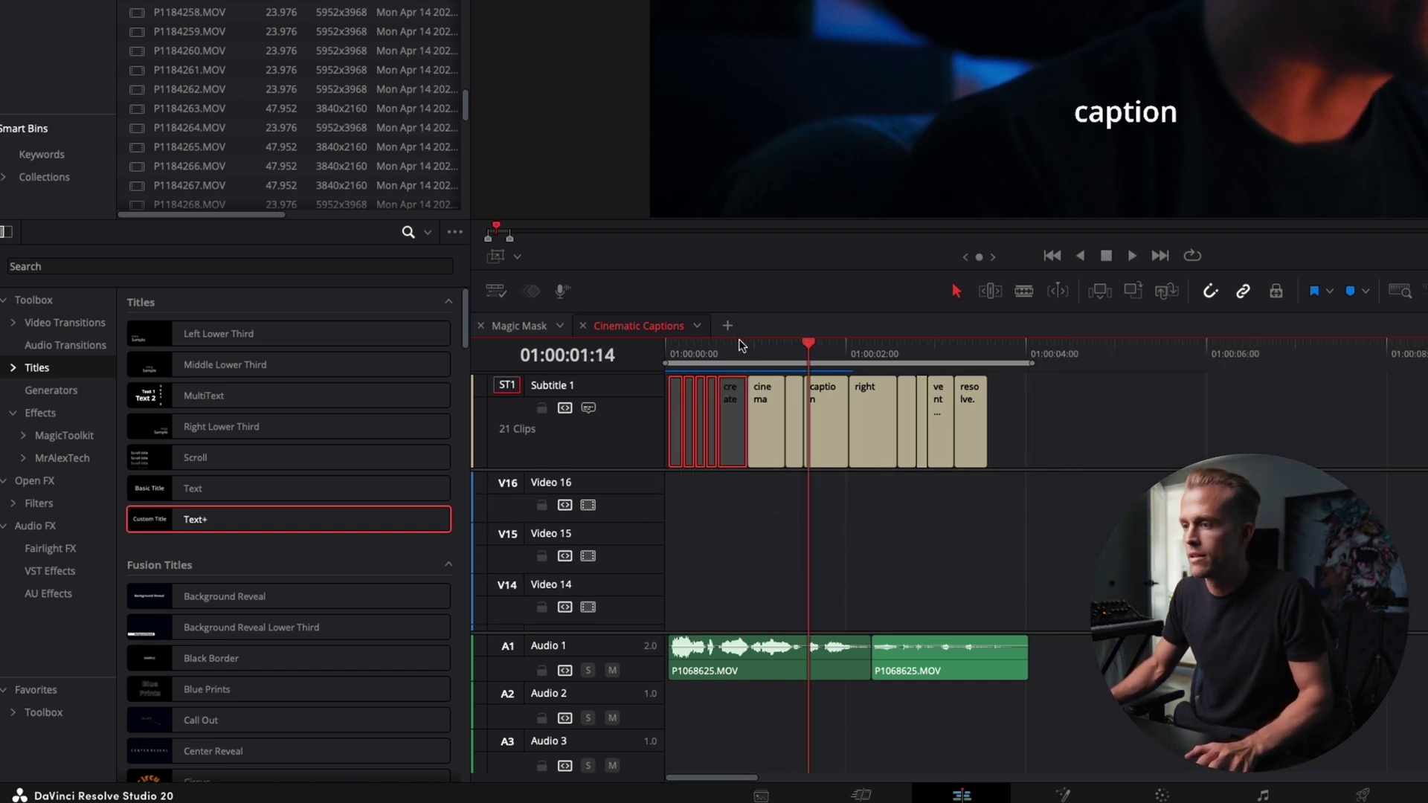
left_click(798, 438)
key("BackSpace")
left_click_drag(781, 428, 798, 427)
left_click(762, 362)
key("space")
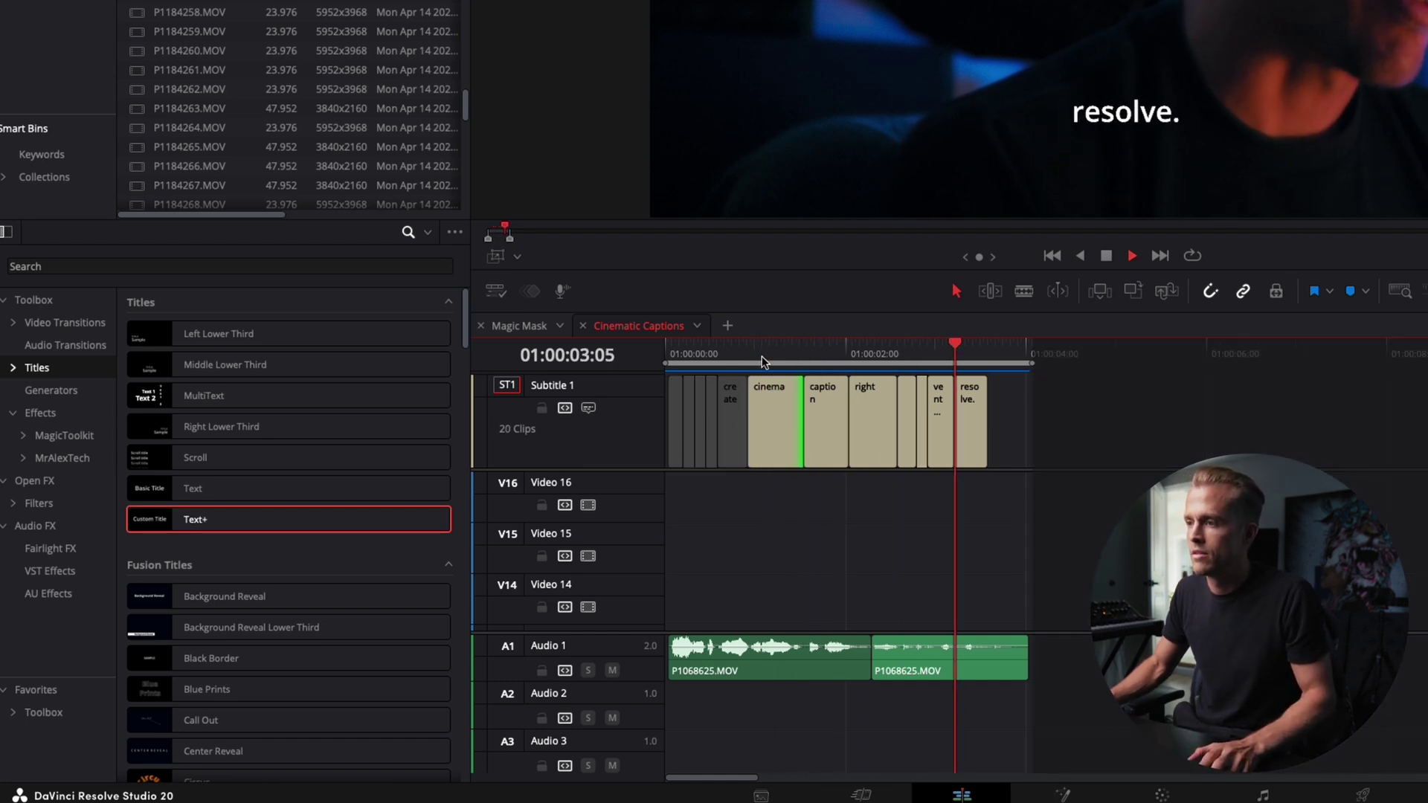
key("space")
- Delete the short caption directly before "venture" and extend the start of "venture" back over the gap
left_click(893, 363)
key("space")
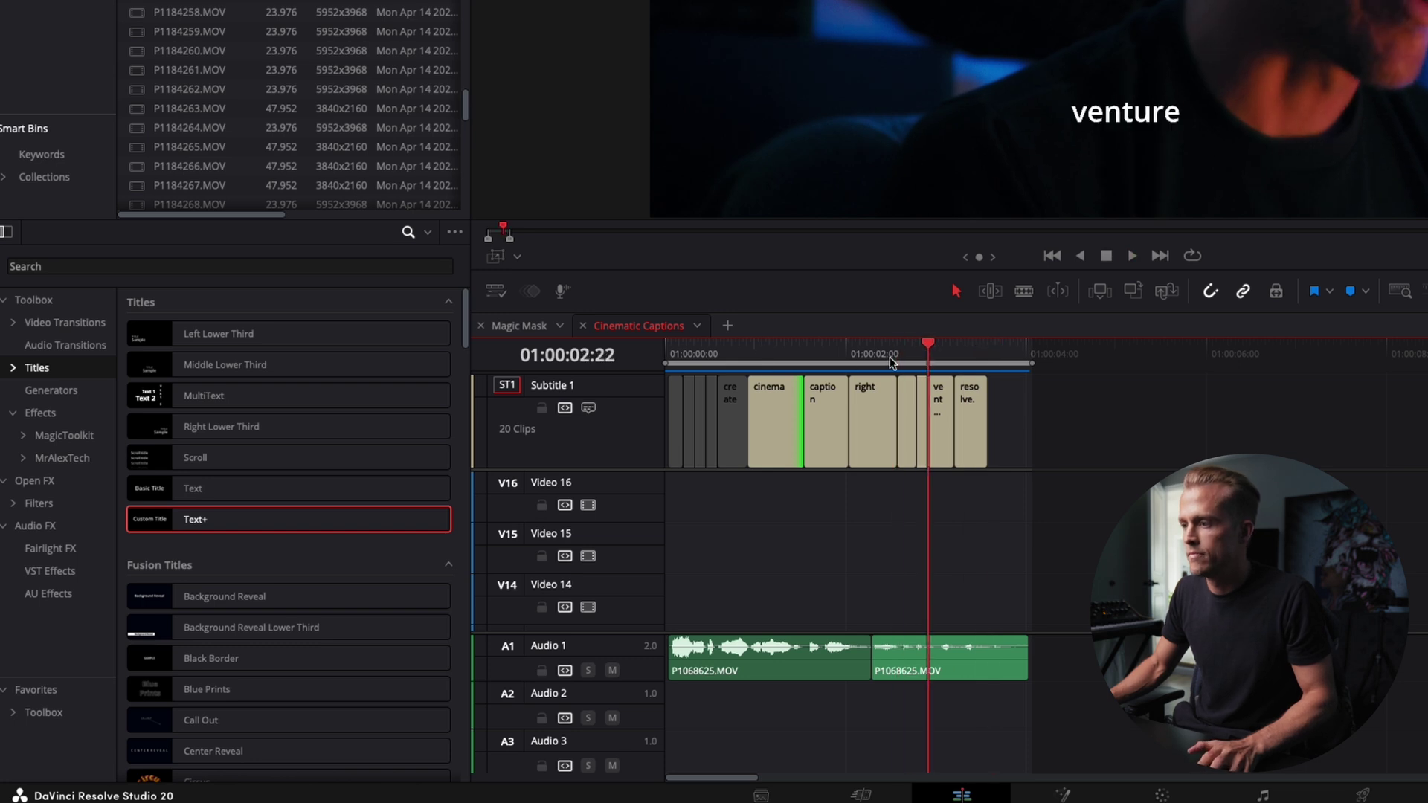
left_click(921, 392)
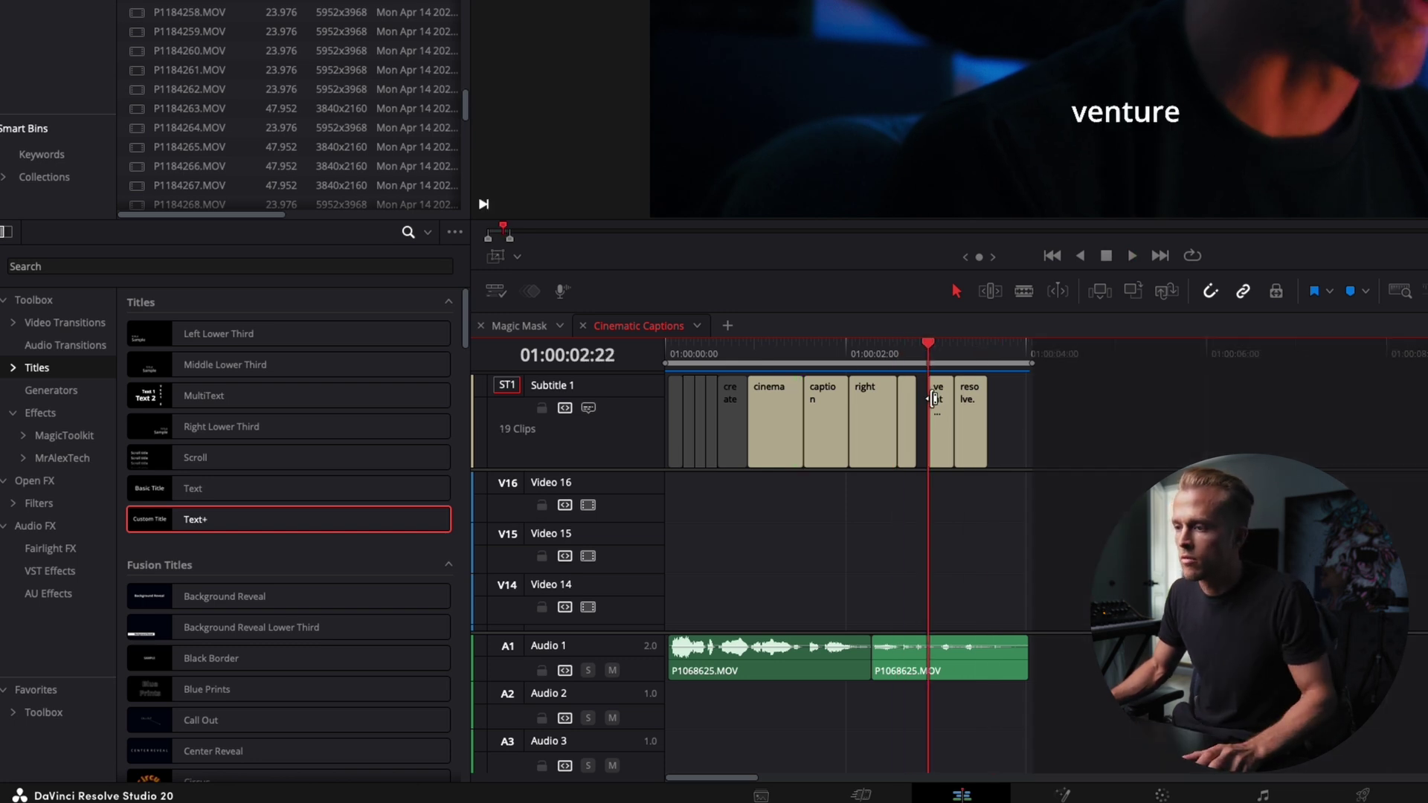
left_click_drag(932, 393, 917, 399)
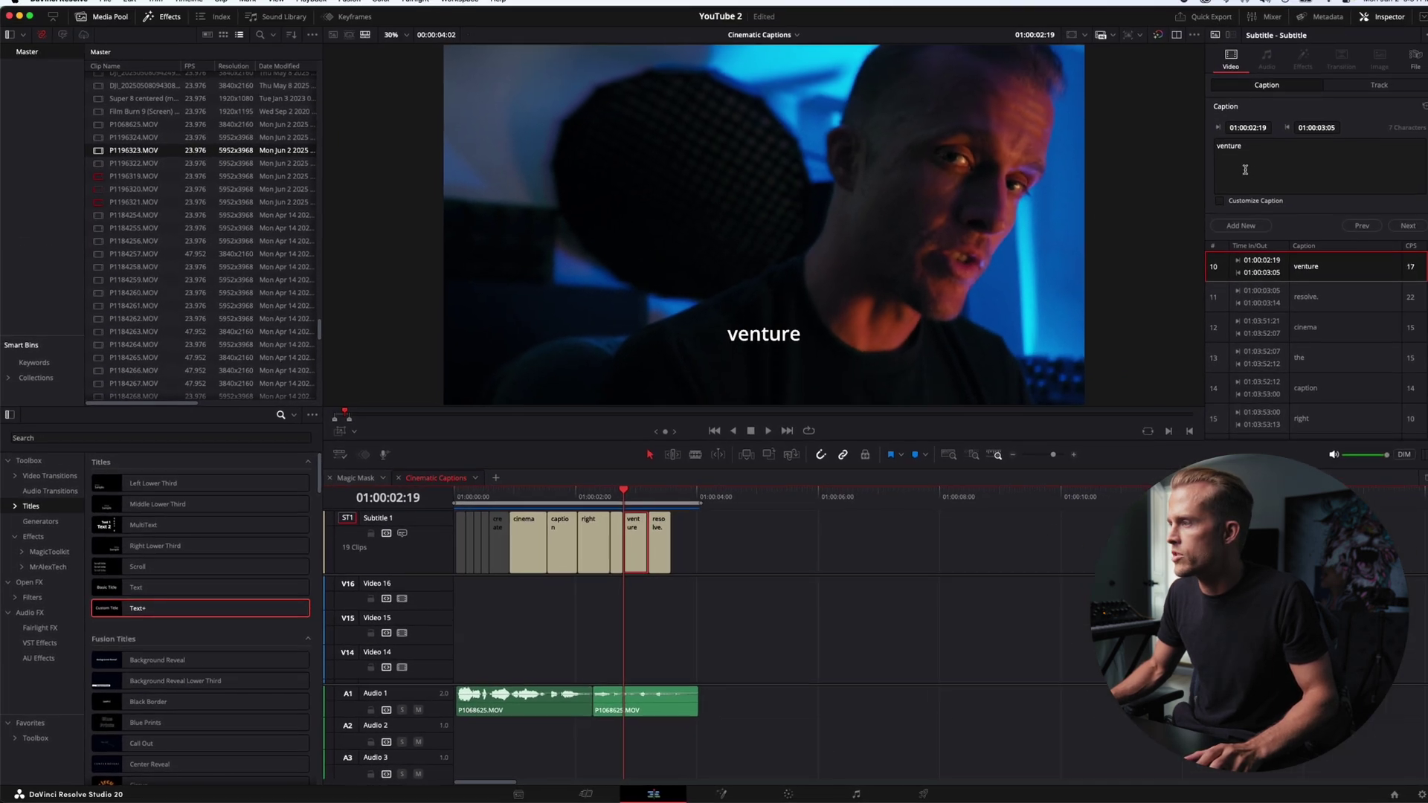
- Change the text of the "venture" caption to "DaVinci"
left_click(1244, 170)
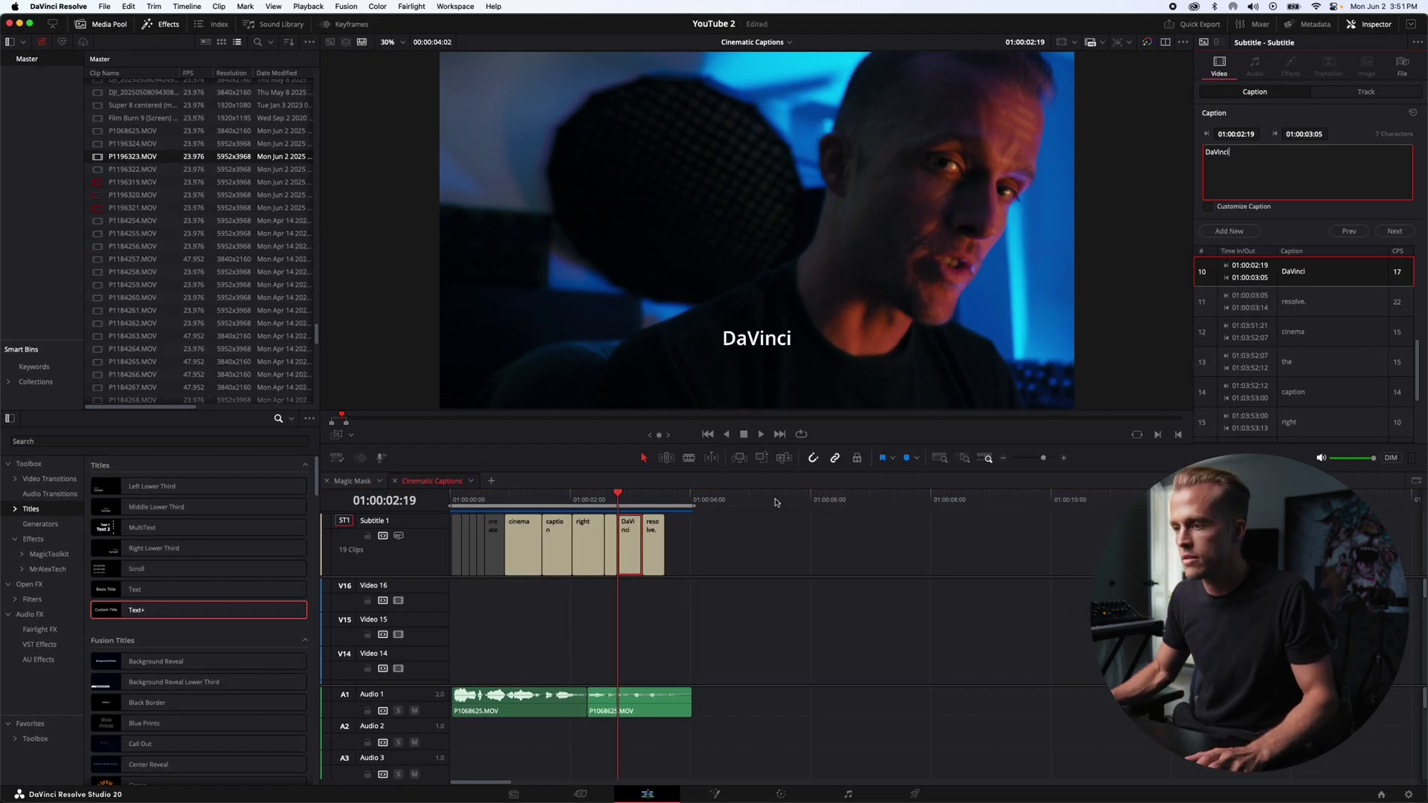
left_click(647, 503)
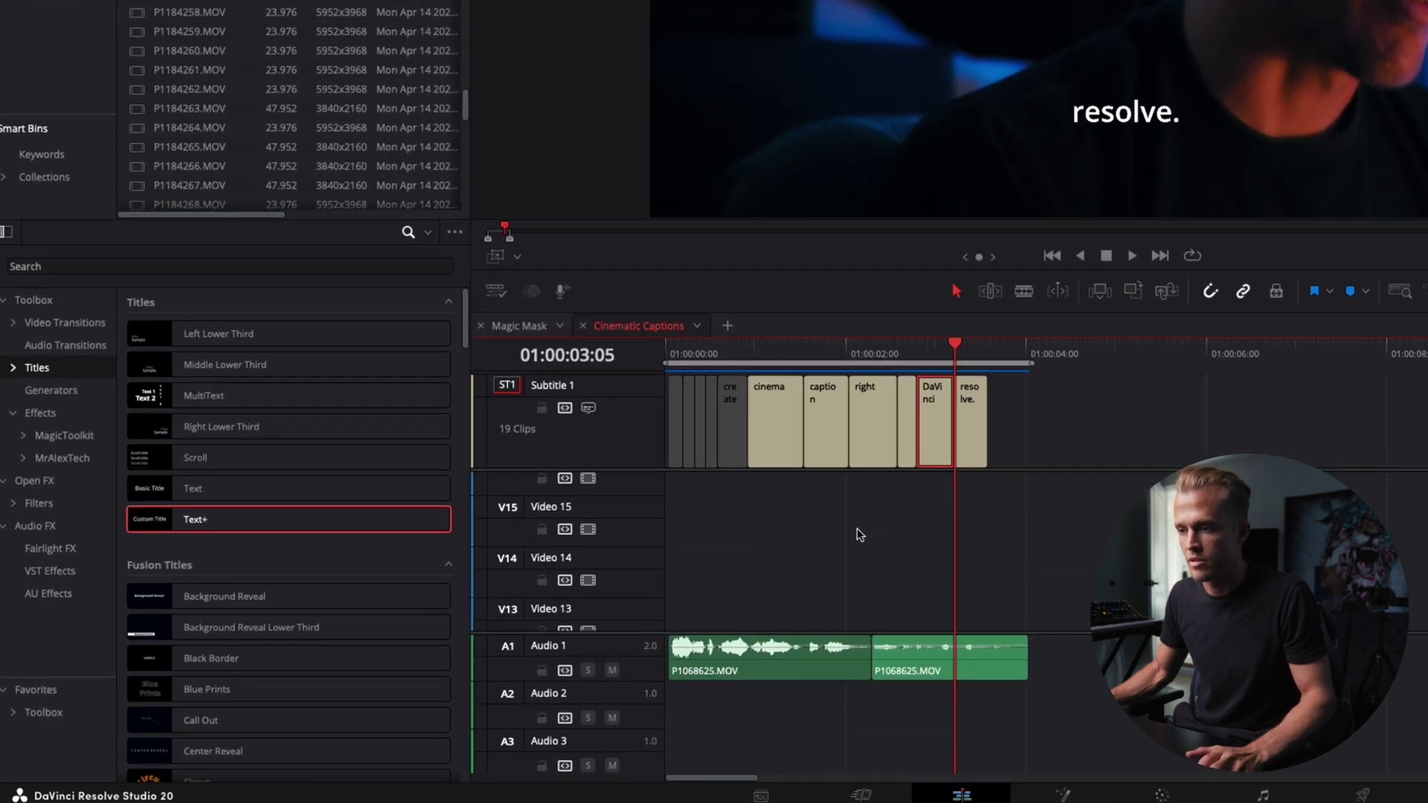
- Place a Text+ title on Video 2 starting at the "cinema" caption
scroll(384, 648, "down", 6)
left_click_drag(272, 525, 748, 623)
- Complete the "cinema" caption's text to read "cinematic"
left_click(781, 408)
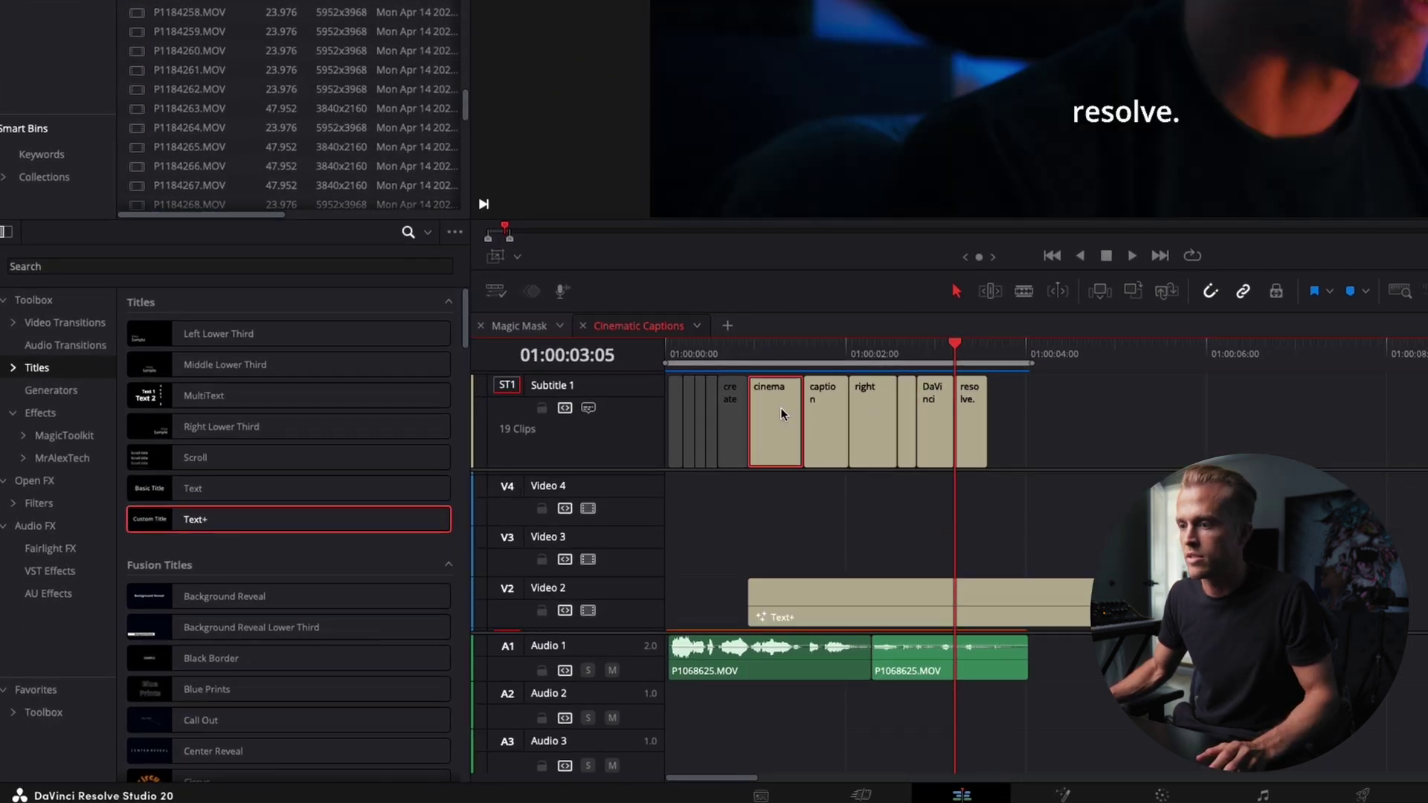
type("tic")
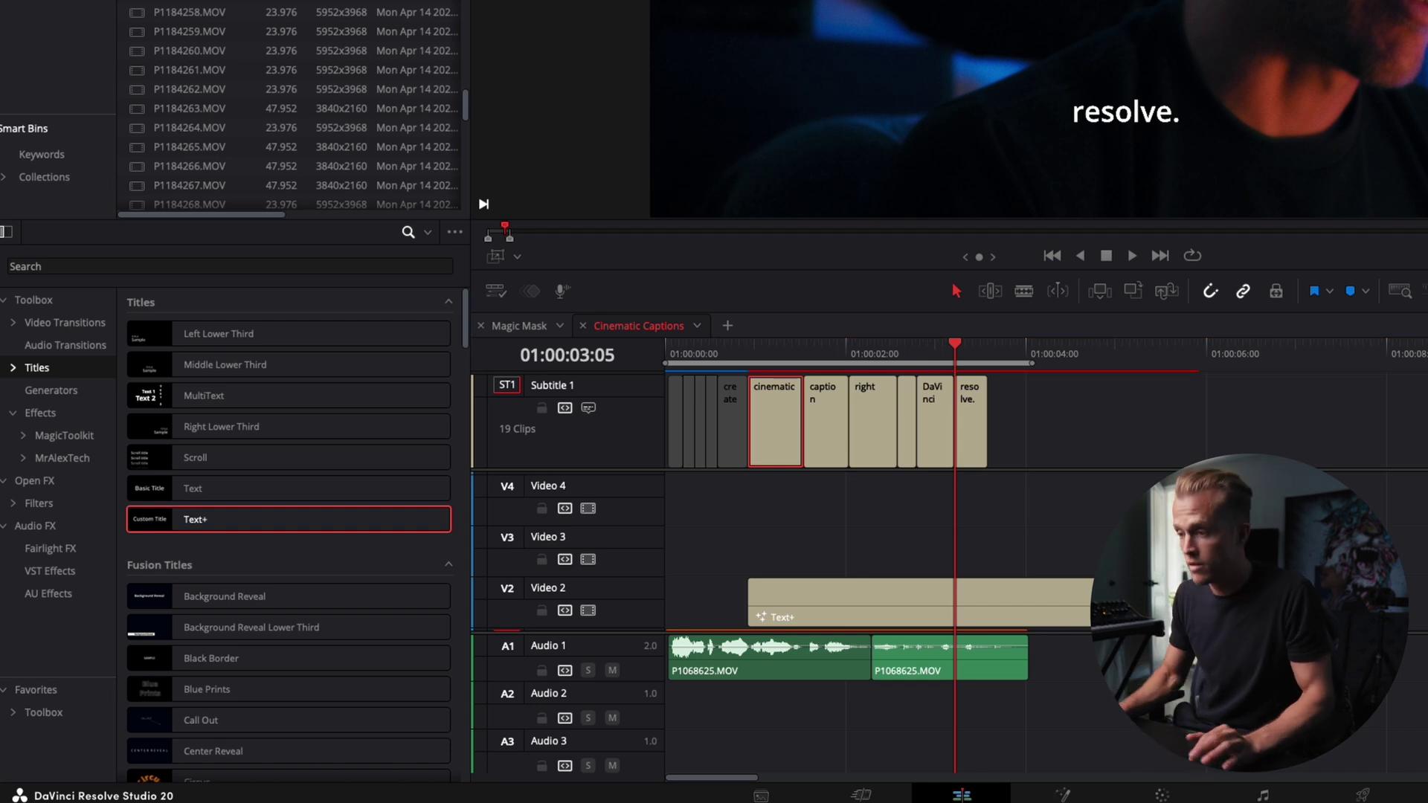
left_click(1082, 481)
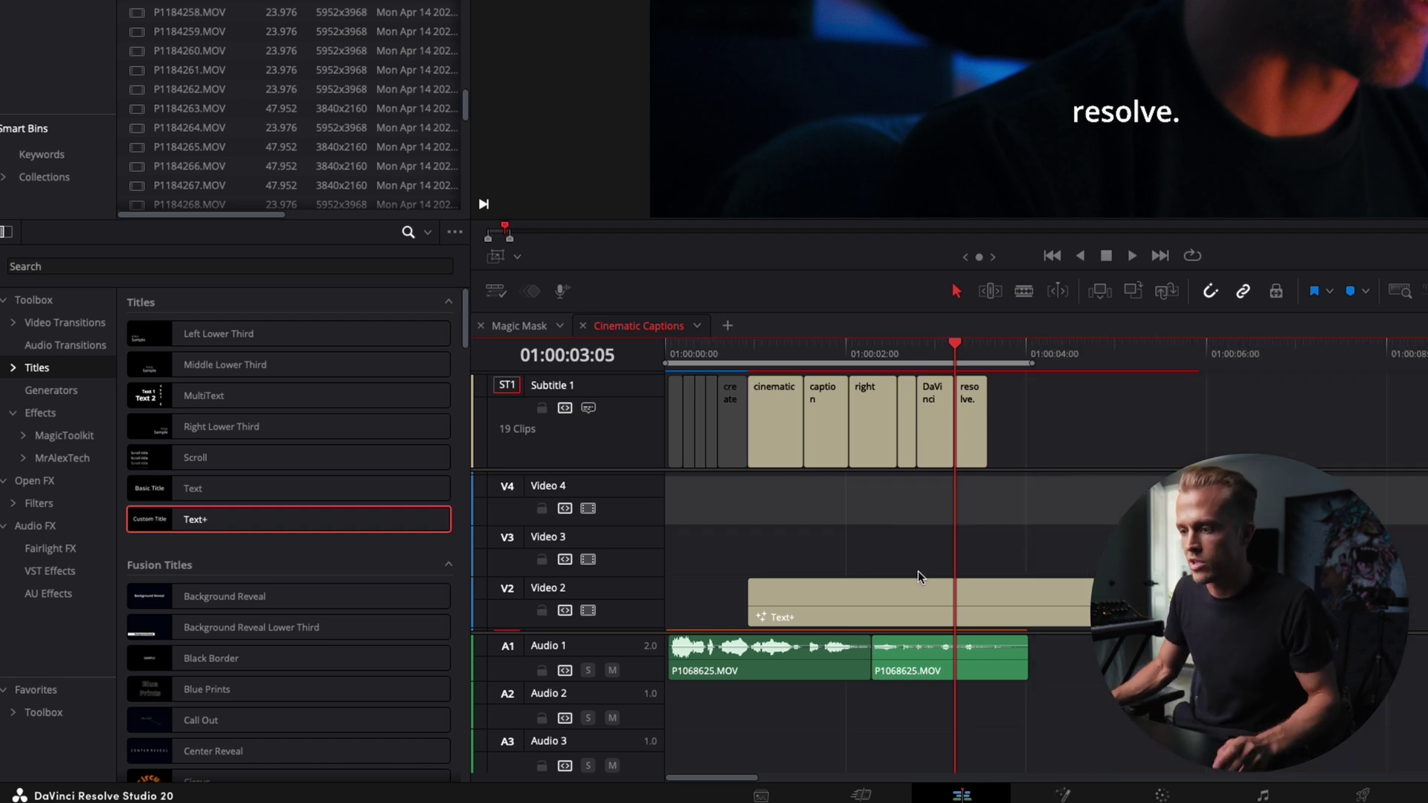
- Duplicate the Text+ title onto Video 3 through Video 7, starting each copy at the next caption up to "resolve."
left_click_drag(859, 616, 959, 513)
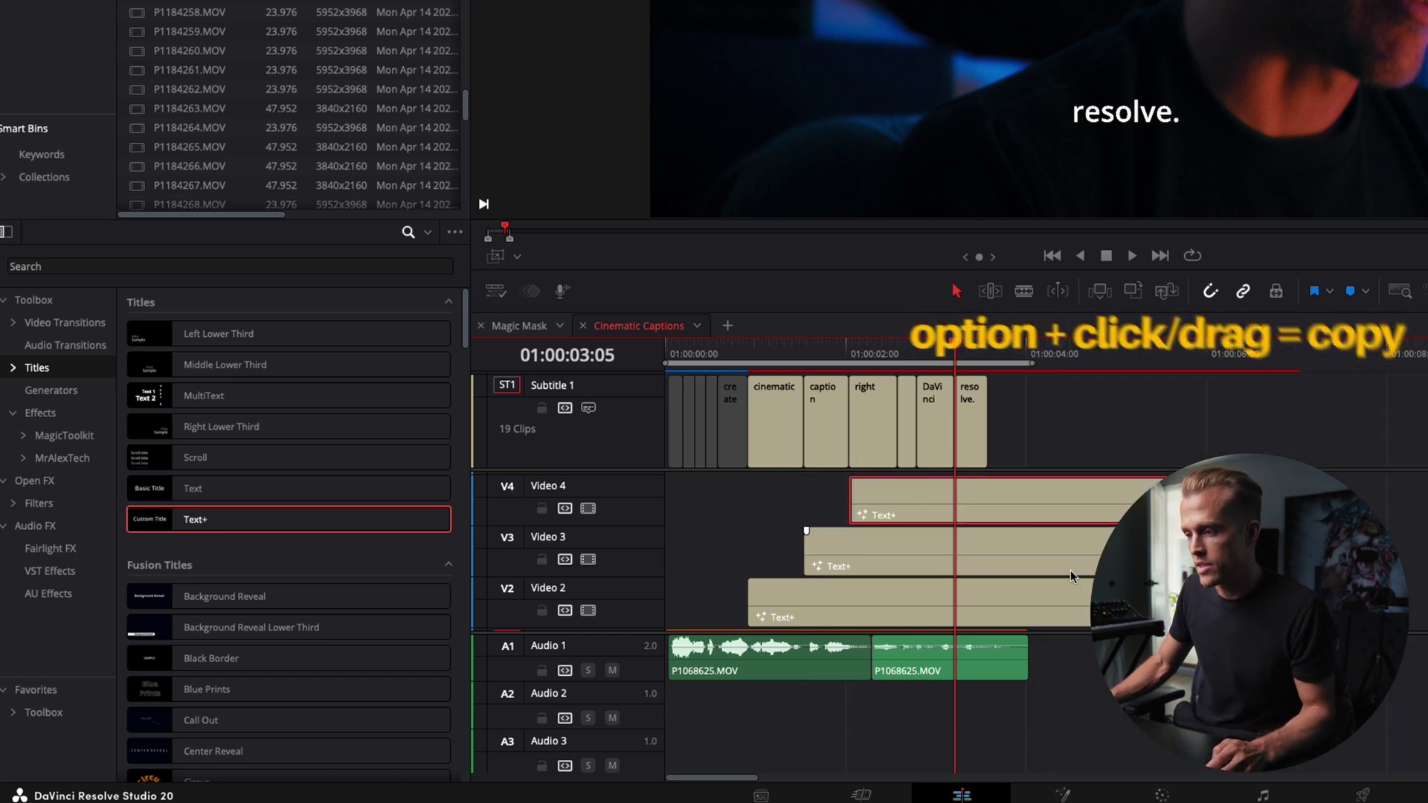
scroll(1070, 570, "up", 2)
left_click_drag(1006, 555, 1052, 504)
scroll(1052, 504, "up", 4)
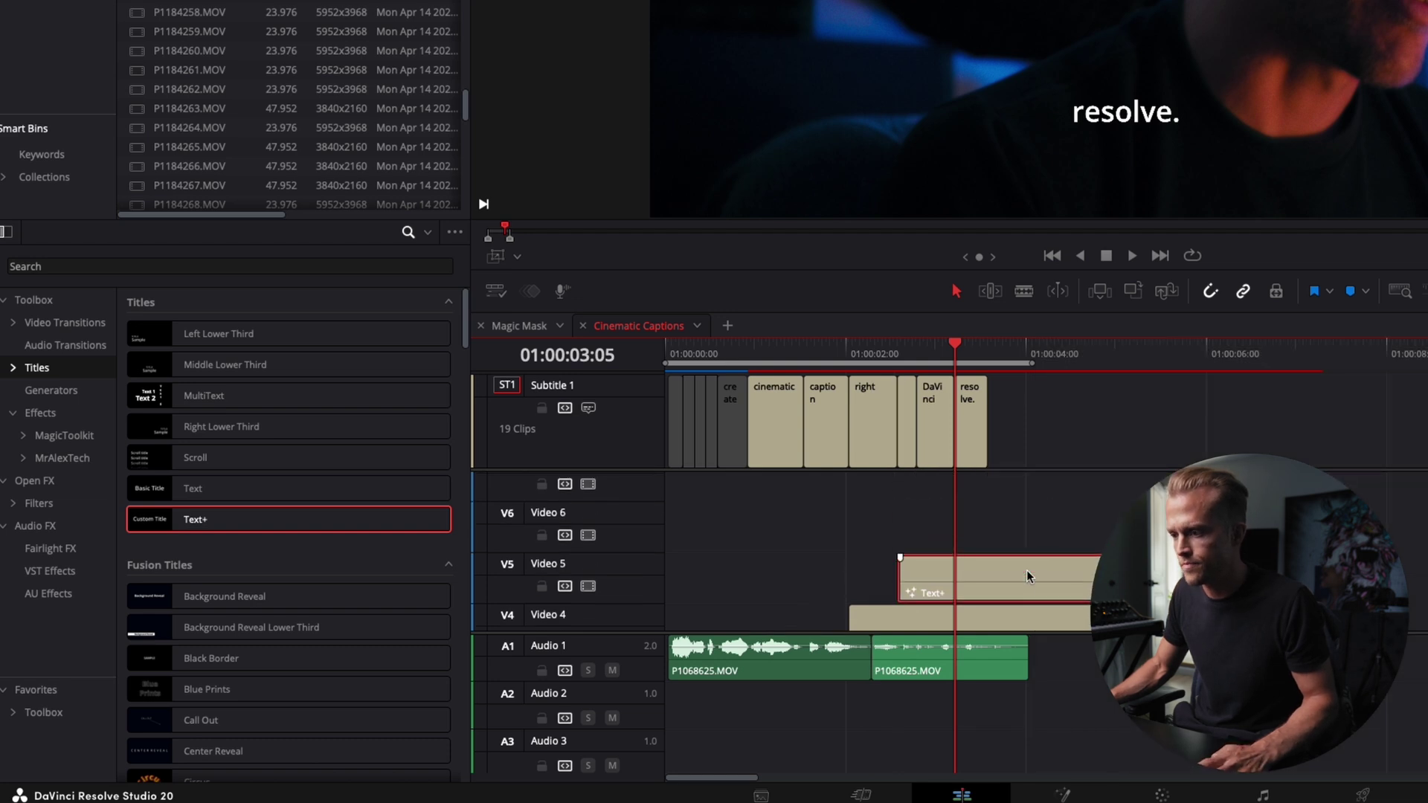
left_click_drag(1026, 570, 1097, 492)
- Trim the ends of all stacked Text+ titles to the end of the footage at 01:00:04:01
left_click(1030, 359)
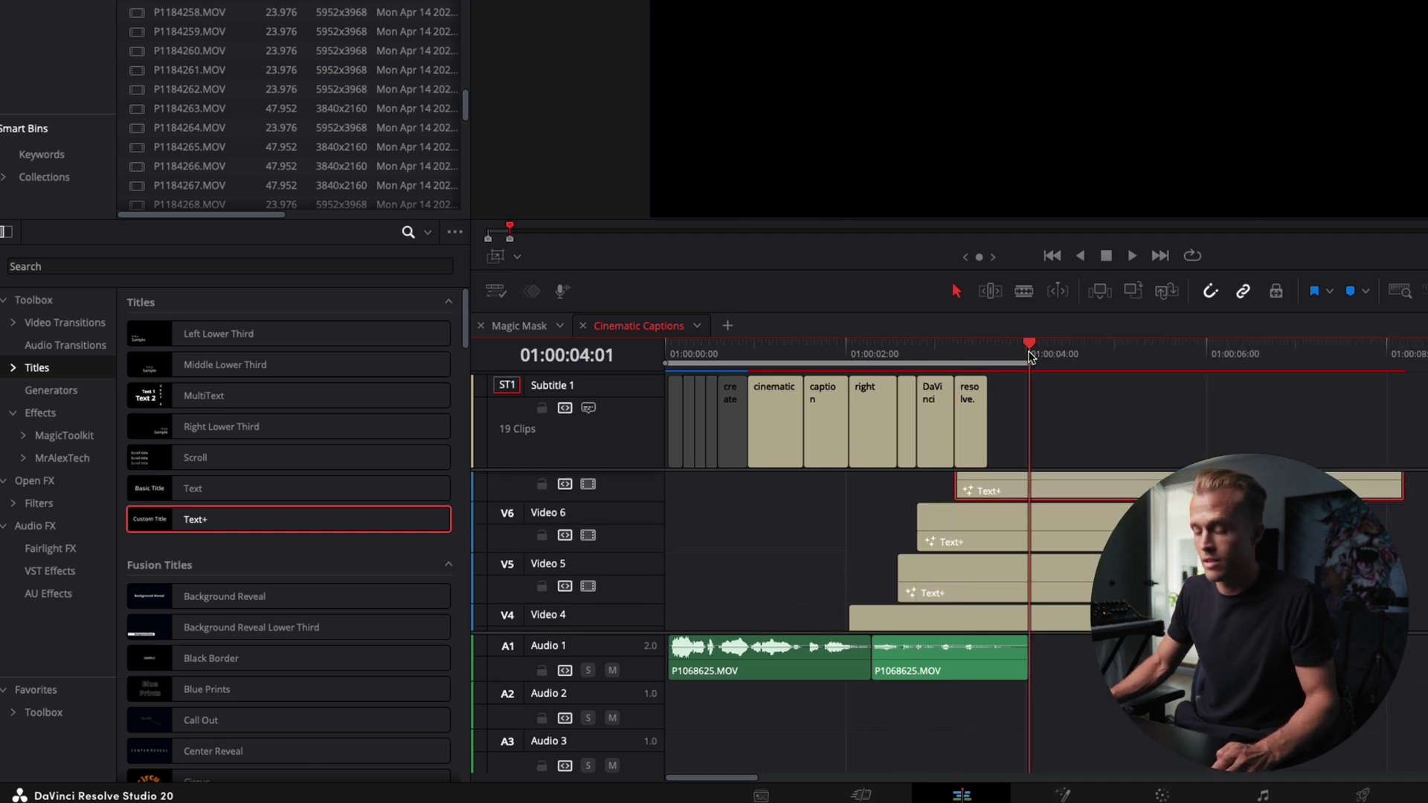
key("shift+]")
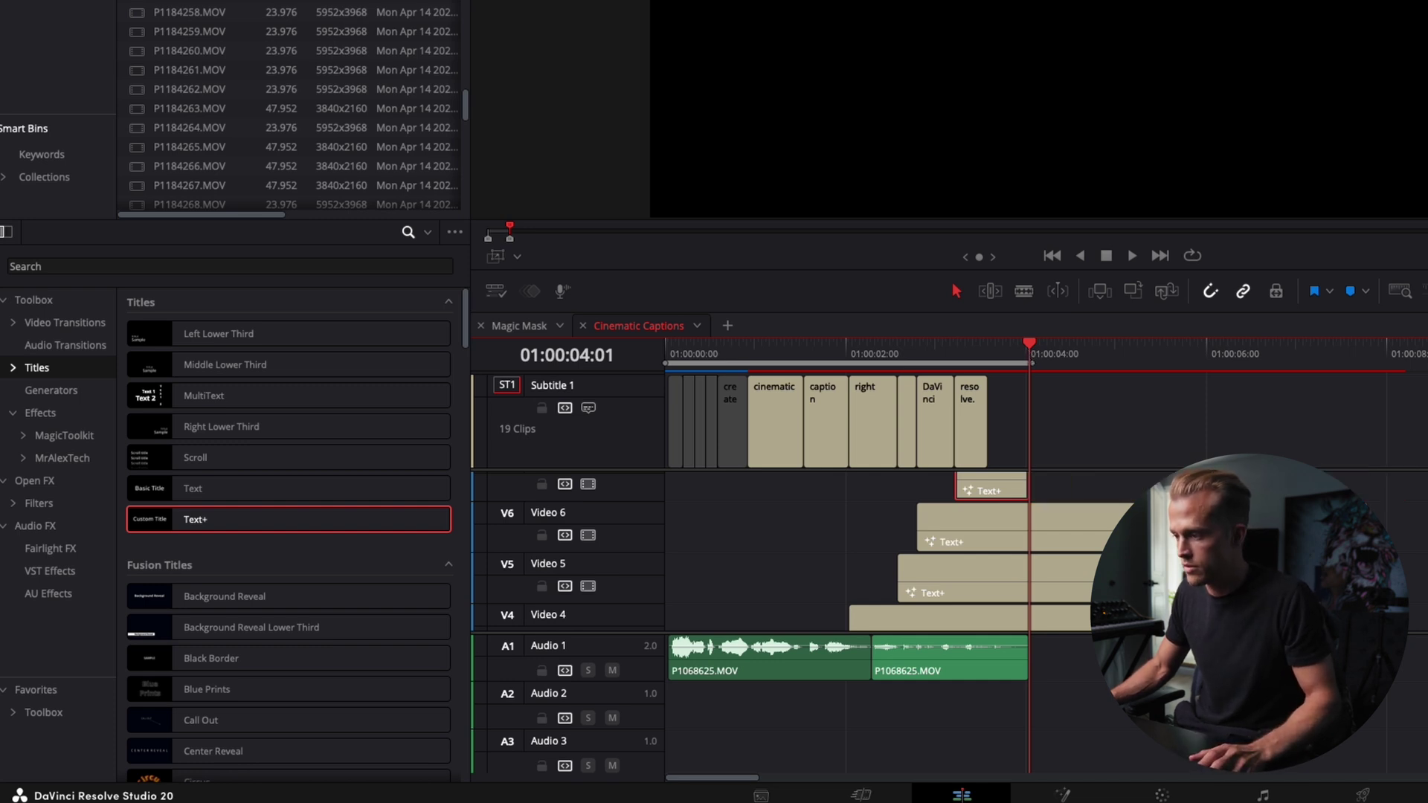
left_click(1422, 616)
key("shift+]")
scroll(945, 555, "down", 3)
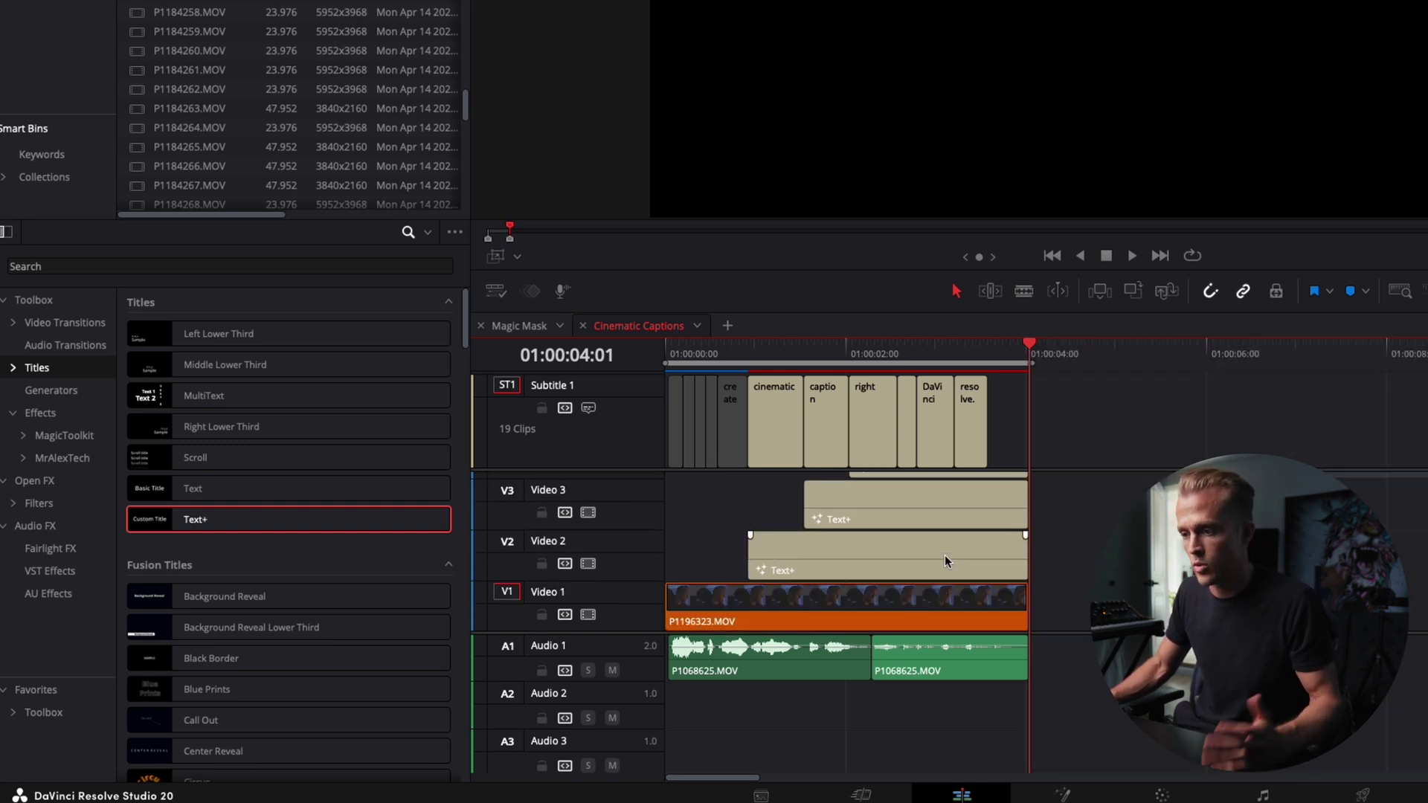
- Play the timeline from just before "cinematic" to check the caption timing against the stacked titles
scroll(944, 554, "up", 2)
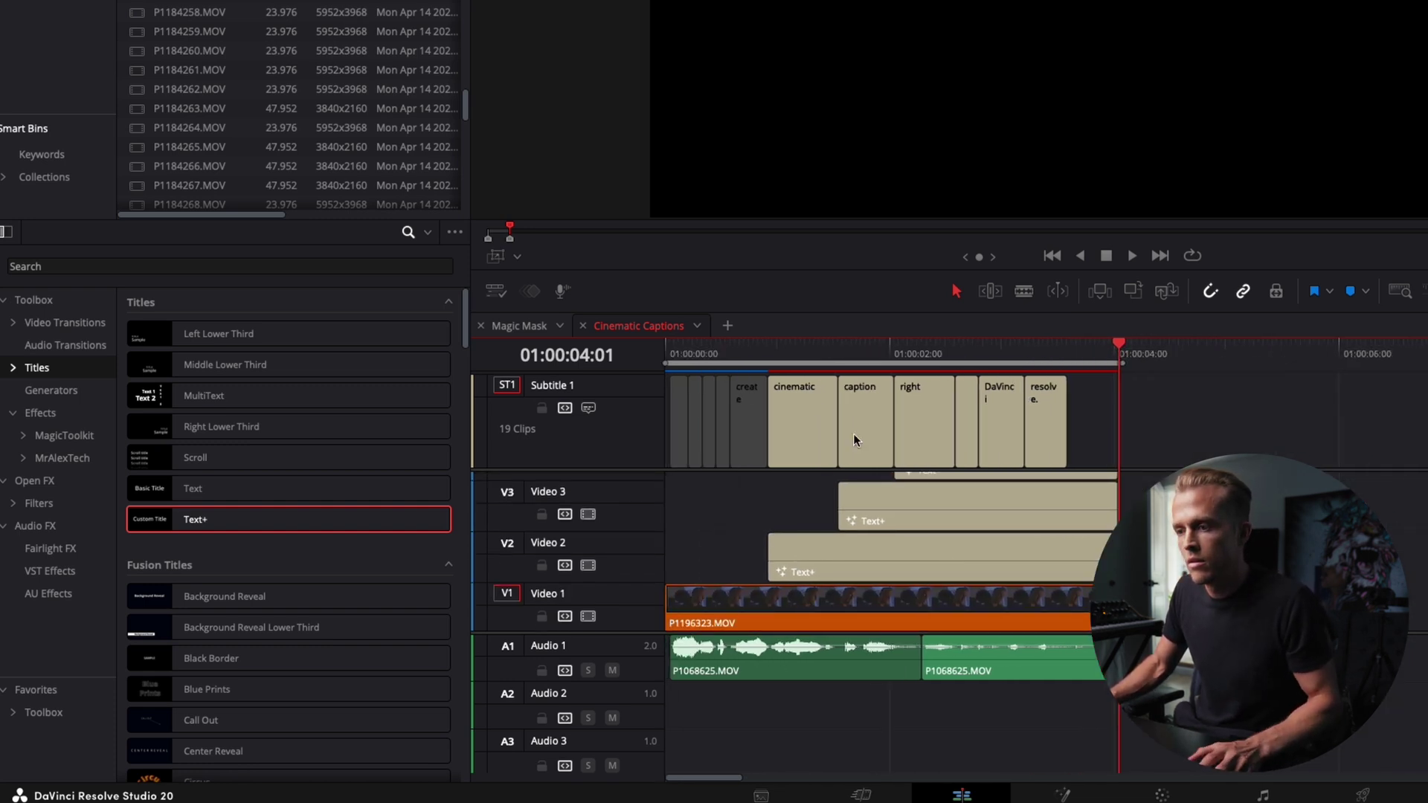
left_click(762, 360)
key("space")
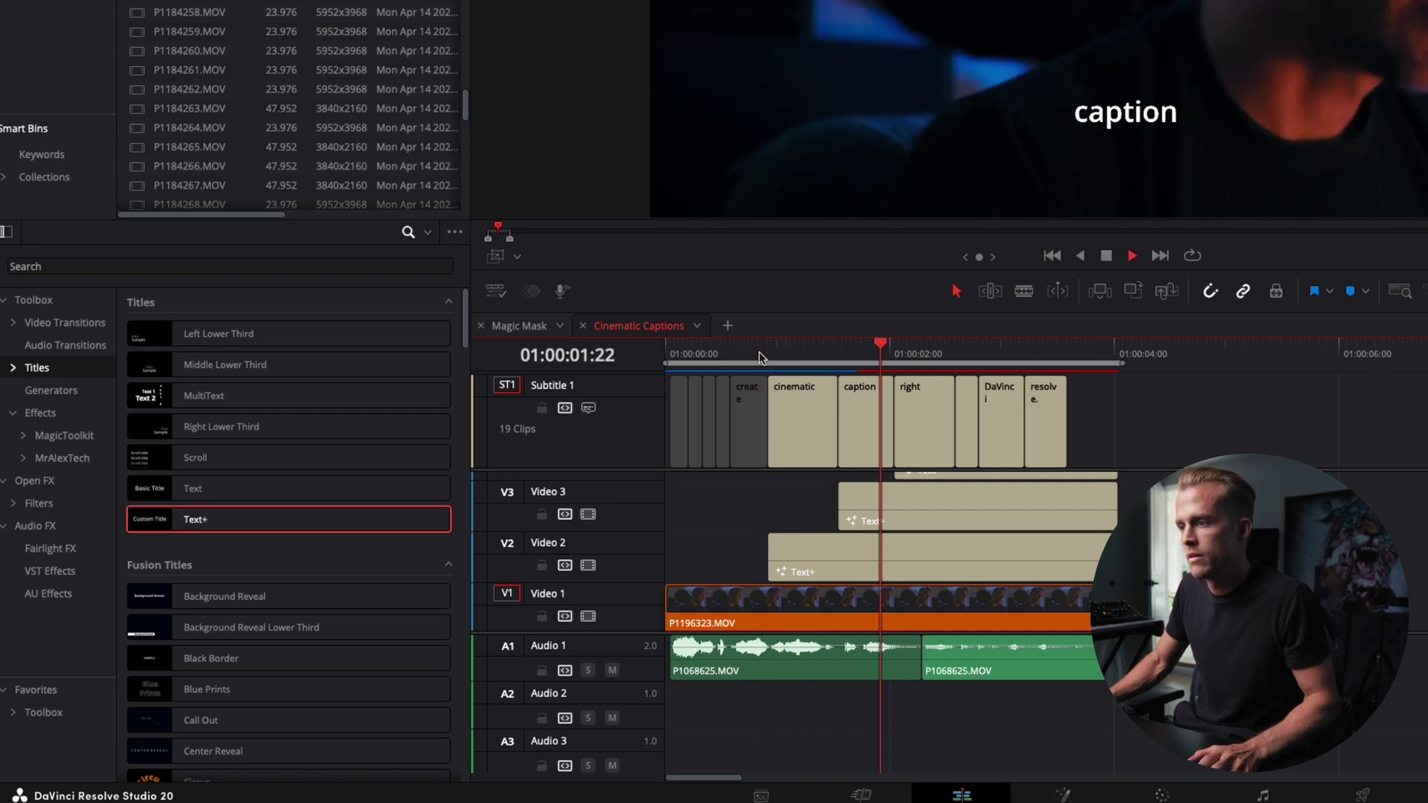
key("space")
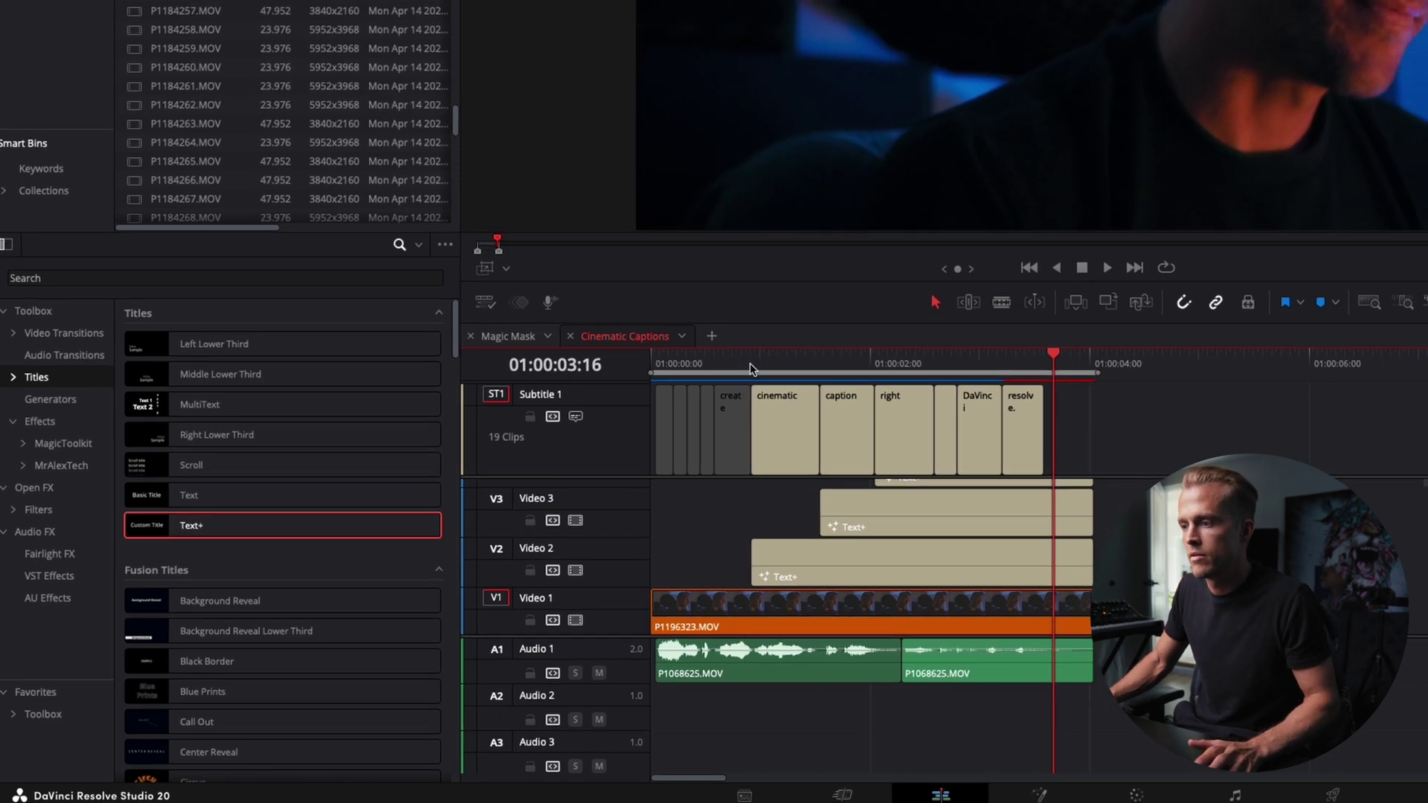
- Replace the text of the Video 2 Text+ title with "Cinematic"
left_click(719, 627)
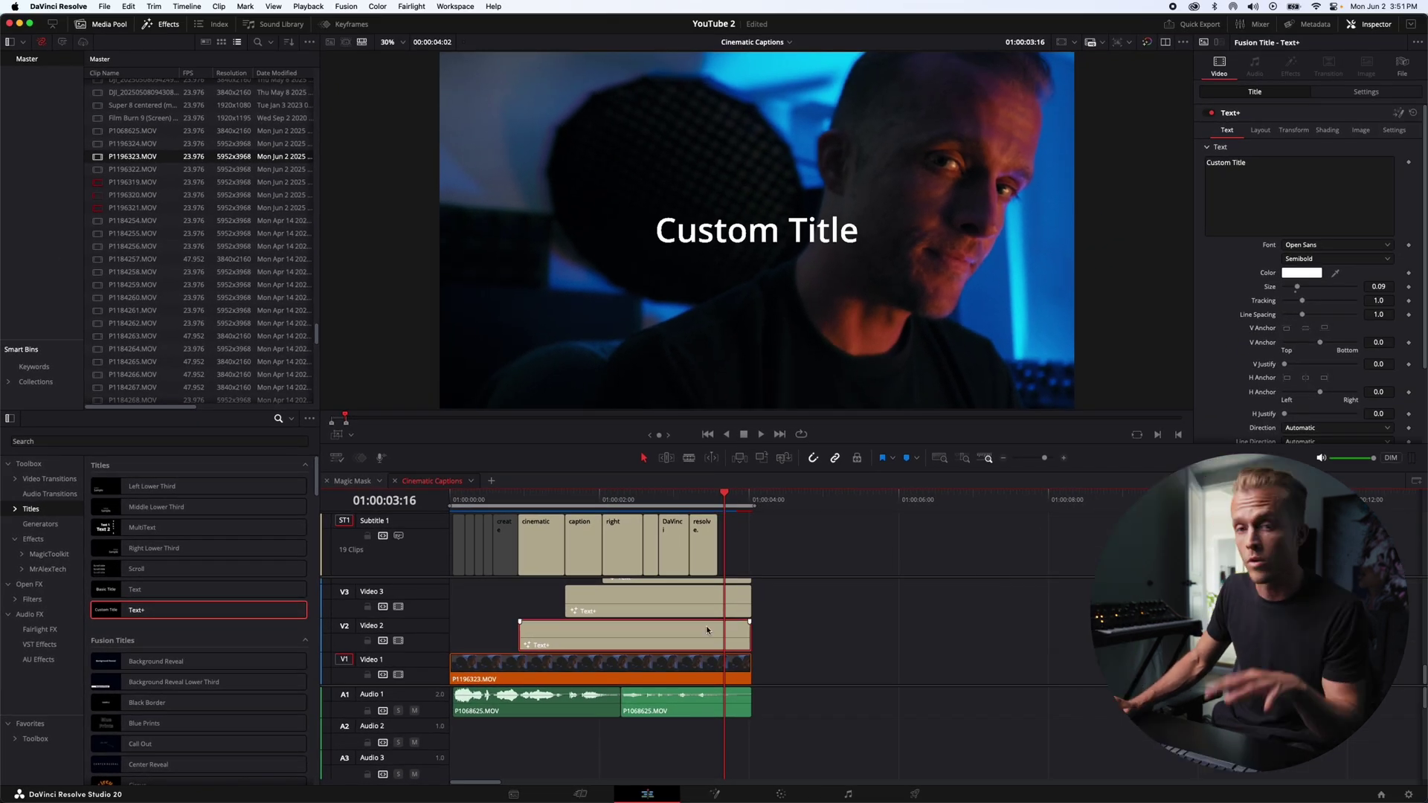
left_click(1303, 178)
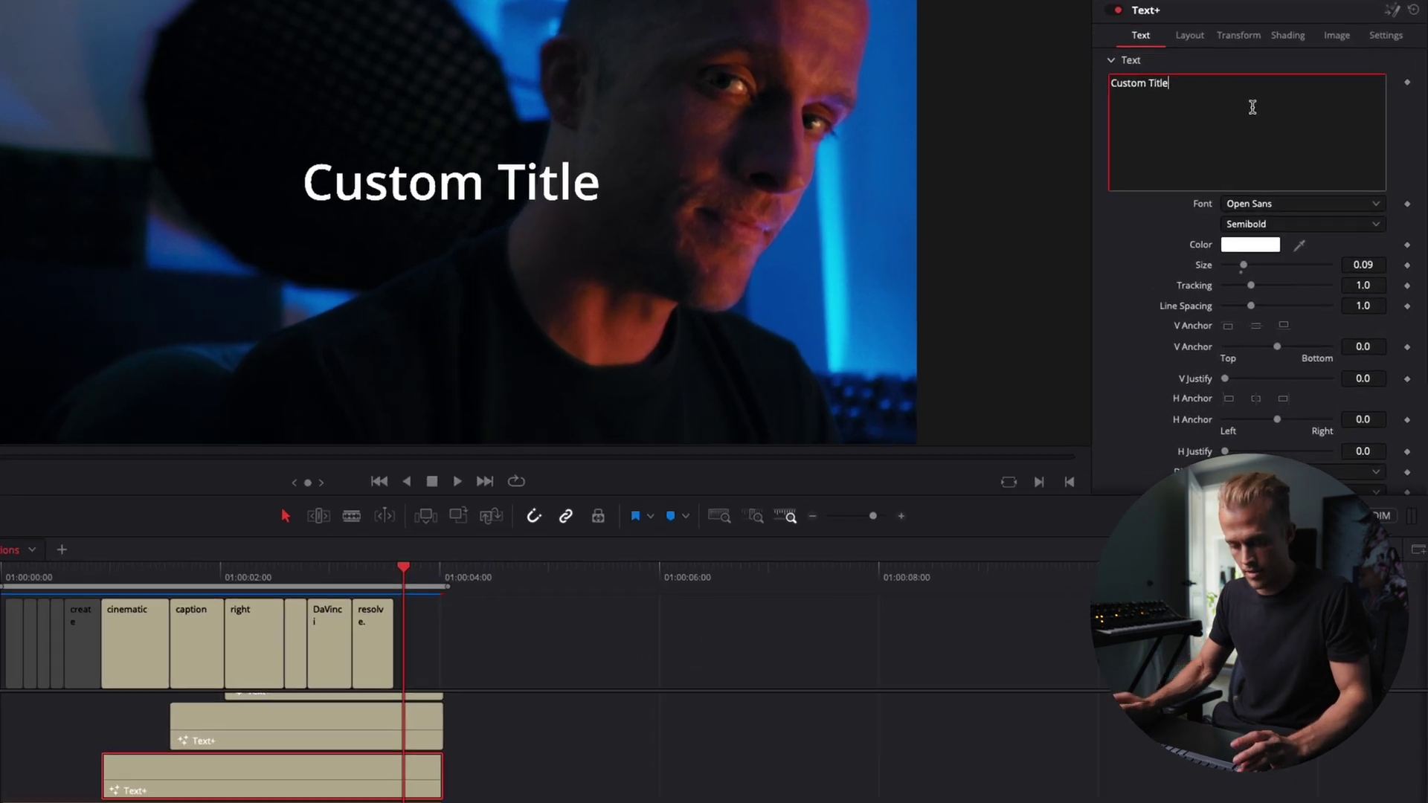
key("super+a")
type("Cinematic")
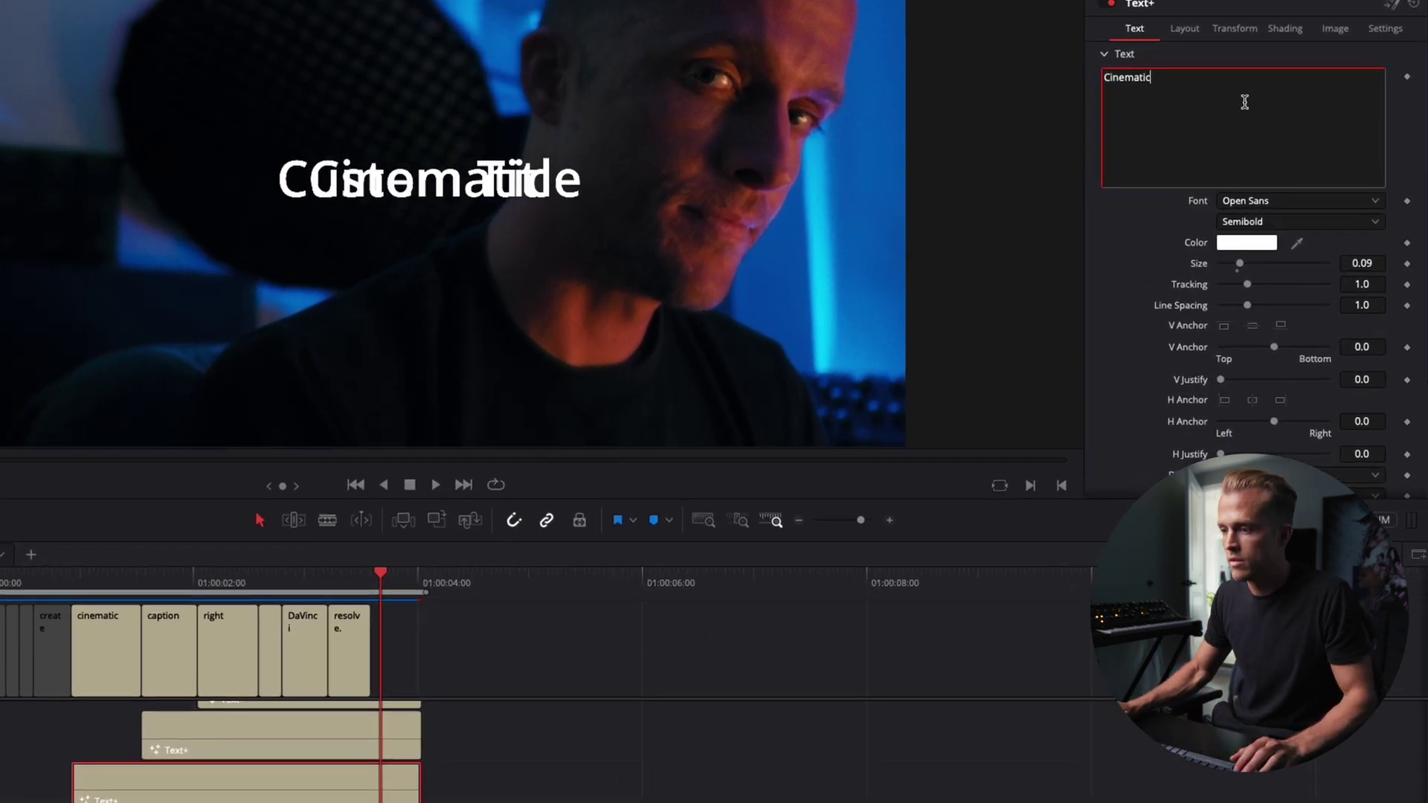
- Replace the text of the Video 3 Text+ title with "Captions"
left_click(334, 757)
left_click(1236, 99)
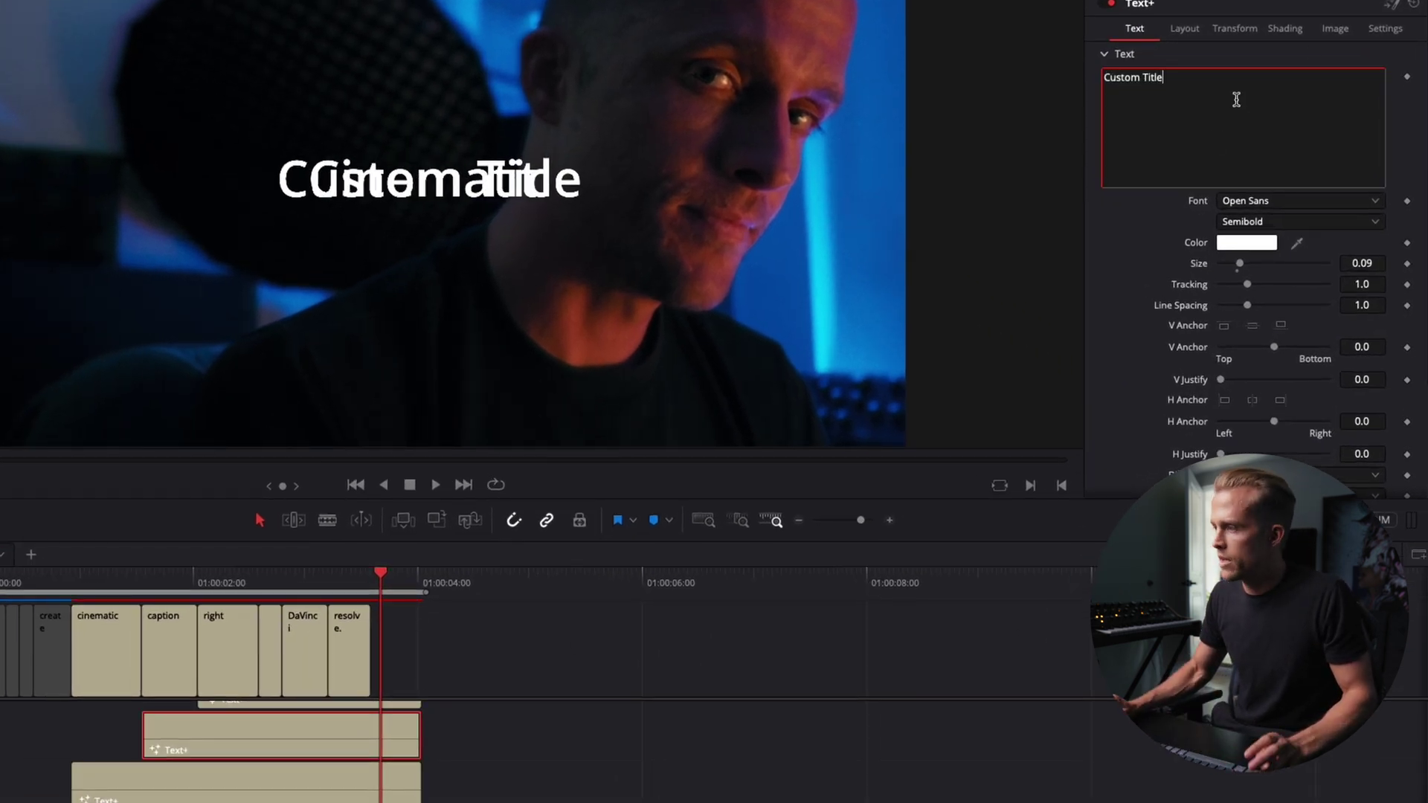
type("Caoptions")
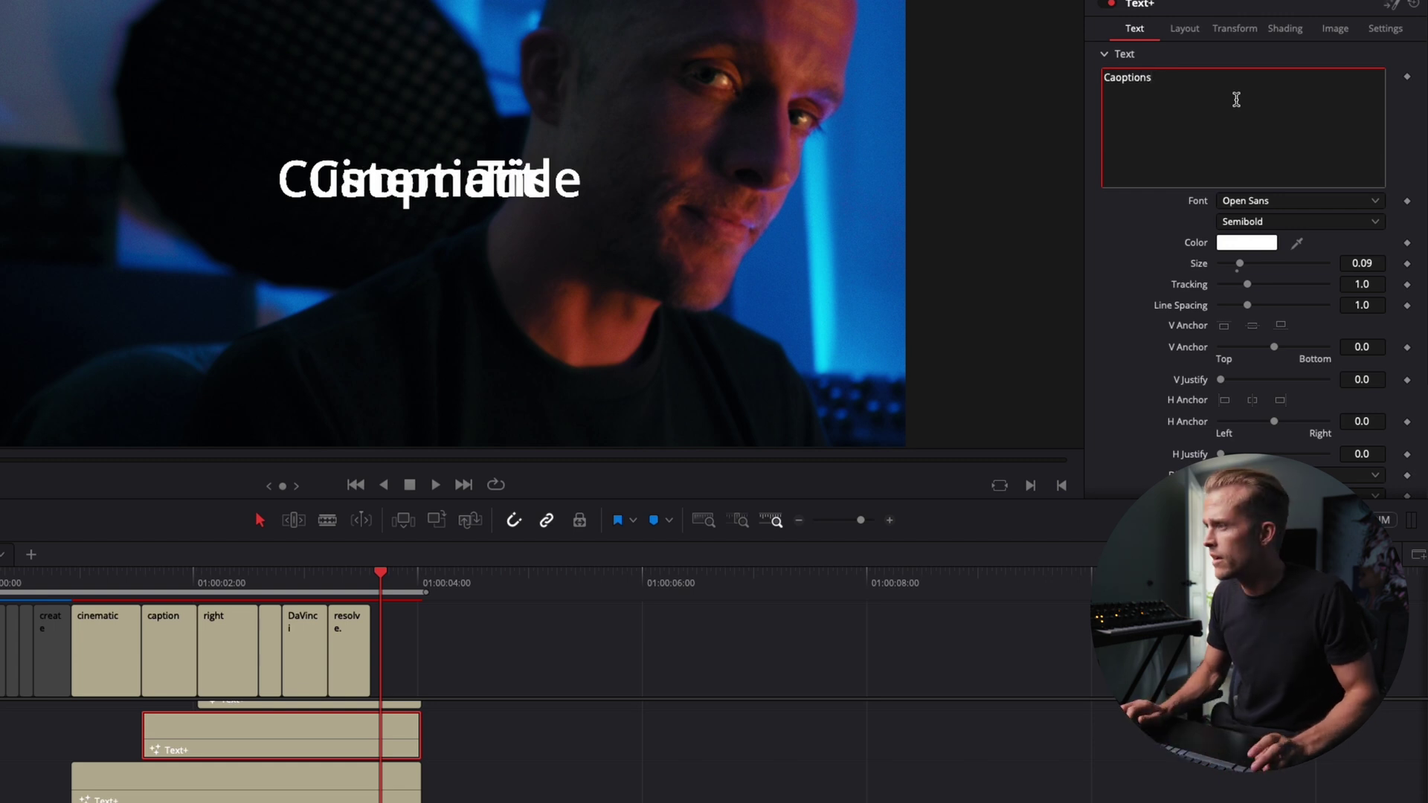
key("ctrl+a")
type("Captions")
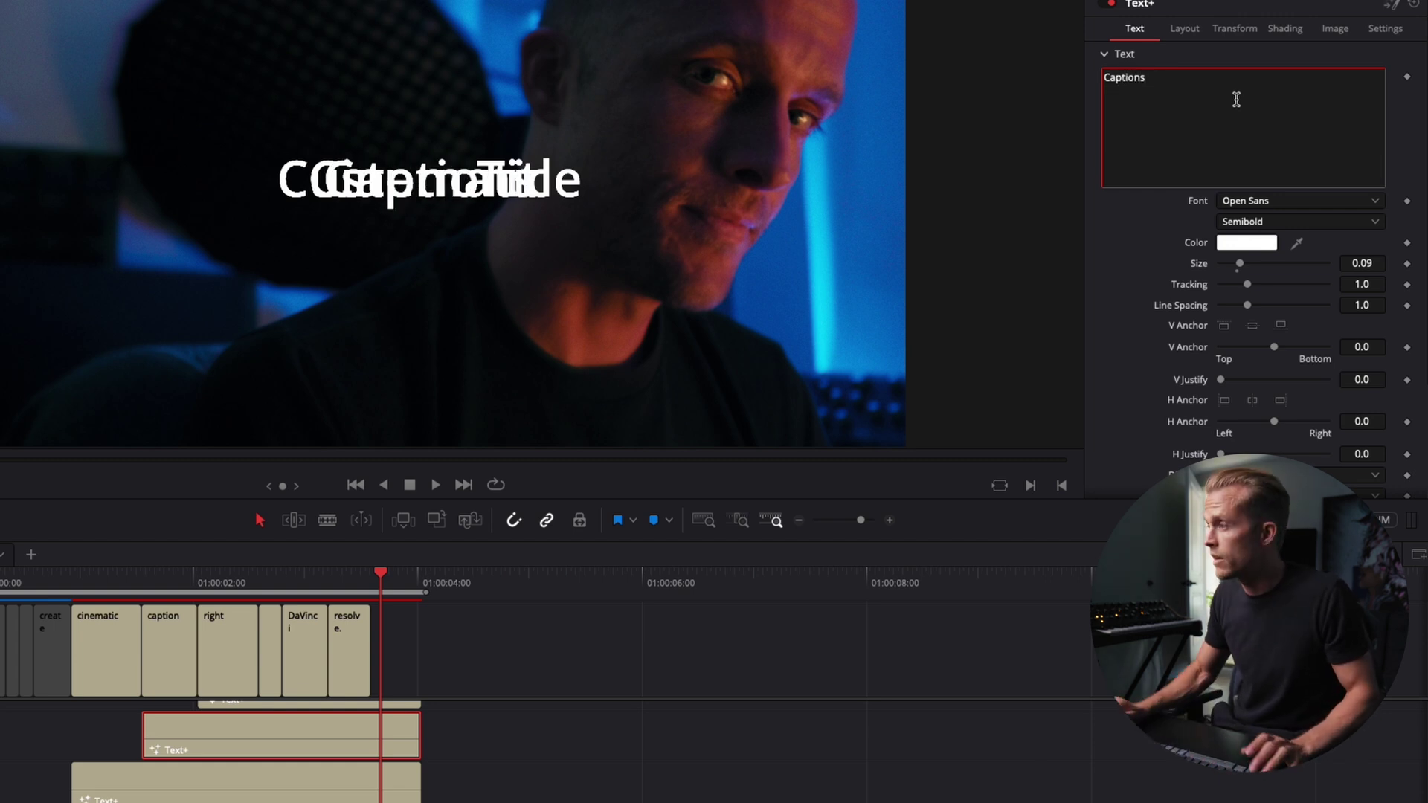
- Set the Video 4 Text+ title's text to "right" and the Video 5 title's text to "in"
scroll(302, 739, "up", 2)
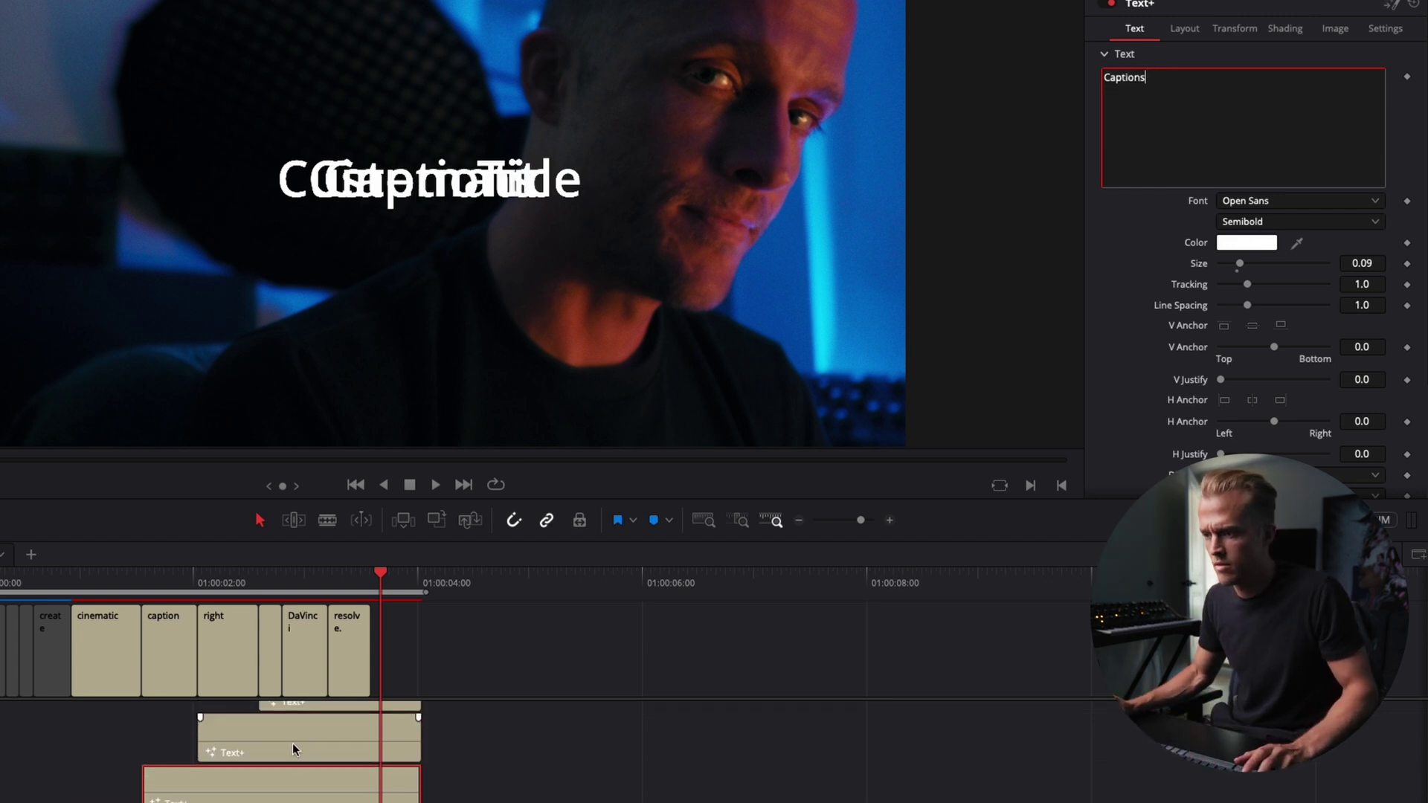
left_click(296, 750)
left_click(1211, 136)
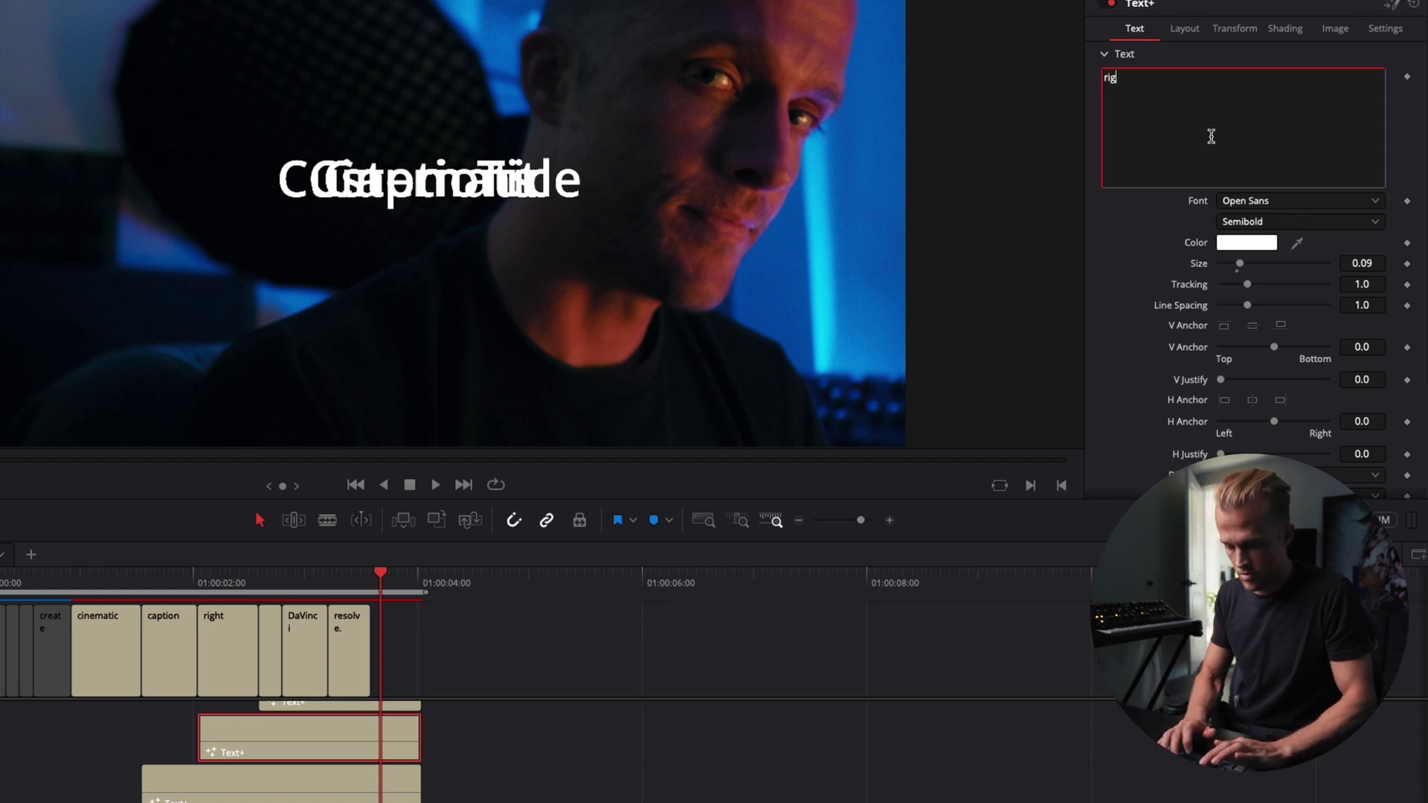
scroll(236, 729, "up", 2)
left_click(287, 733)
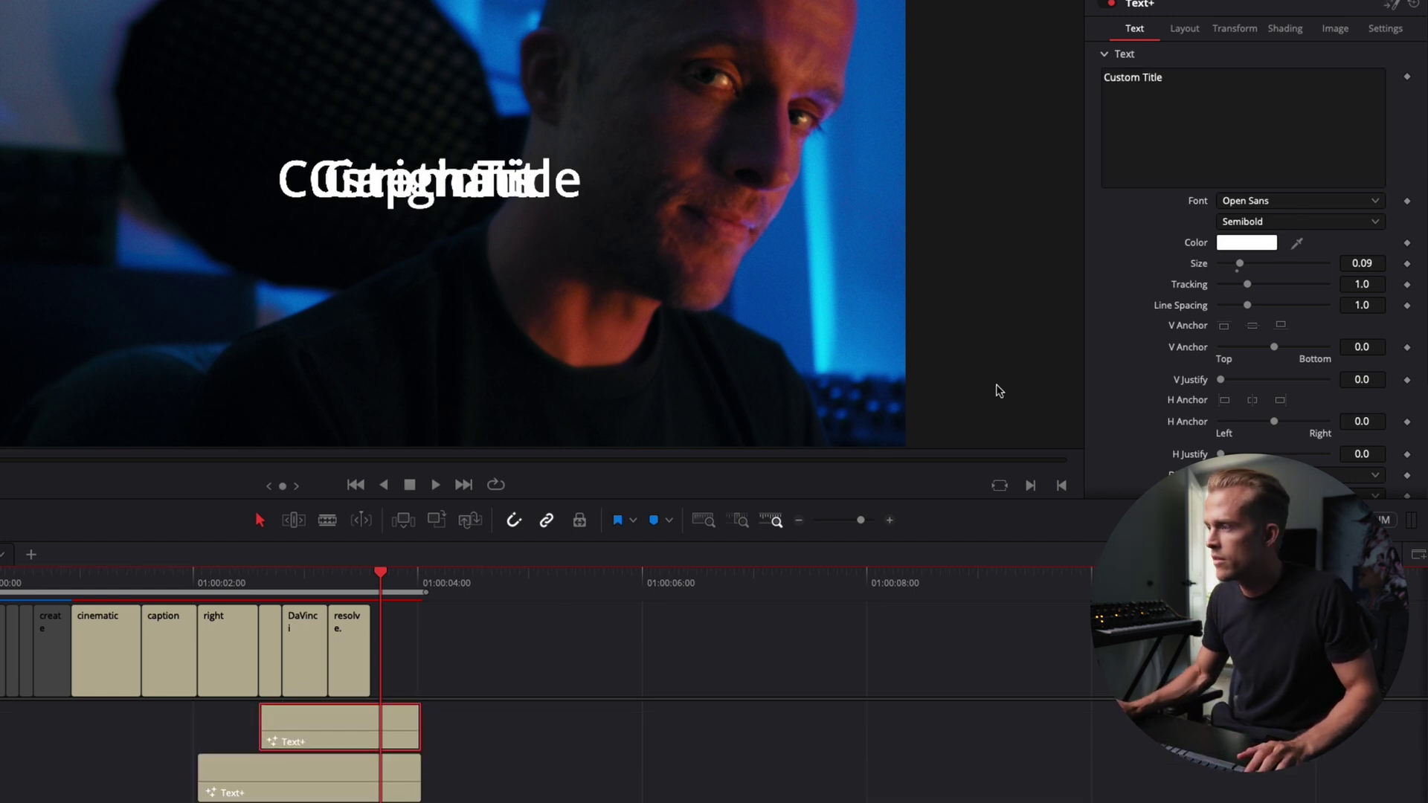
left_click(1212, 85)
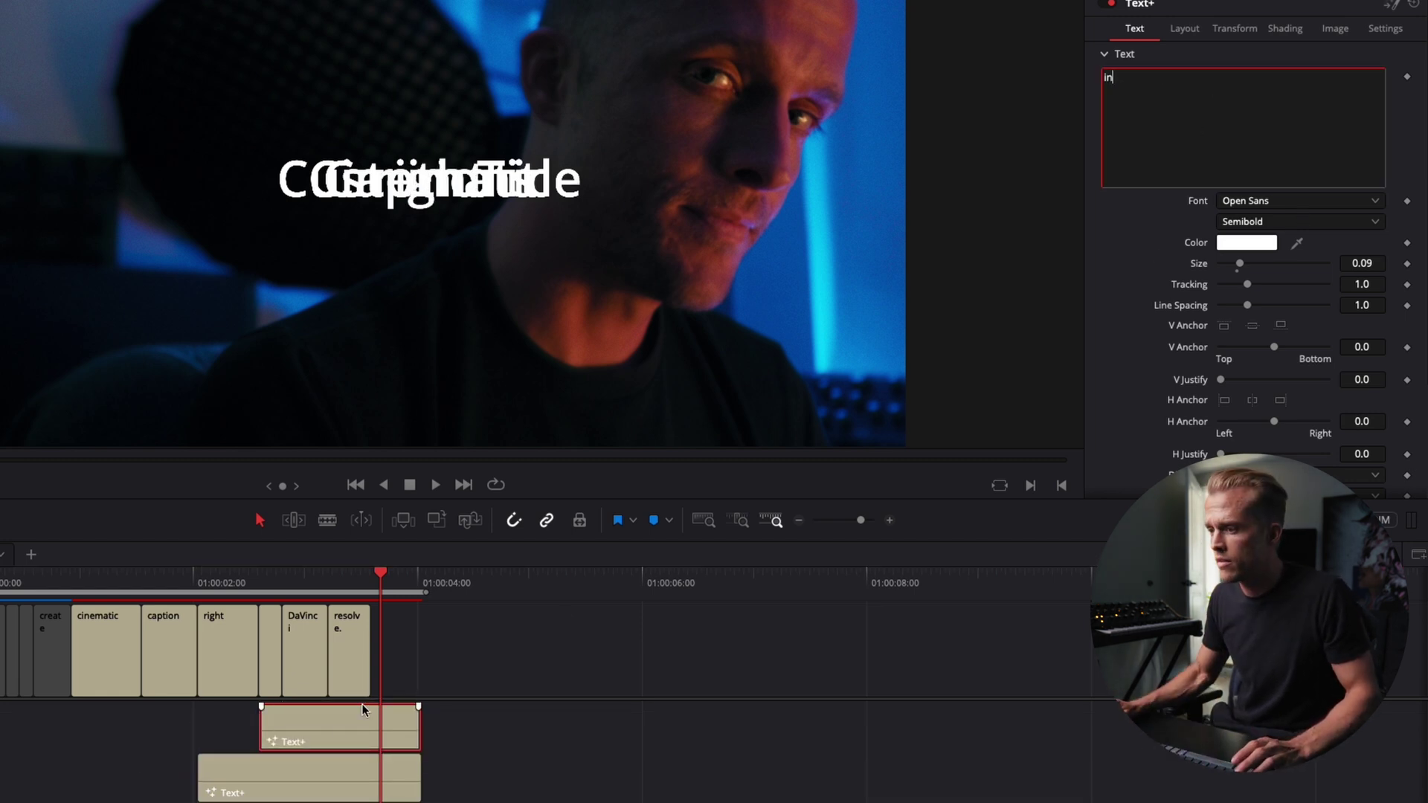
- Set the Video 6 Text+ title's text to "DaVinci" and the Video 7 title's text to "Resolve"
scroll(364, 728, "up", 2)
left_click(346, 768)
left_click(1230, 157)
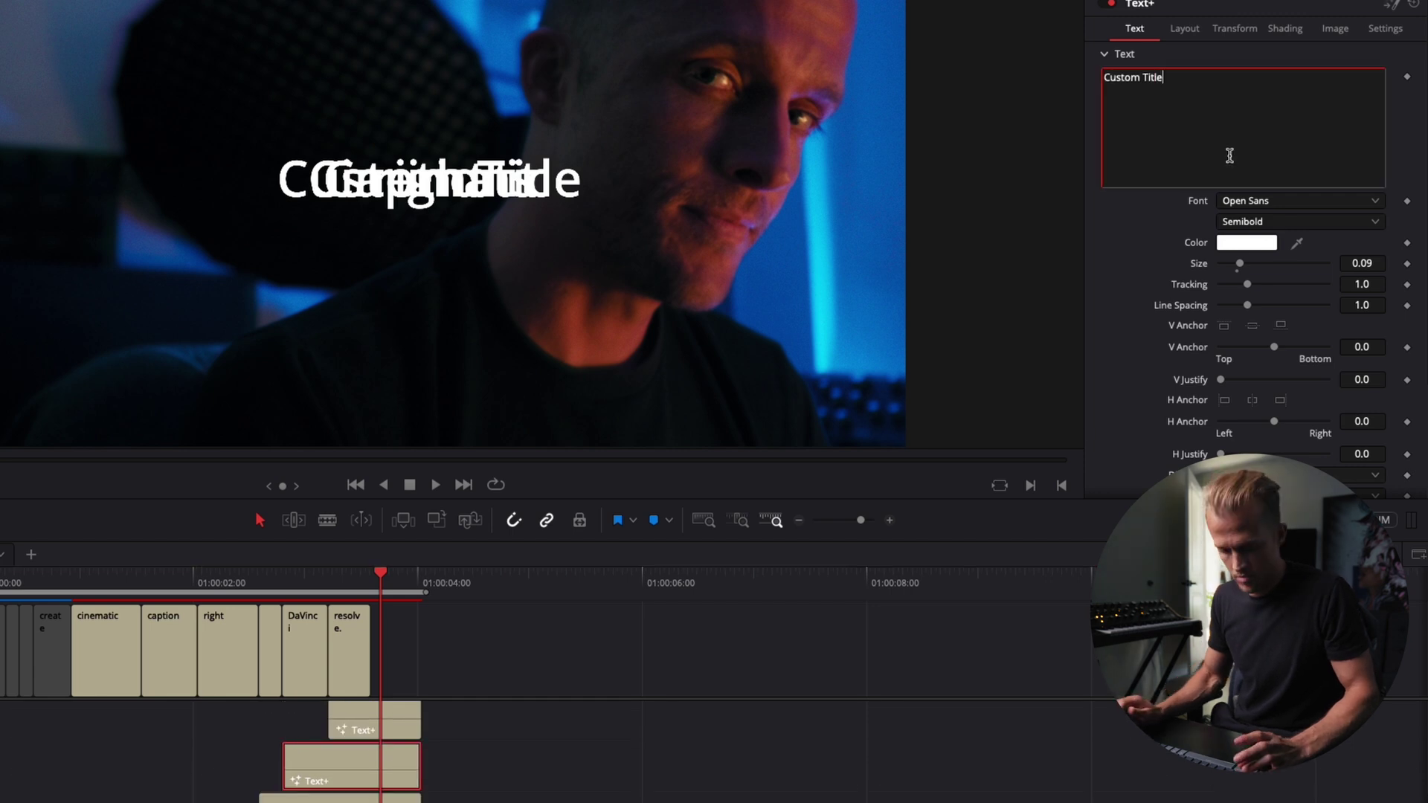
type("DaVinci")
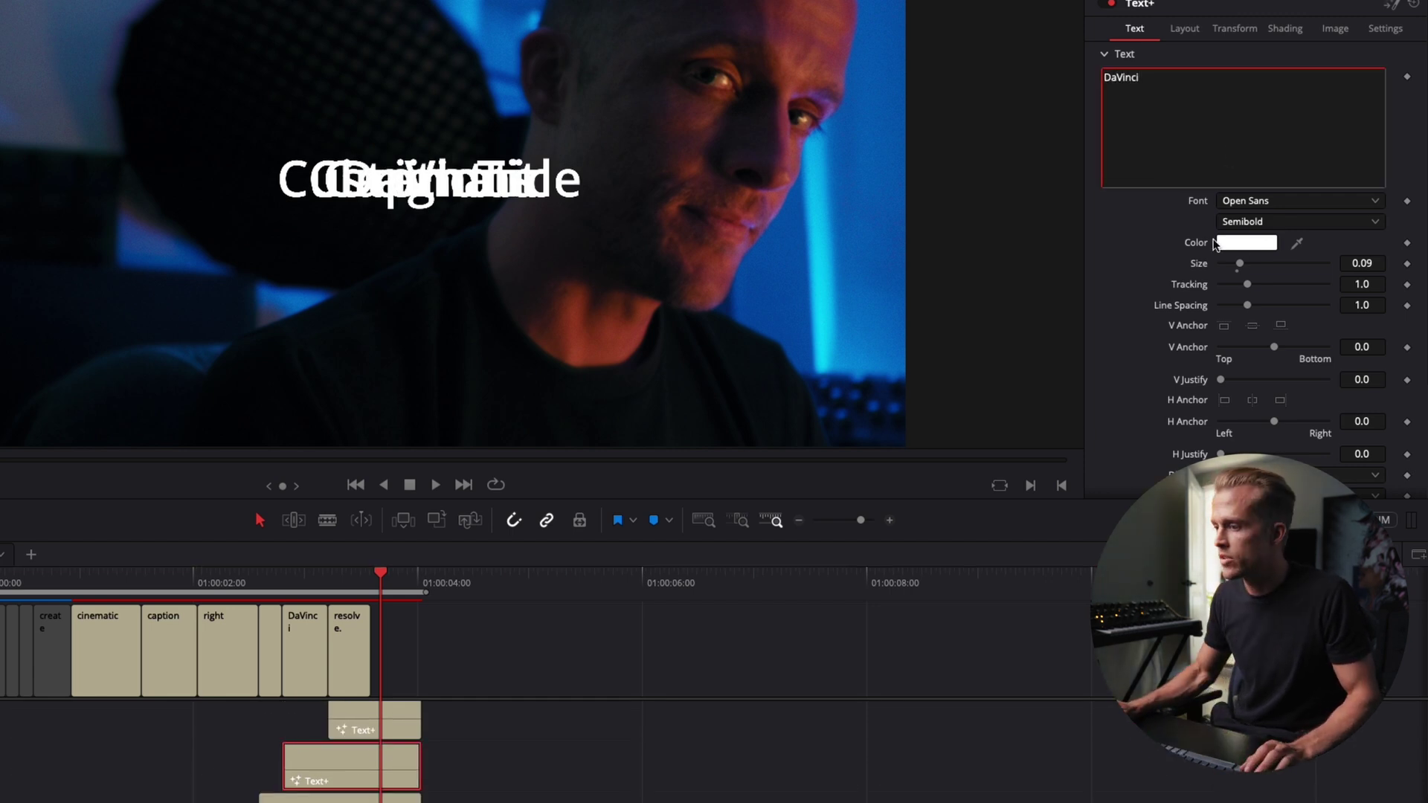
scroll(387, 766, "up", 1)
left_click(383, 769)
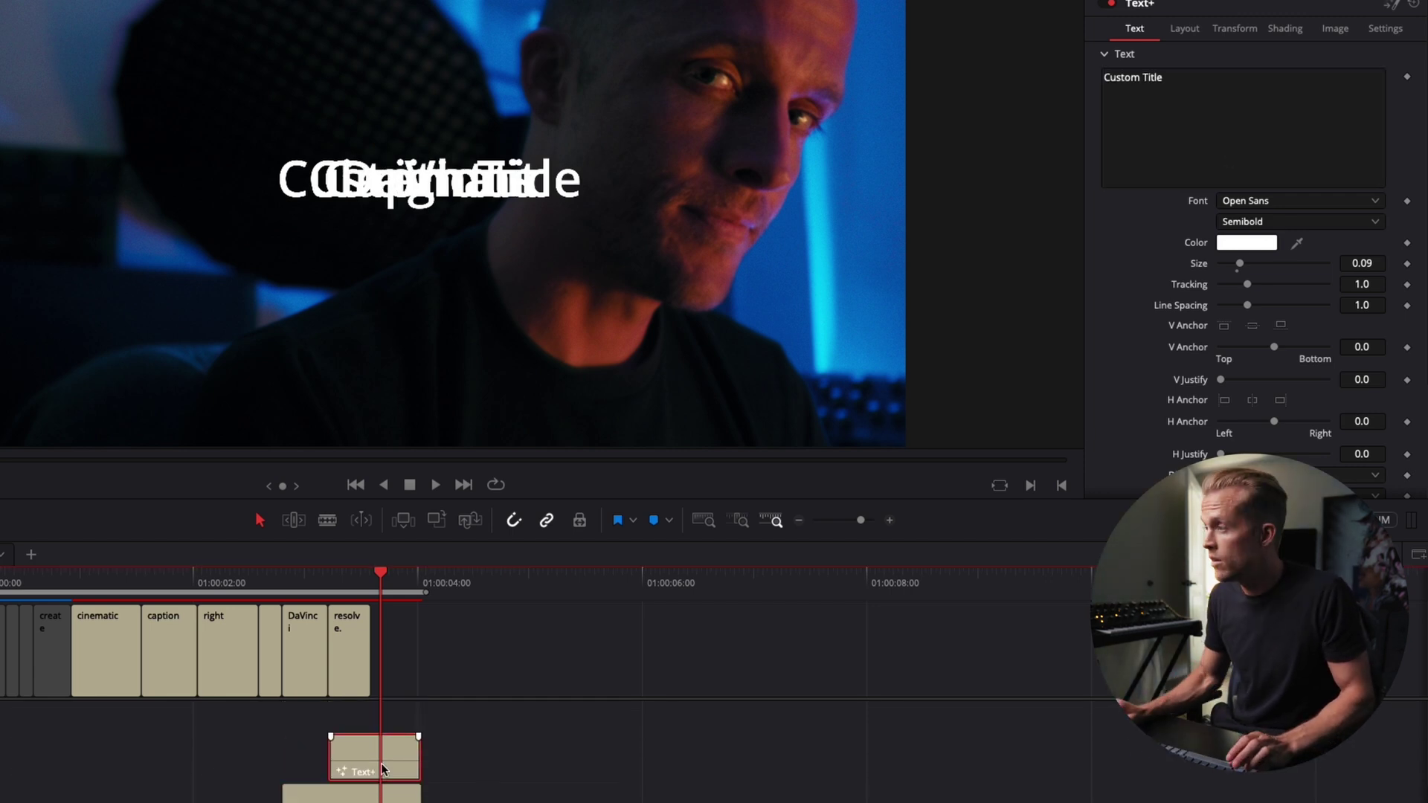
left_click(1198, 116)
type("Resolve")
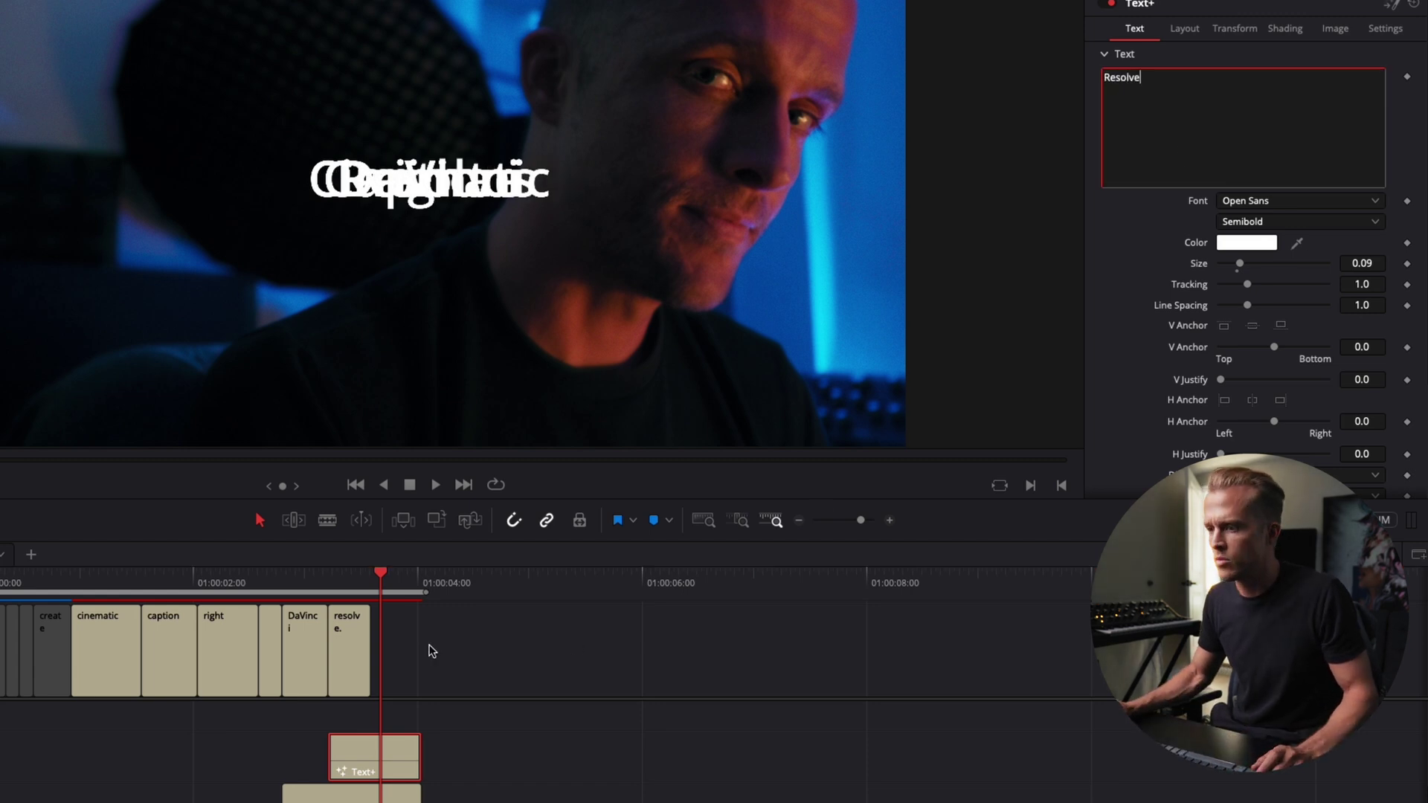
- Disable the subtitle clips from "cinematic" through "resolve." and play that section to check the Text+ titles' timing
left_click_drag(431, 651, 102, 631)
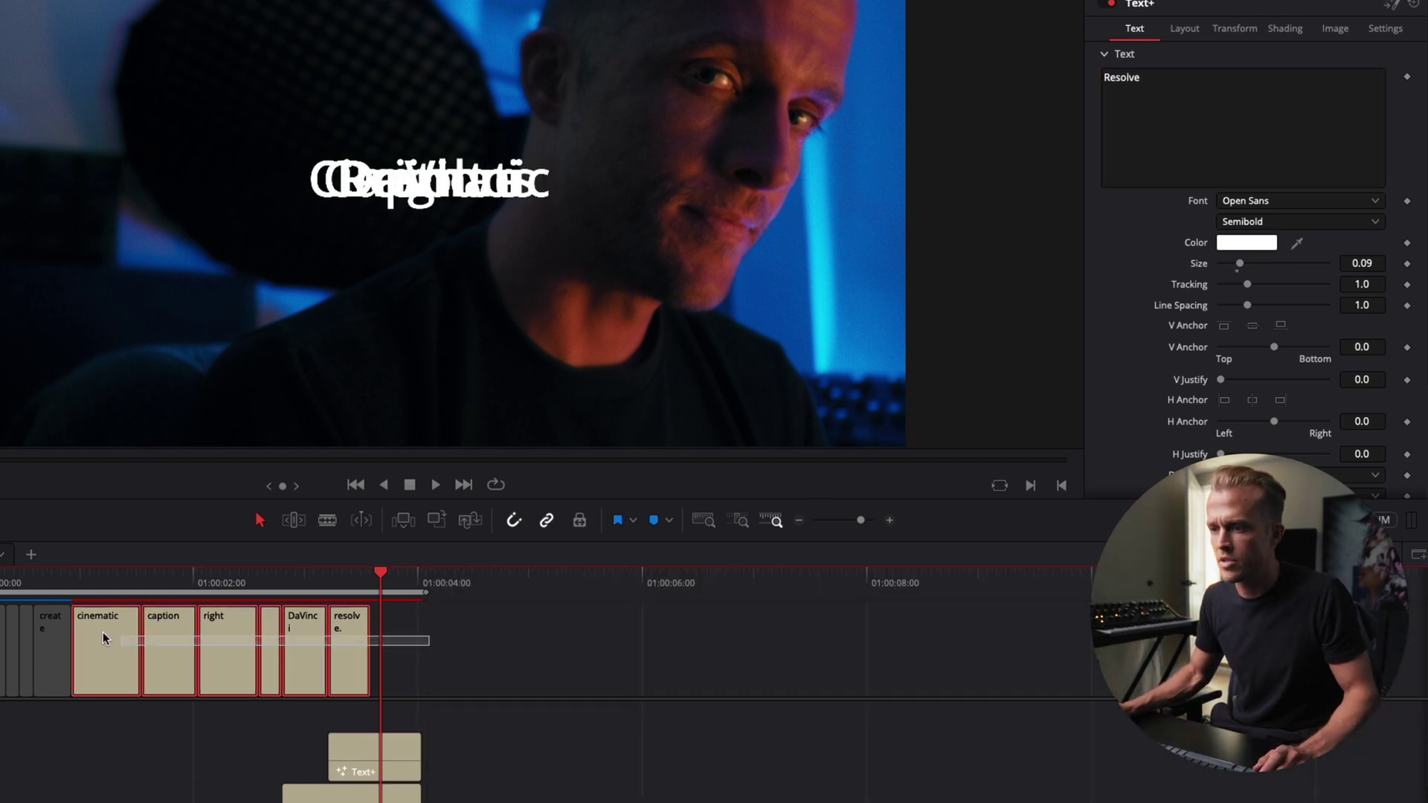
key("d")
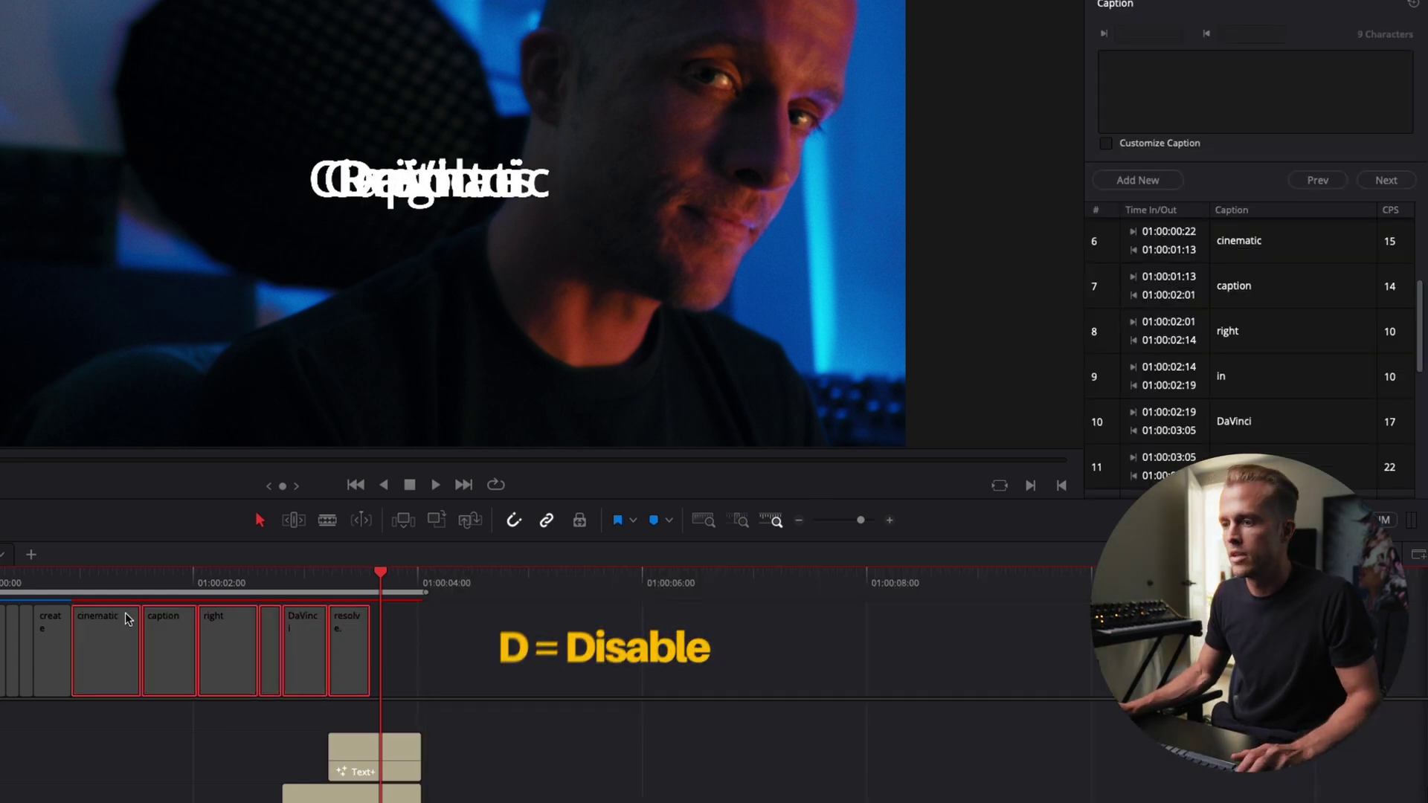
left_click(85, 579)
key("space")
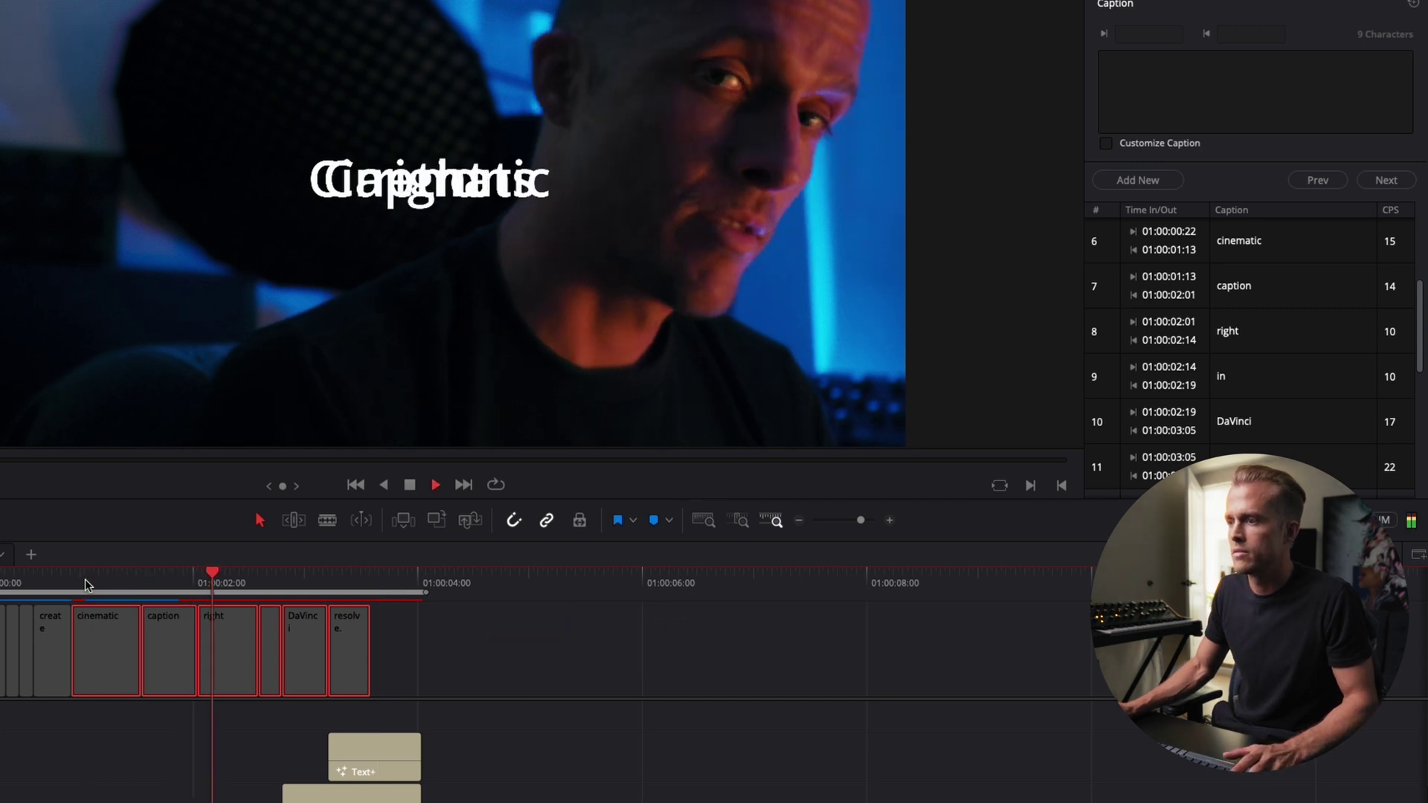
key("space")
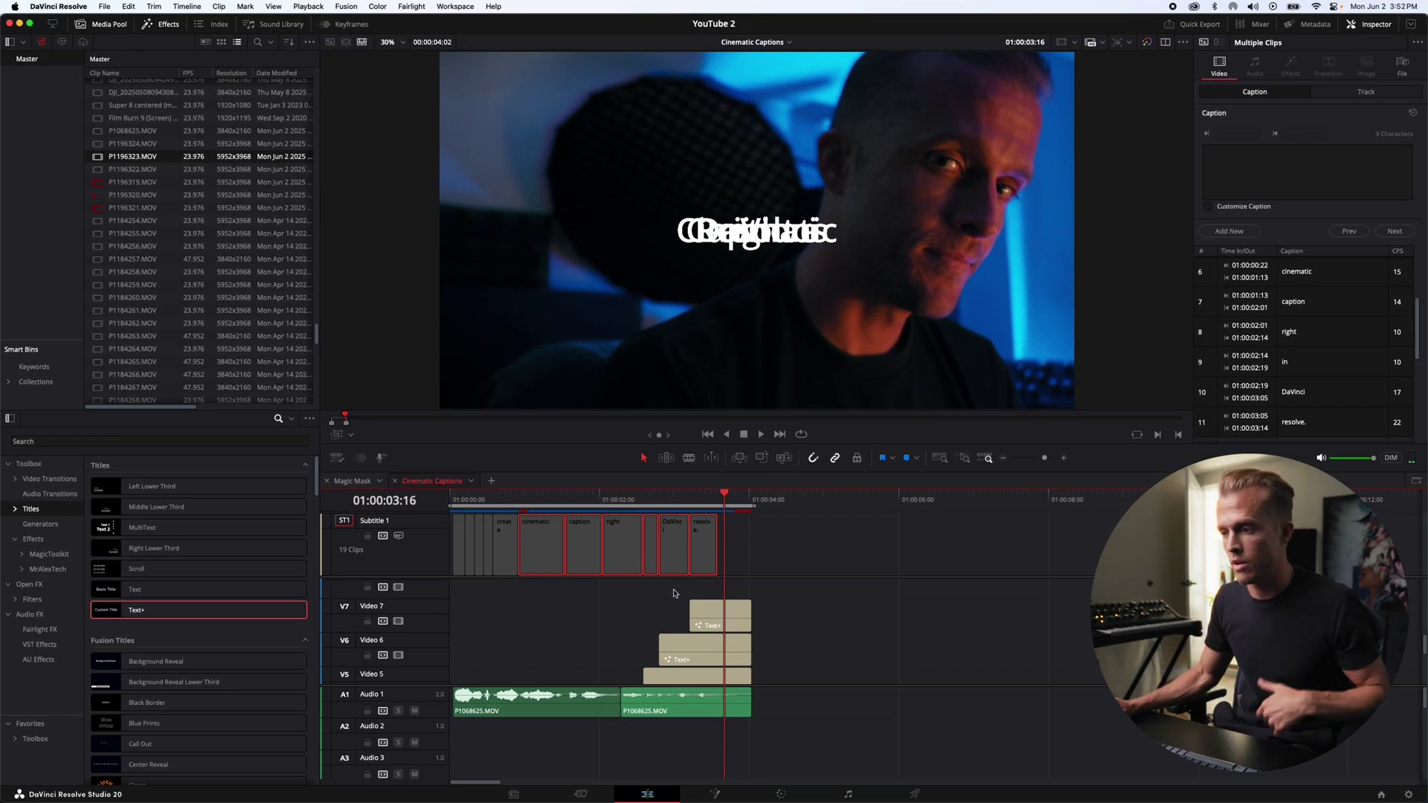
- Change the text color of the "Cinematic" title on Video 2 to the saved red-orange swatch
scroll(673, 625, "down", 3)
left_click(671, 644)
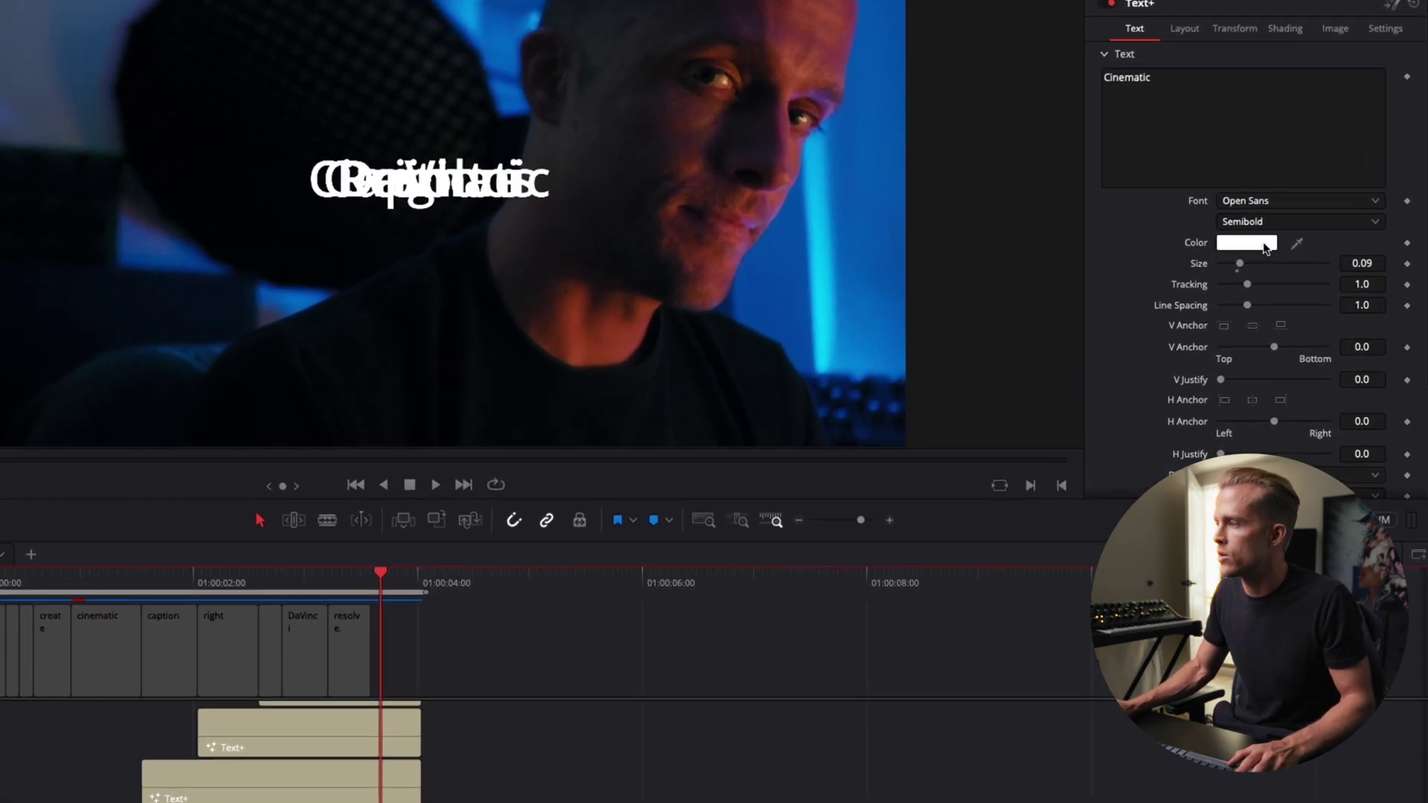
left_click(1265, 248)
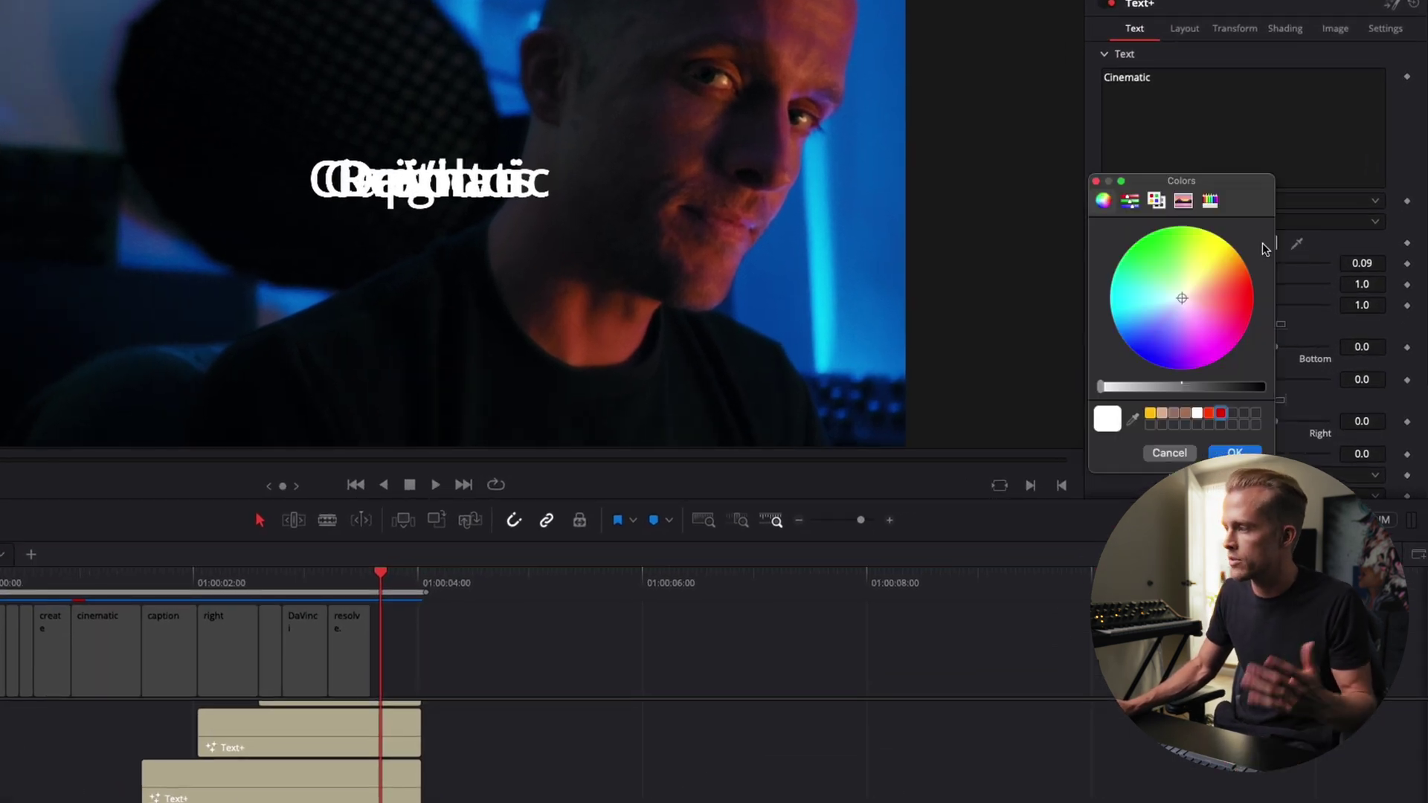
left_click(1209, 413)
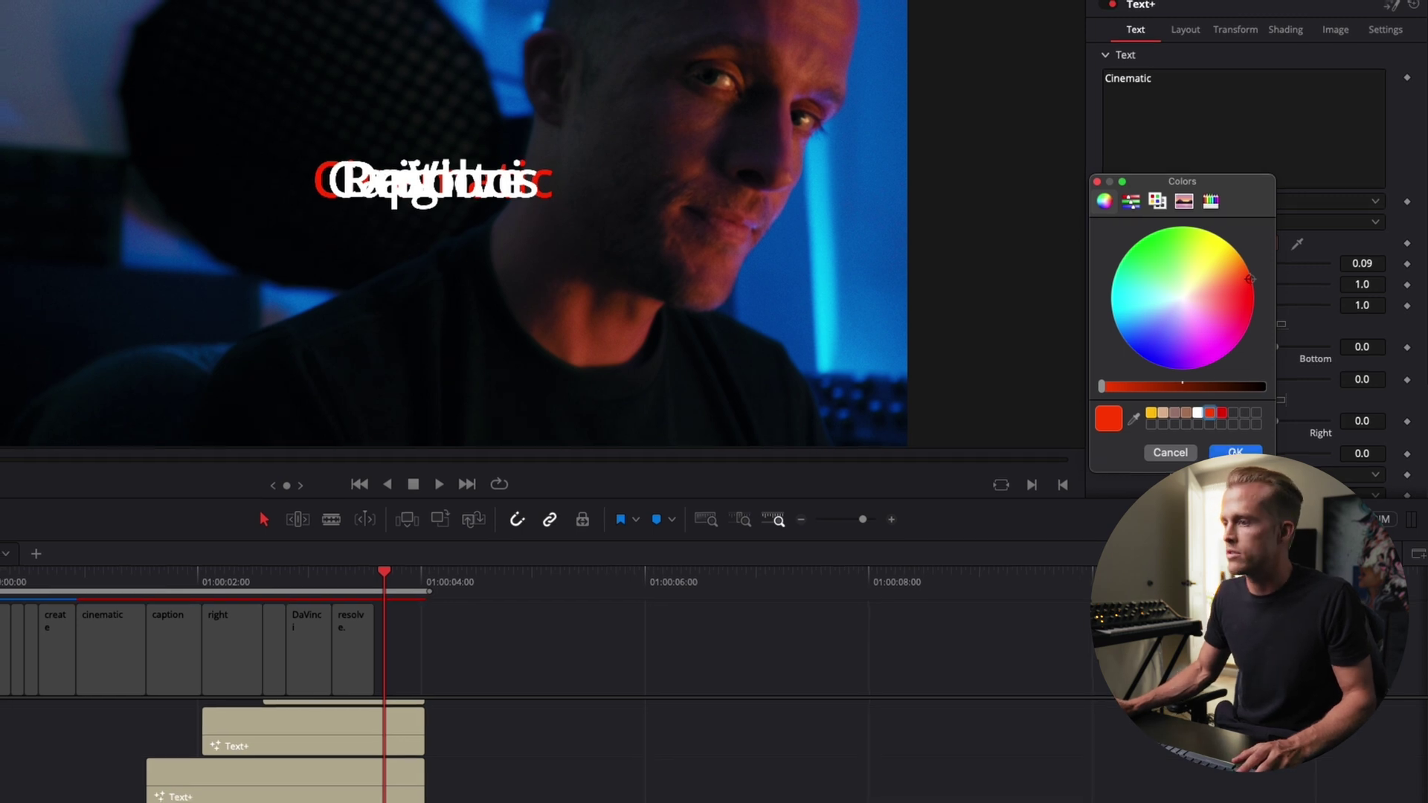
left_click(1233, 452)
- Turn on the viewer's Transform overlay and move the "Cinematic" title to the upper-left corner of the frame
left_click(292, 434)
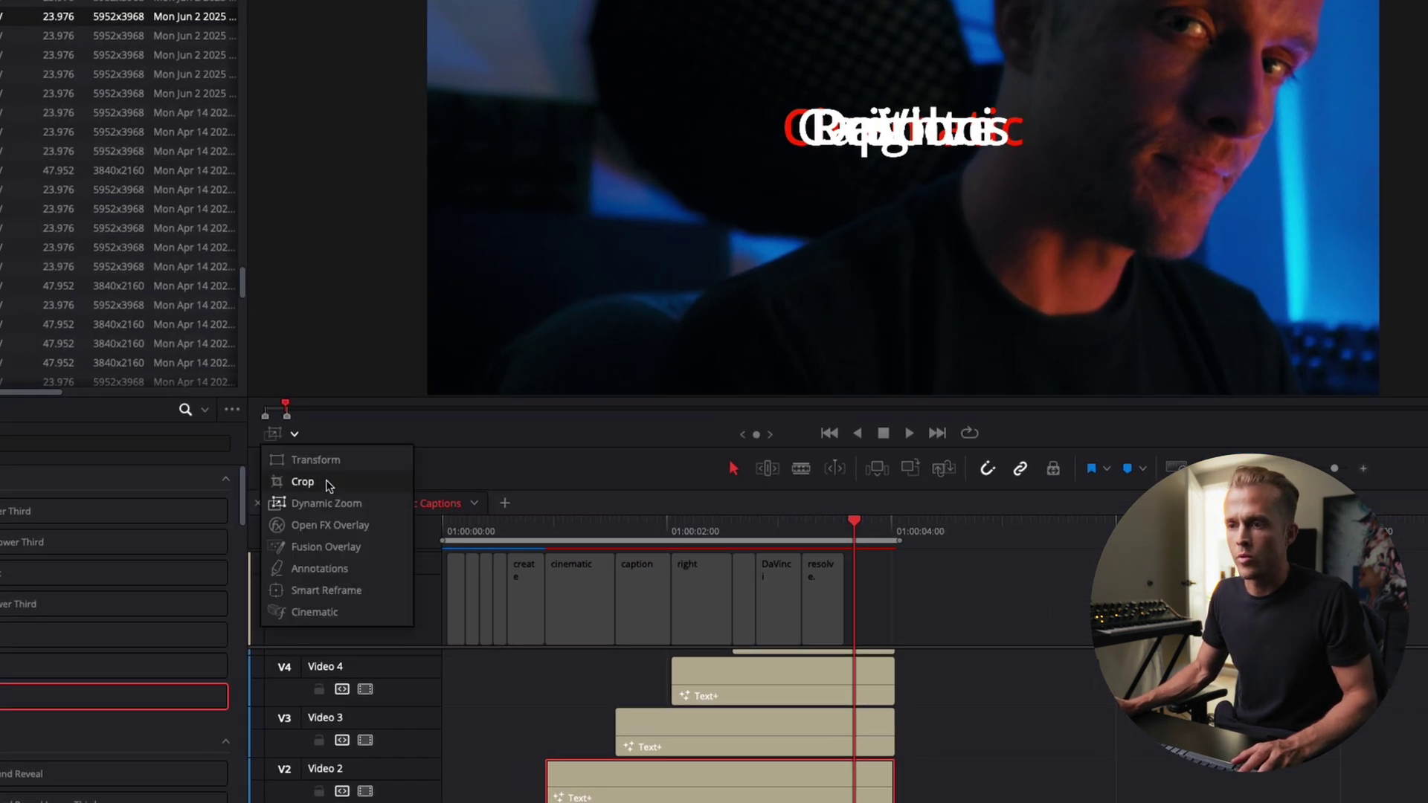
left_click(324, 459)
left_click_drag(826, 335, 506, 132)
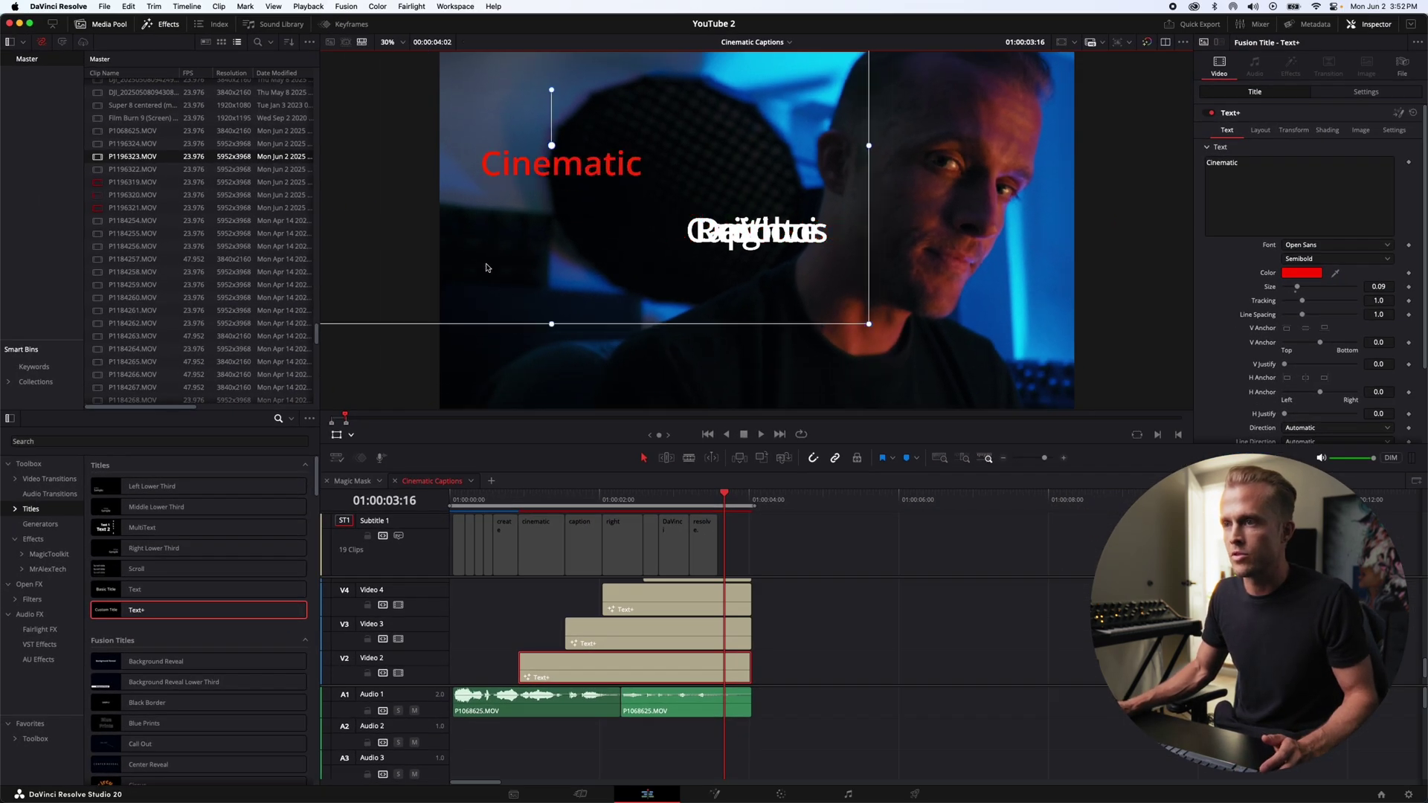
left_click_drag(491, 235, 493, 236)
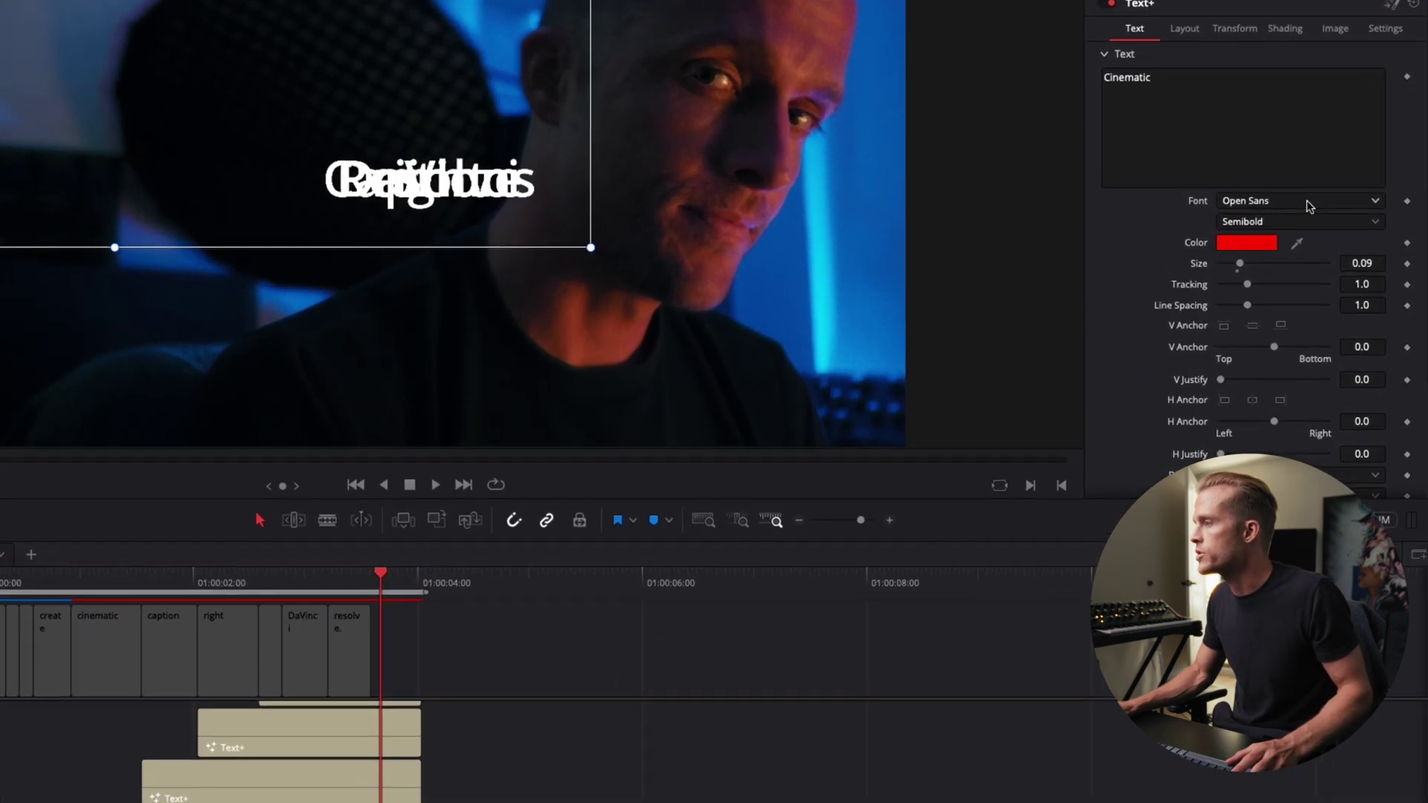
- Change the "Cinematic" title's font to Chango Regular
left_click(1309, 206)
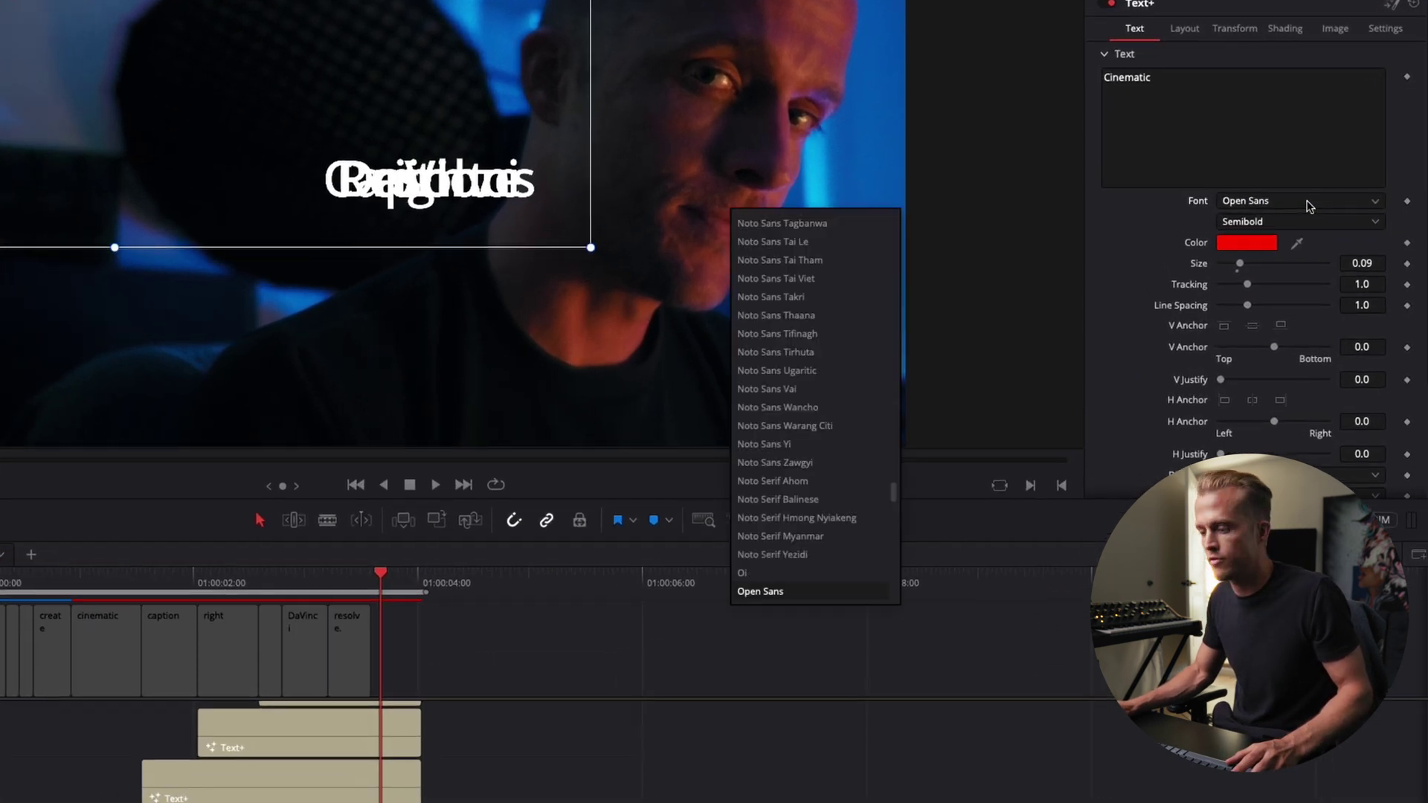
type("chan")
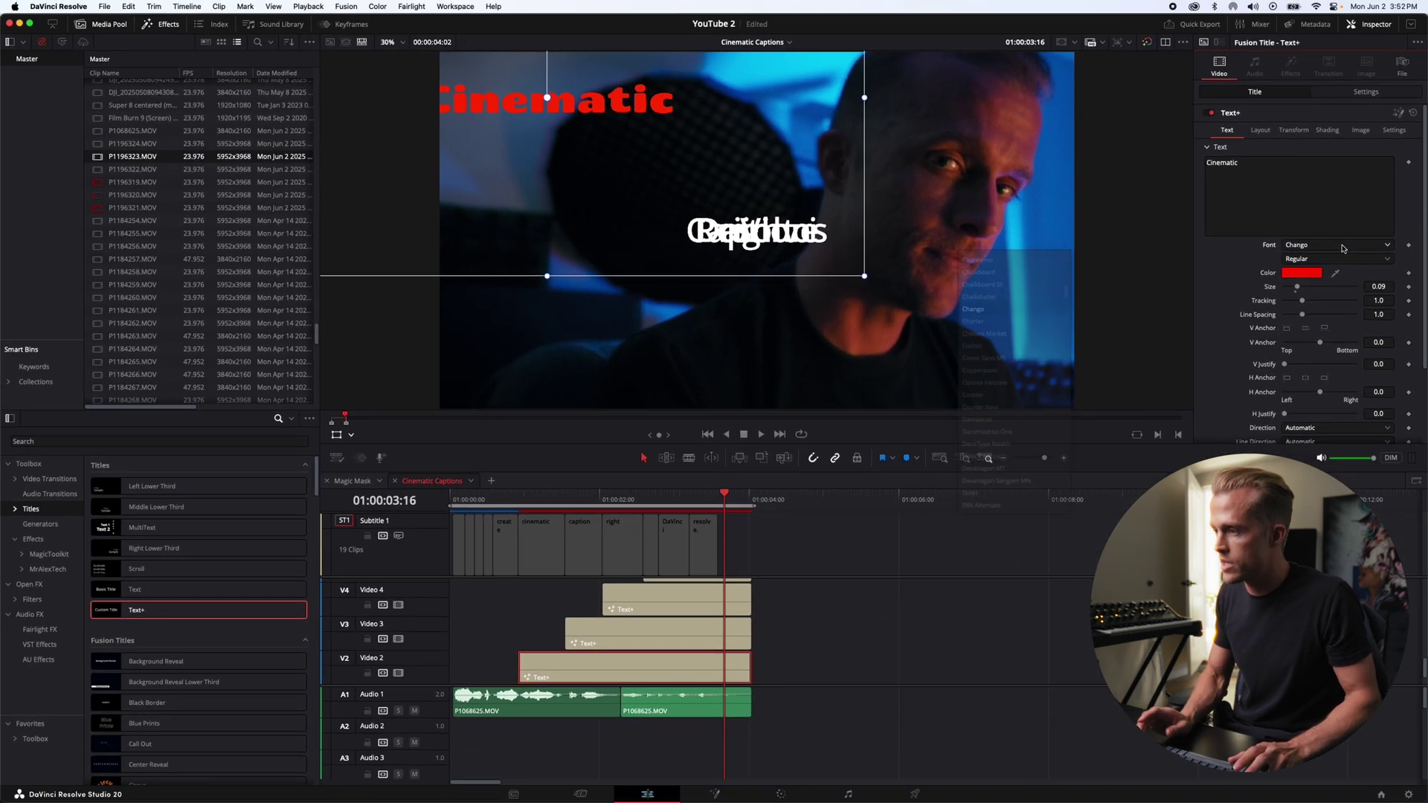
key("Return")
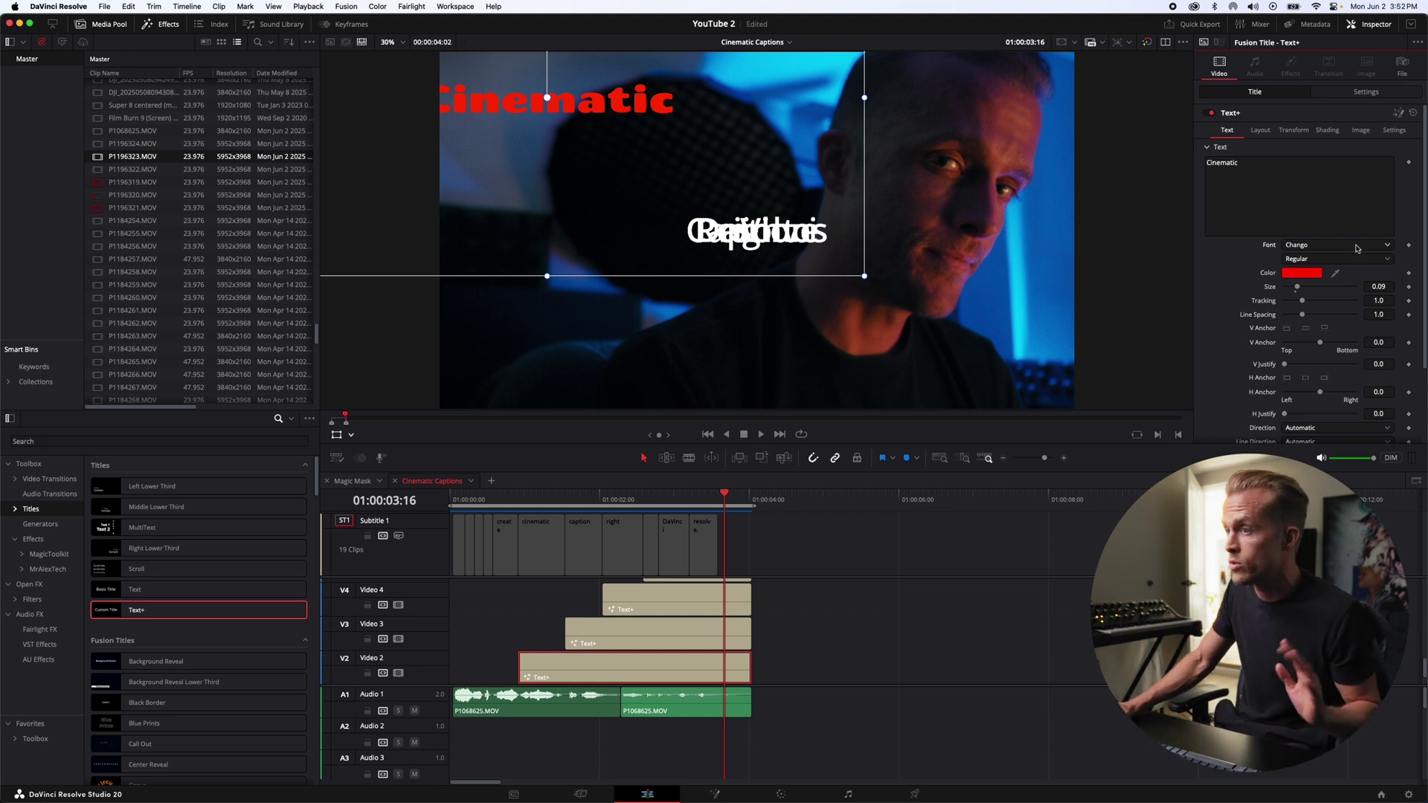
- Enlarge the "Cinematic" title to size 0.1504 and reposition it so the whole word fits in the frame's upper-left area
left_click_drag(571, 149, 628, 159)
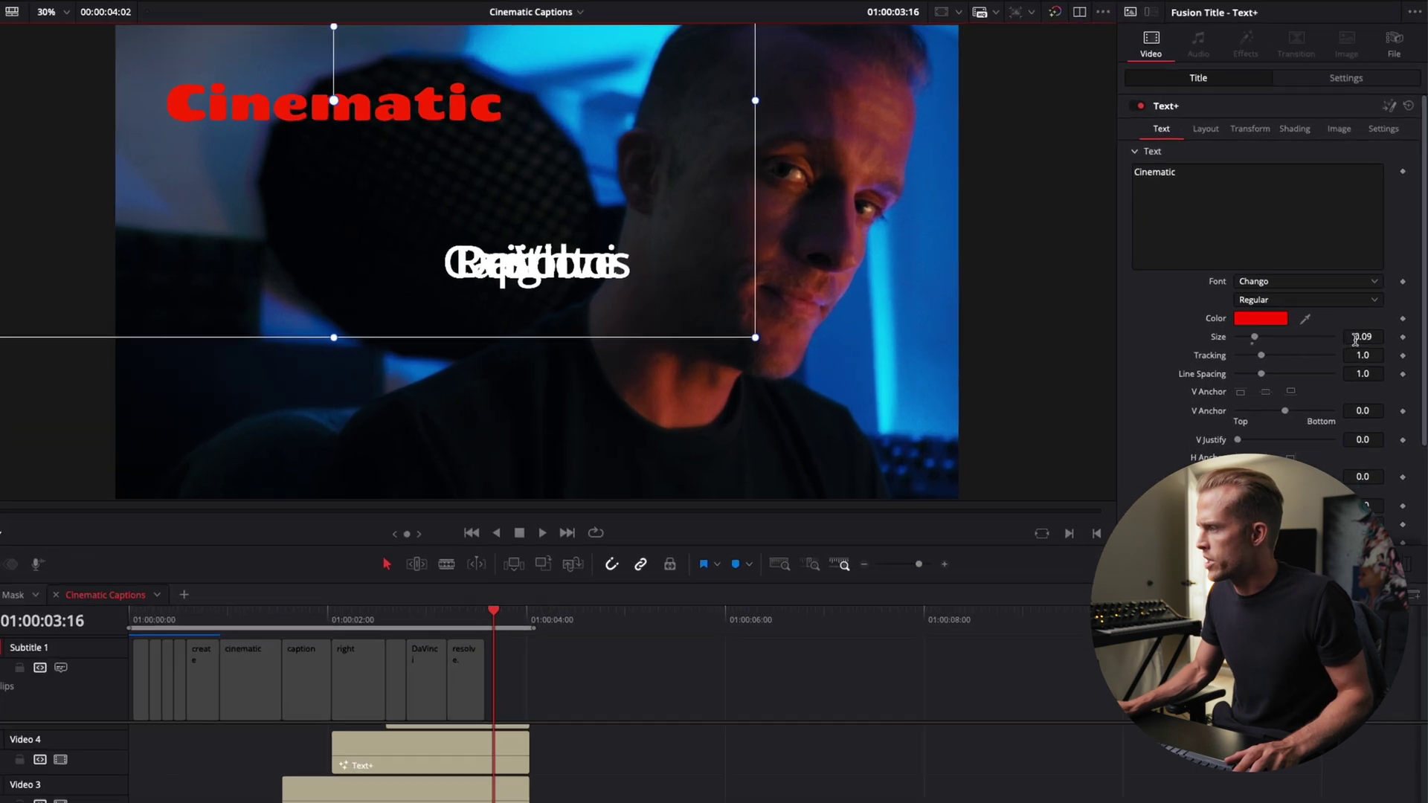
left_click_drag(1355, 340, 1359, 77)
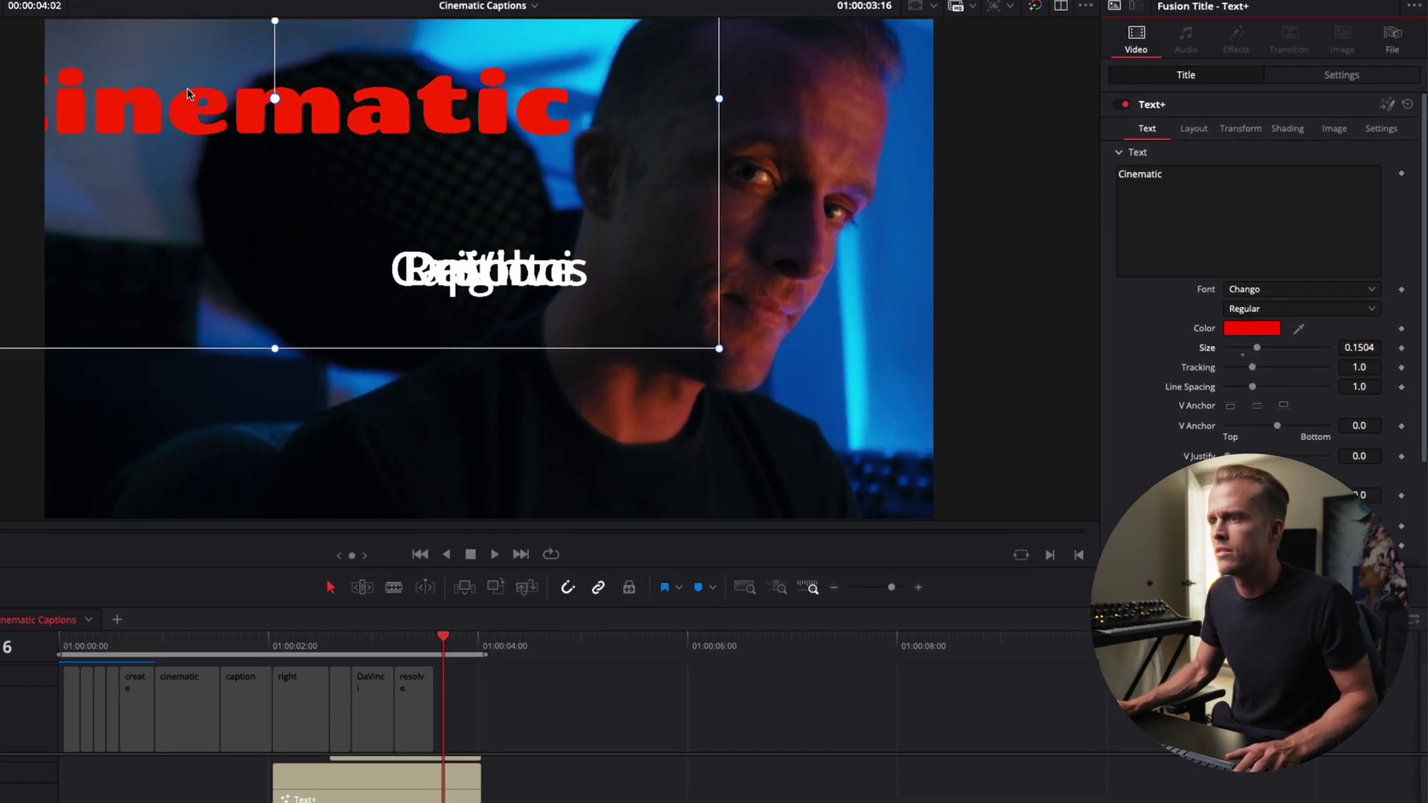
left_click_drag(293, 122, 363, 122)
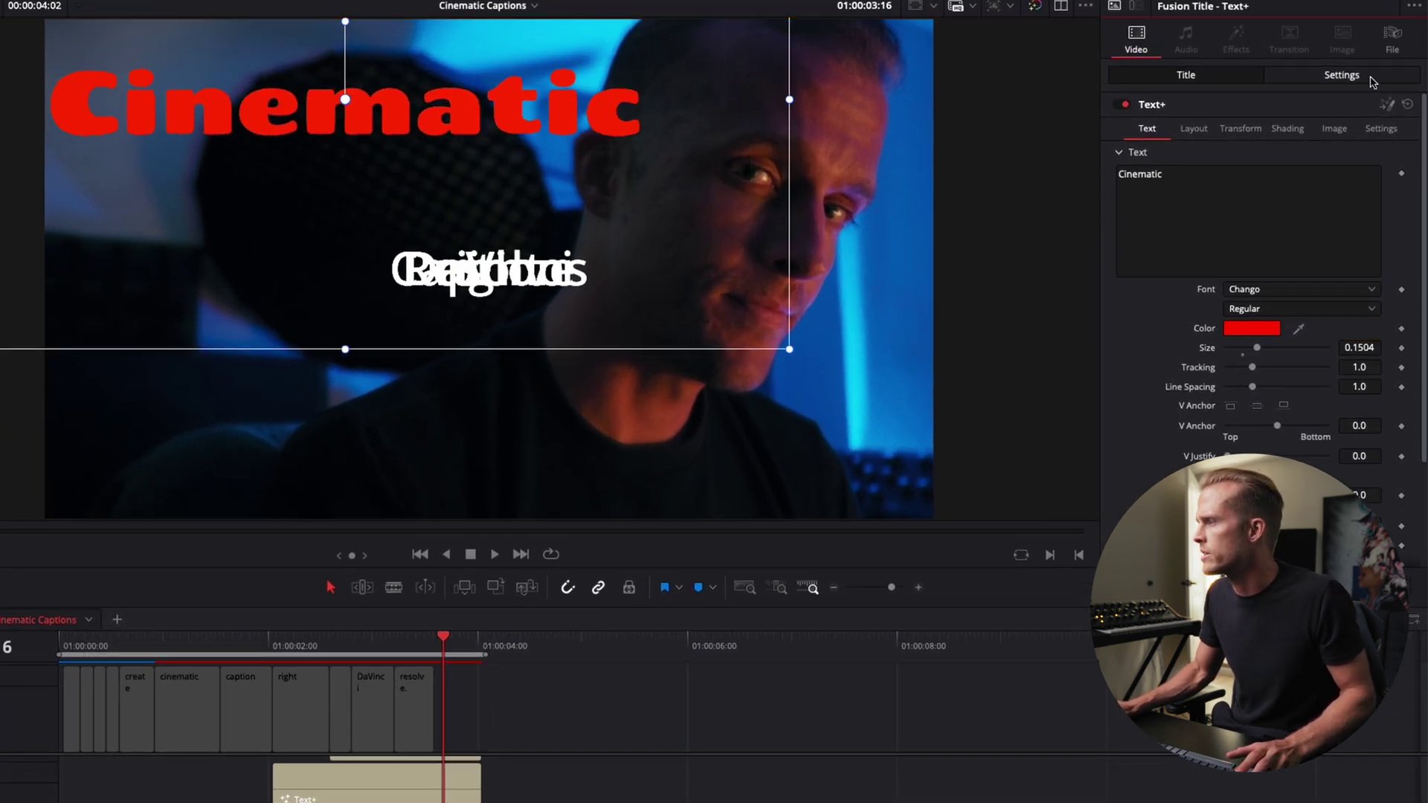
- Stretch the "Cinematic" title vertically by setting its Y zoom to 1.660
left_click(1341, 75)
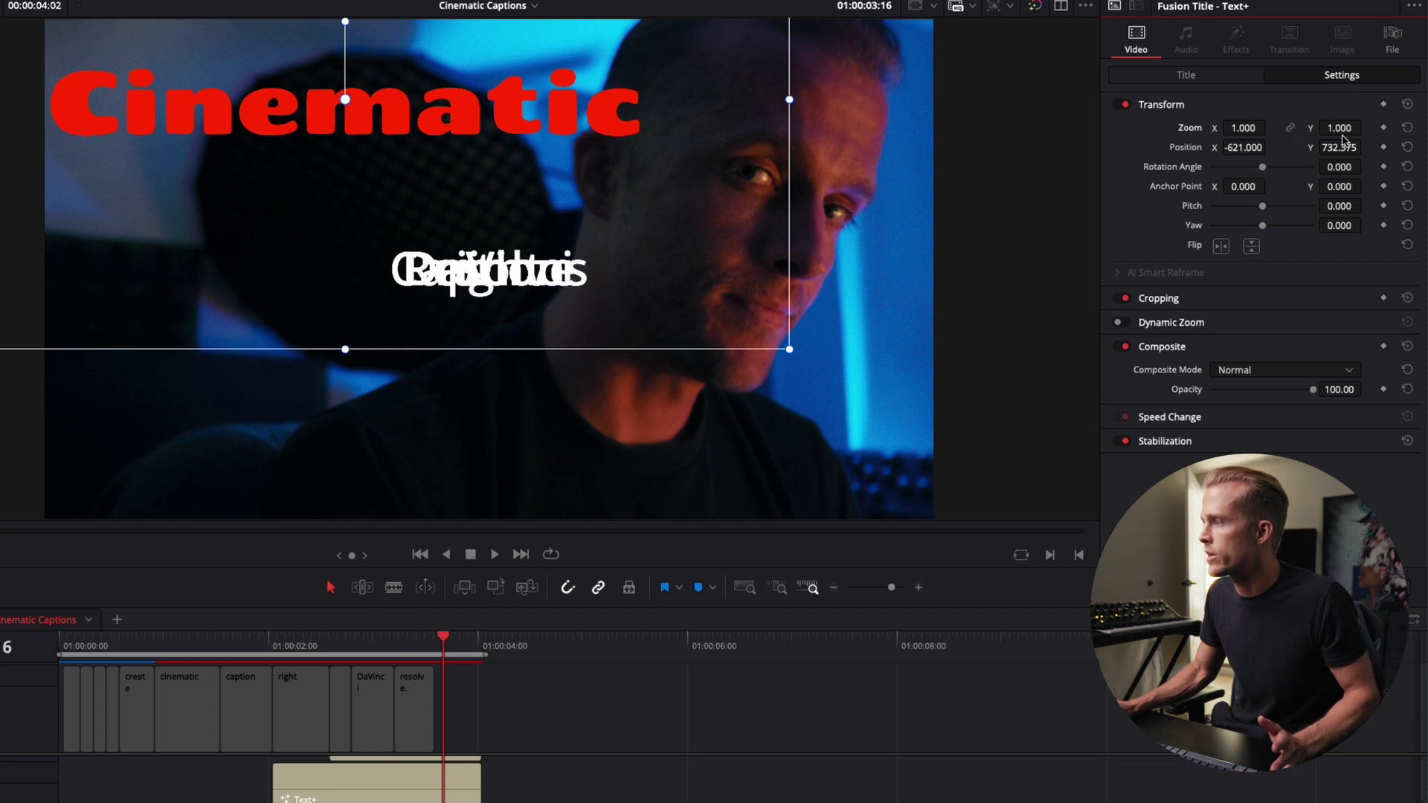
left_click_drag(1339, 129, 1339, 78)
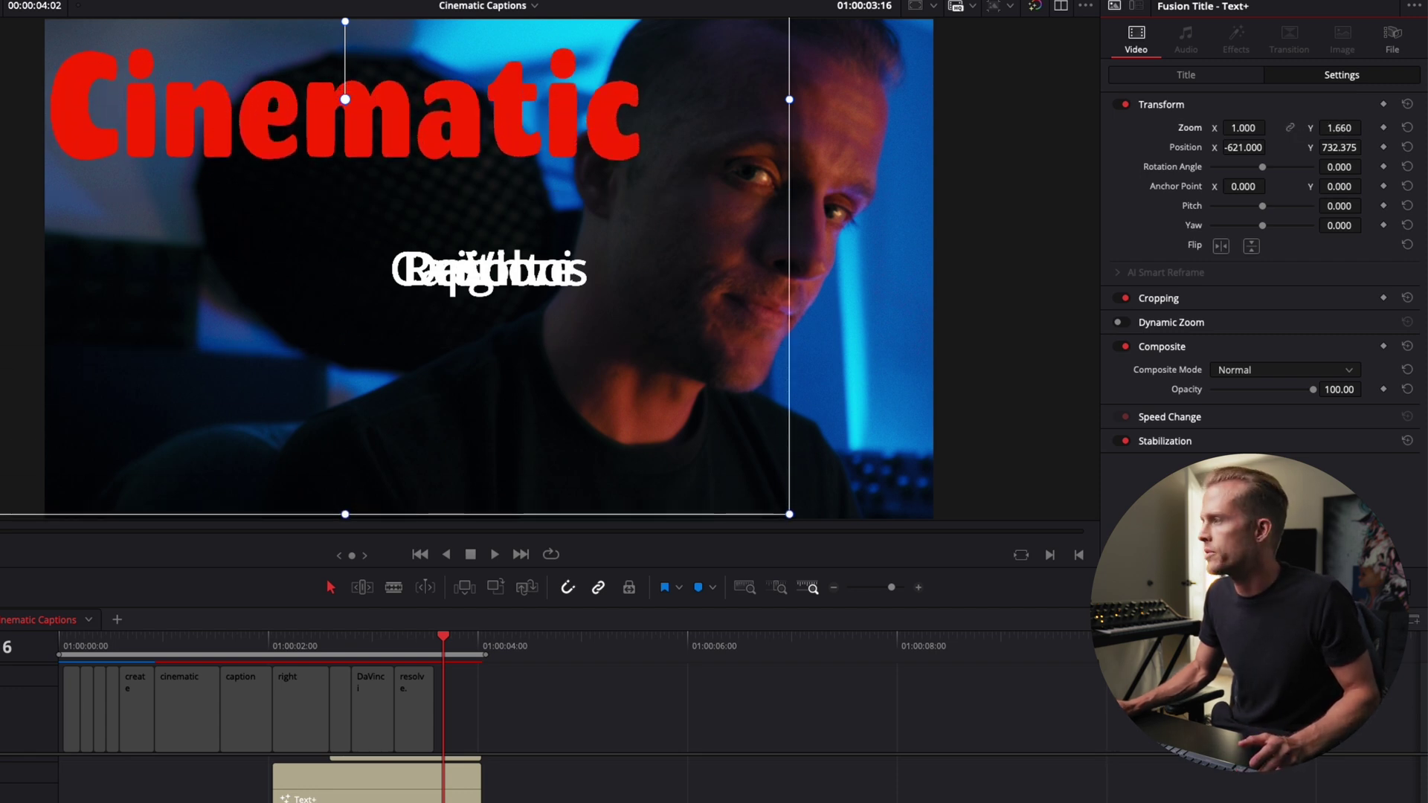
- Tighten the "Cinematic" title's tracking to 0.945 and increase its text size to 0.2235
left_click(1186, 77)
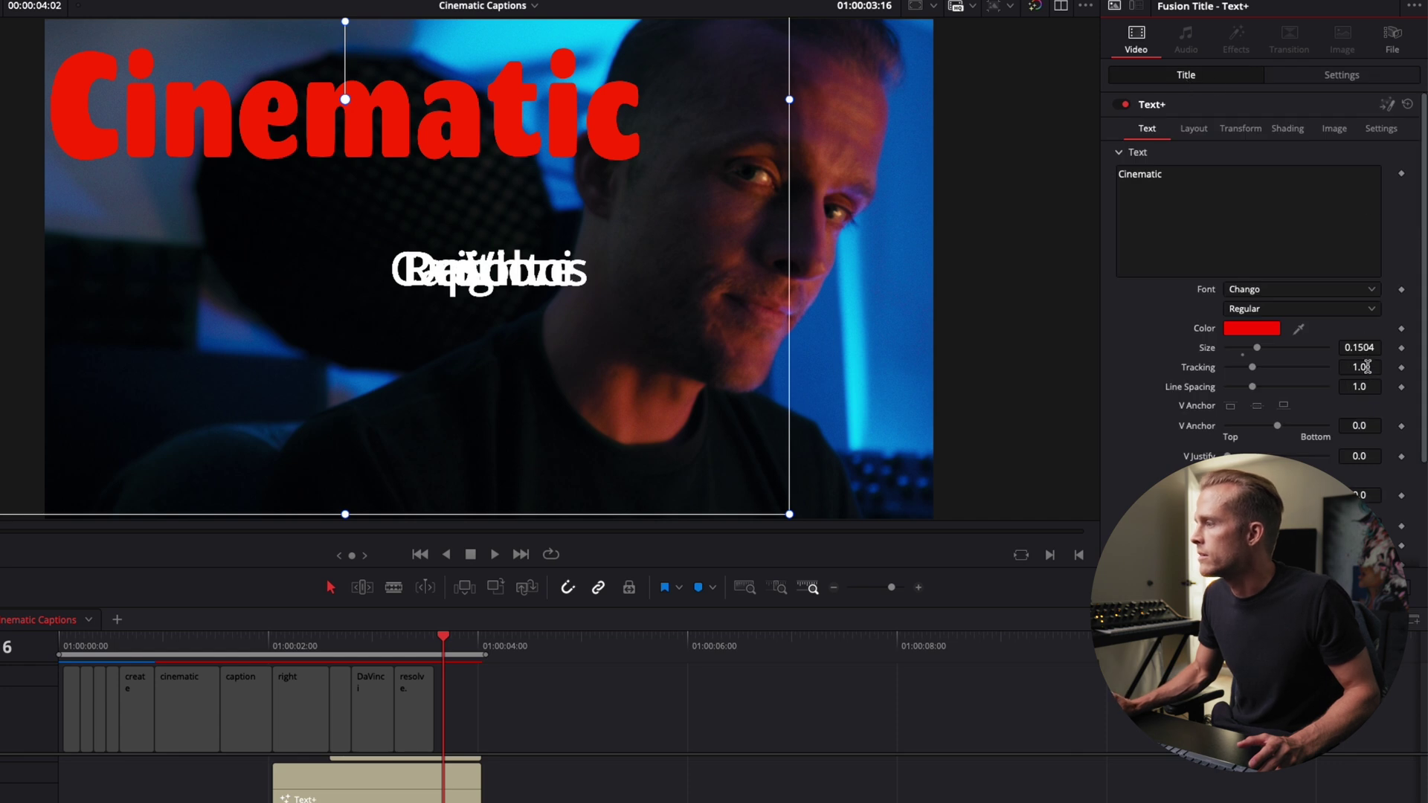
left_click_drag(1359, 367, 1349, 367)
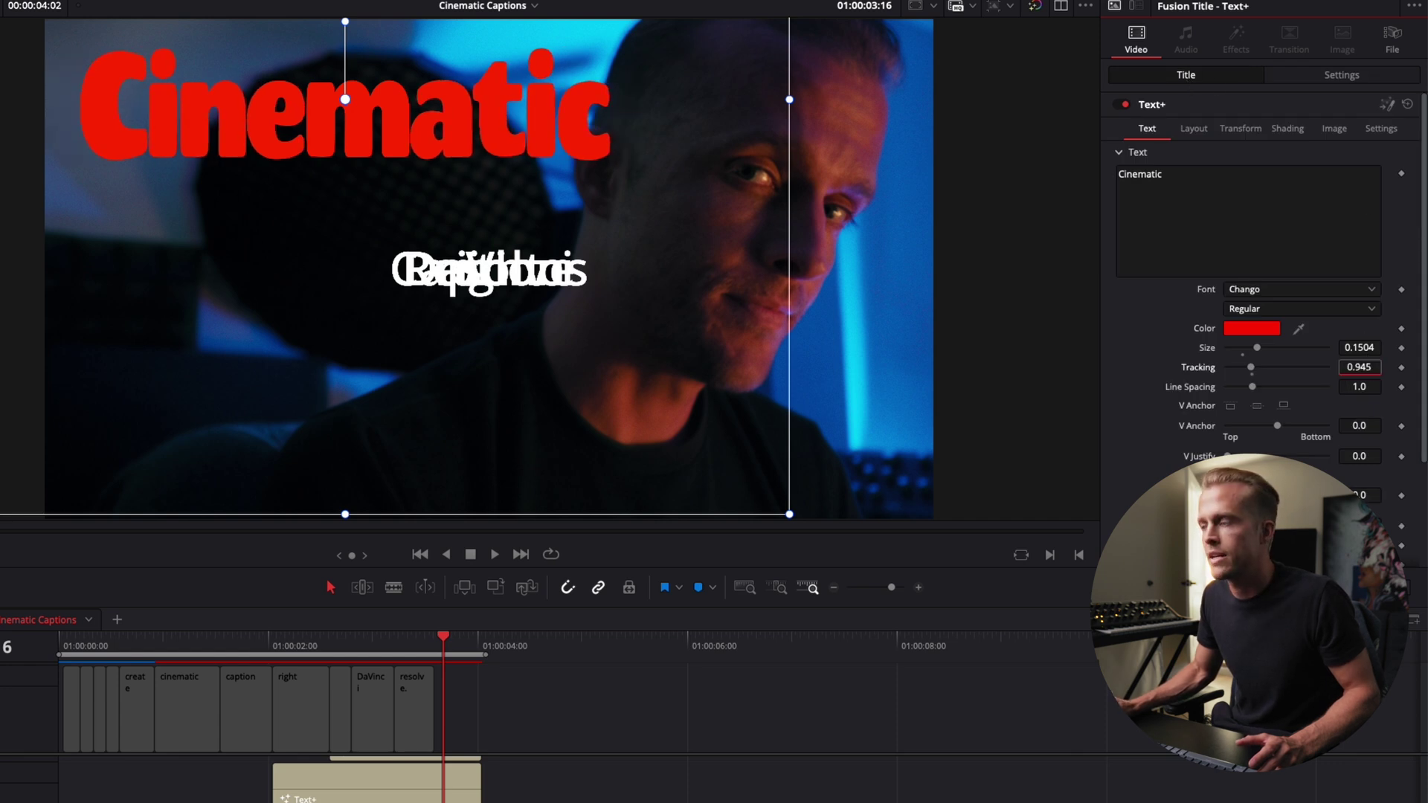
left_click_drag(1367, 347, 1369, 71)
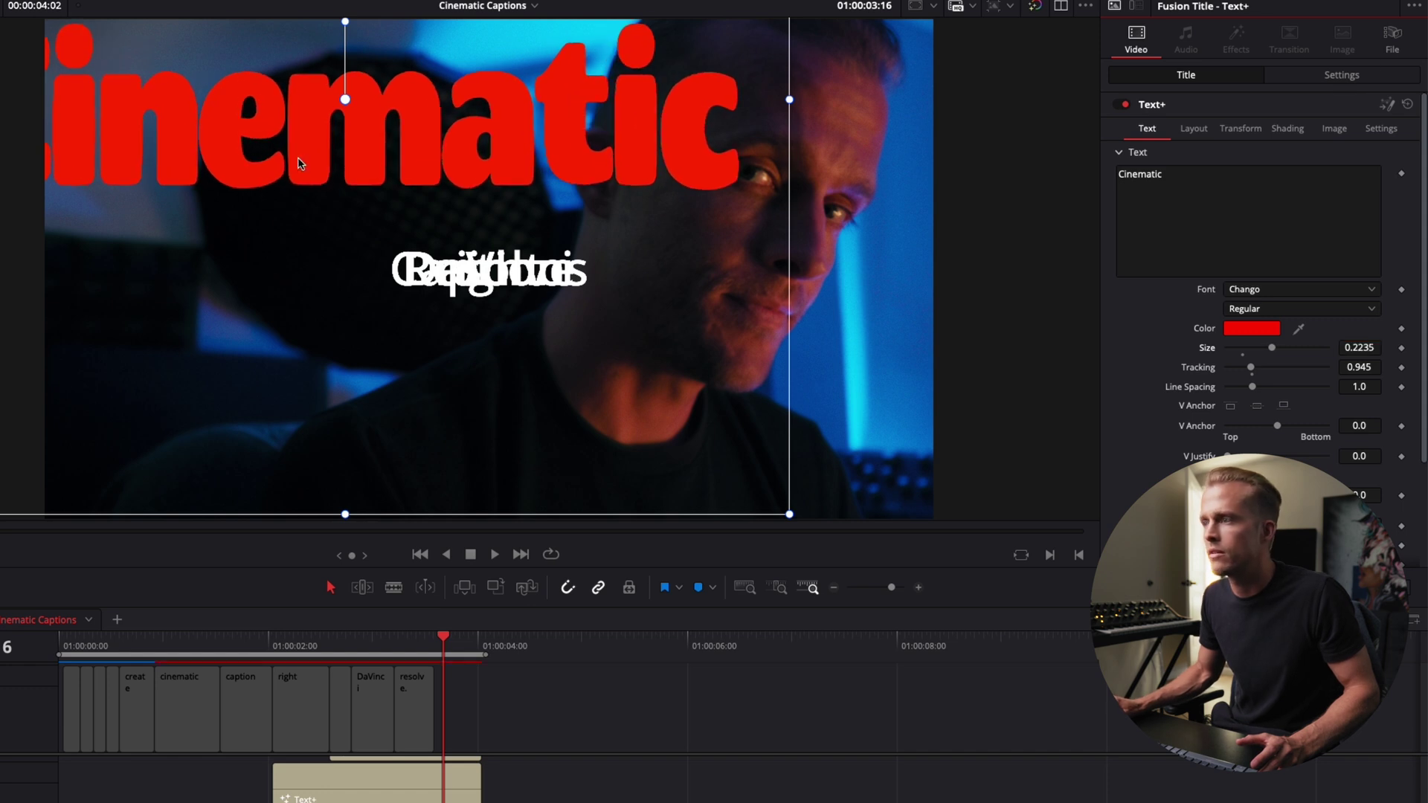
- Set the "Cinematic" title's size to 0.2362 and reposition it so the whole word fits across the upper part of the frame
left_click_drag(297, 163, 418, 173)
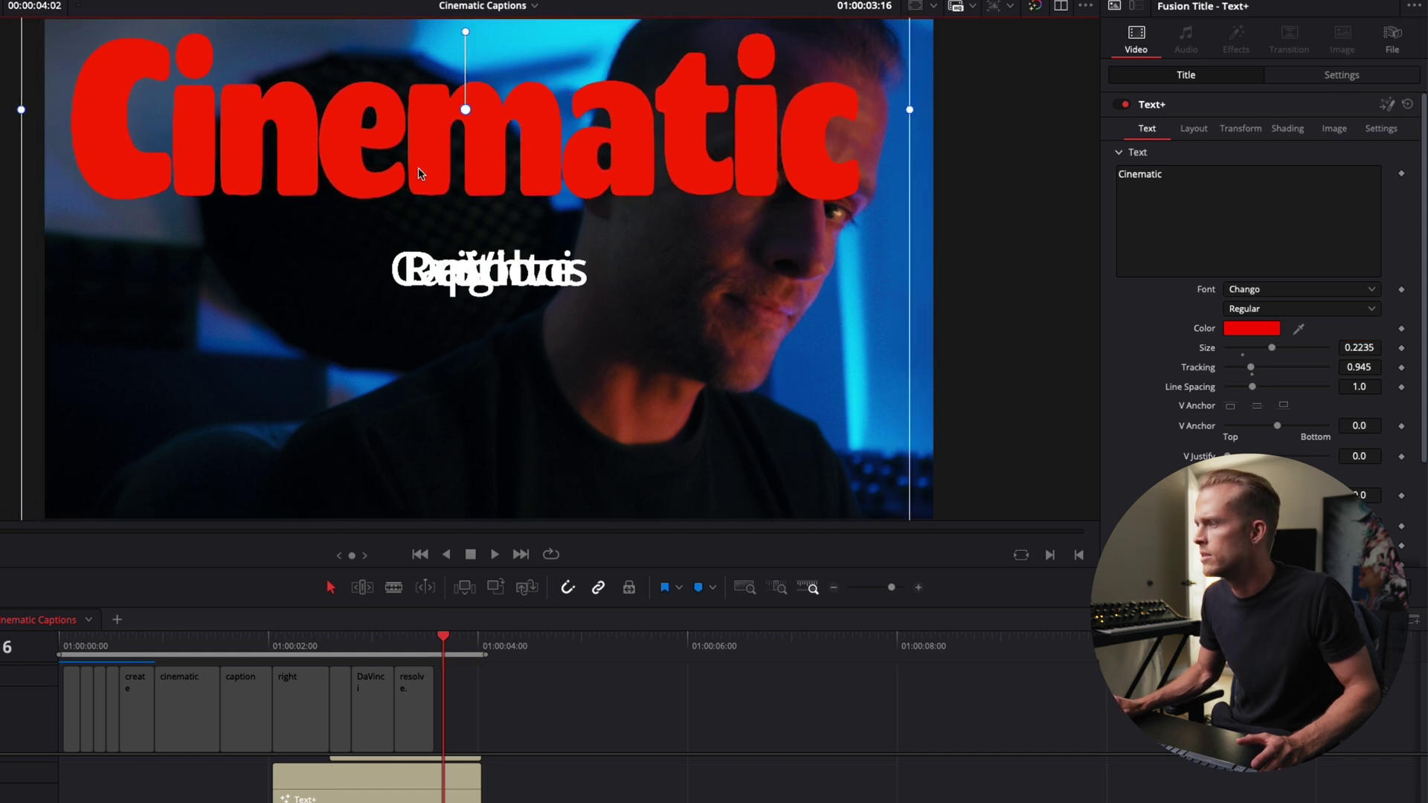
left_click_drag(1348, 348, 1355, 67)
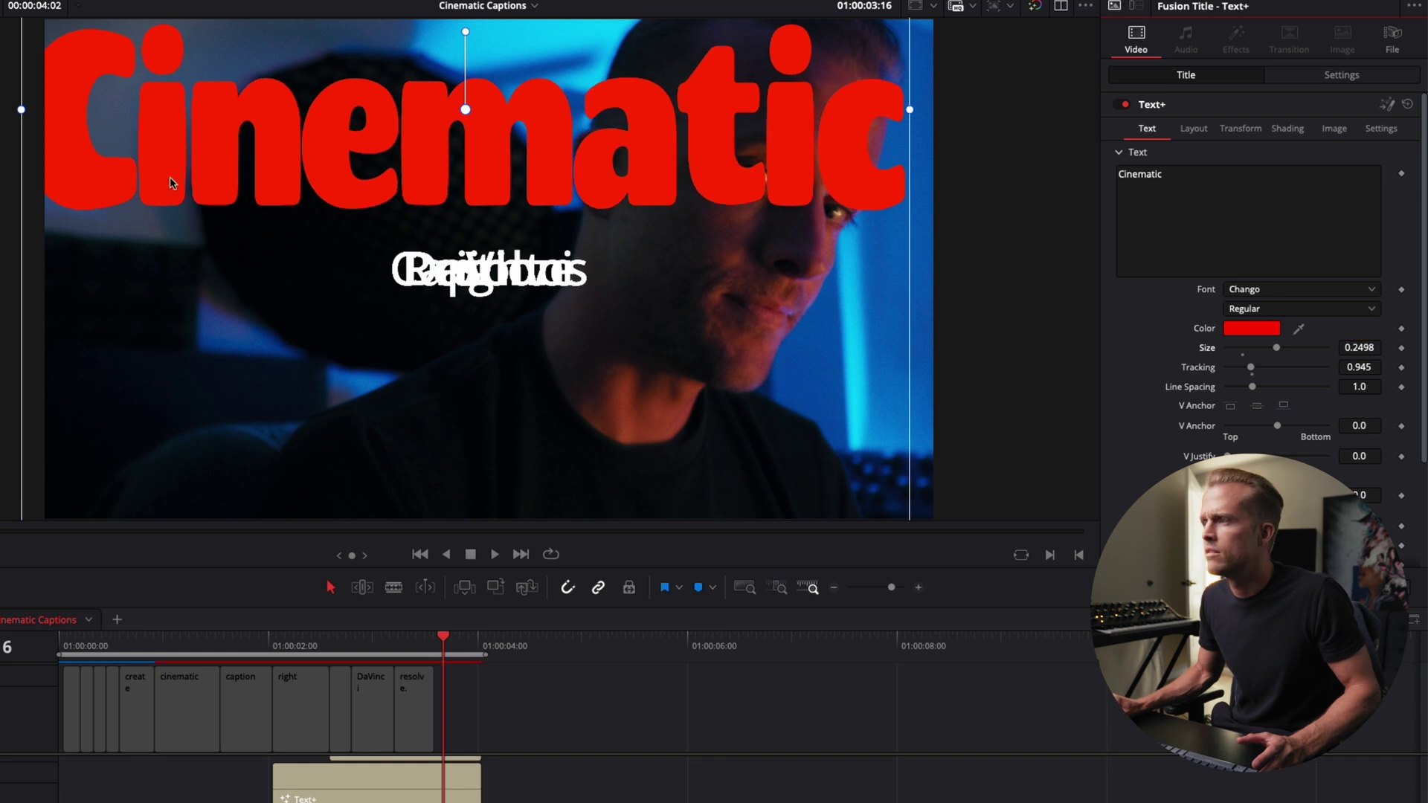
mouse_move(170, 178)
left_mouse_down()
mouse_move(198, 178)
mouse_move(181, 169)
left_mouse_up()
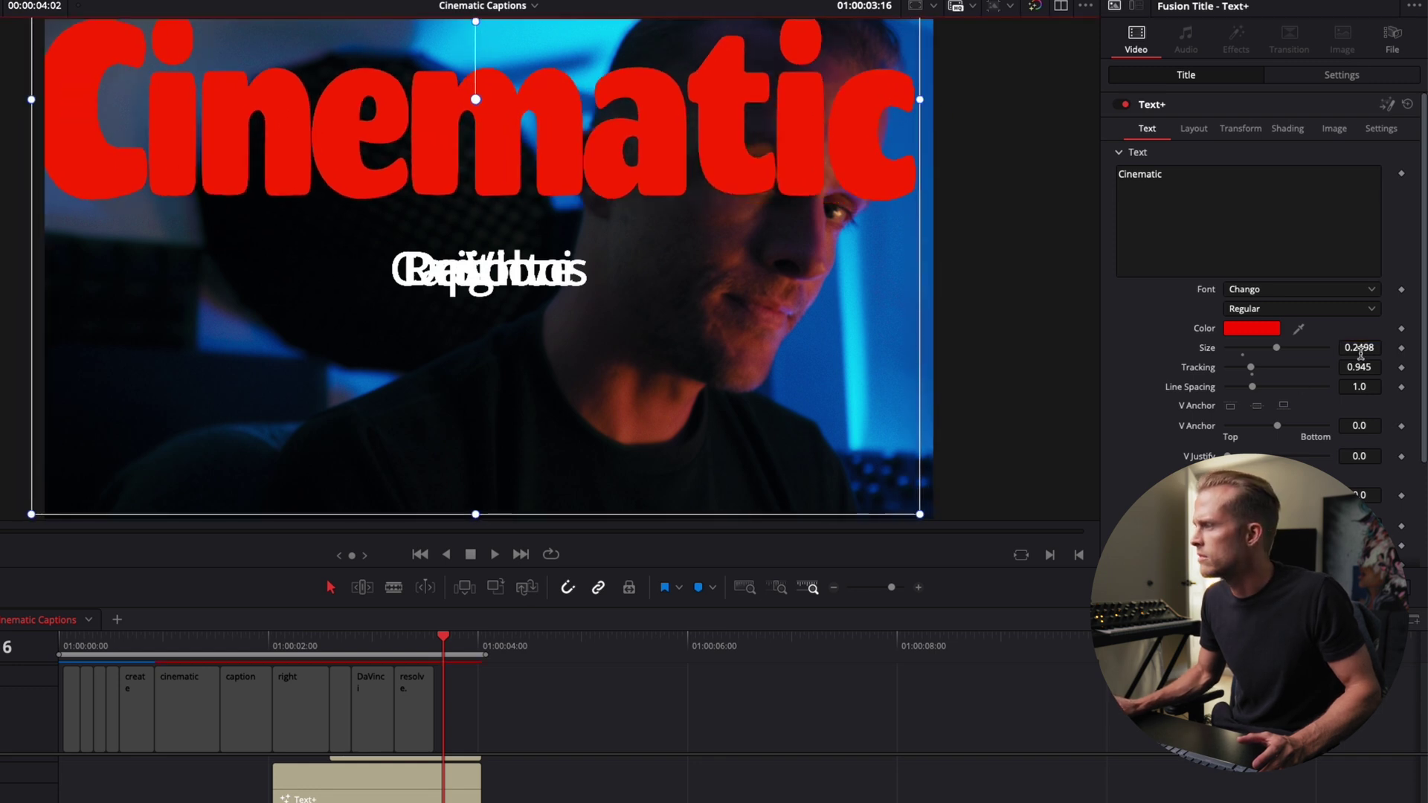
left_click_drag(1360, 352, 1335, 351)
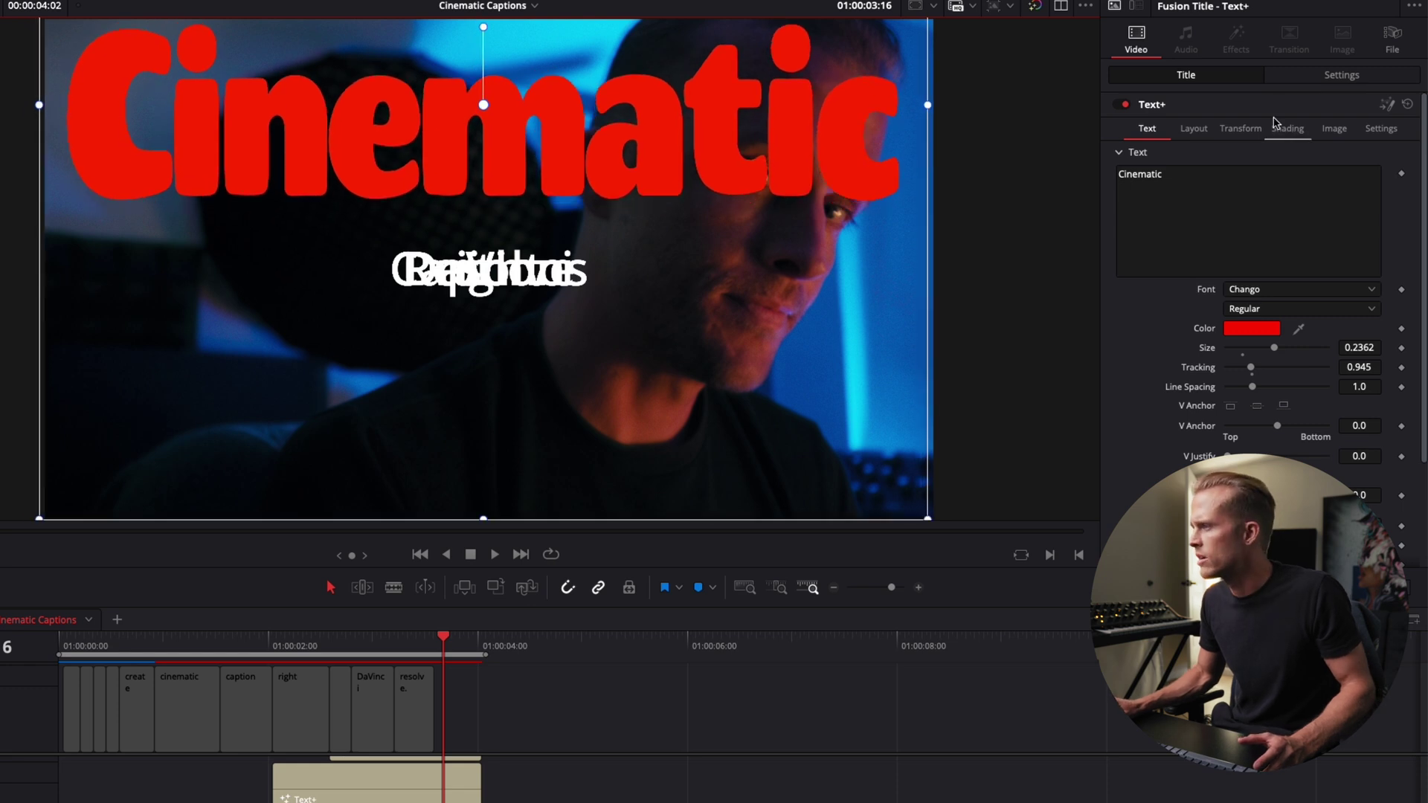
- Set the "Cinematic" title's Y zoom to 1.300 and move it up to about X -50.6, Y 772.9
left_click(1339, 75)
left_click_drag(1340, 129, 1288, 129)
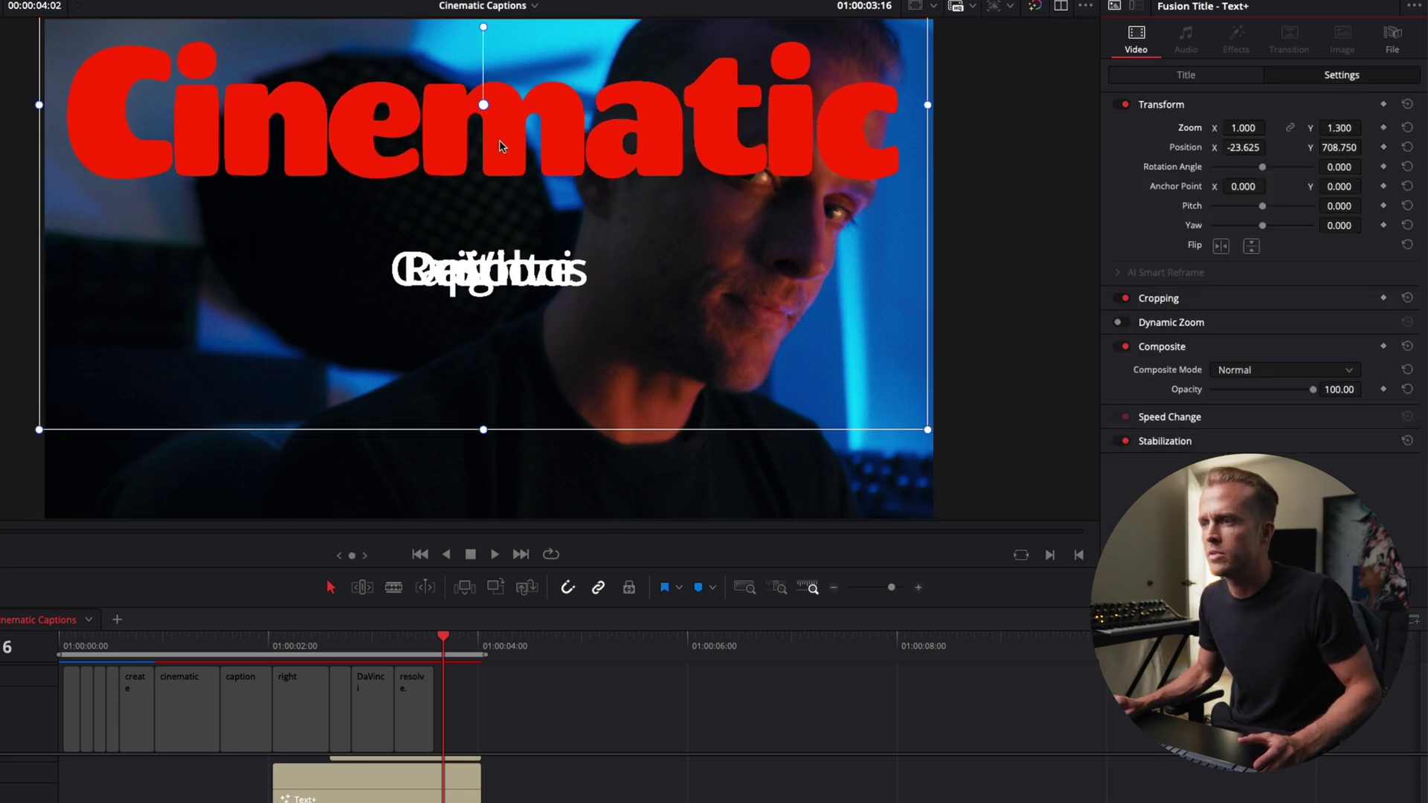
left_click_drag(319, 140, 303, 128)
- Go to where the "Captions" title appears and move it under the start of "Cinematic", at about X -1323, Y 432
left_click(195, 679)
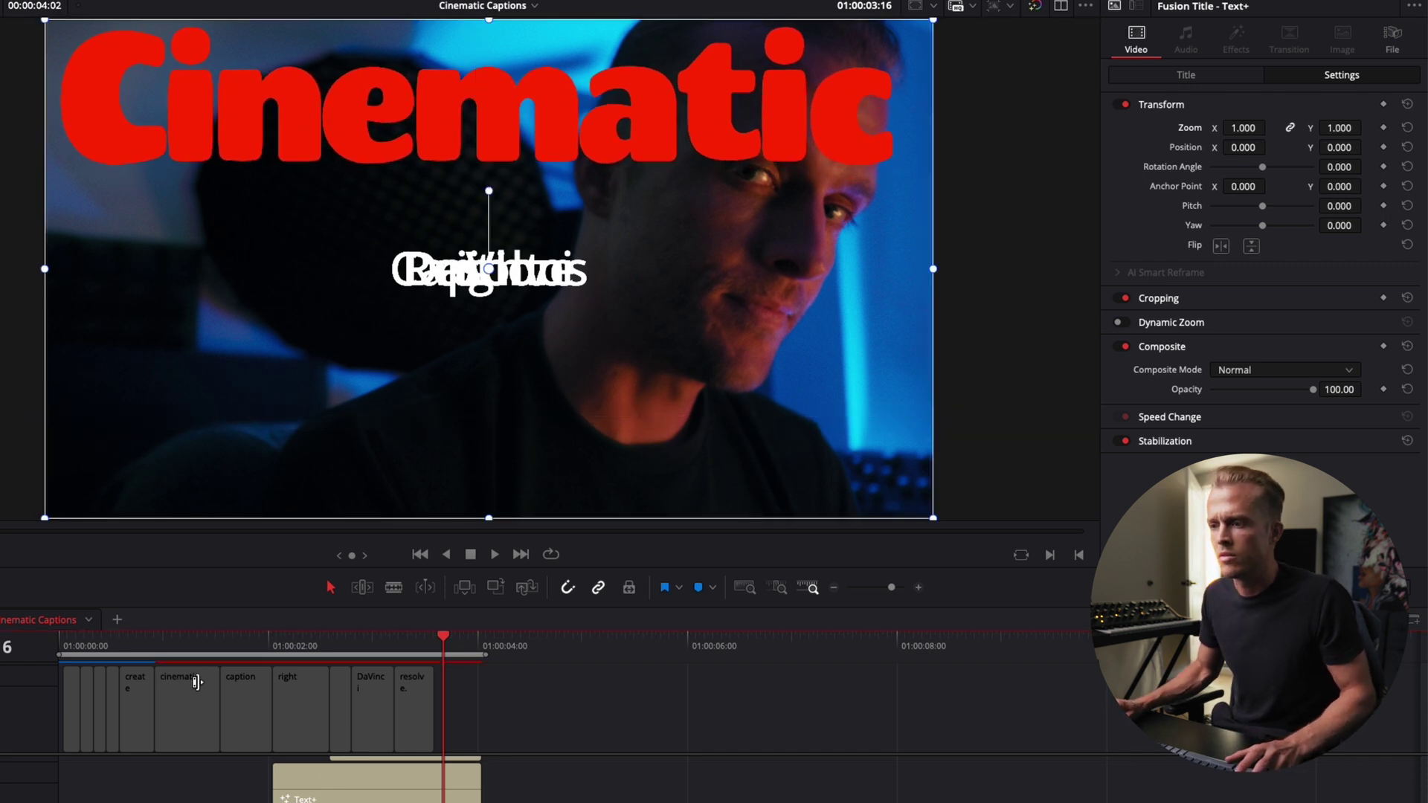
left_click(156, 654)
left_click_drag(156, 654, 215, 654)
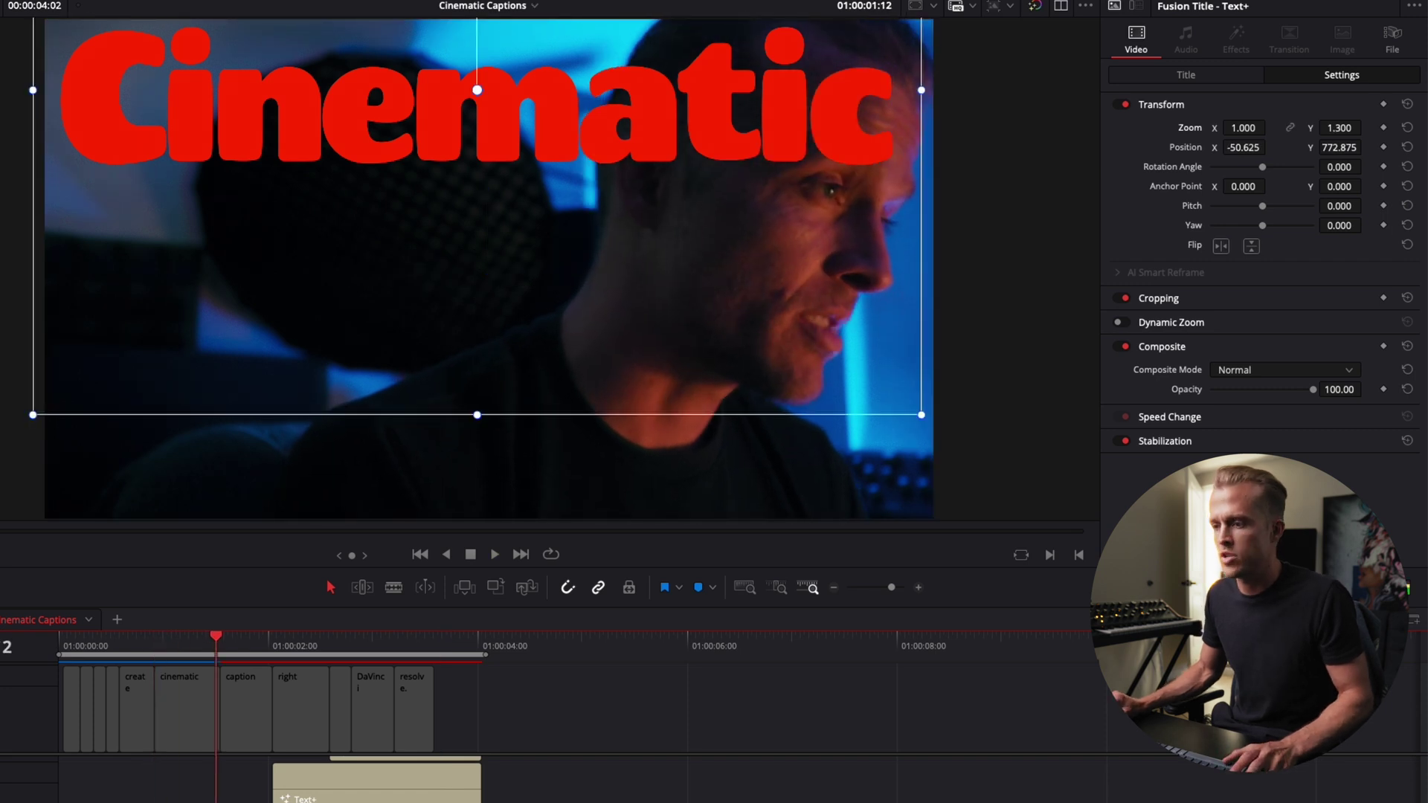
left_click(253, 802)
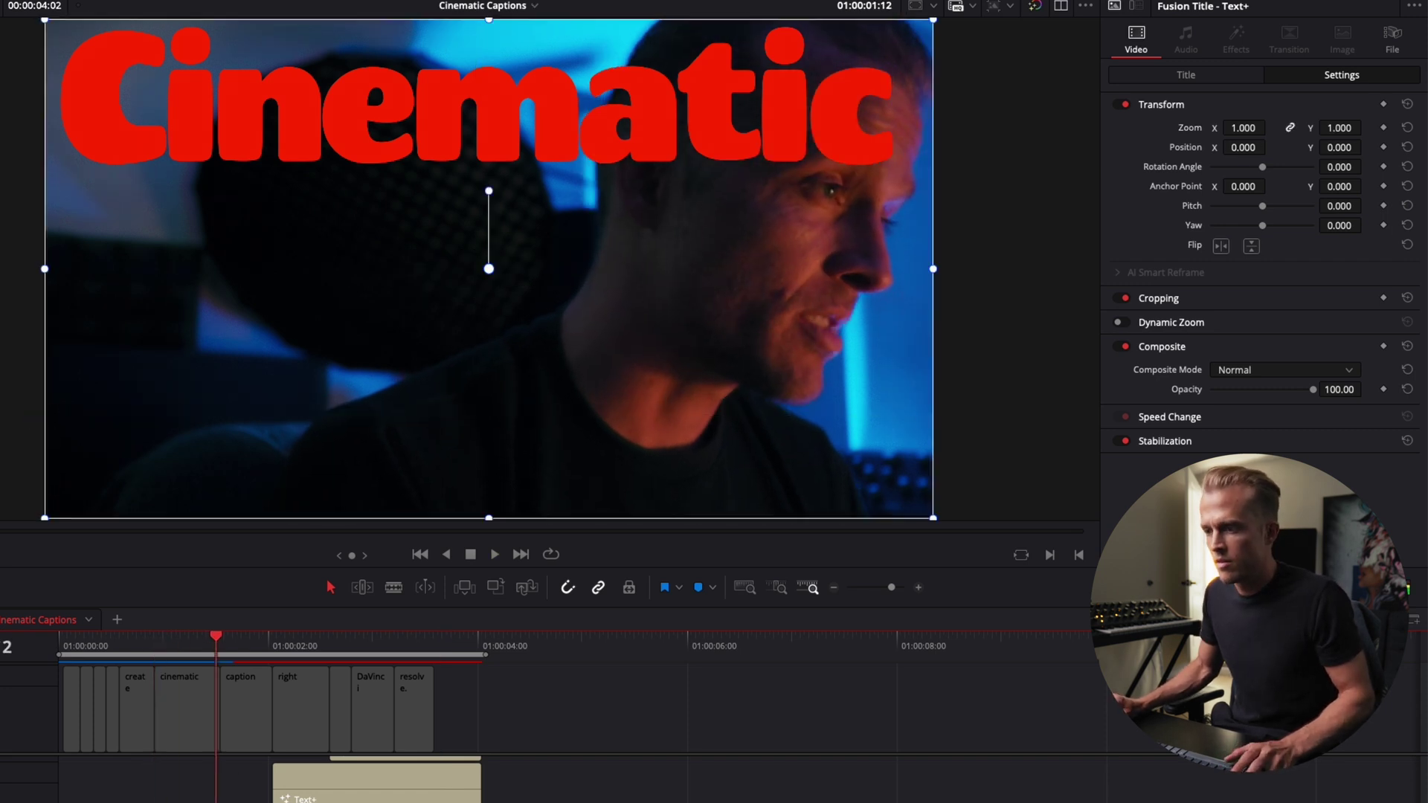
key("Right")
key("Right")
key("Right")
key("Right")
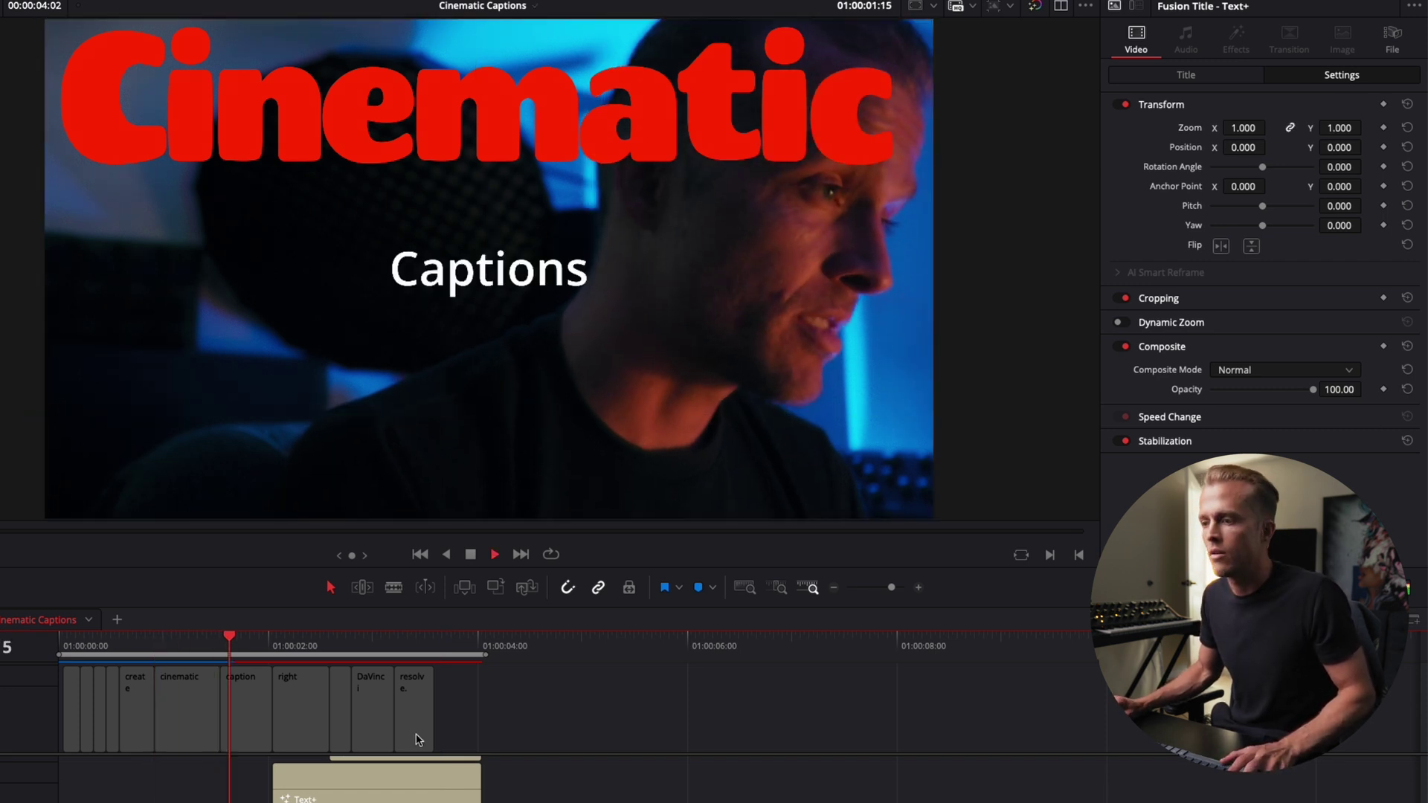
left_click_drag(733, 341, 432, 242)
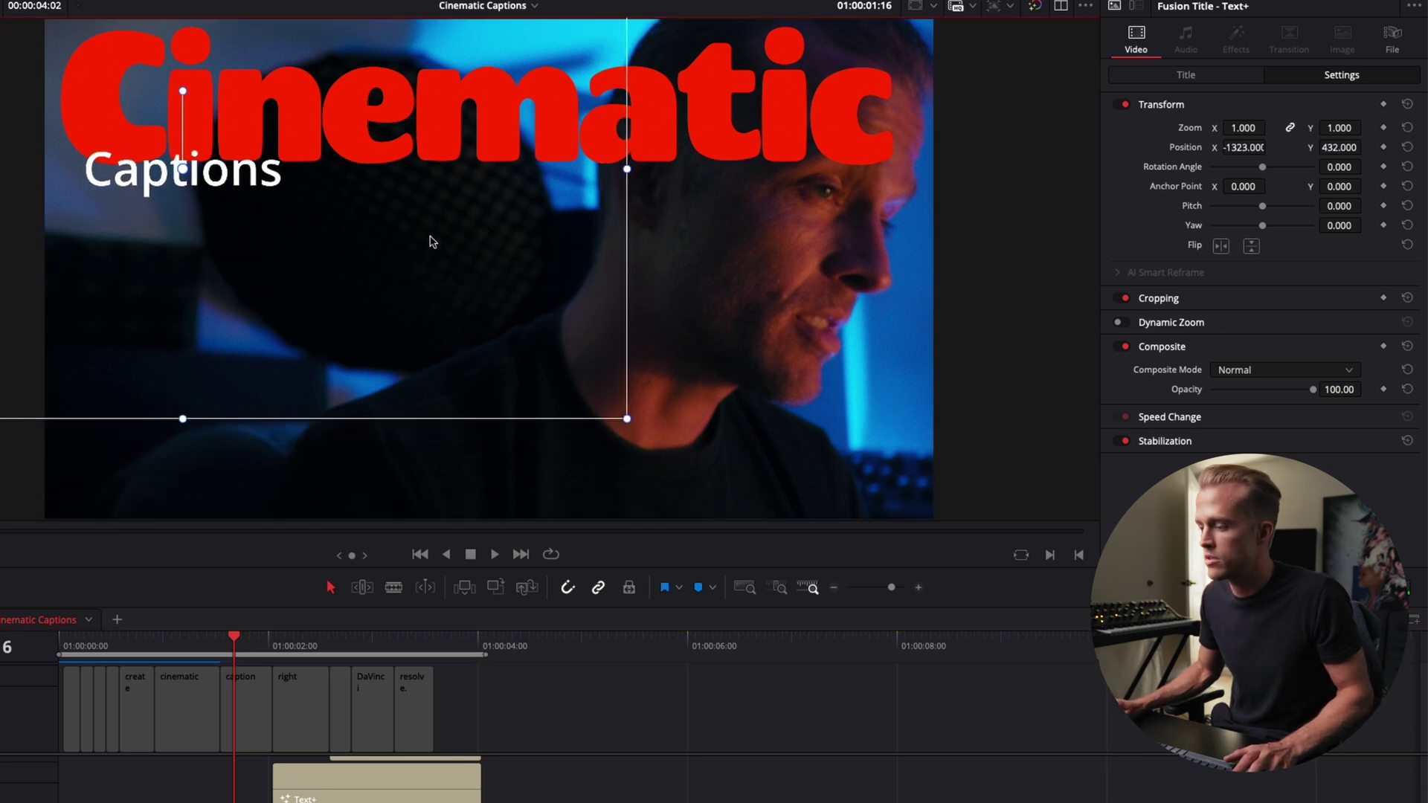
- Change the "Captions" title's font to Brush Script MT Italic
left_click(1186, 75)
left_click(1288, 290)
key("b")
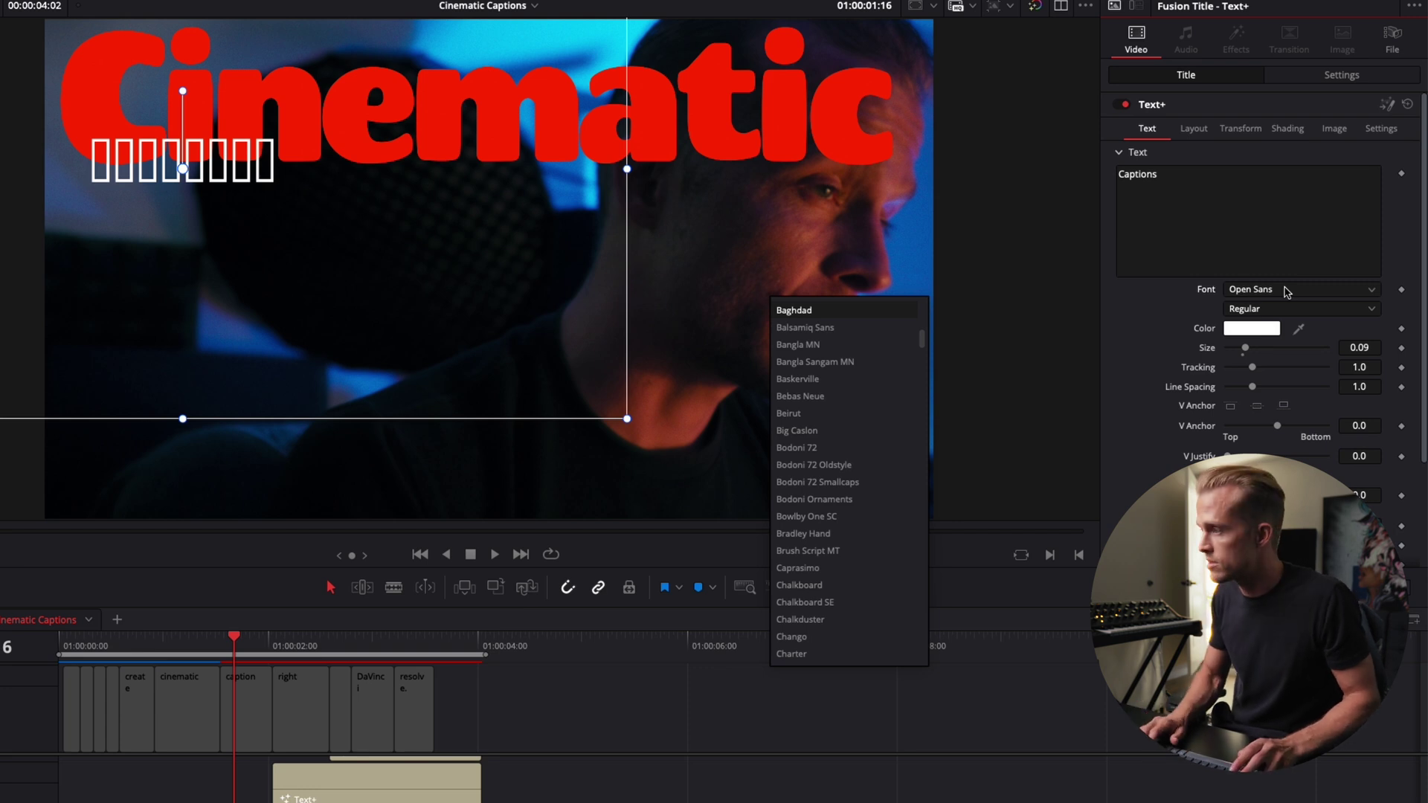
key("Escape")
left_click(1286, 290)
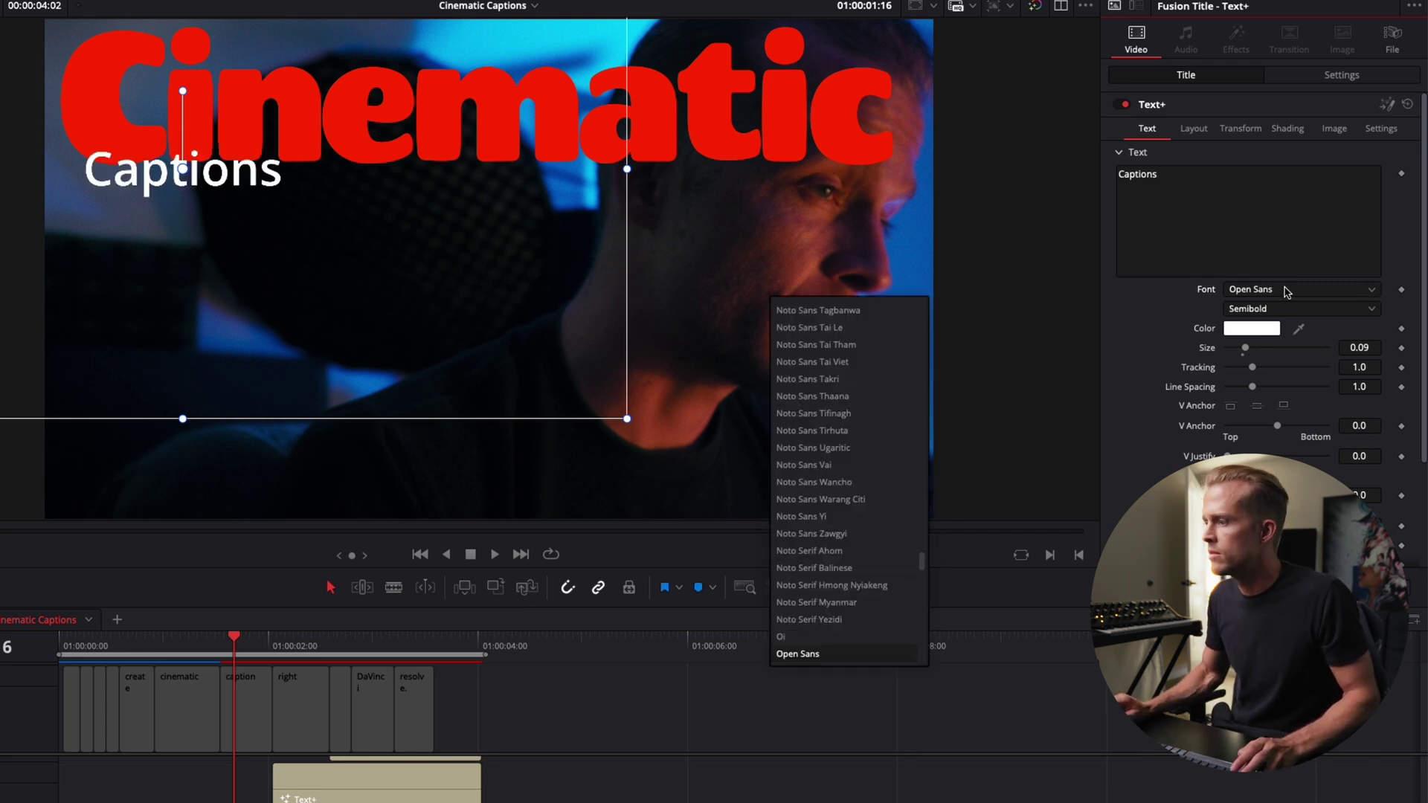
type("bru")
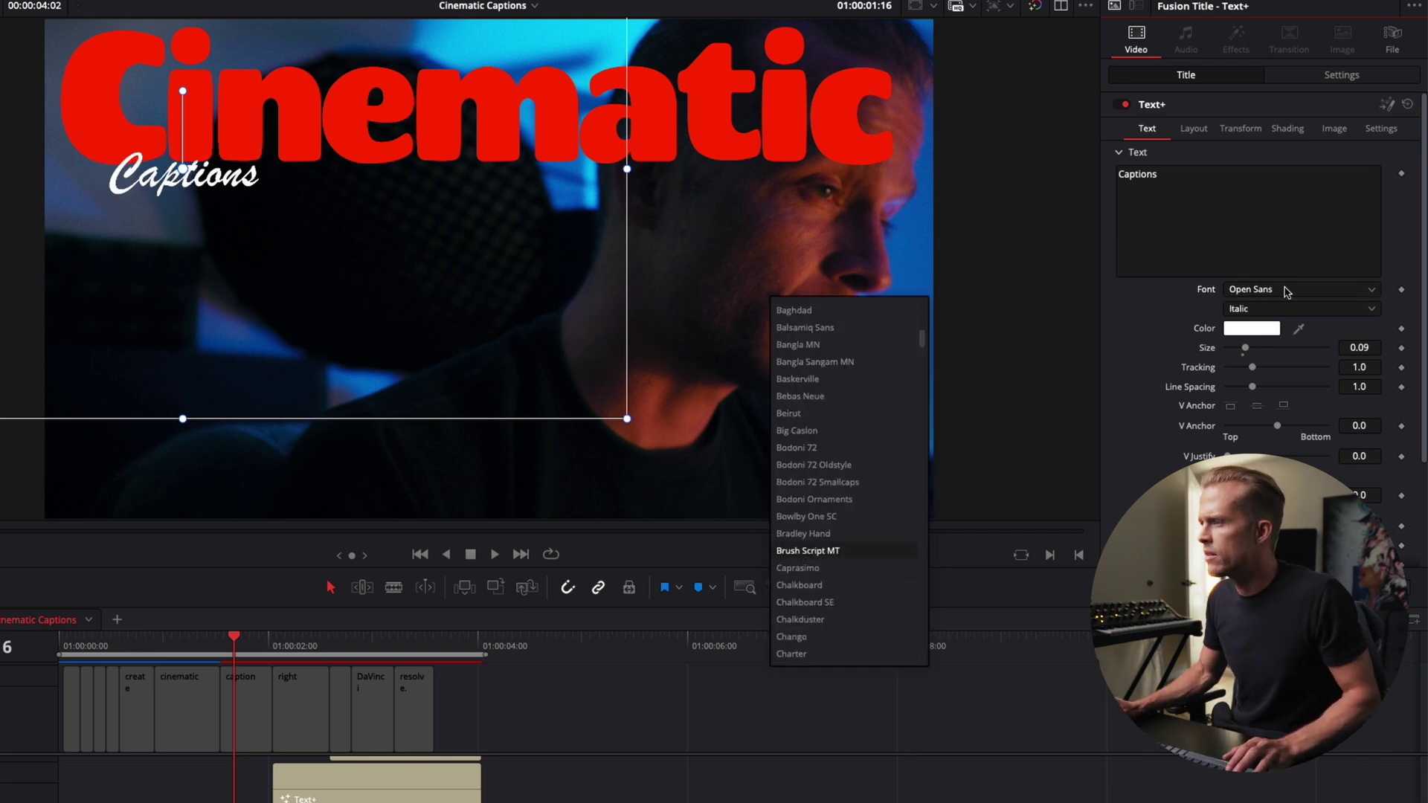
key("Return")
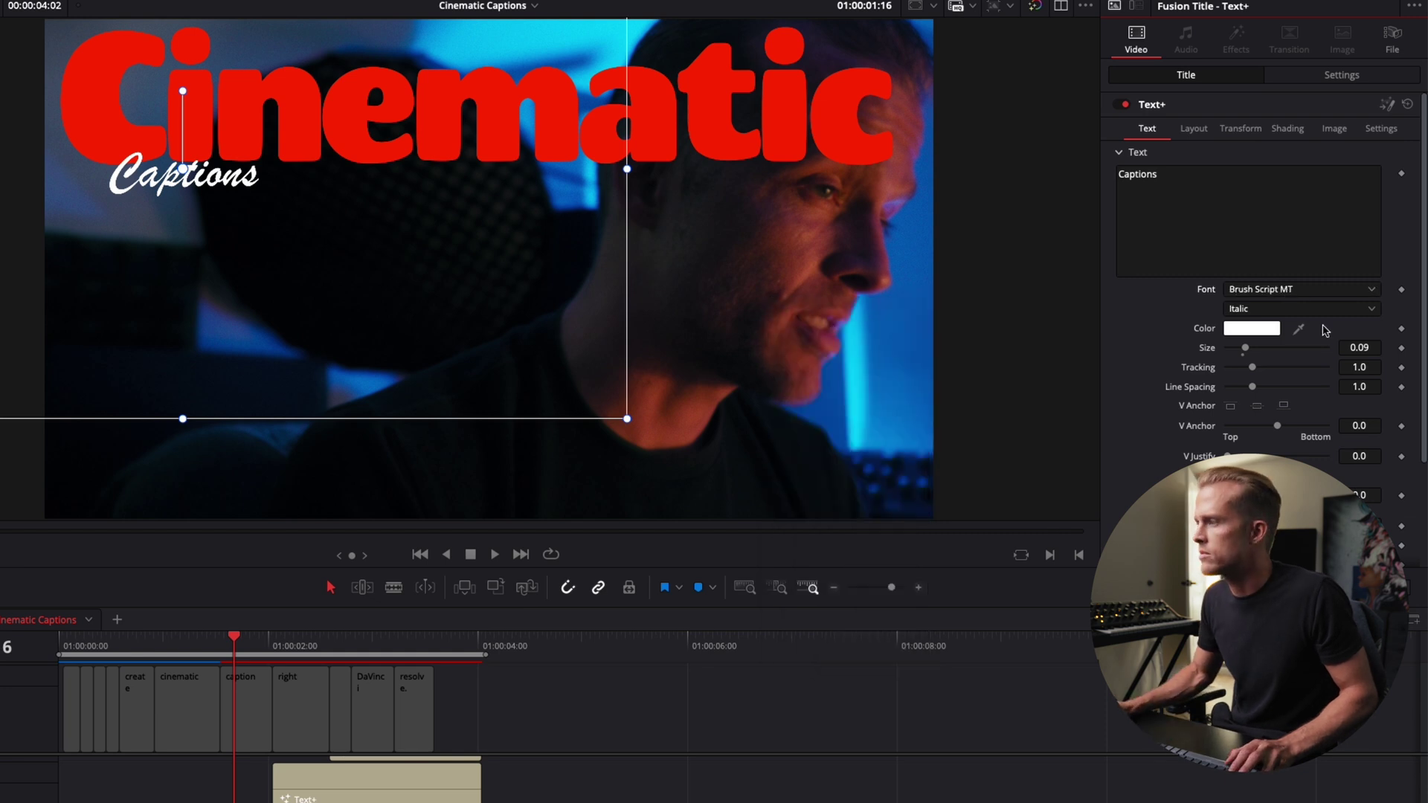
- Color the "Captions" title red, enlarge it to size 0.1245, and nudge its position beneath "Cinematic"
left_click(1259, 329)
left_click(1255, 362)
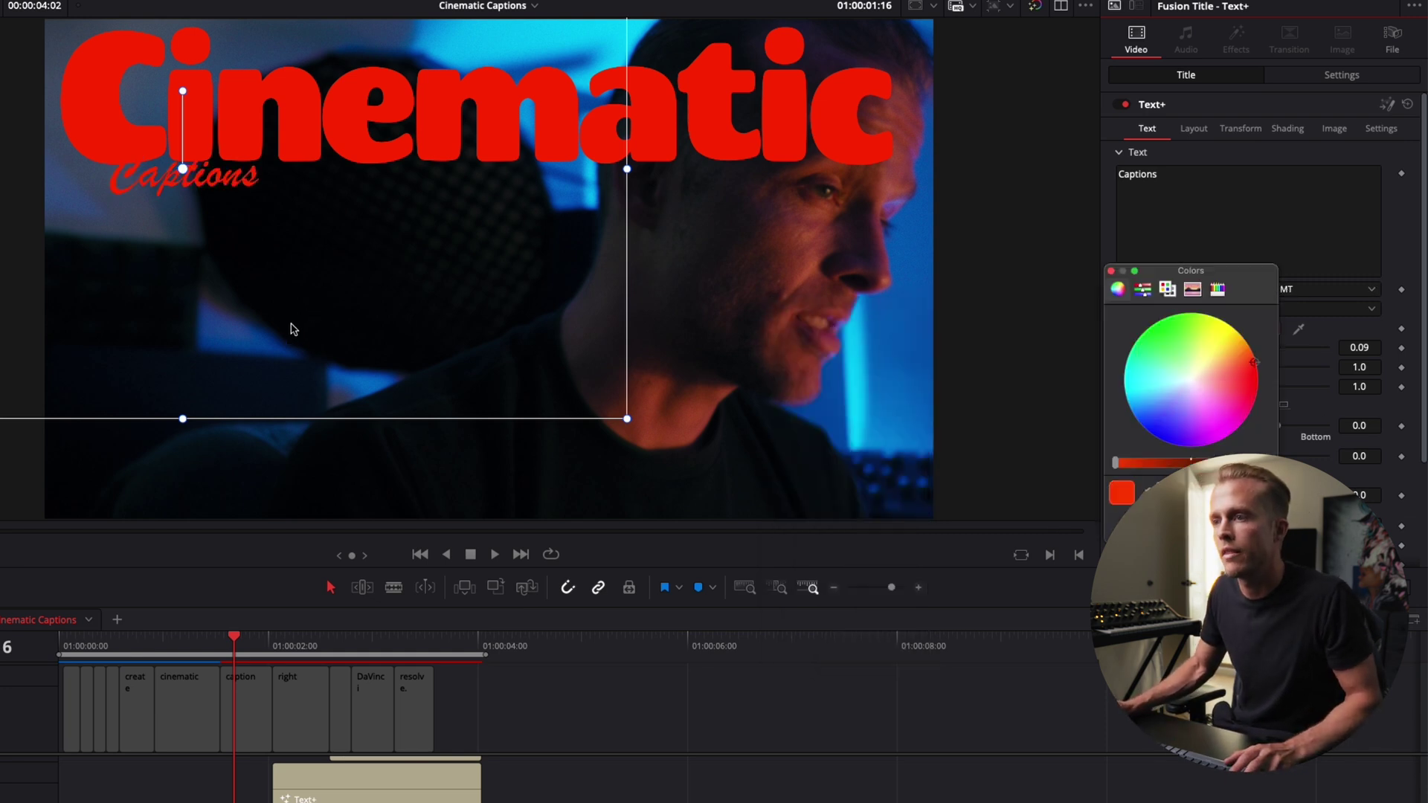
left_click(1249, 527)
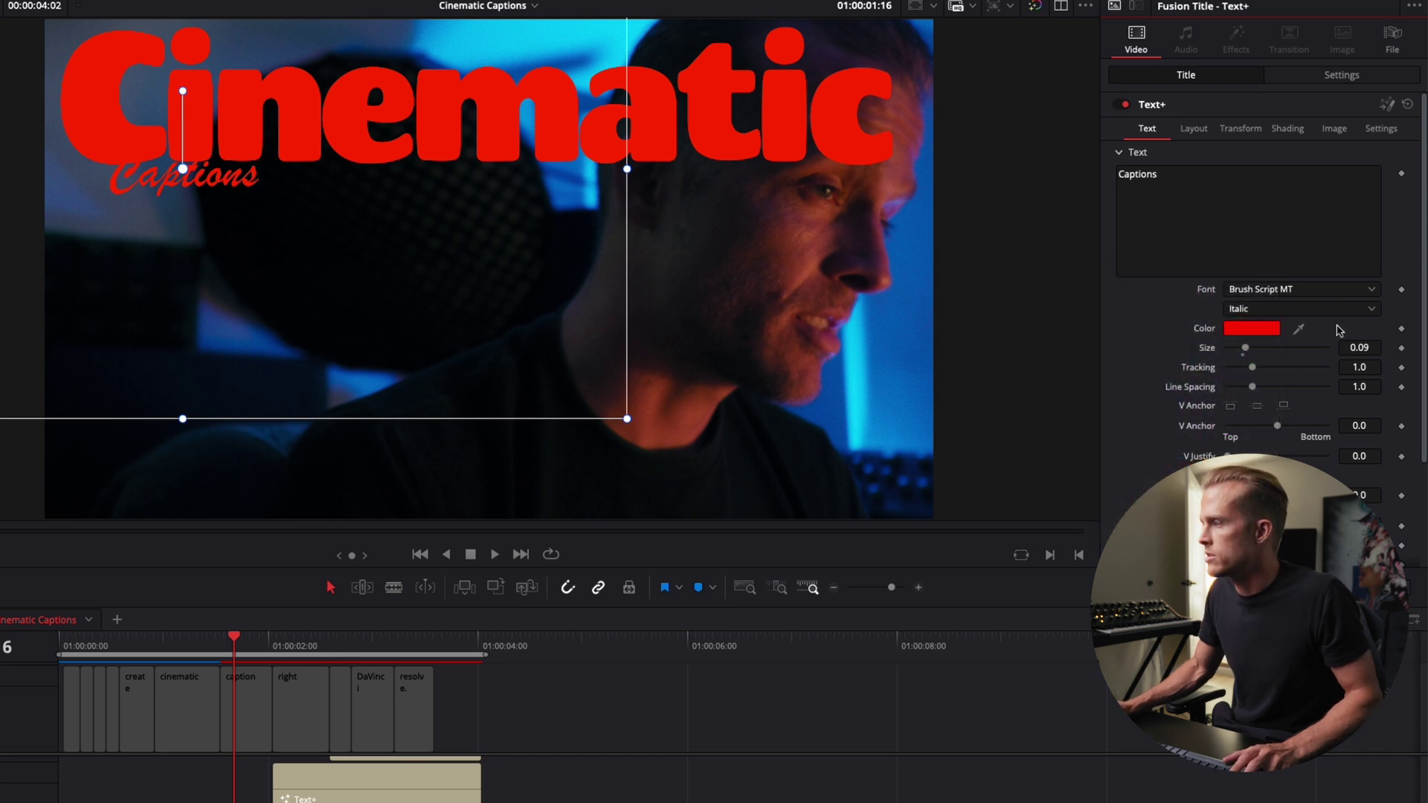
left_click_drag(1363, 344, 1376, 344)
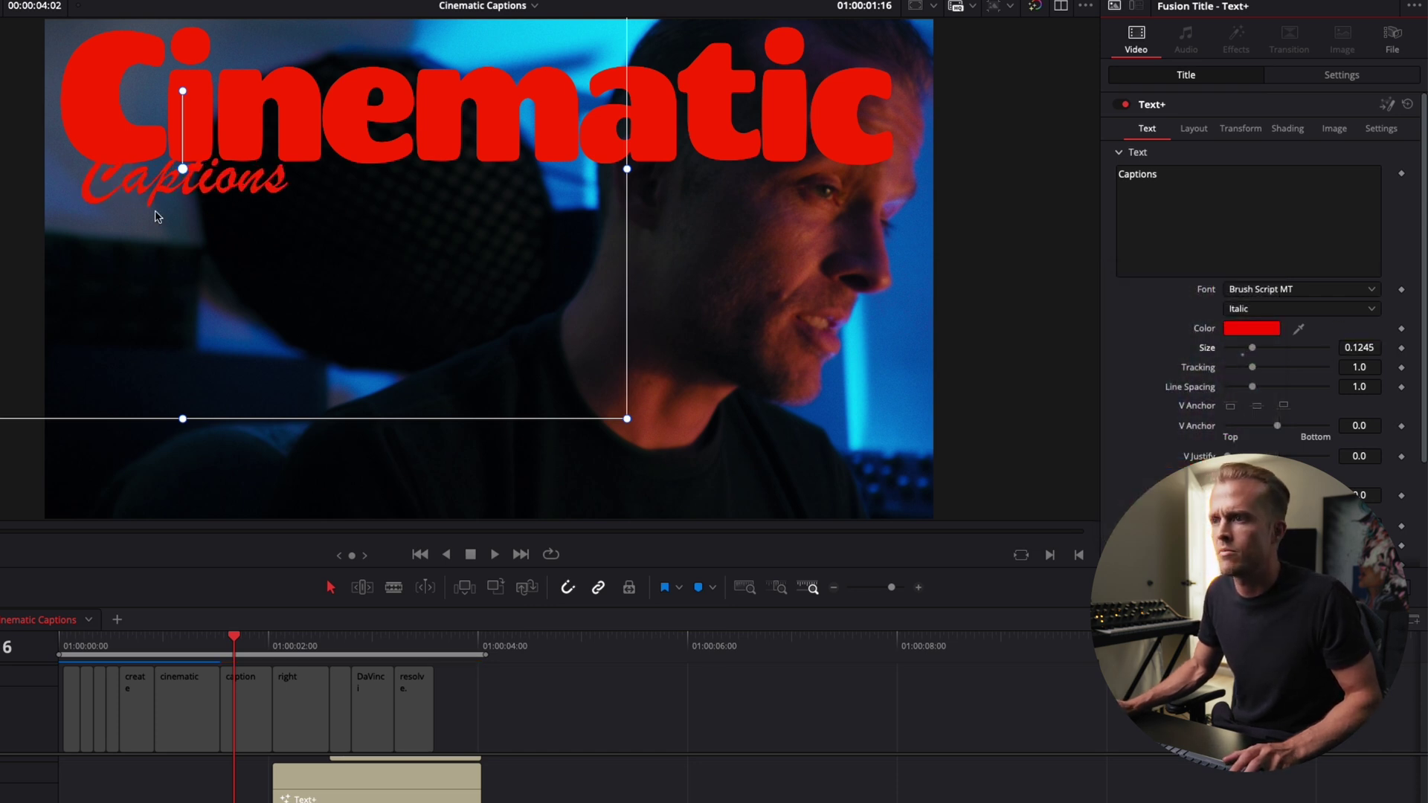
left_click_drag(257, 324, 260, 332)
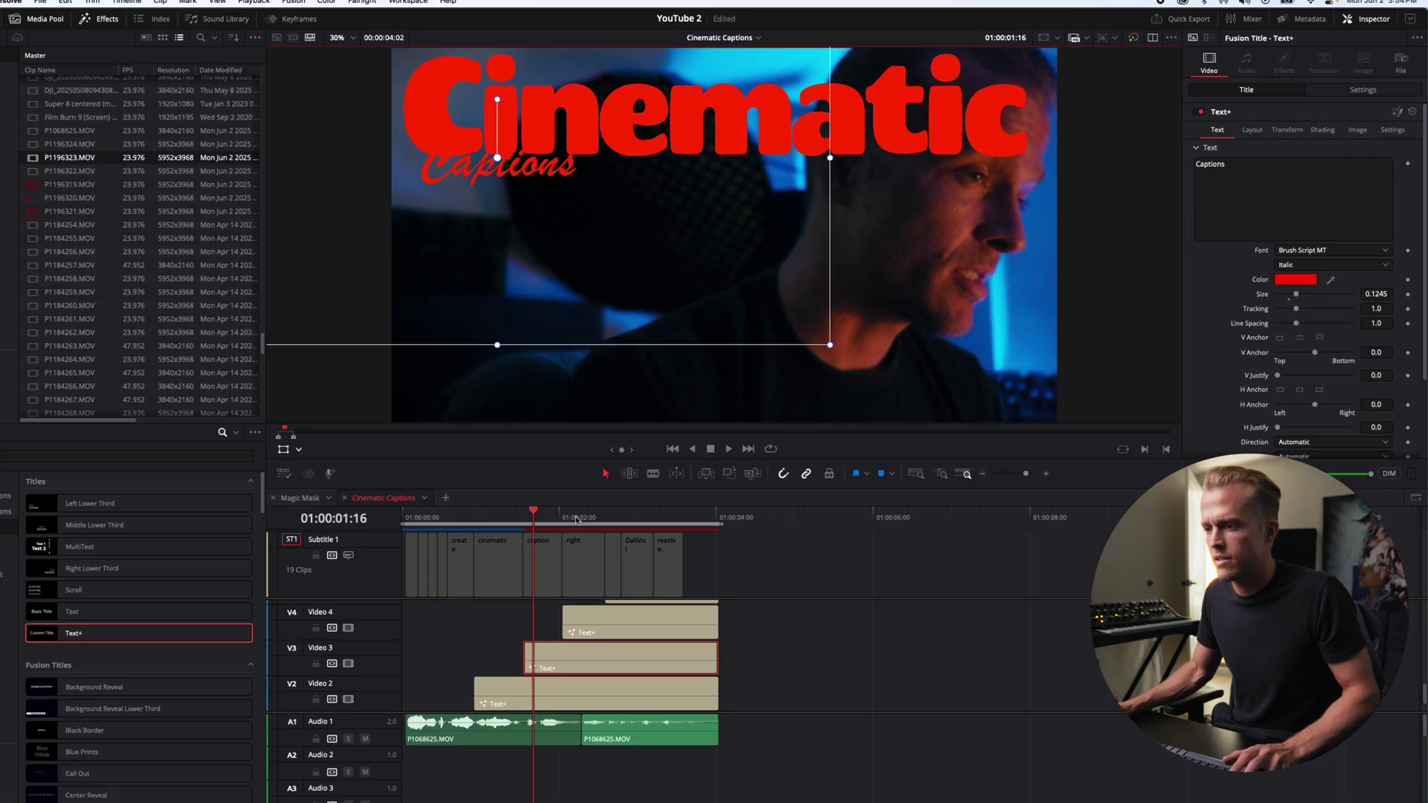
- Select the "right" title at 01:00:02:07, nudge it slightly sideways, and change its font to Aileron UltraLight Italic
left_click(299, 642)
left_click(680, 600)
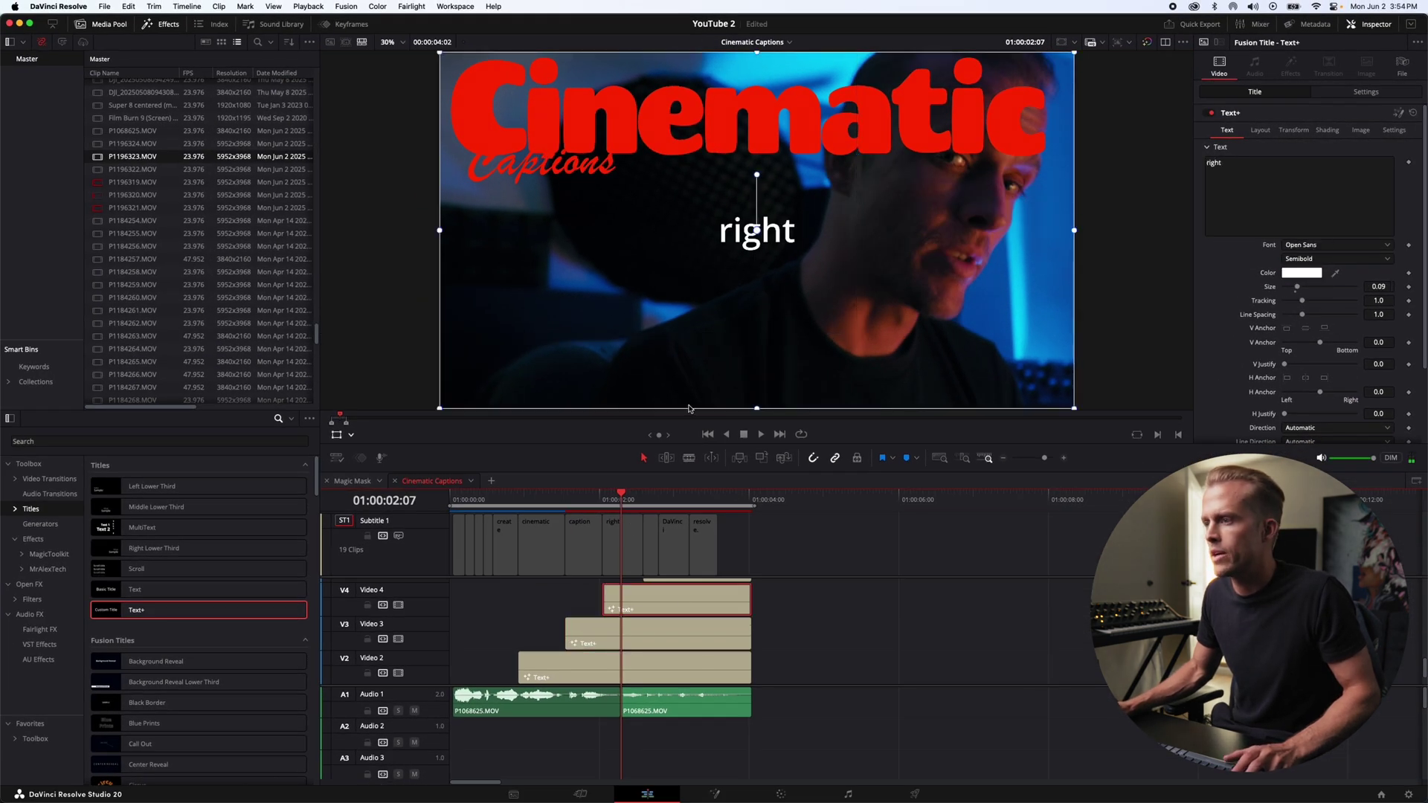
left_click_drag(688, 408, 686, 402)
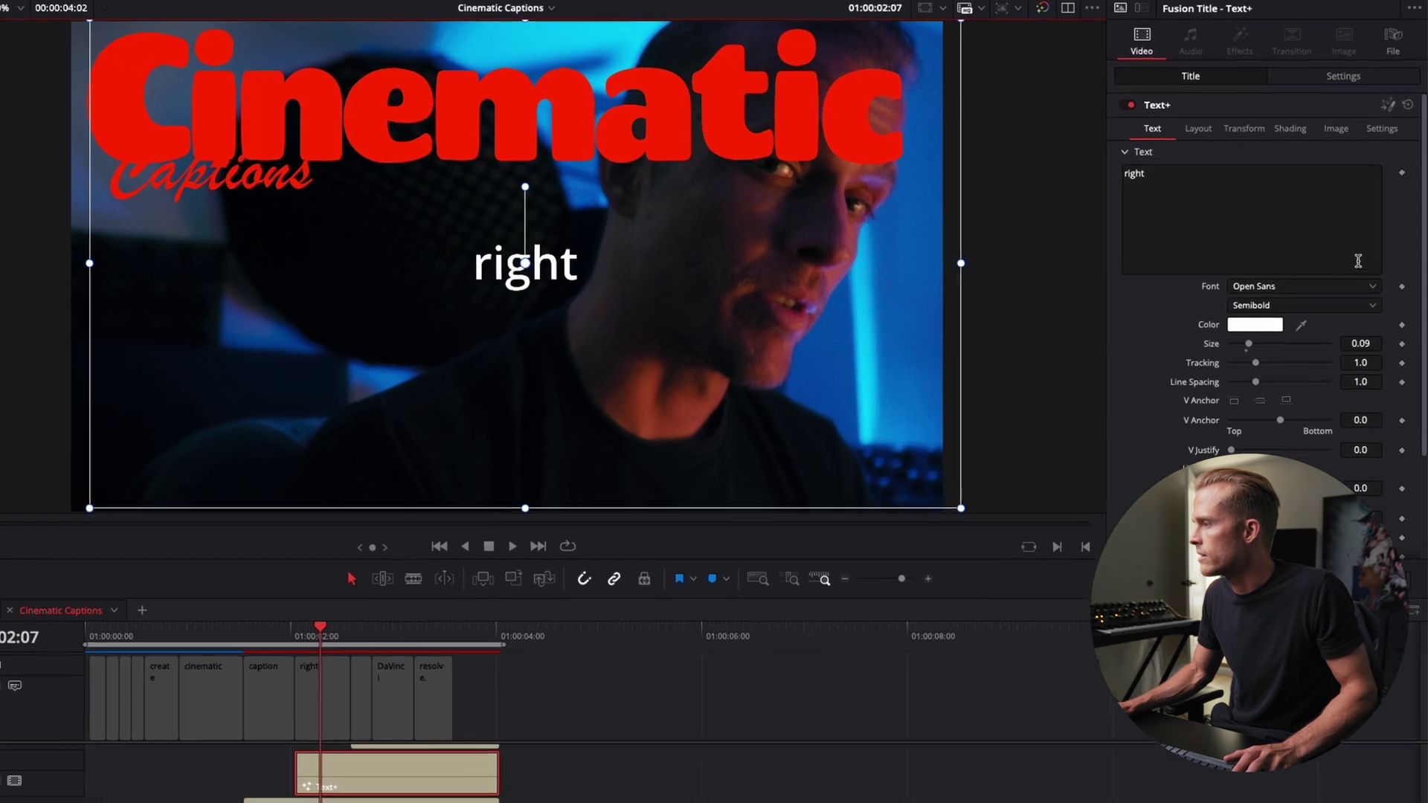
left_click(1362, 243)
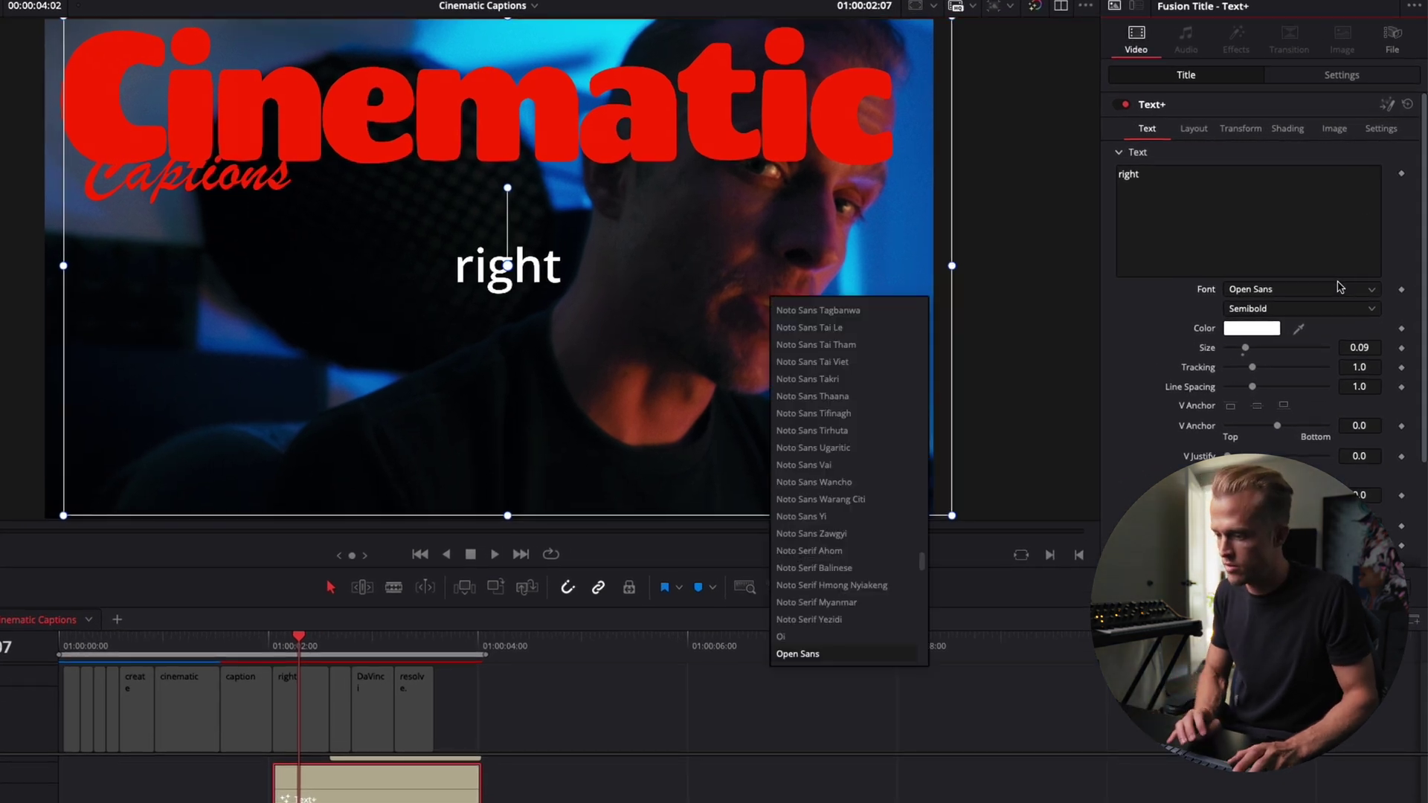
type("rubik")
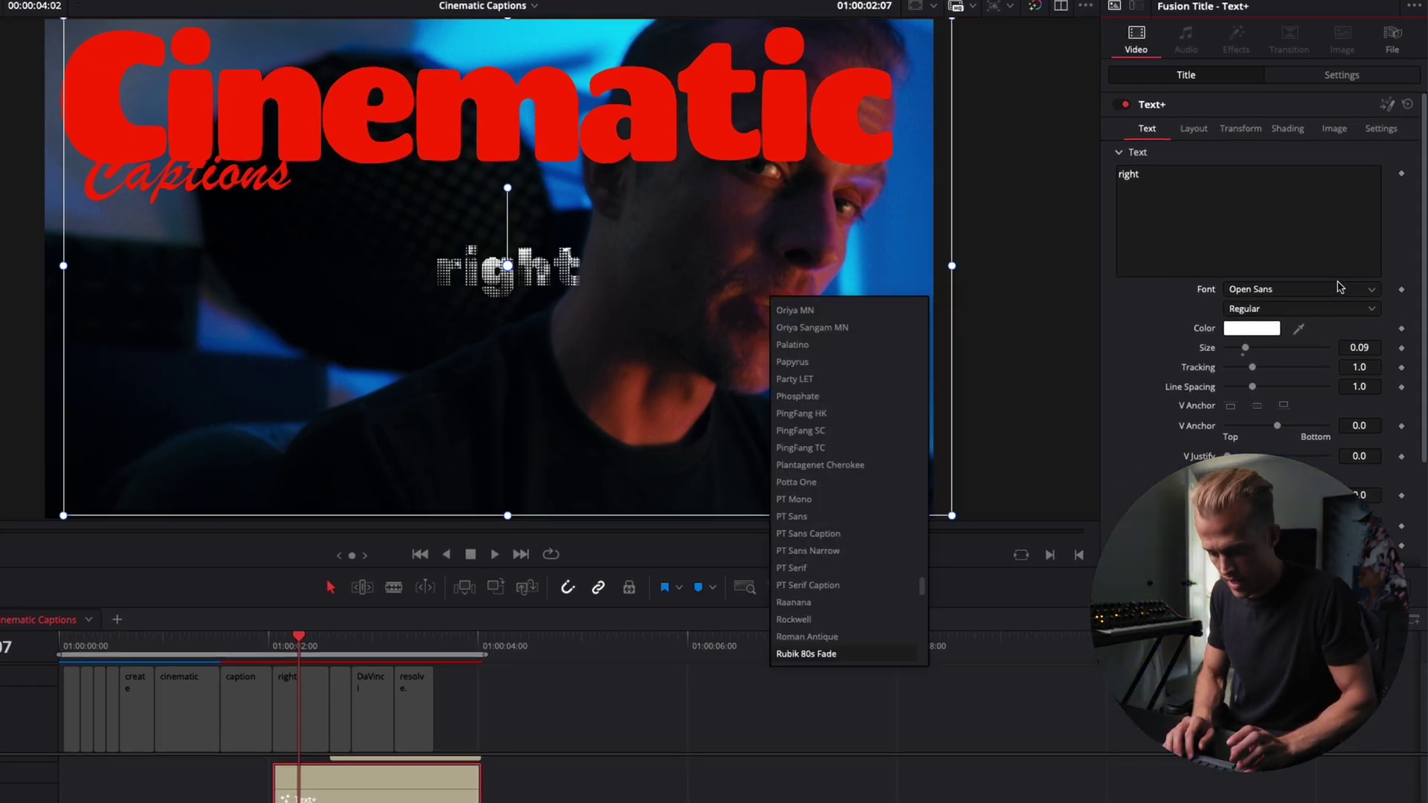
type("ai")
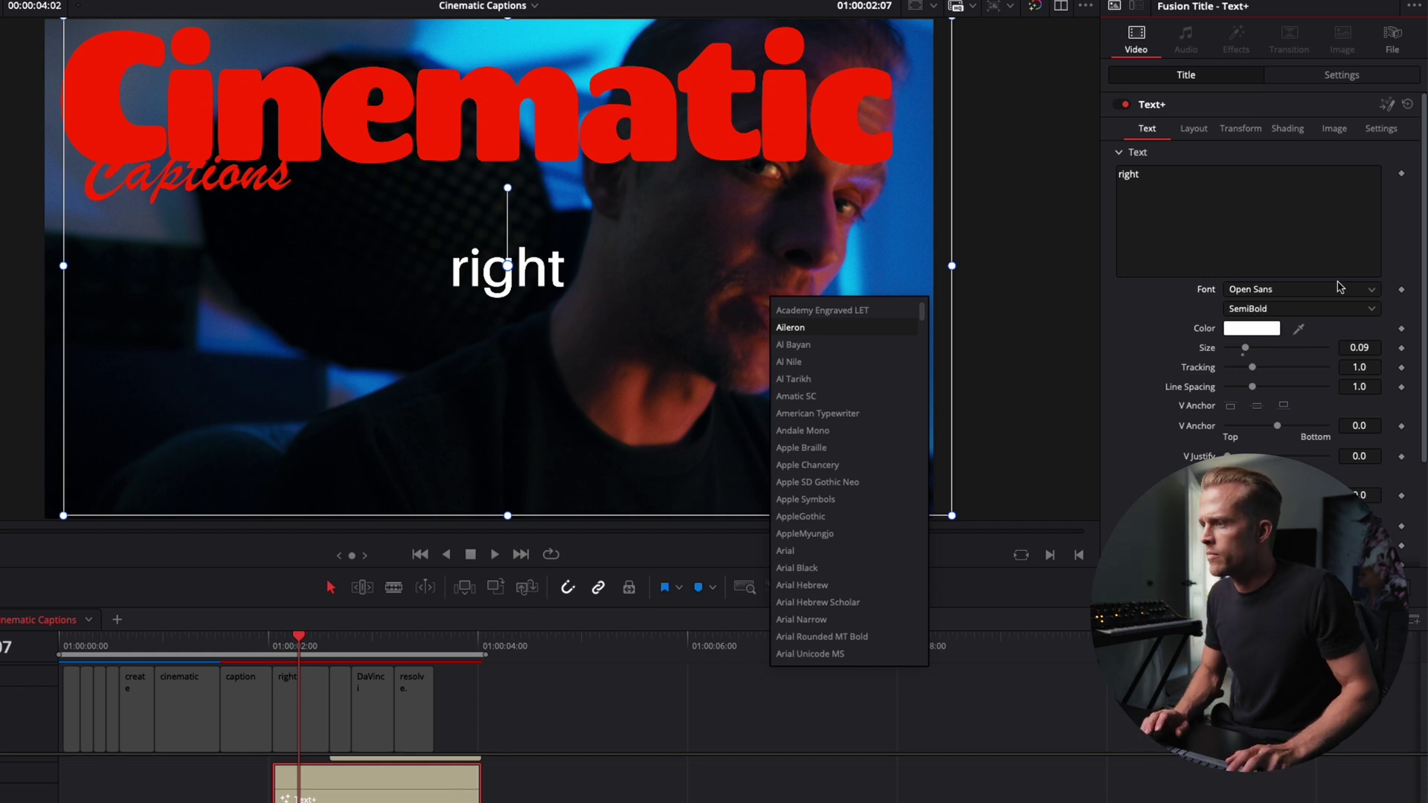
key("Return")
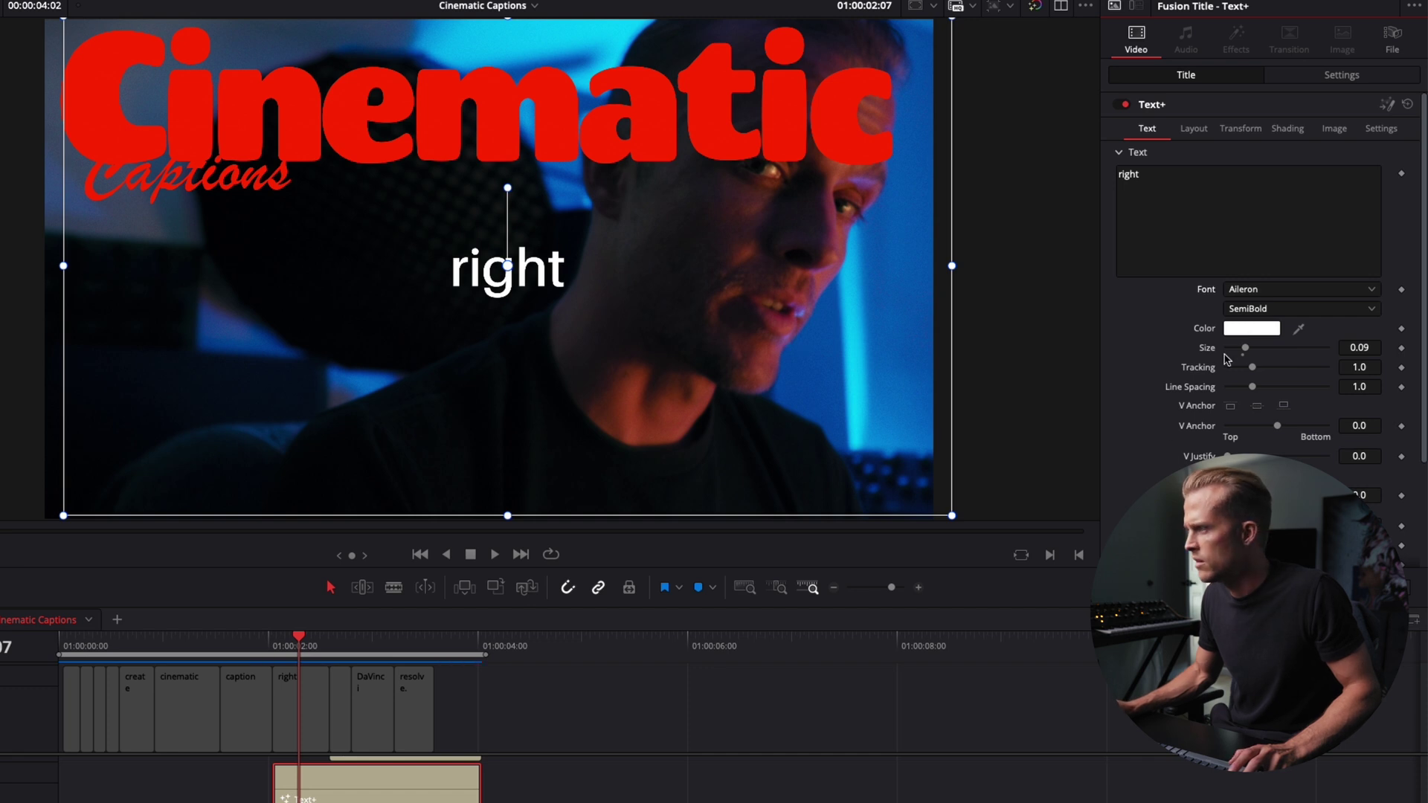
left_click(1292, 308)
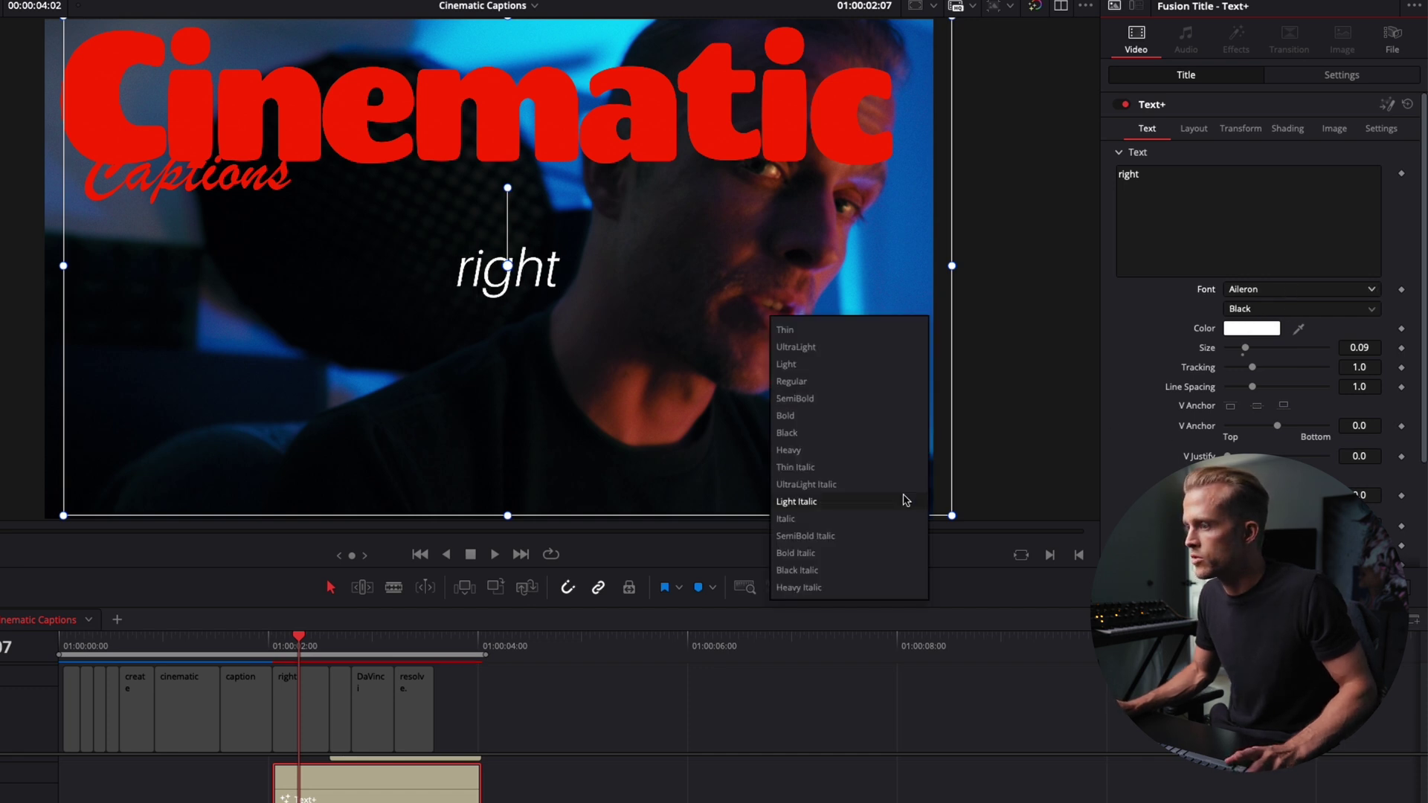
left_click(852, 493)
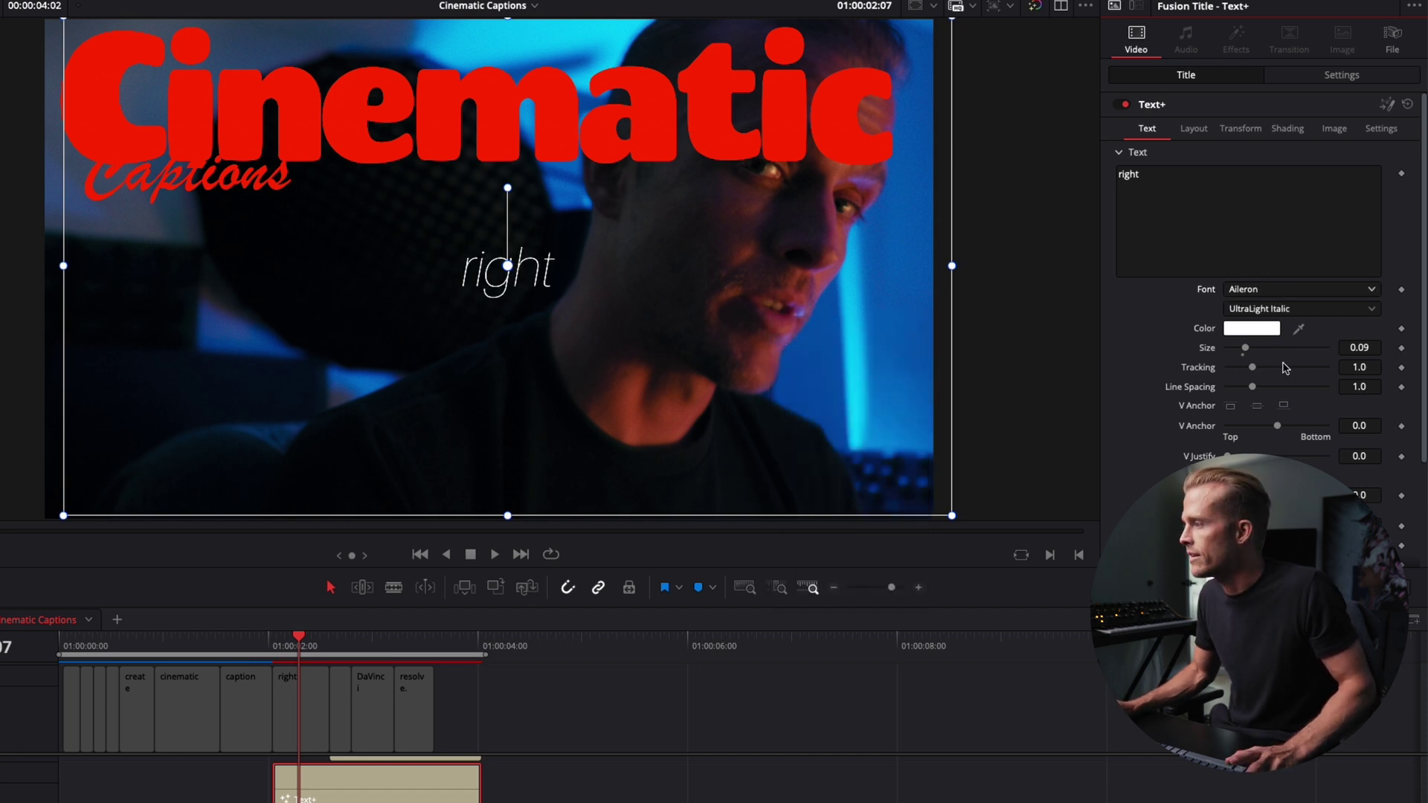
- Color the "right" title red, enlarge it to size 0.1469, and move it slightly down and to the left
left_click(1262, 328)
left_click(1253, 362)
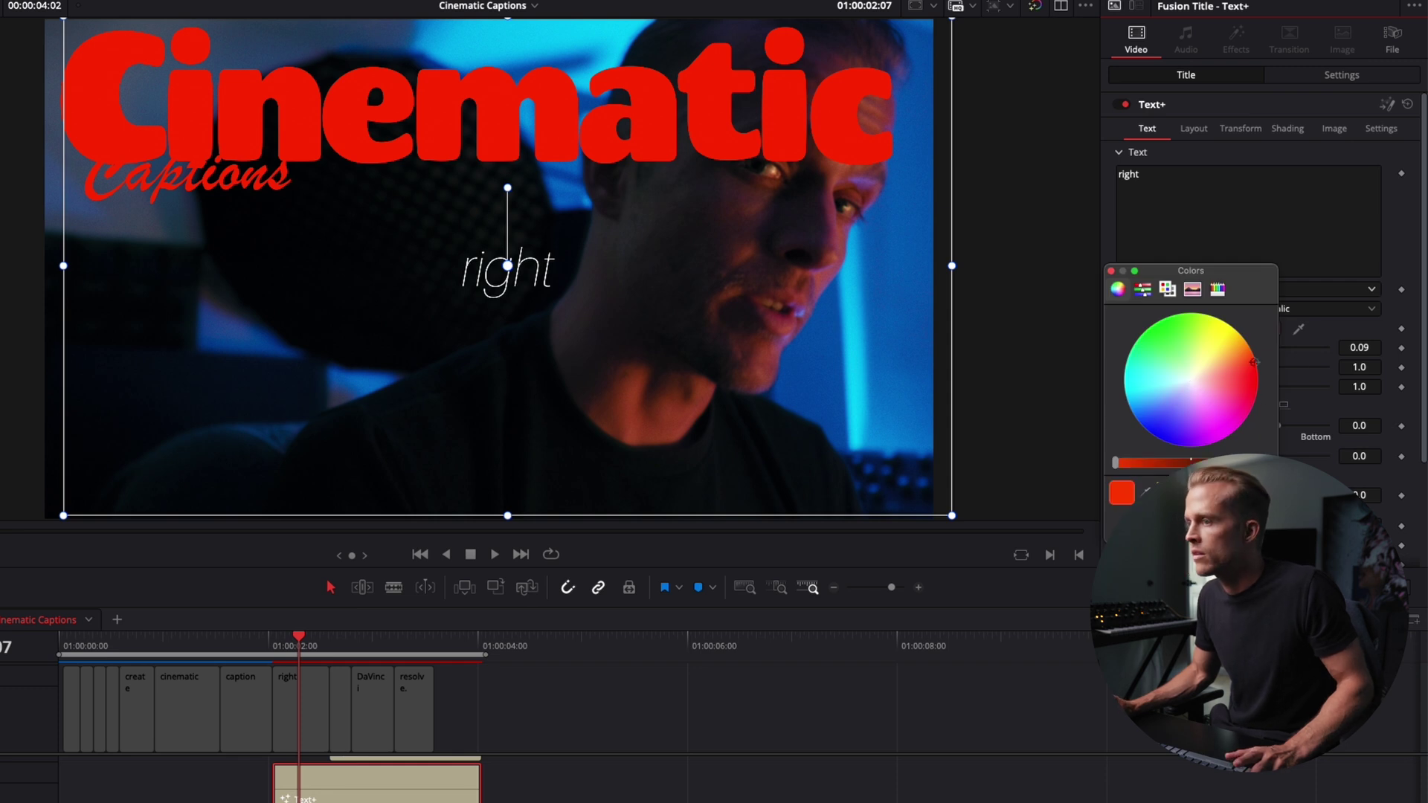
left_click(1110, 271)
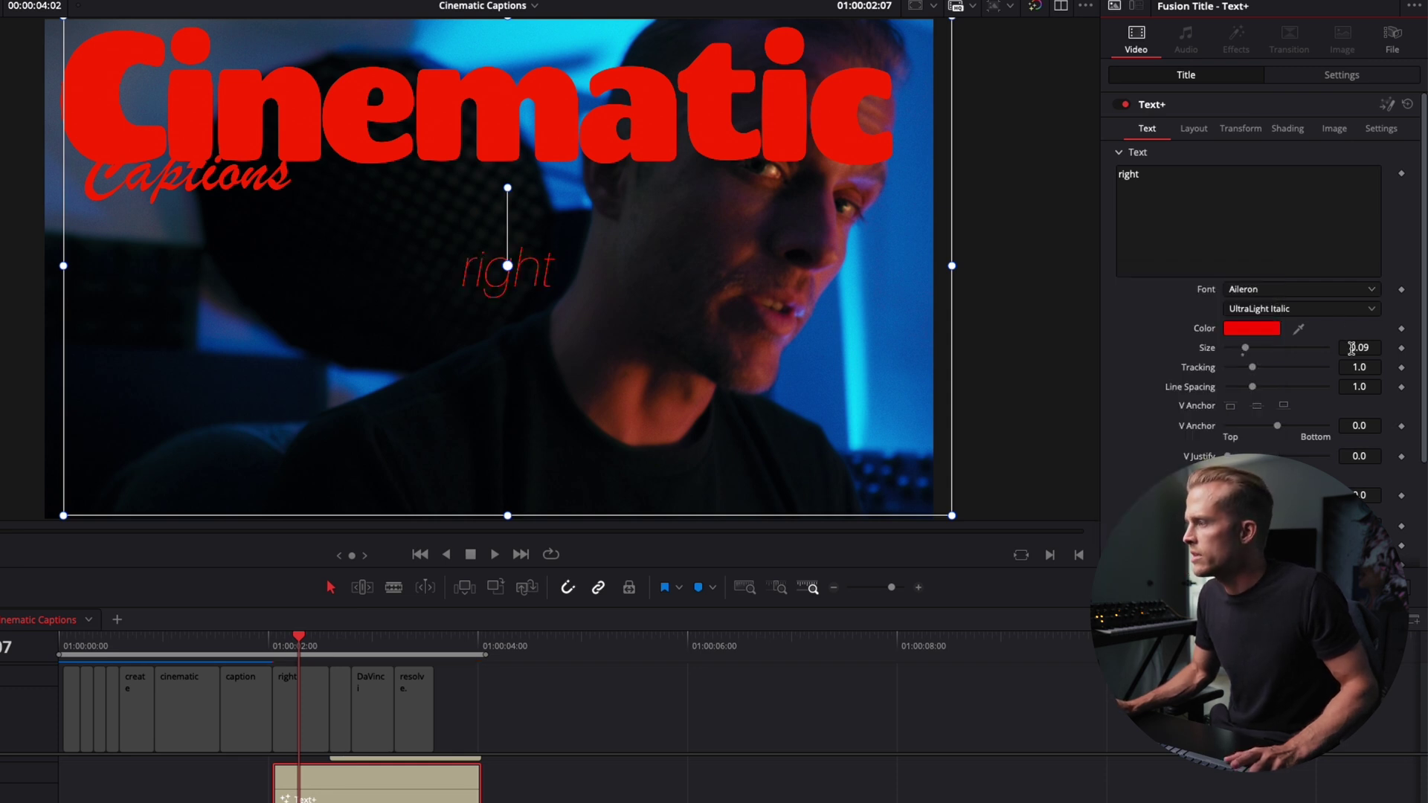
left_click_drag(1355, 348, 1387, 348)
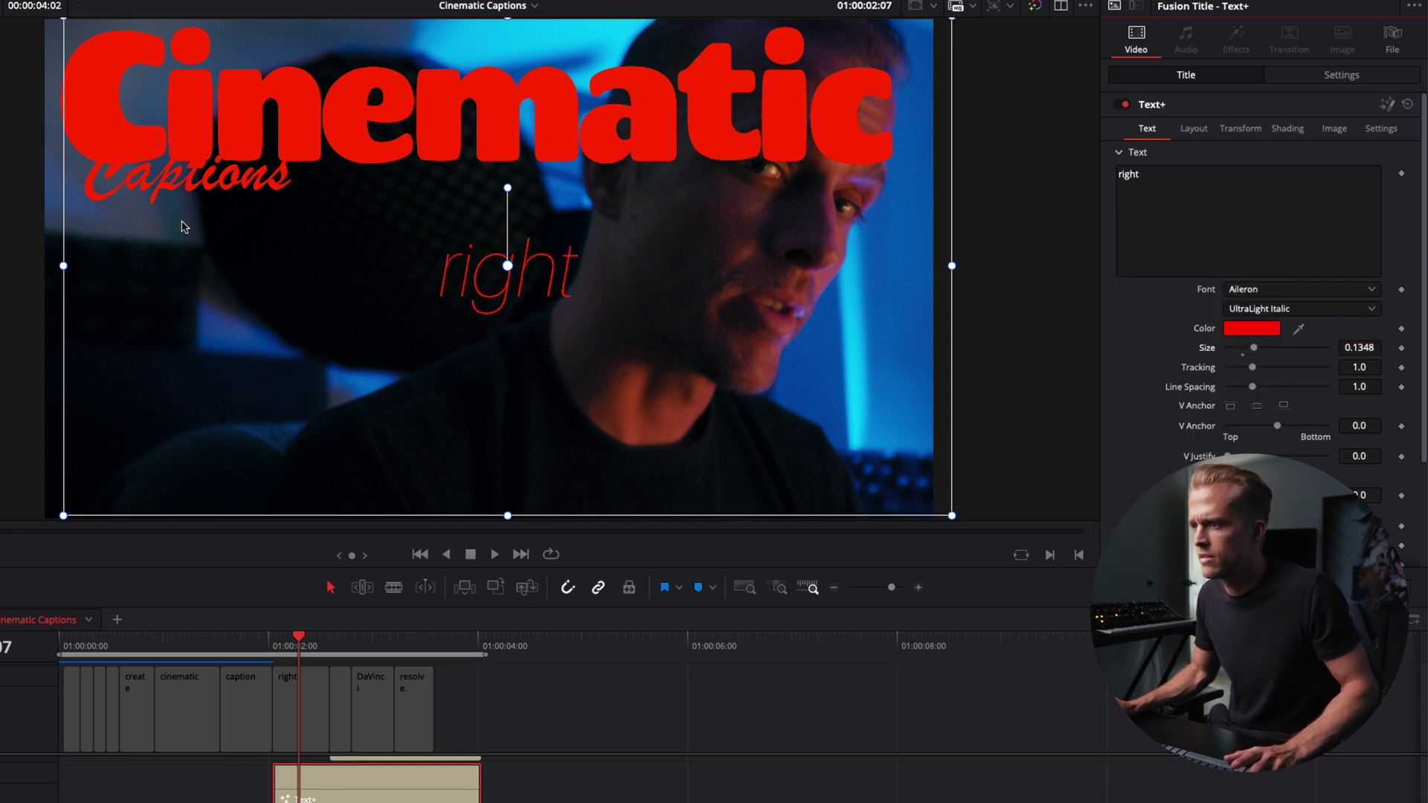
mouse_move(505, 303)
left_mouse_down()
mouse_move(476, 311)
mouse_move(489, 319)
left_mouse_up()
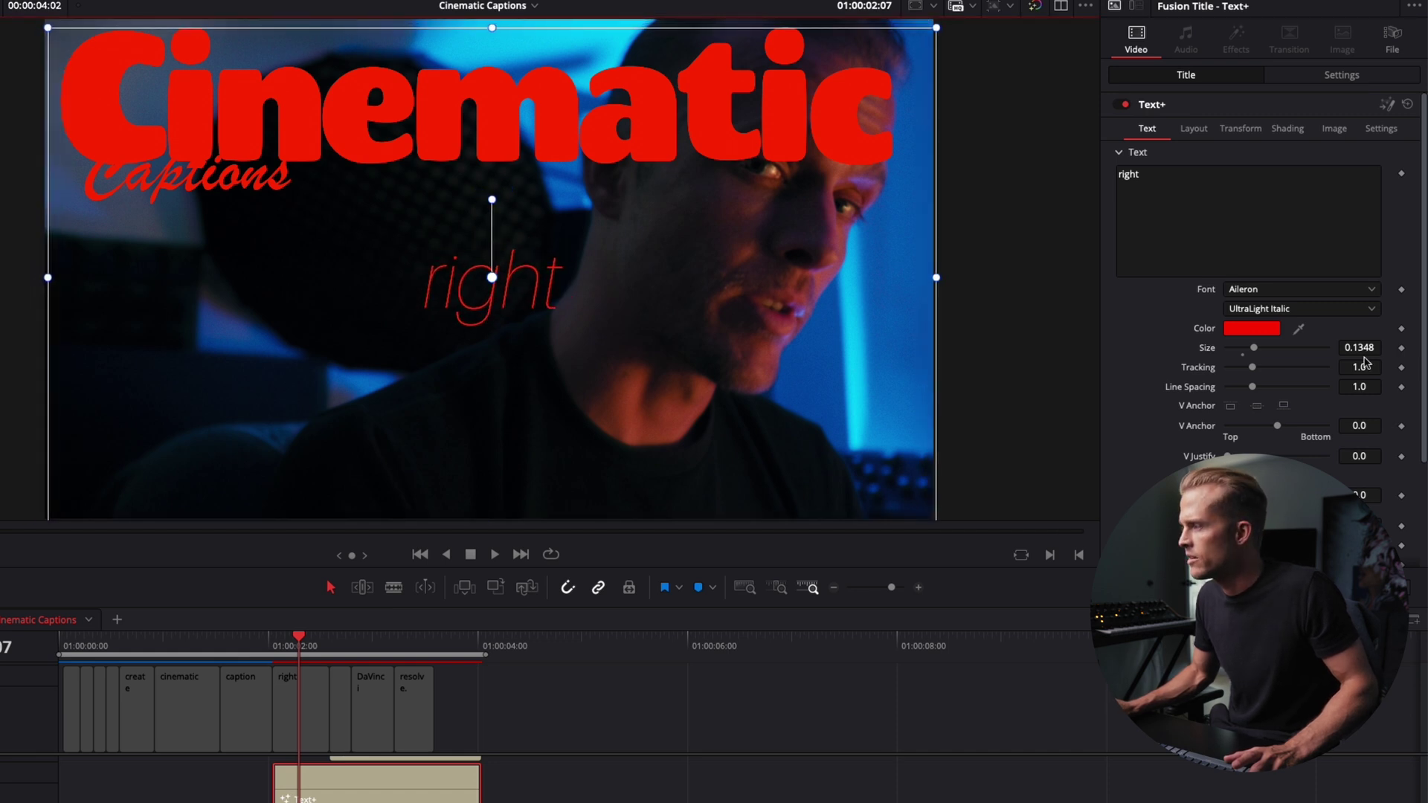
left_click_drag(1366, 348, 1373, 348)
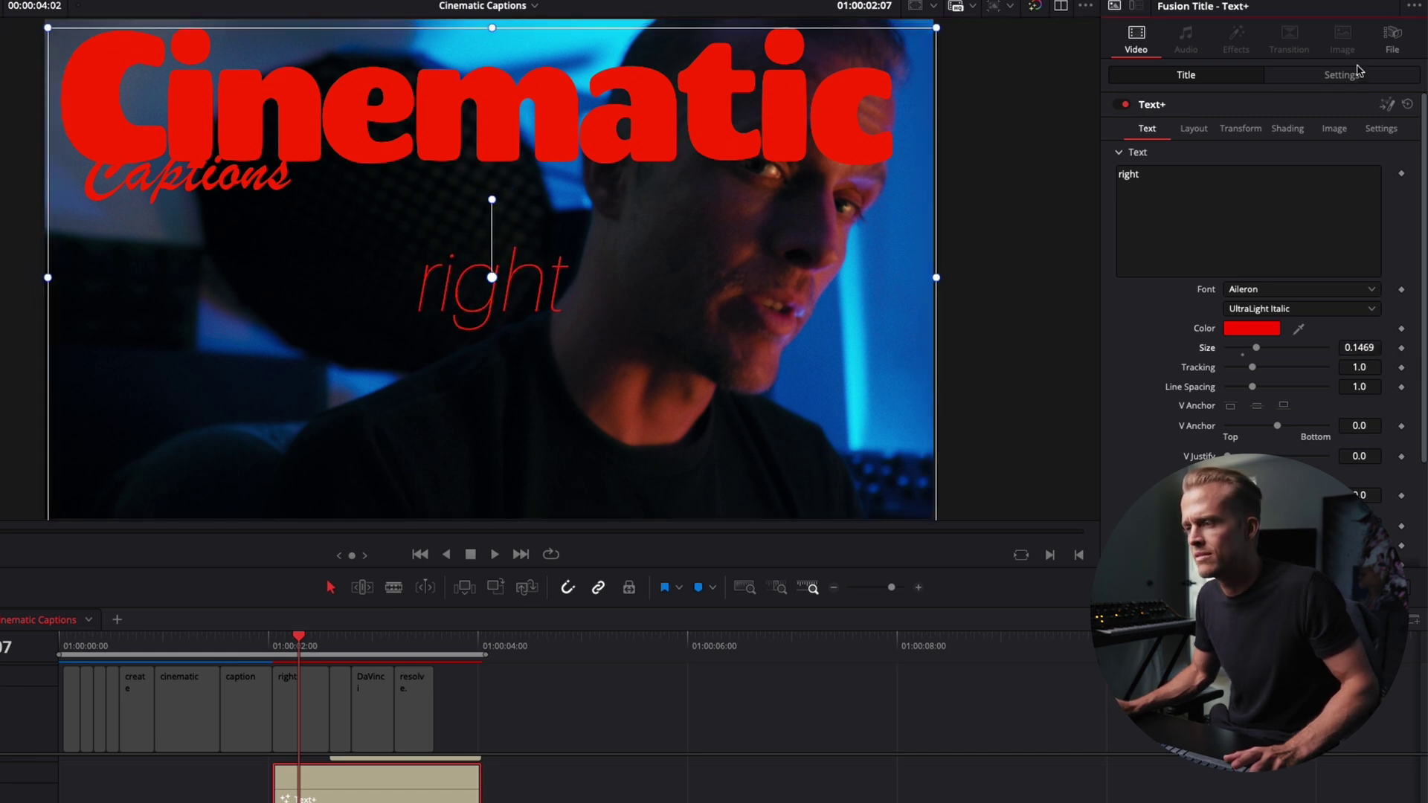
- Enlarge the "Captions" title to size 0.1471 and shift it slightly right and down beneath "Cinematic"
left_click(299, 802)
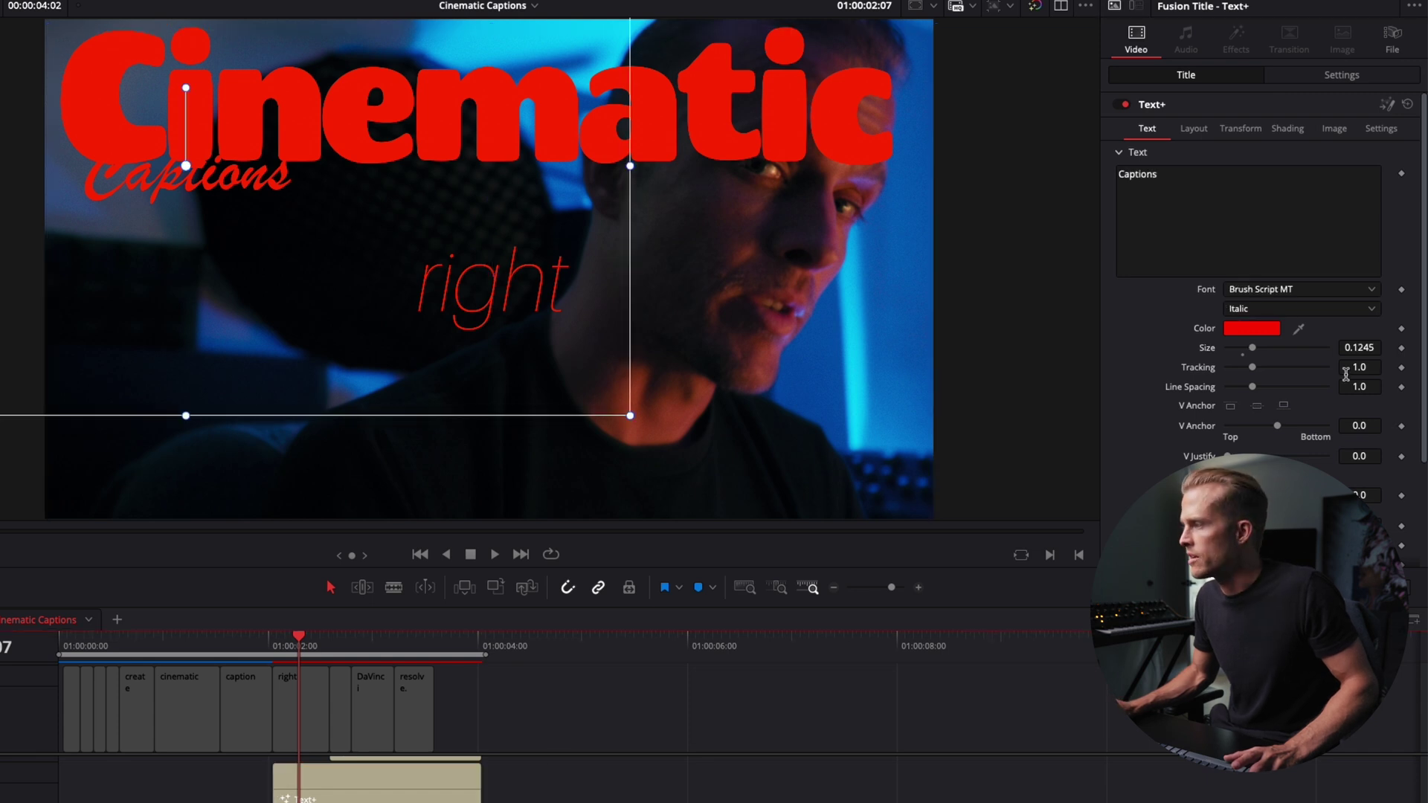
left_click_drag(1365, 348, 1377, 348)
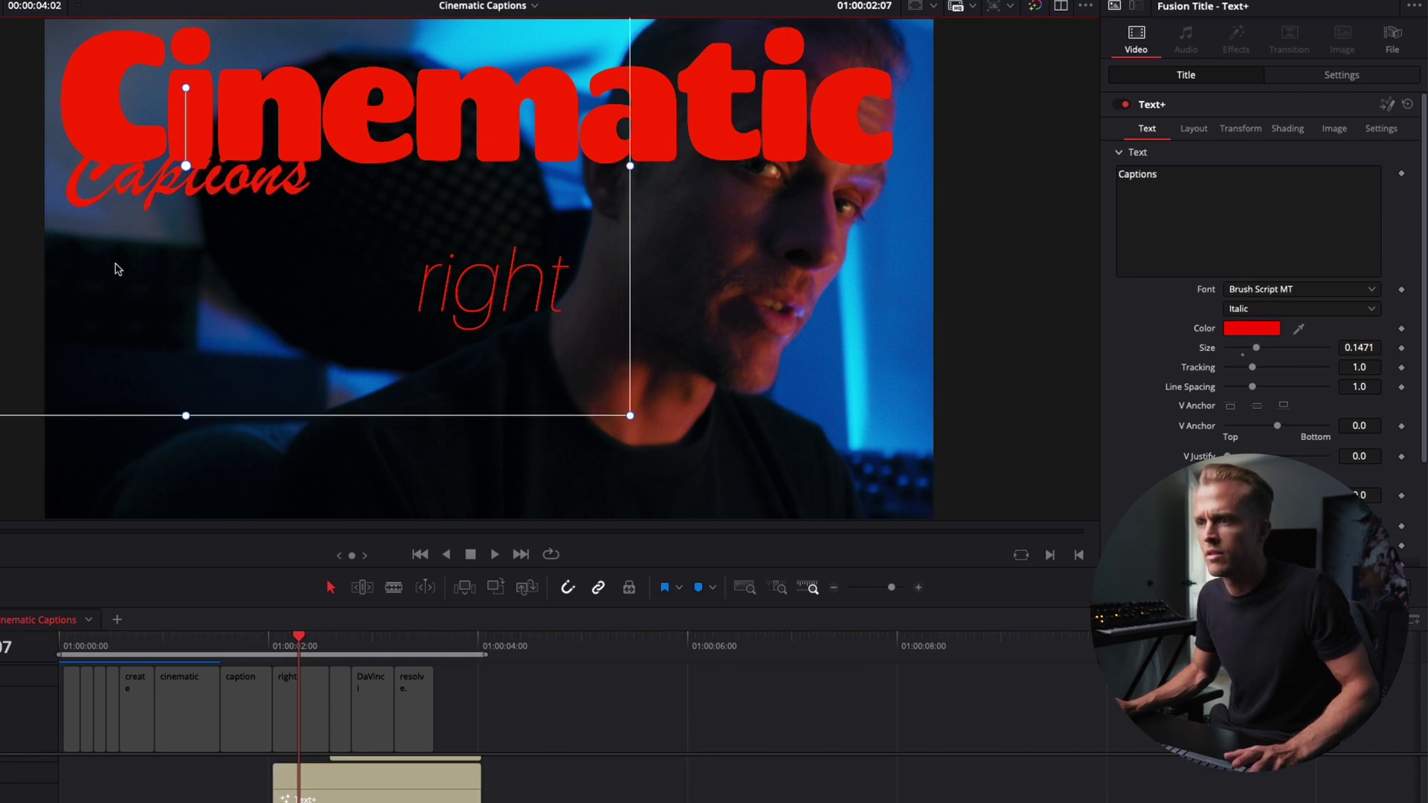
left_click_drag(115, 269, 136, 275)
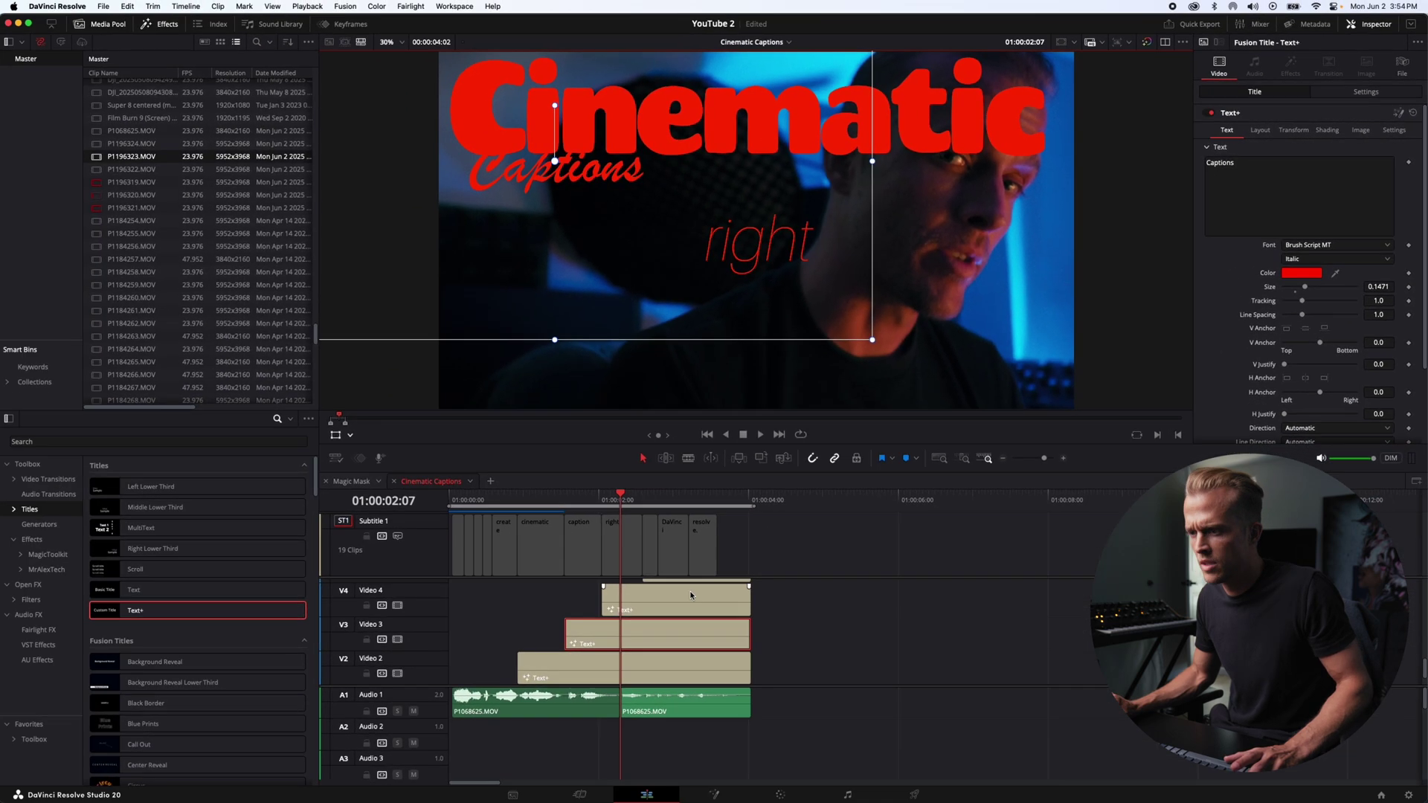
- Select the "in" title at 01:00:02:17 and change its font to Rubik Spray Paint
left_click(653, 638)
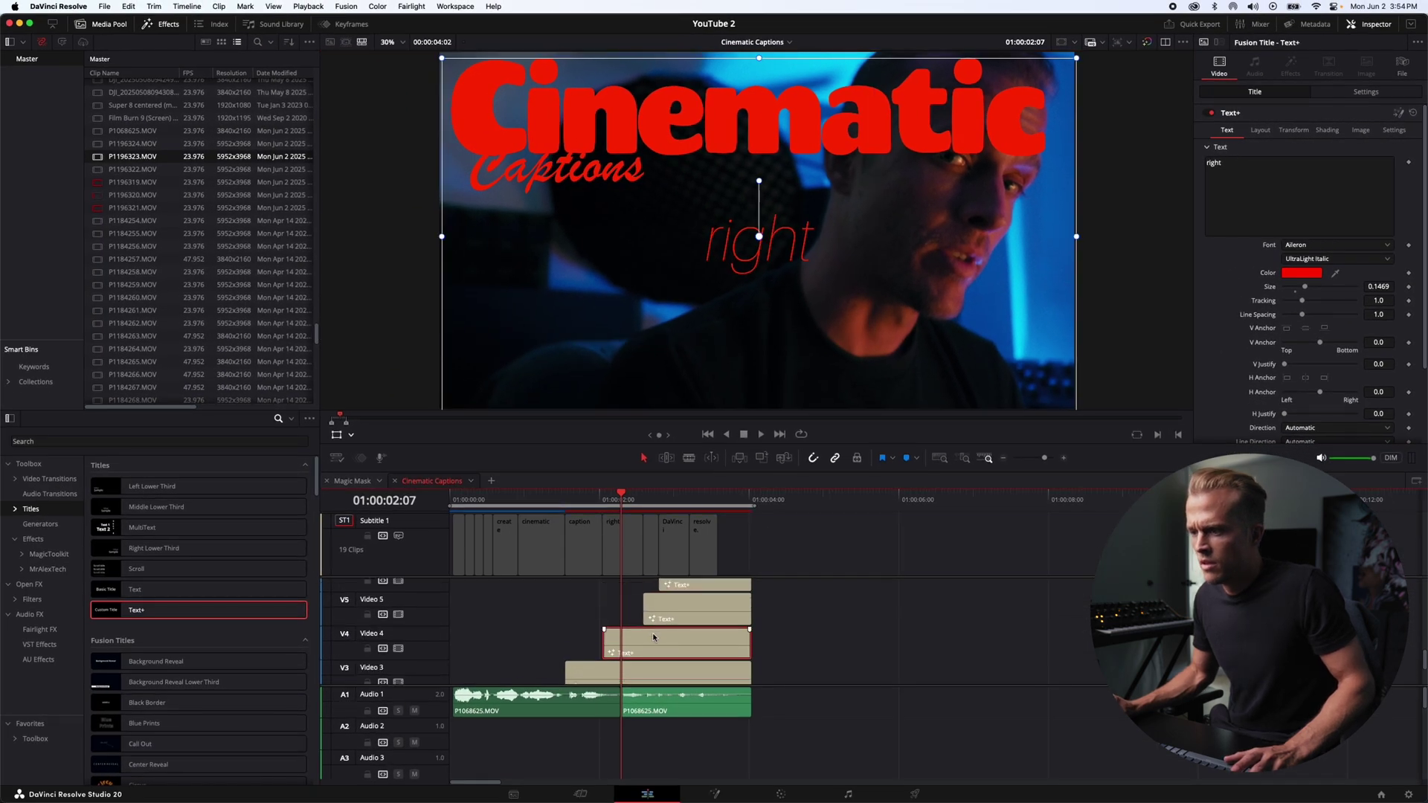
scroll(662, 638, "up", 1)
left_click(673, 637)
left_click(653, 504)
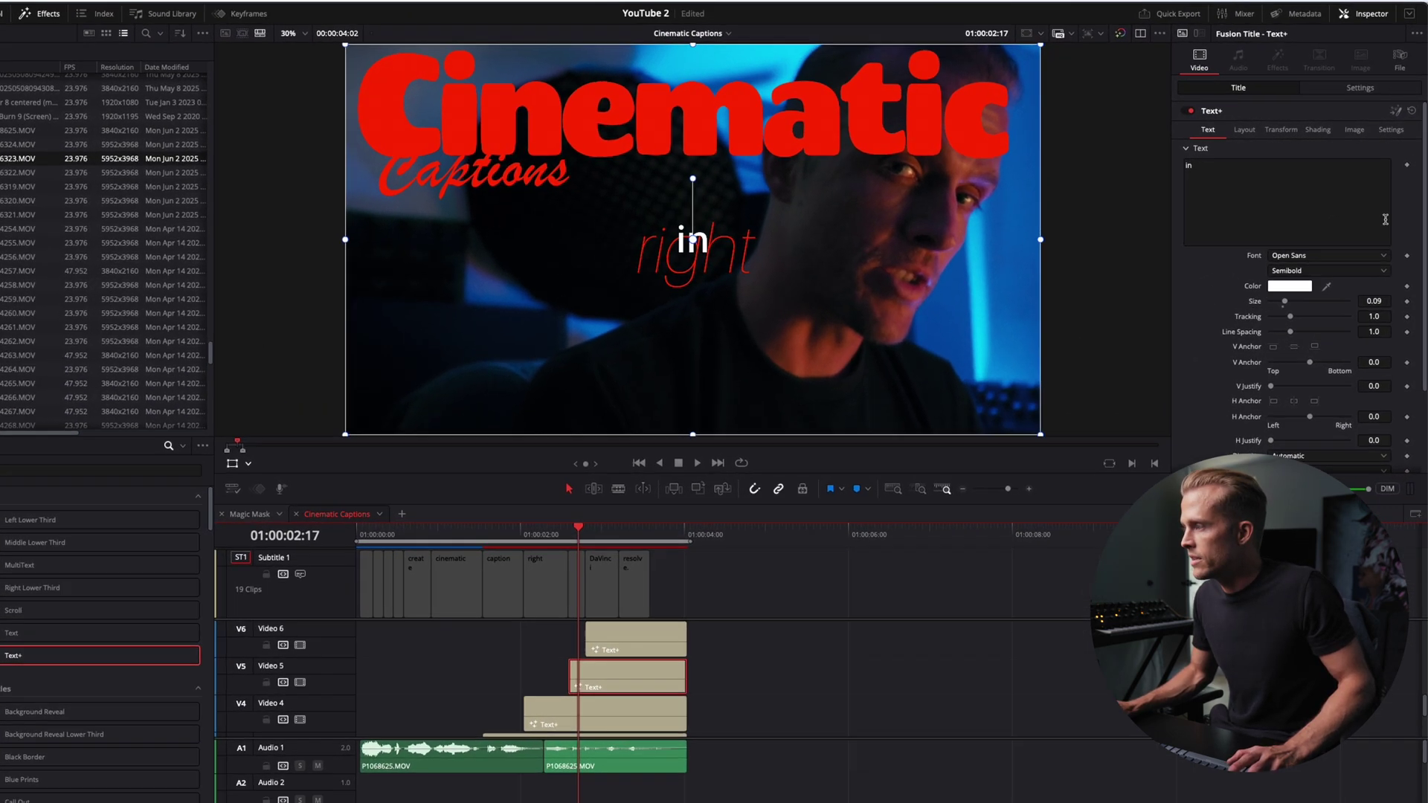
left_click(1328, 257)
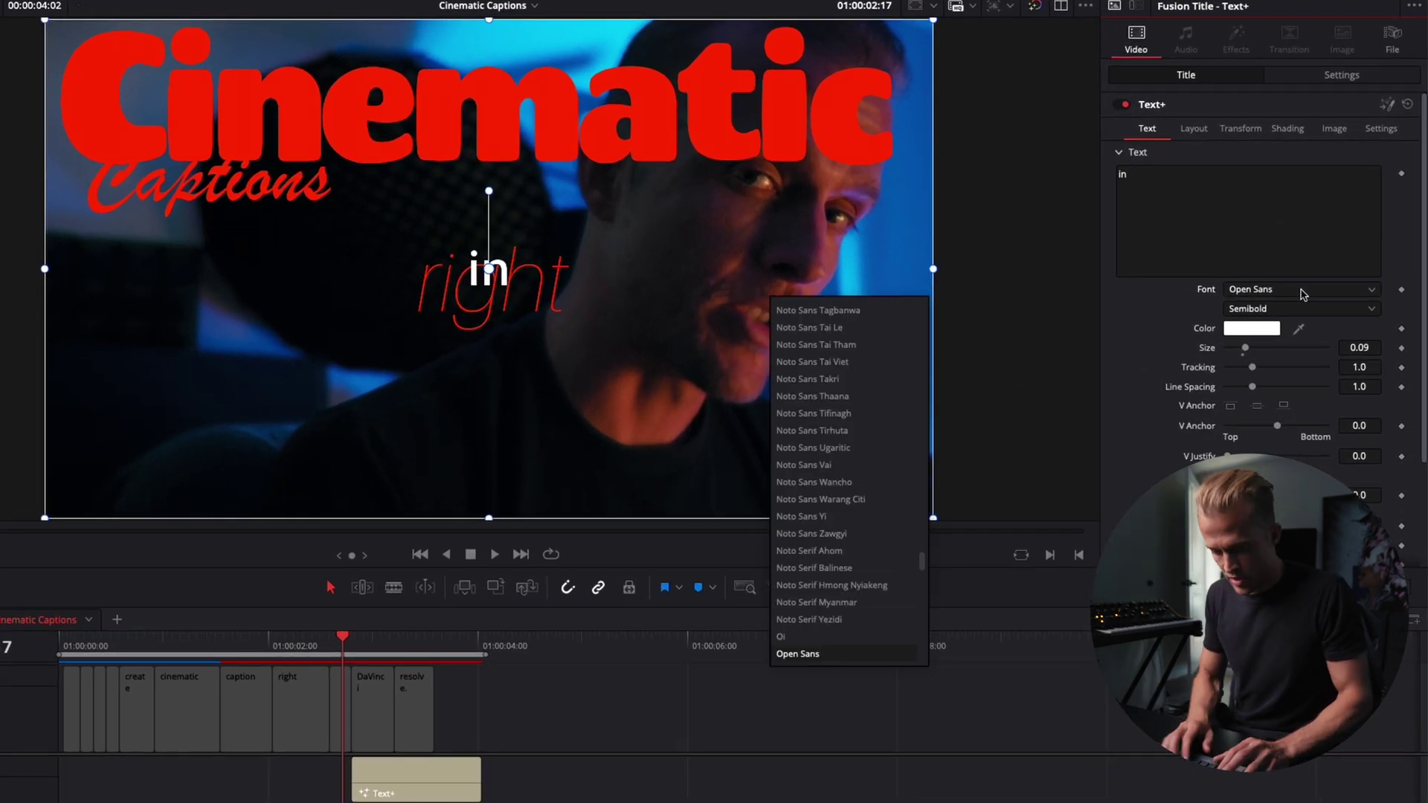
type("rub")
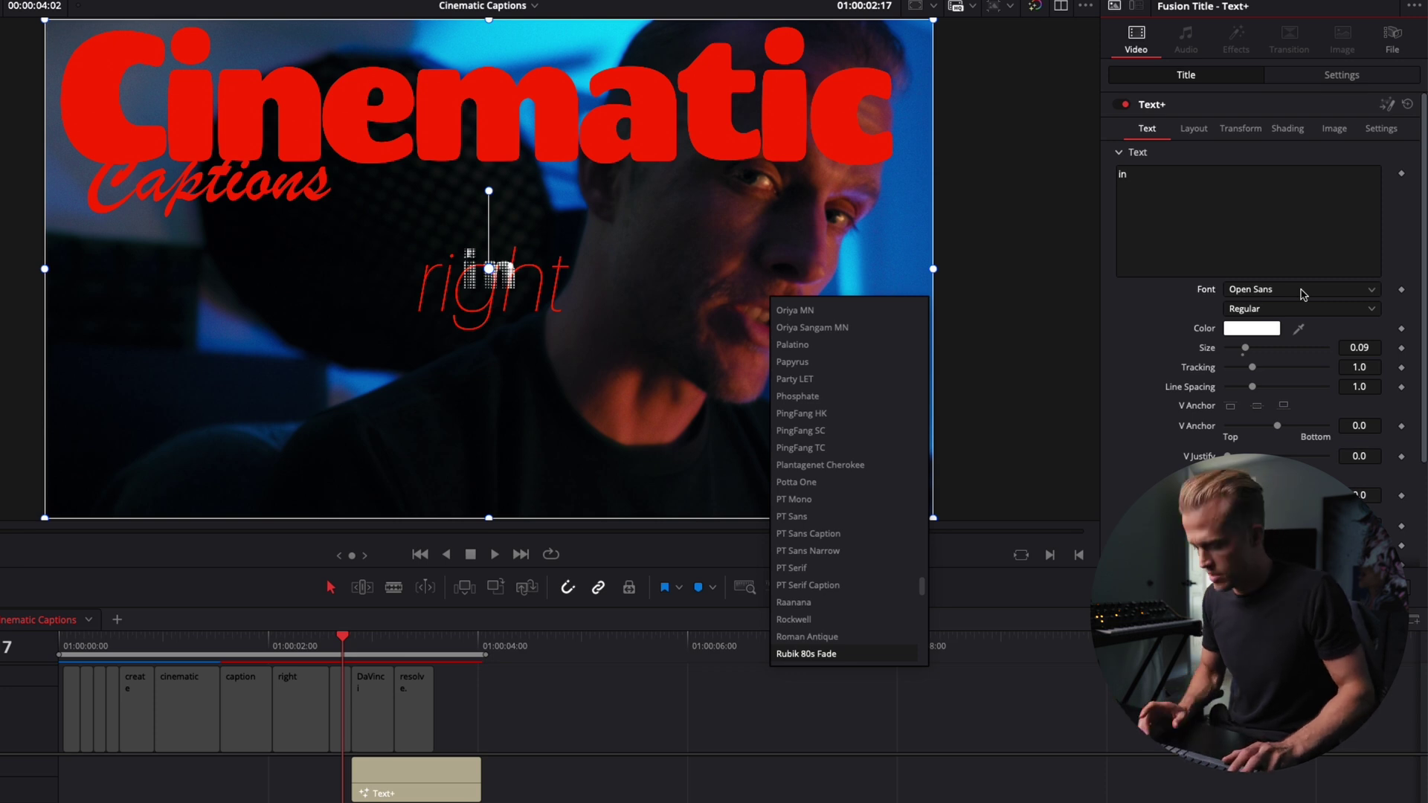
key("Down")
key("Down")
key("Down")
key("Down")
key("Down")
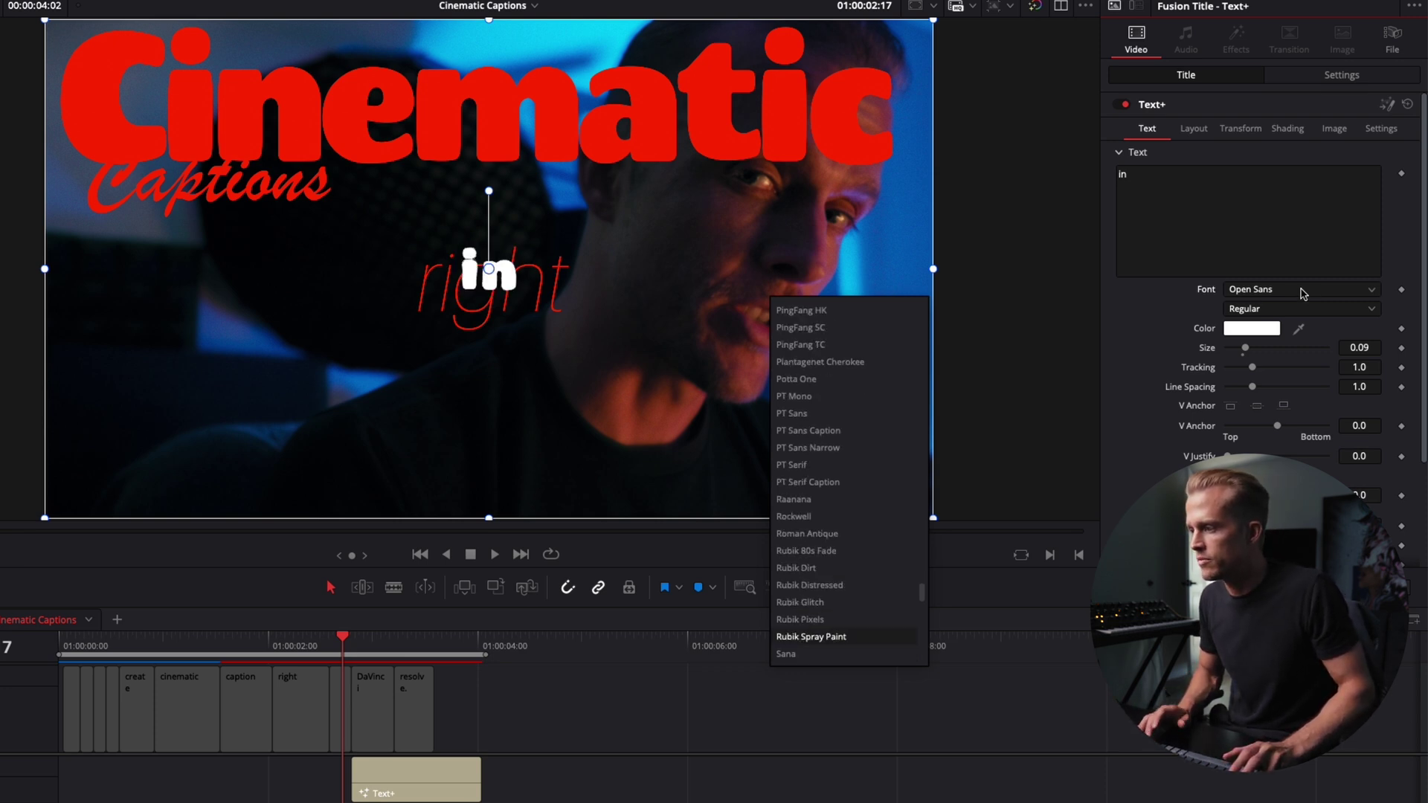
key("Return")
- Color the "in" title red, enlarge it to size 0.1843, and move it to the lower right of the frame
left_click(1264, 329)
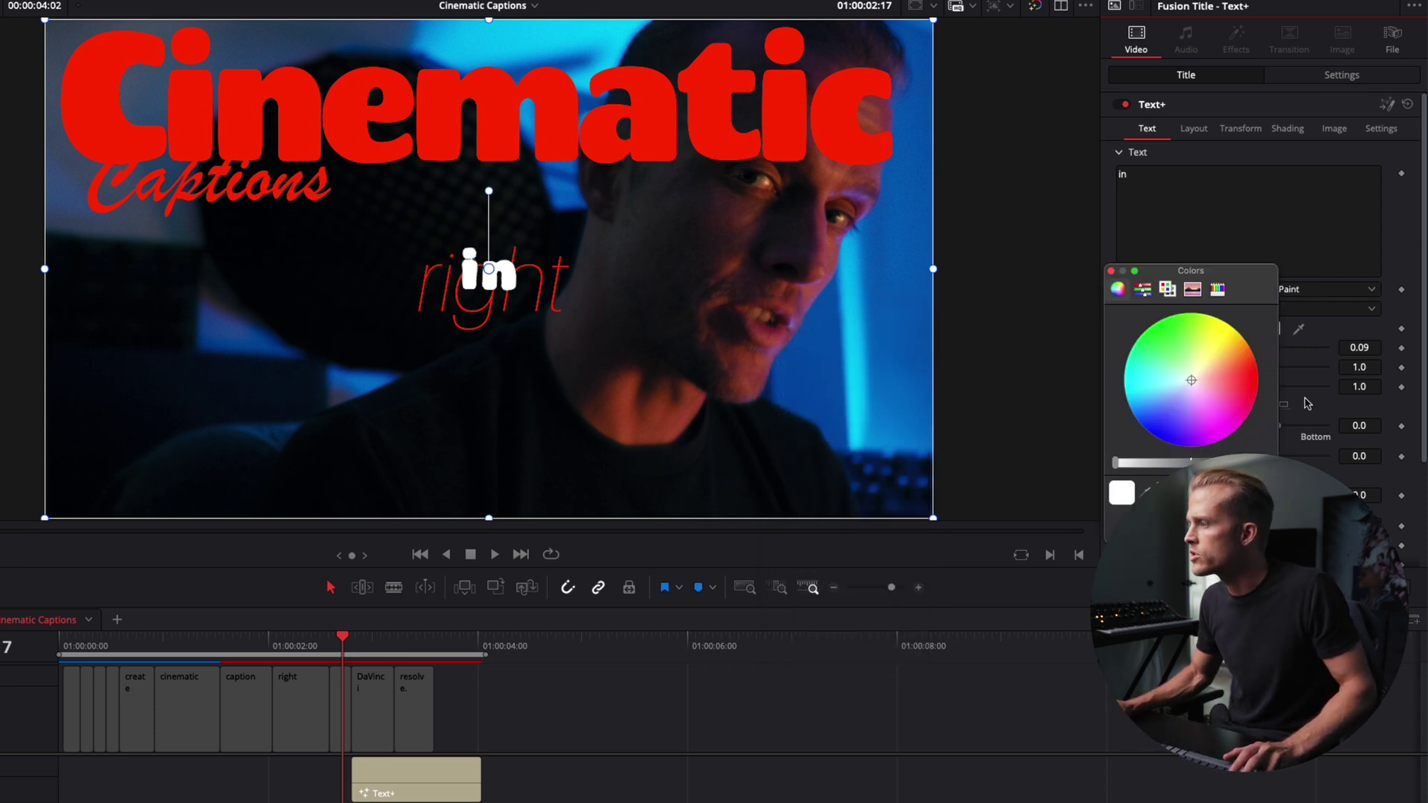
left_click(1254, 362)
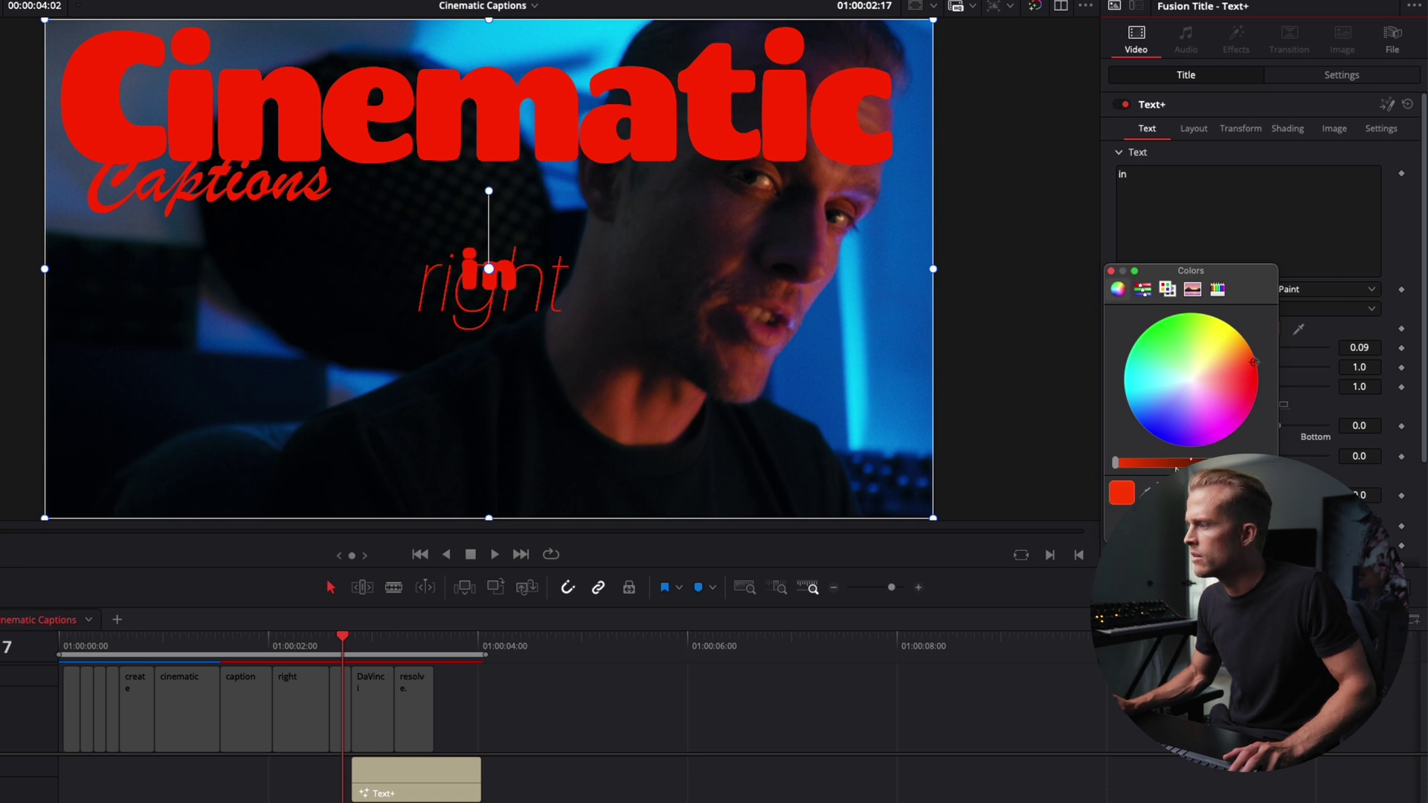
left_click(1246, 529)
left_click_drag(1358, 348, 1398, 347)
left_click_drag(540, 395, 895, 495)
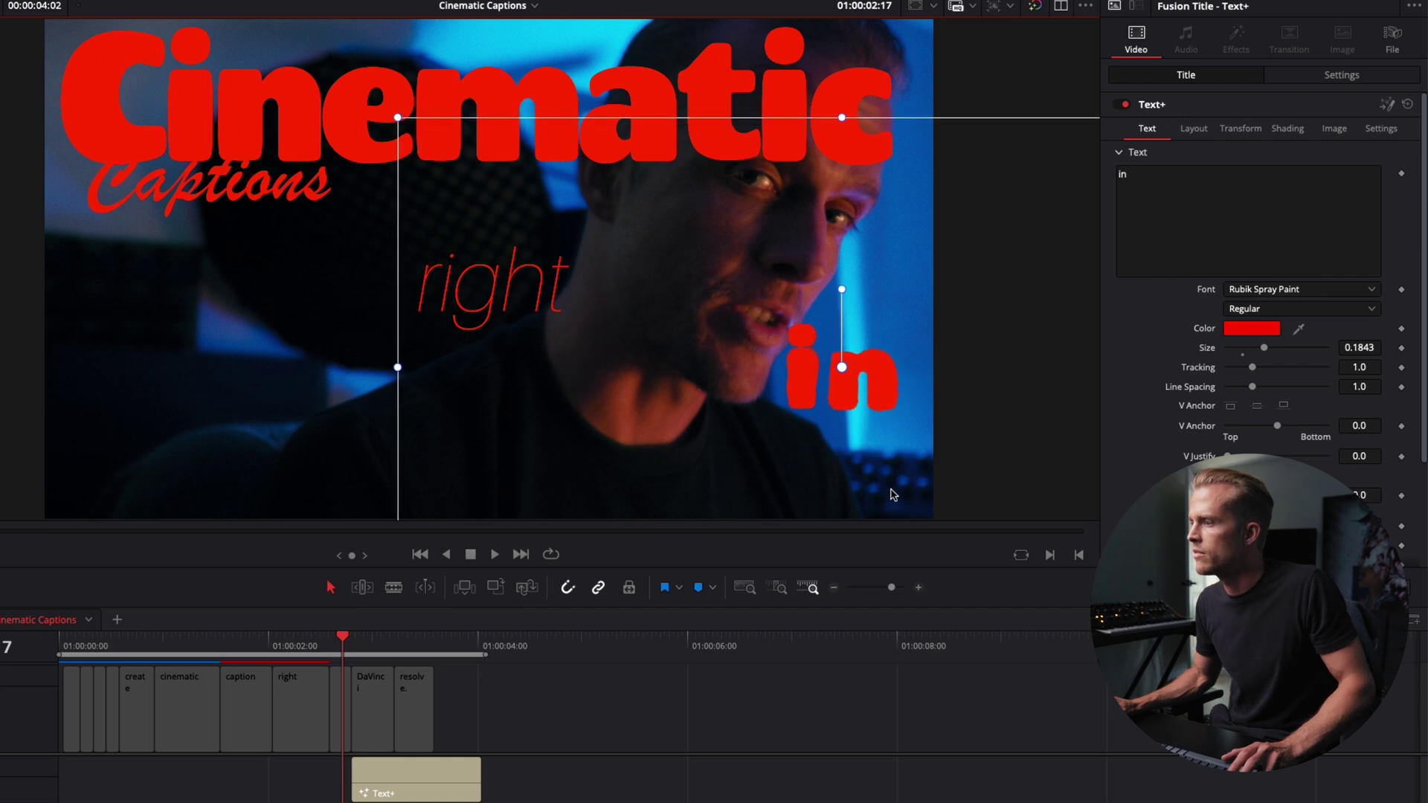
- Select the "DaVinci" title at 01:00:03:07 and change its font to Sigmar
scroll(417, 779, "up", 2)
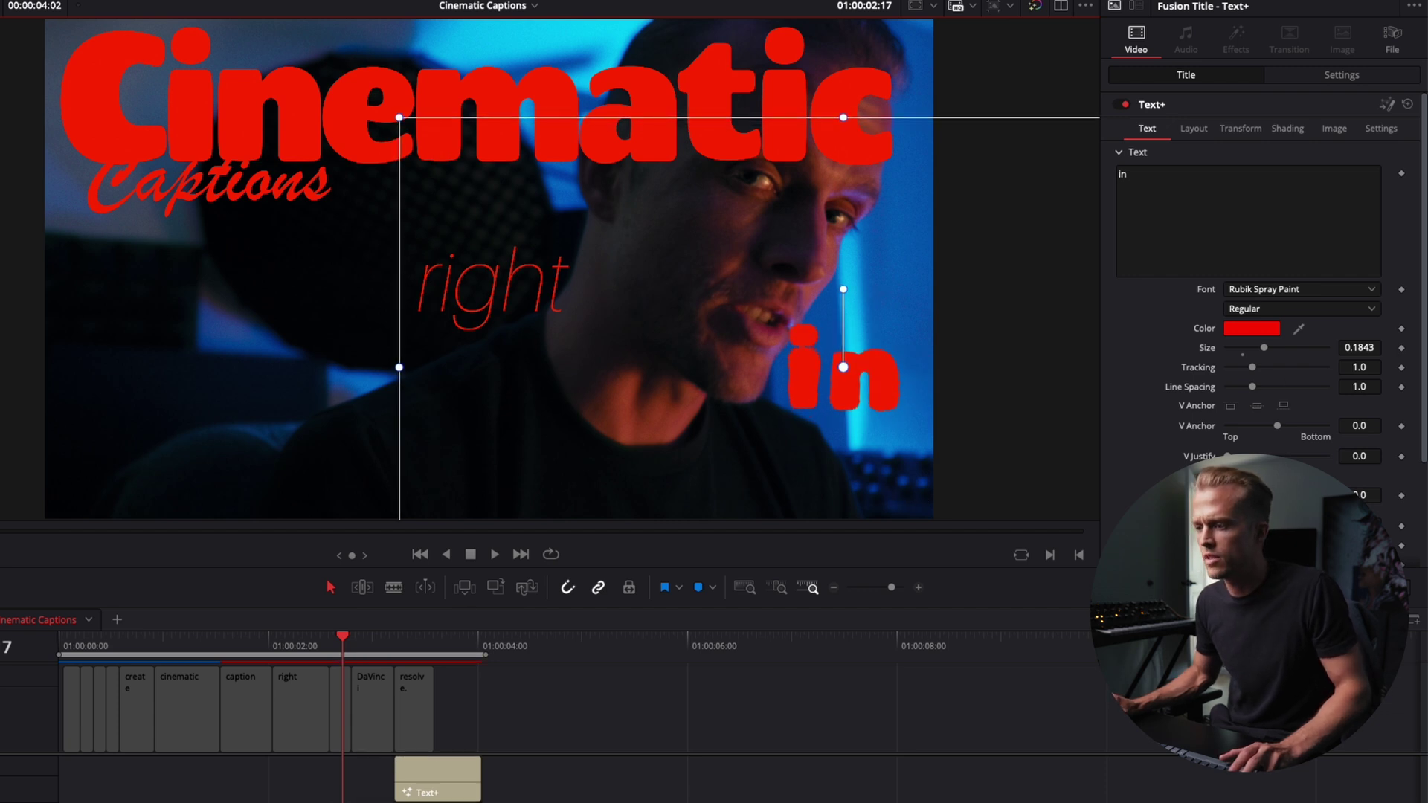
key("space")
key("space")
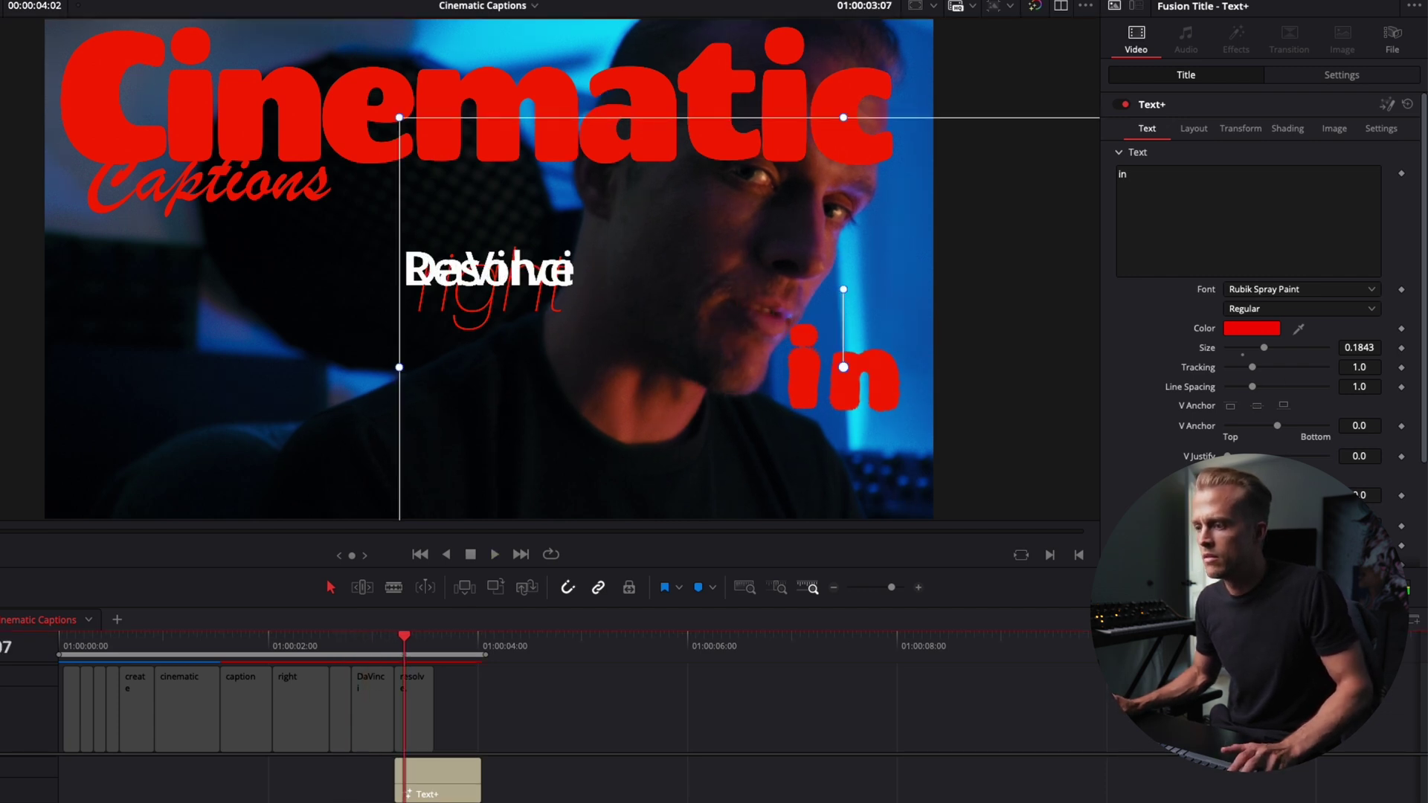
left_click(402, 800)
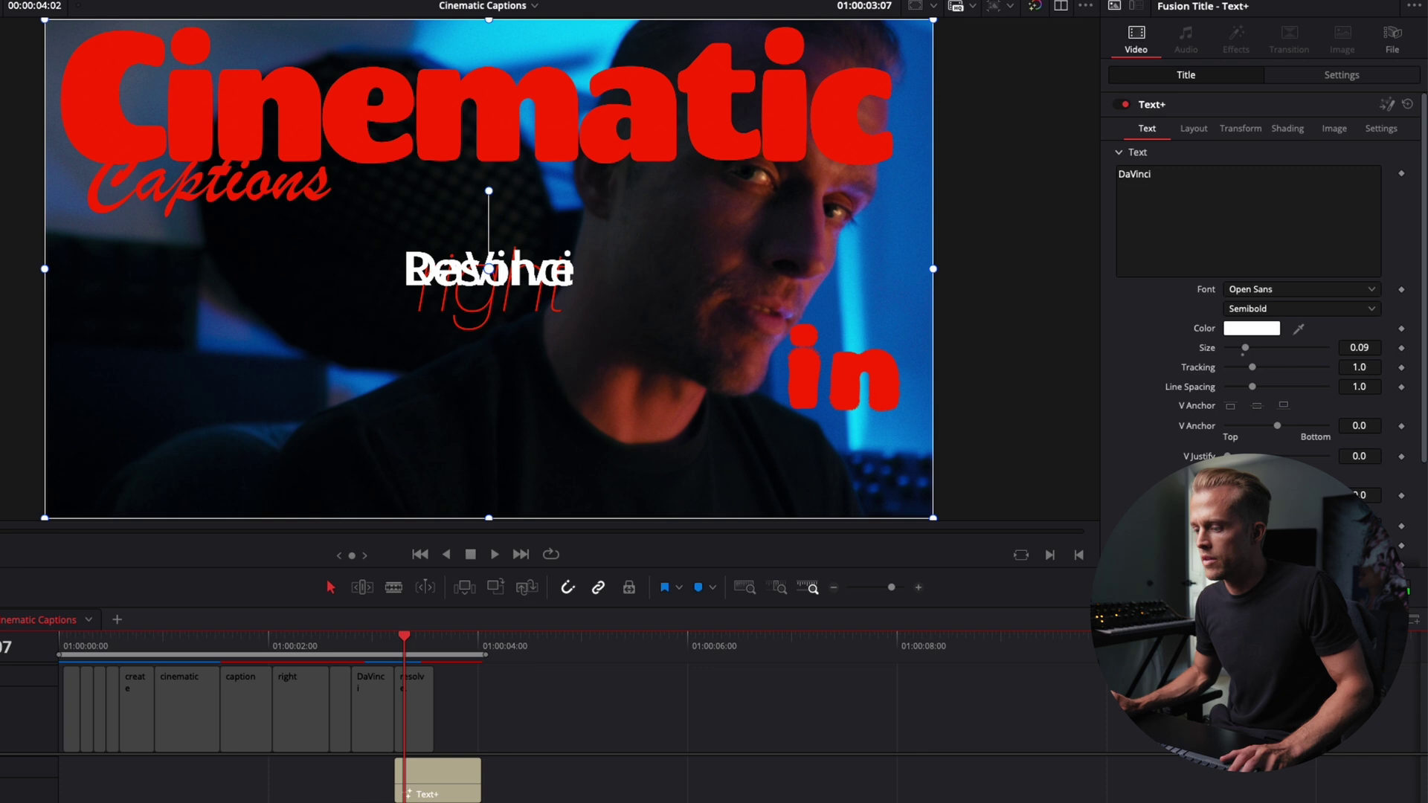
left_click(1294, 290)
type("a")
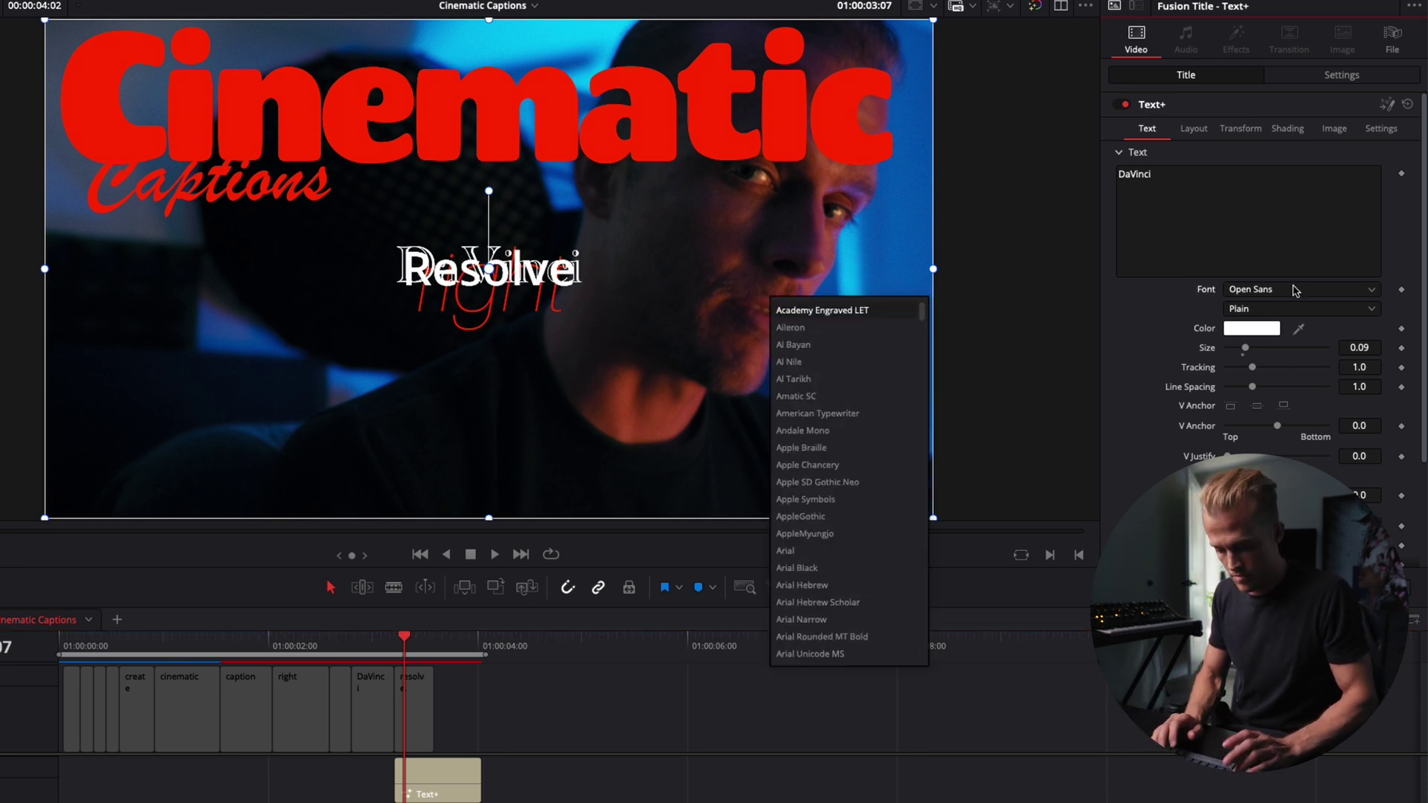
type("si")
key("Down")
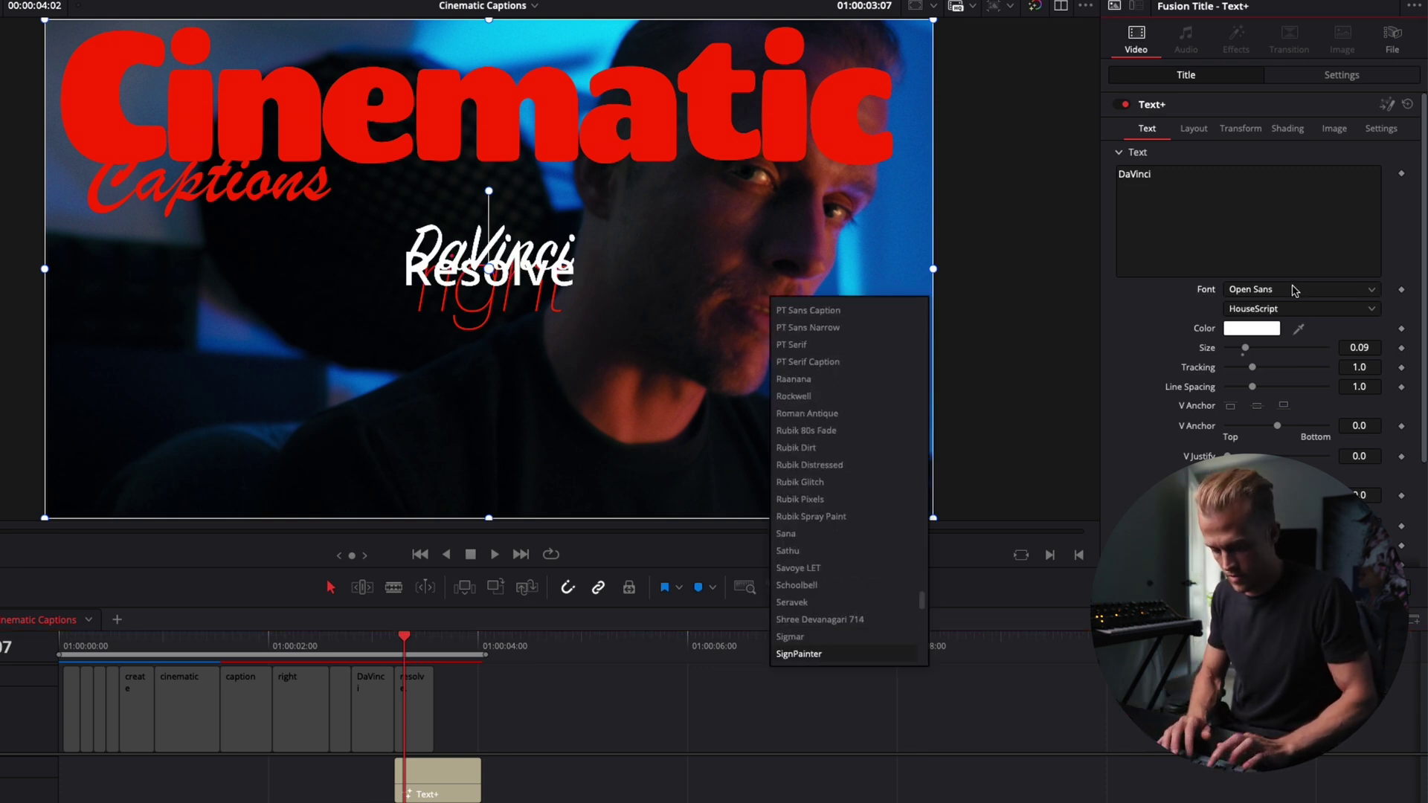
key("Up")
key("Return")
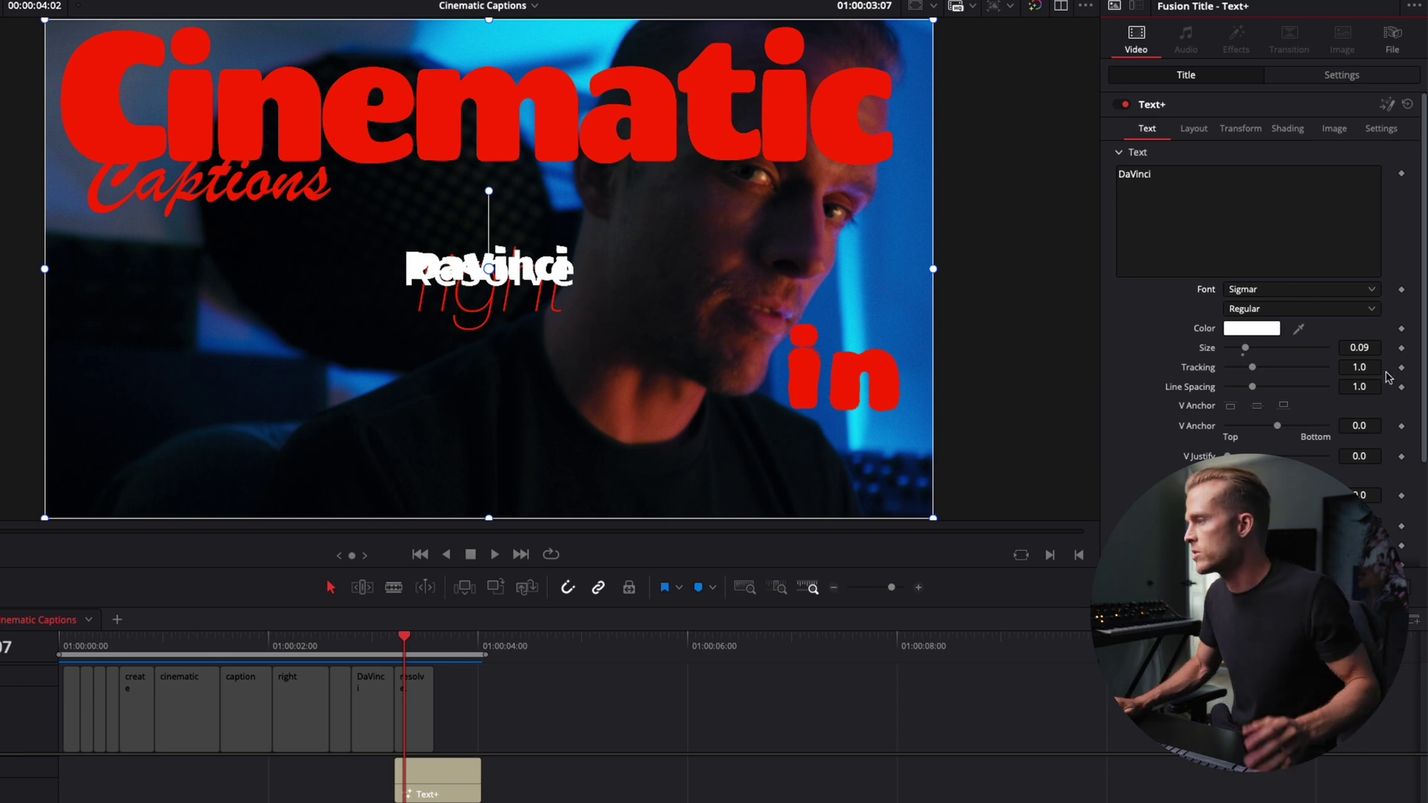
- Color the "DaVinci" title red and move it to the lower left of the frame
left_click(1247, 330)
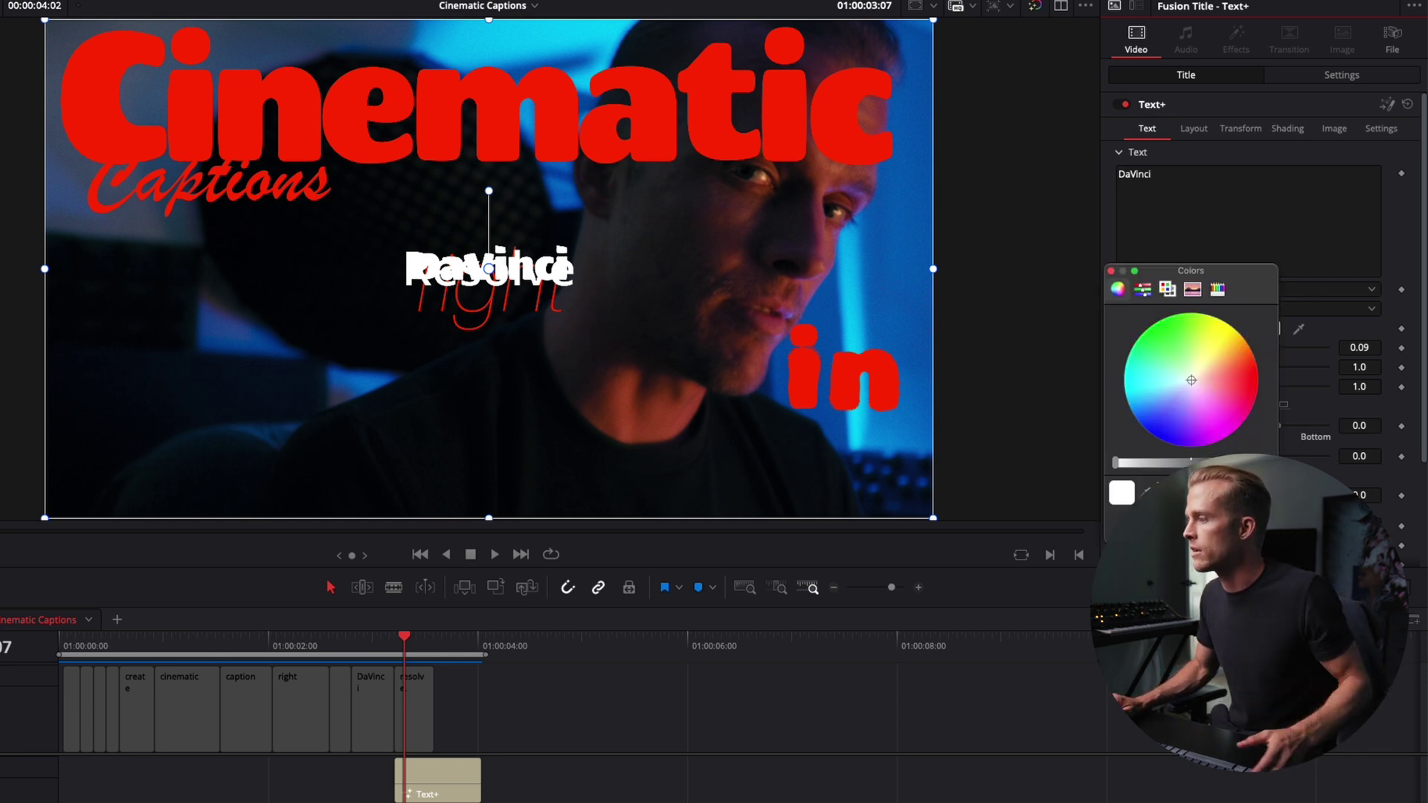
left_click(1174, 488)
left_click(1111, 271)
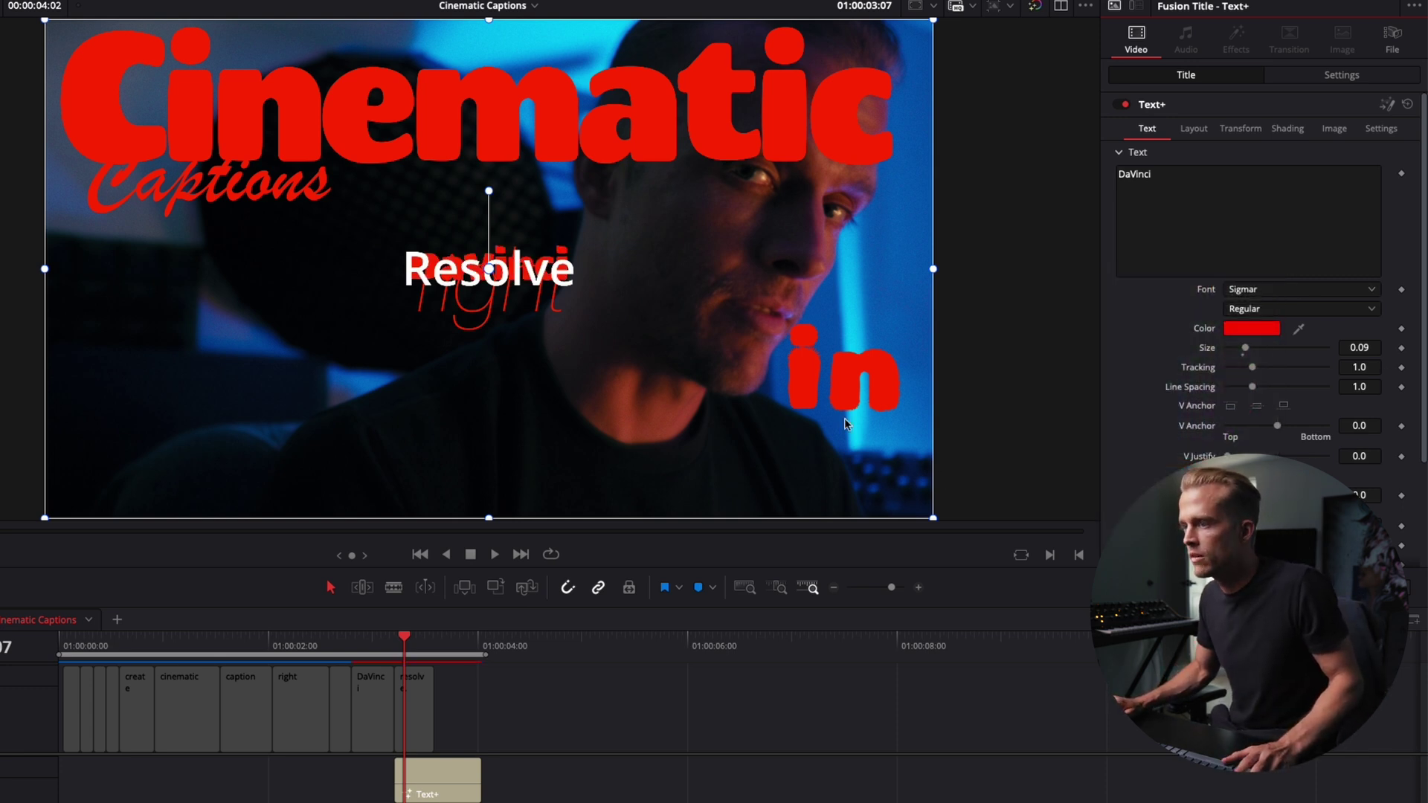
left_click_drag(645, 393, 334, 539)
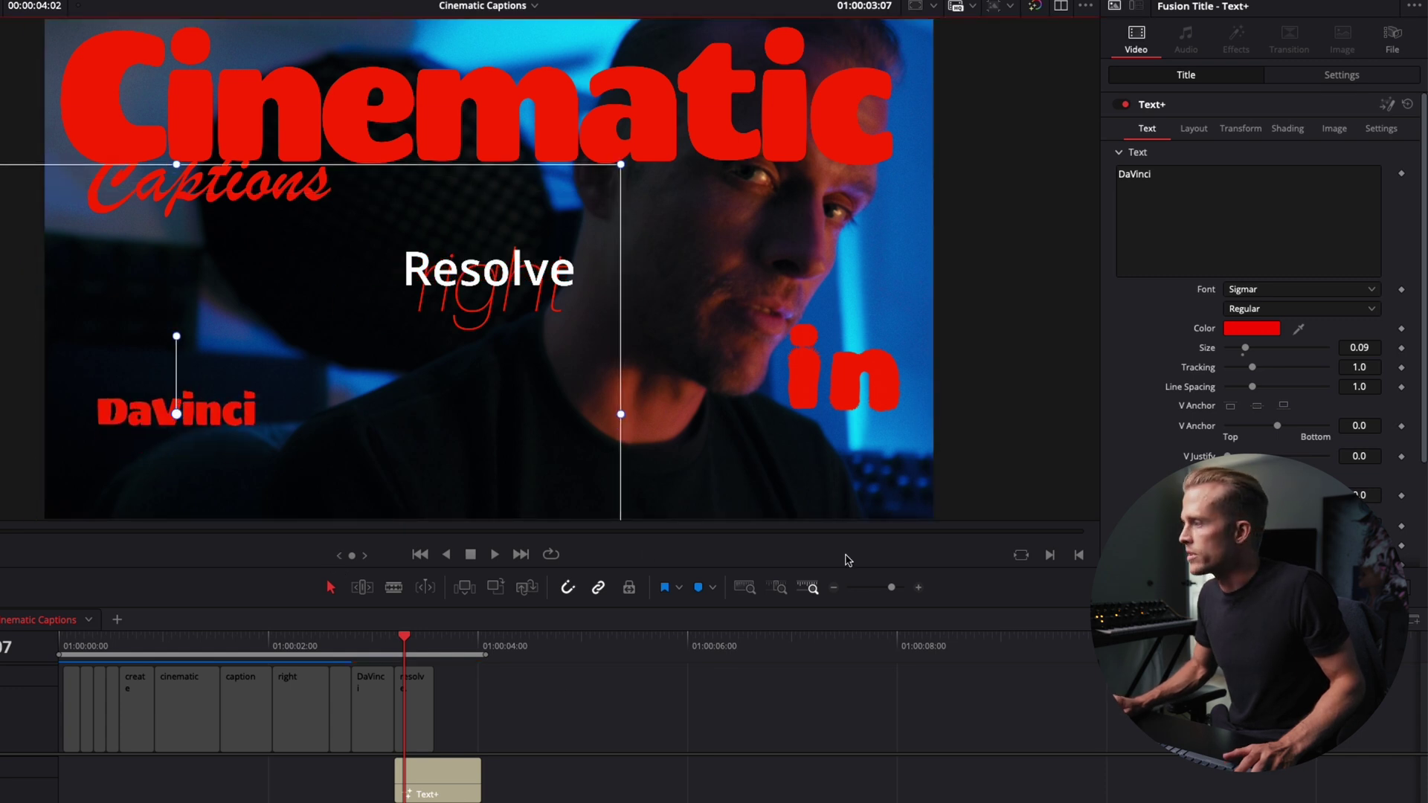
- Enlarge the "DaVinci" title to size 0.2441 and shift it right and slightly up beneath "Captions"
left_click_drag(1365, 345, 1424, 346)
left_click_drag(223, 384, 320, 362)
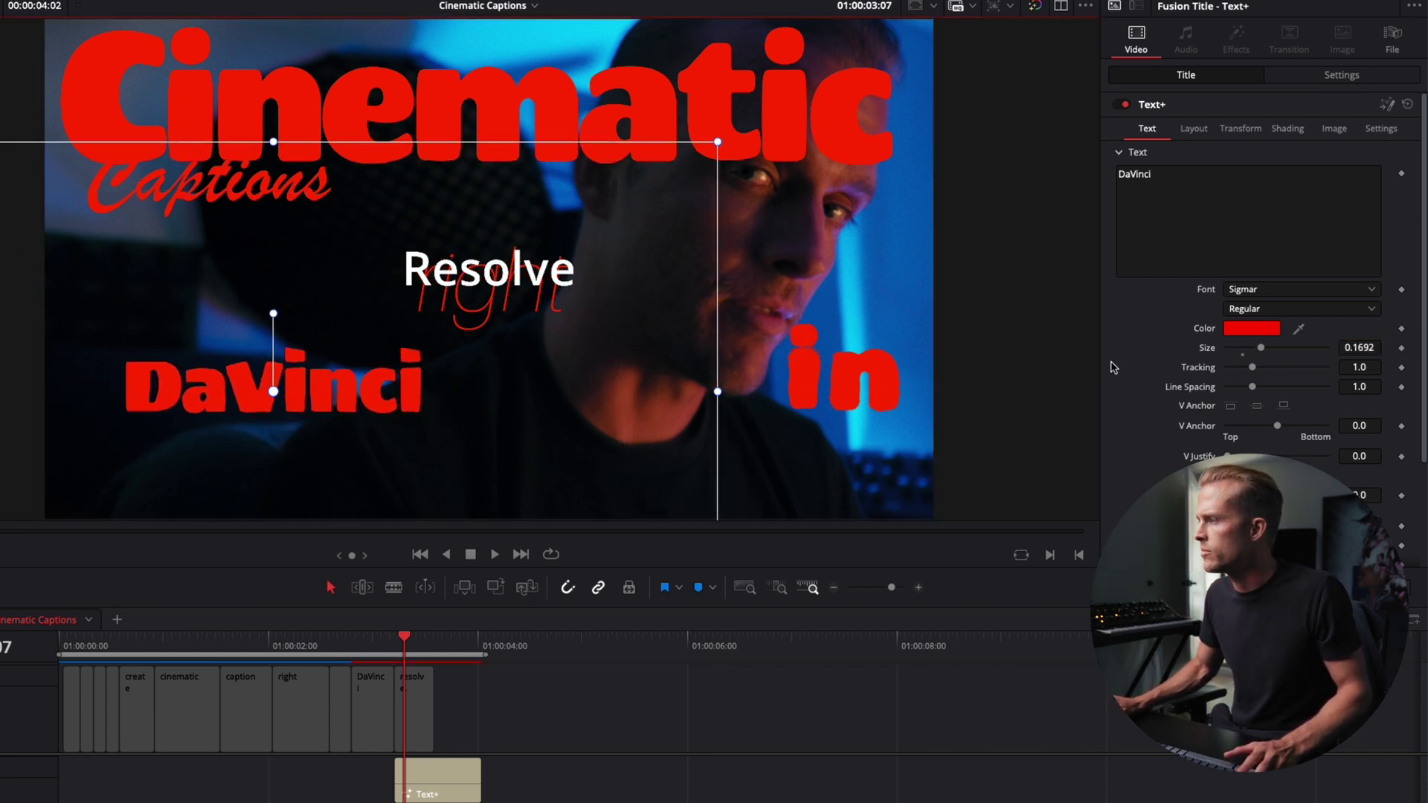
left_click(1344, 347)
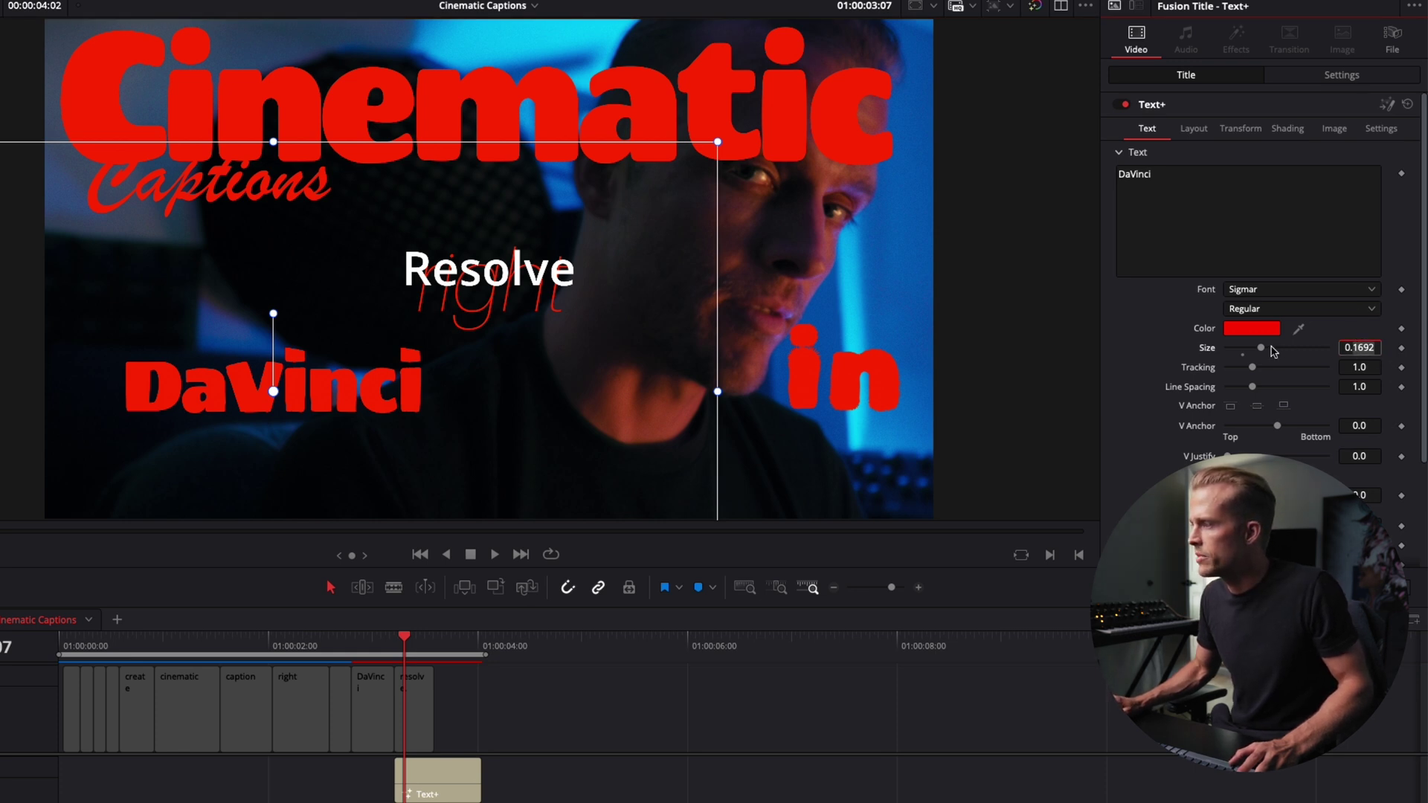
mouse_move(1260, 347)
left_mouse_down()
mouse_move(1309, 350)
mouse_move(1275, 360)
left_mouse_up()
left_click_drag(349, 413, 363, 393)
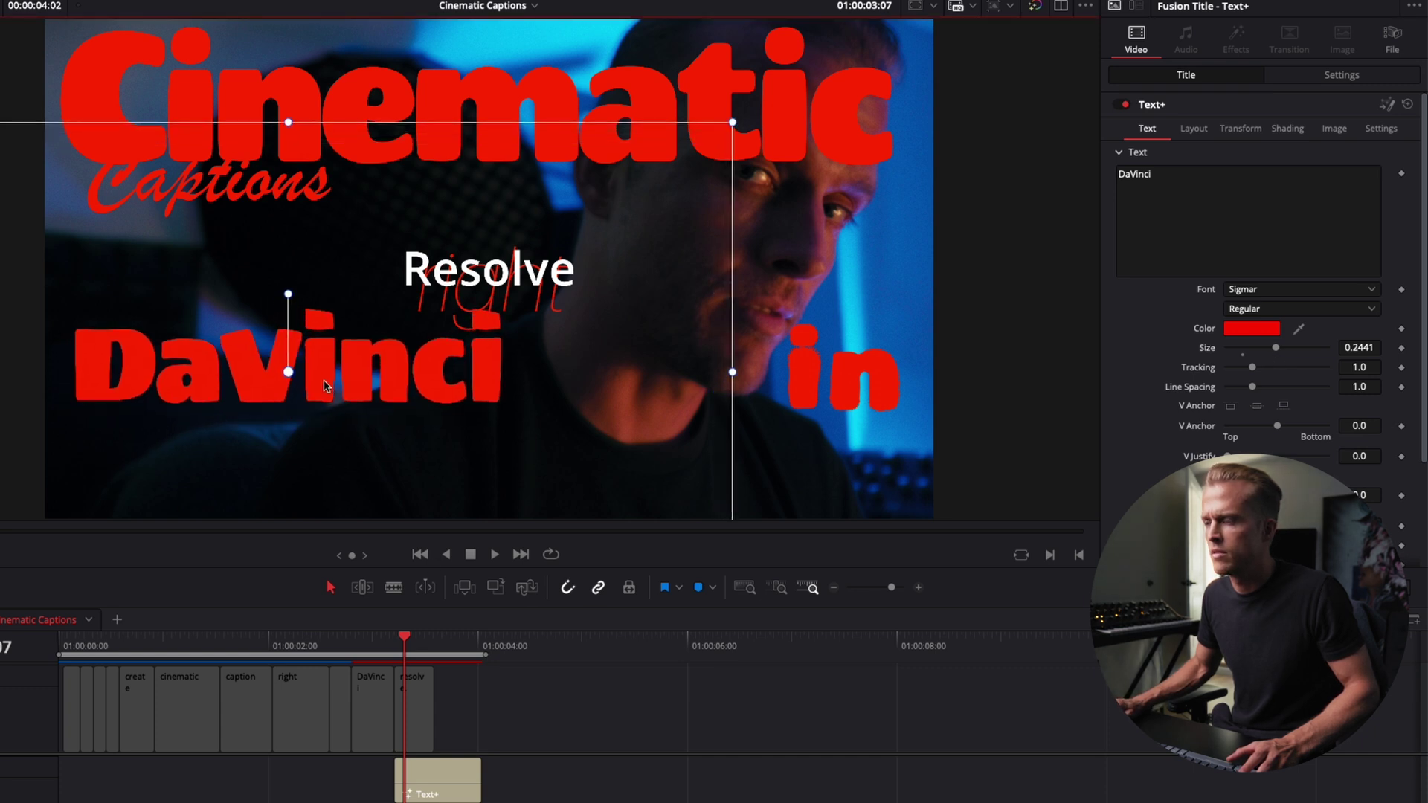
- Move the "Resolve" title to the lower middle of the frame and change its font to Linotype Didot Bold
left_click(462, 799)
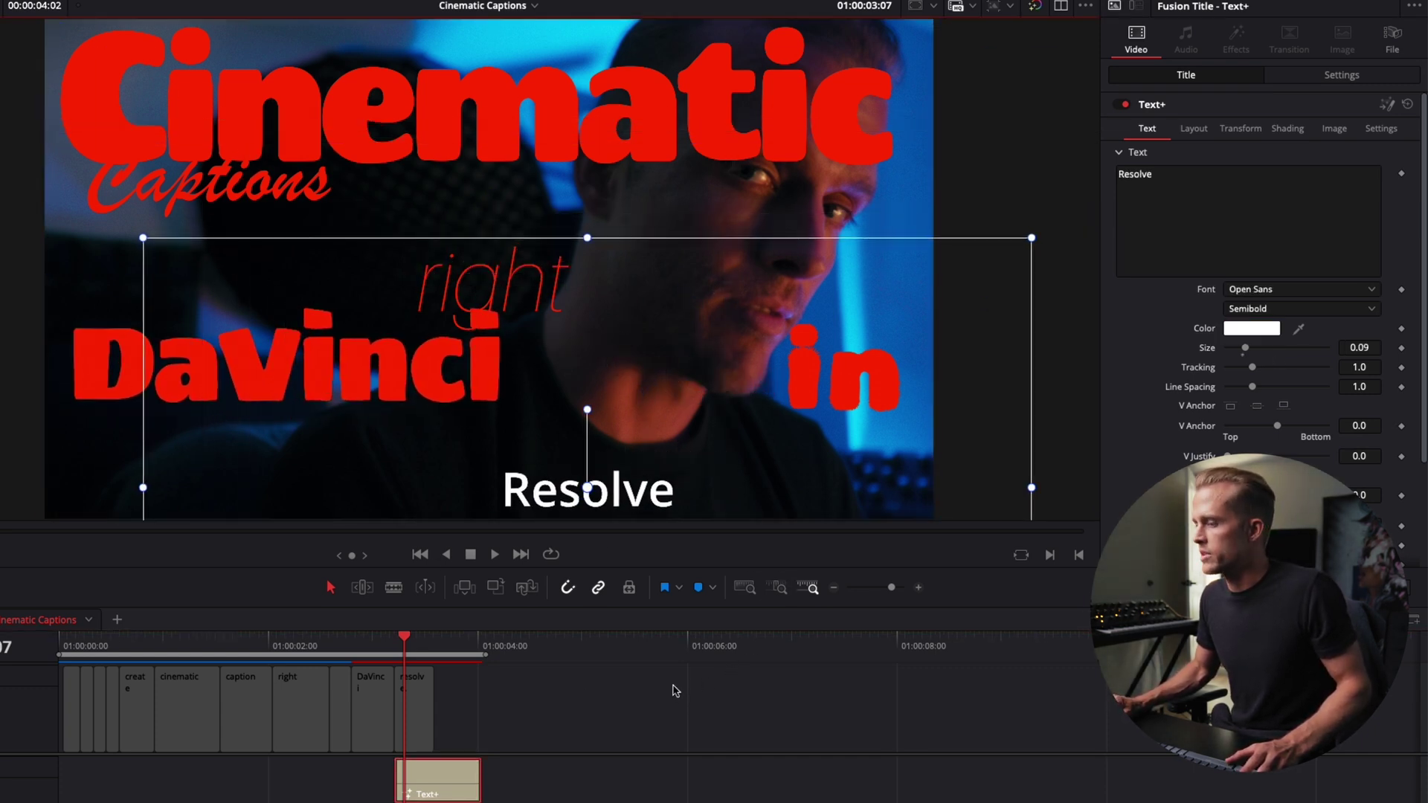
left_click(1293, 290)
key("l")
key("i")
key("o")
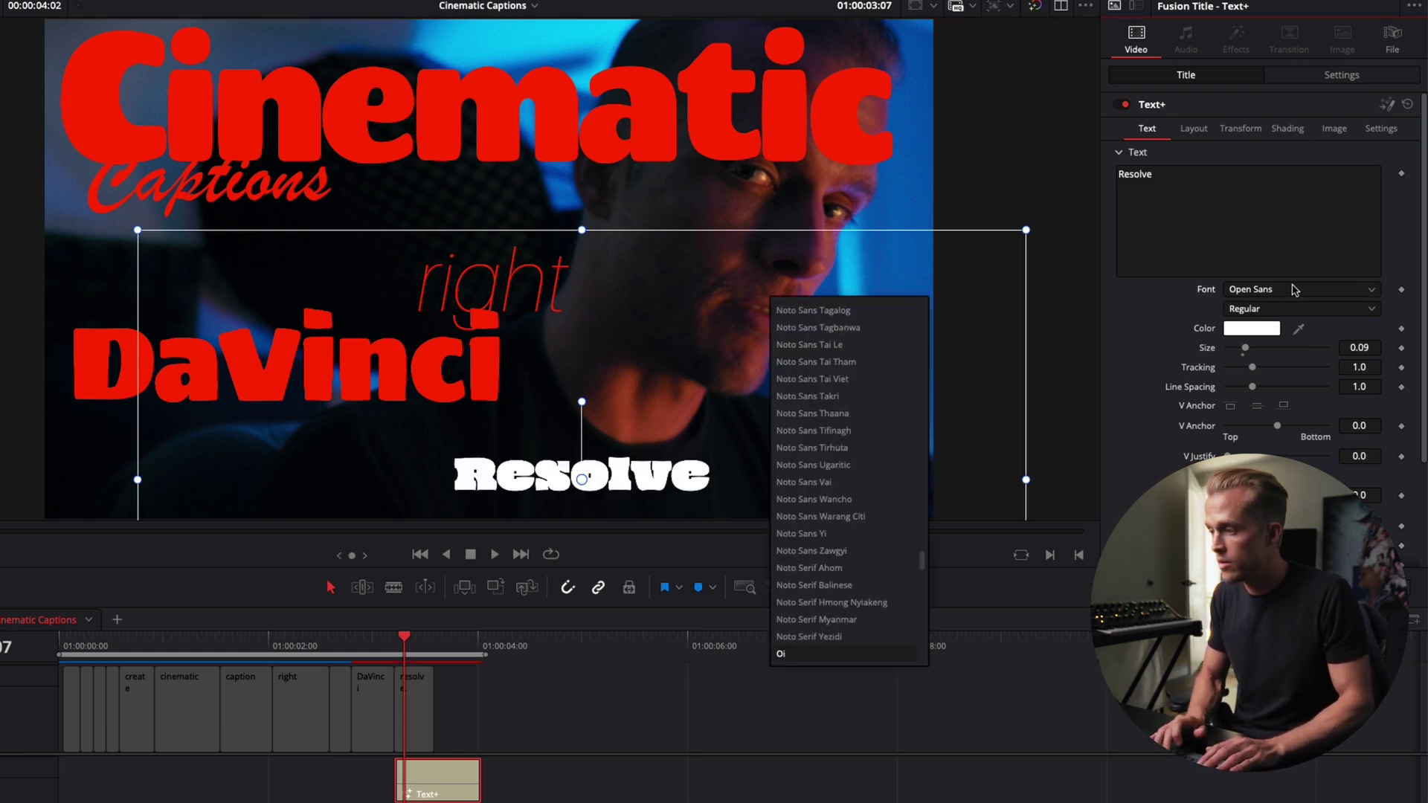
key("l")
key("i")
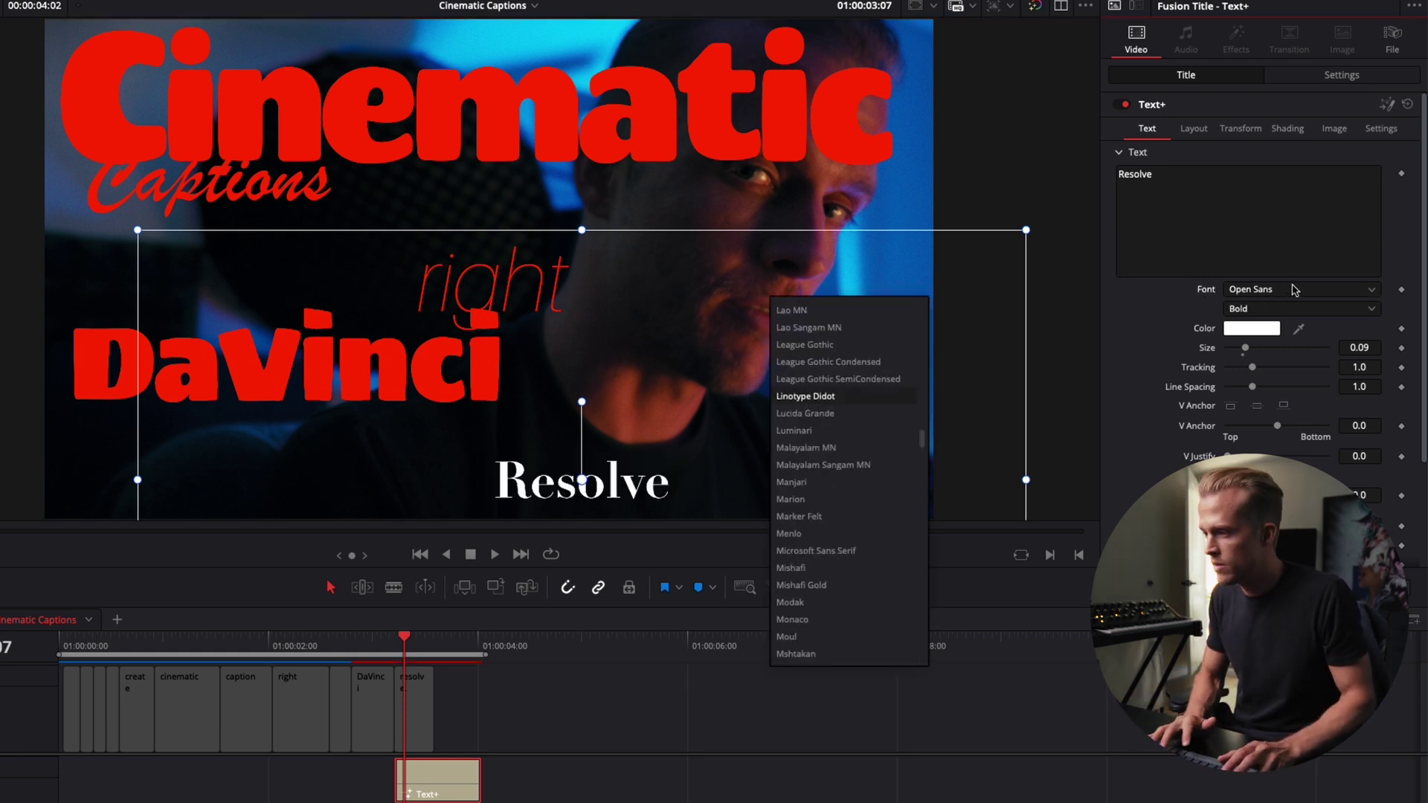
key("Return")
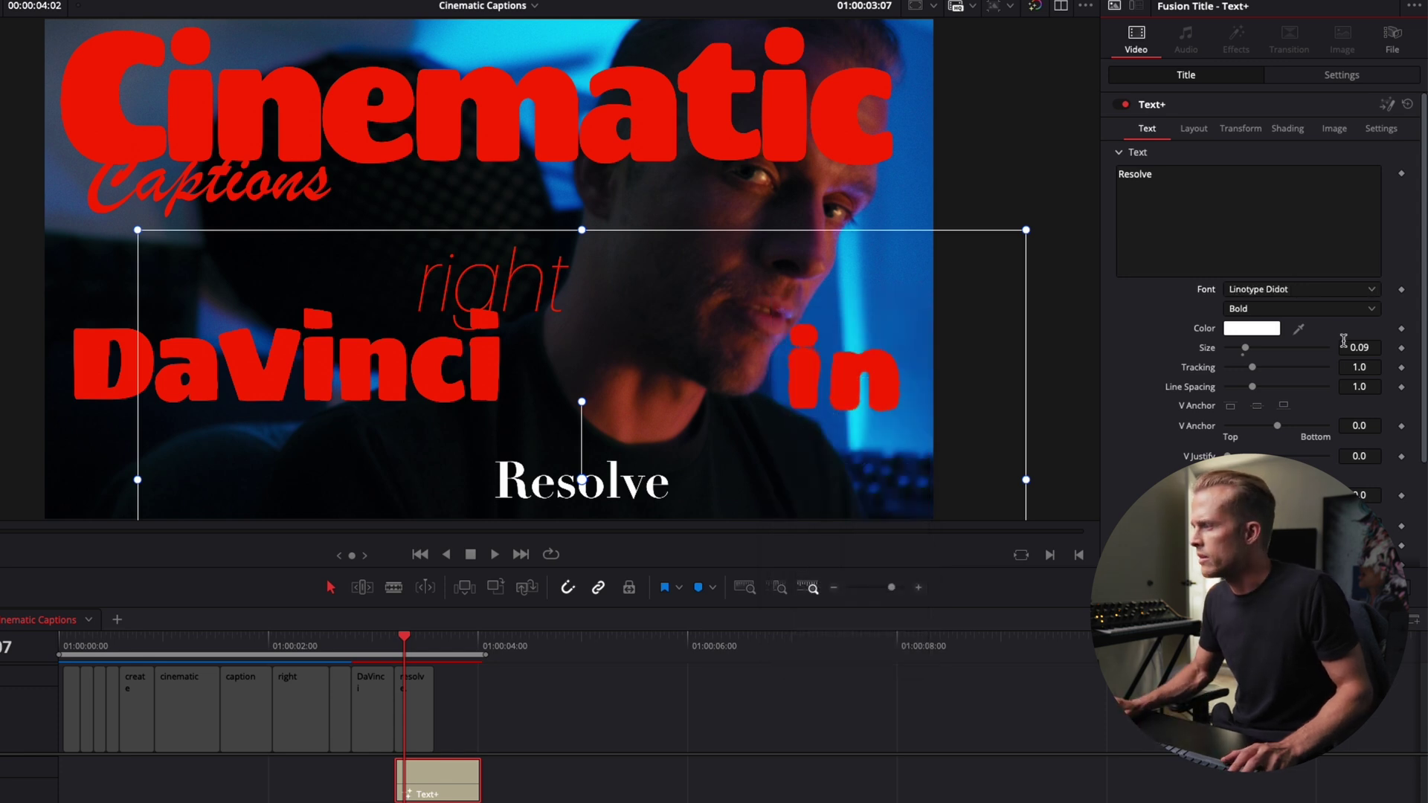
- Enlarge "Resolve" to size 0.1372 and shift it right and slightly up, and reduce "DaVinci" to size 0.2235
left_click_drag(1361, 348, 1367, 70)
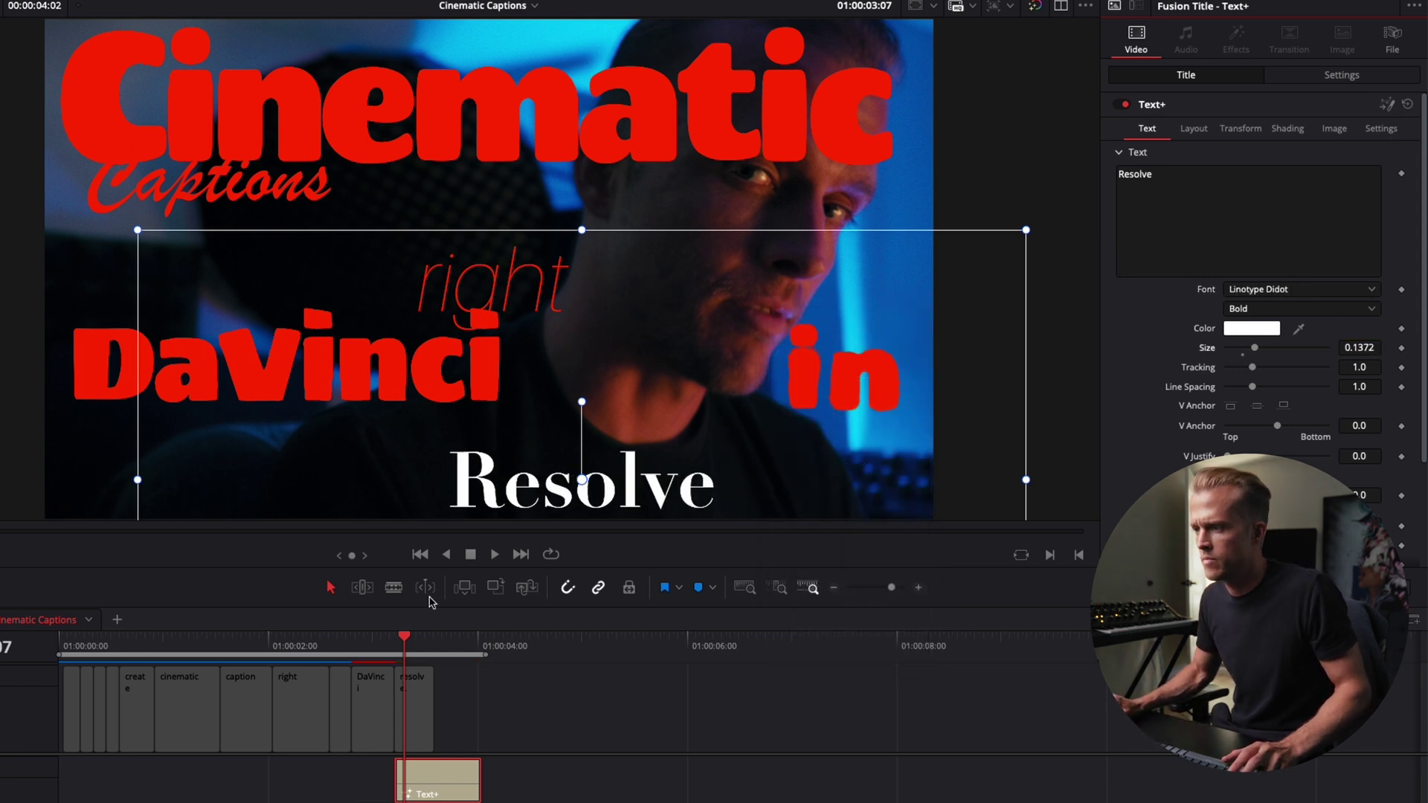
left_click_drag(565, 503, 637, 484)
left_click(439, 802)
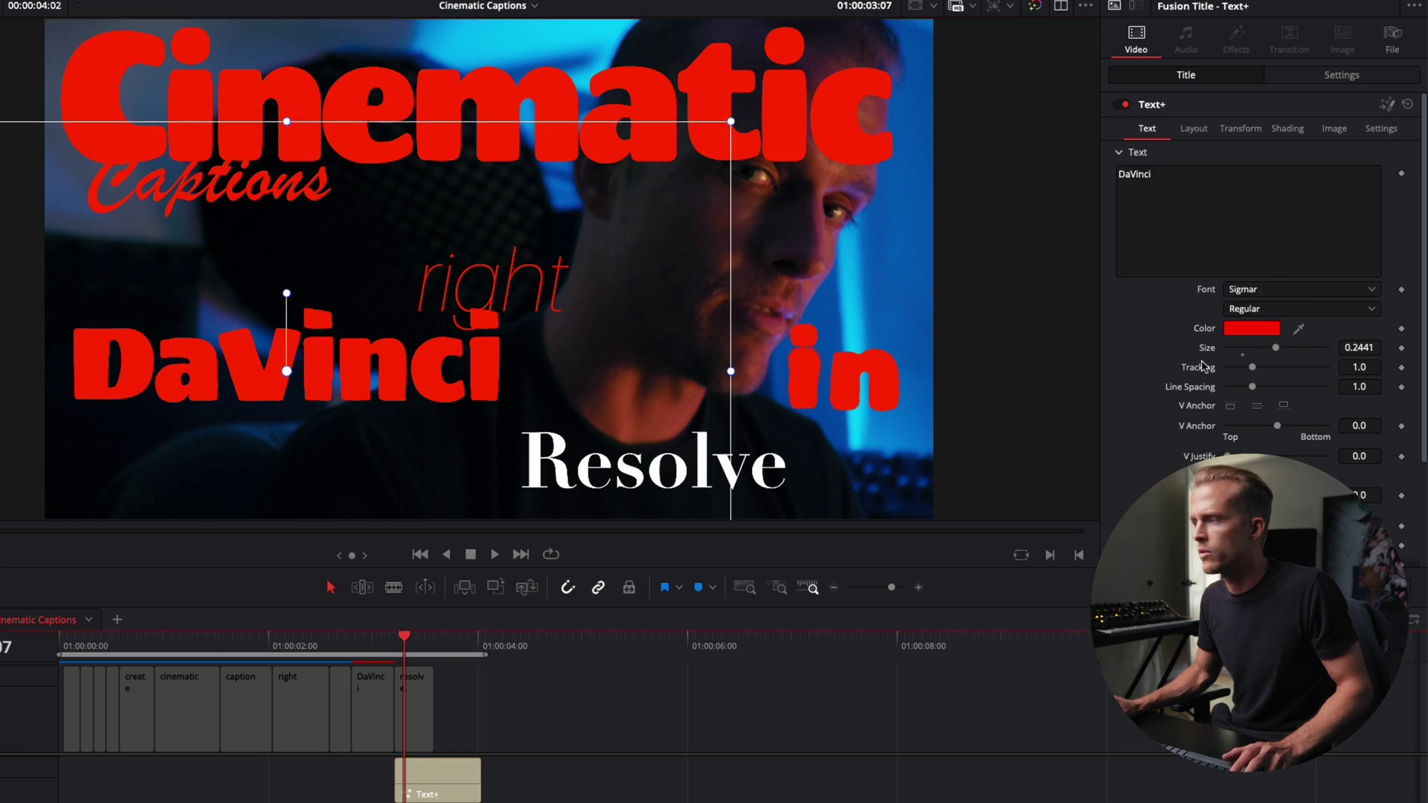
left_click_drag(1347, 342, 1331, 343)
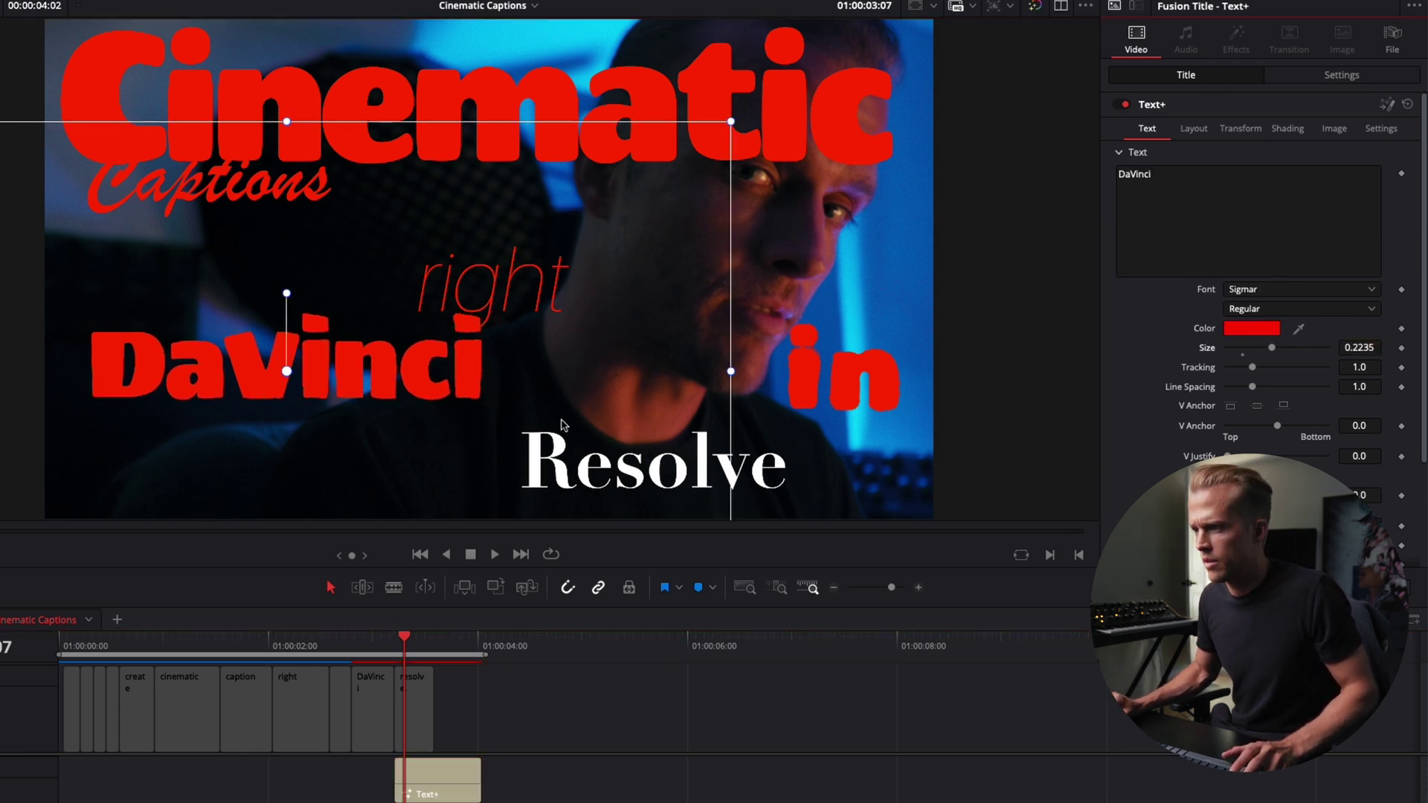
- Enlarge the "Resolve" title to size 0.1484, nudge it slightly up, and color it red
left_click(430, 783)
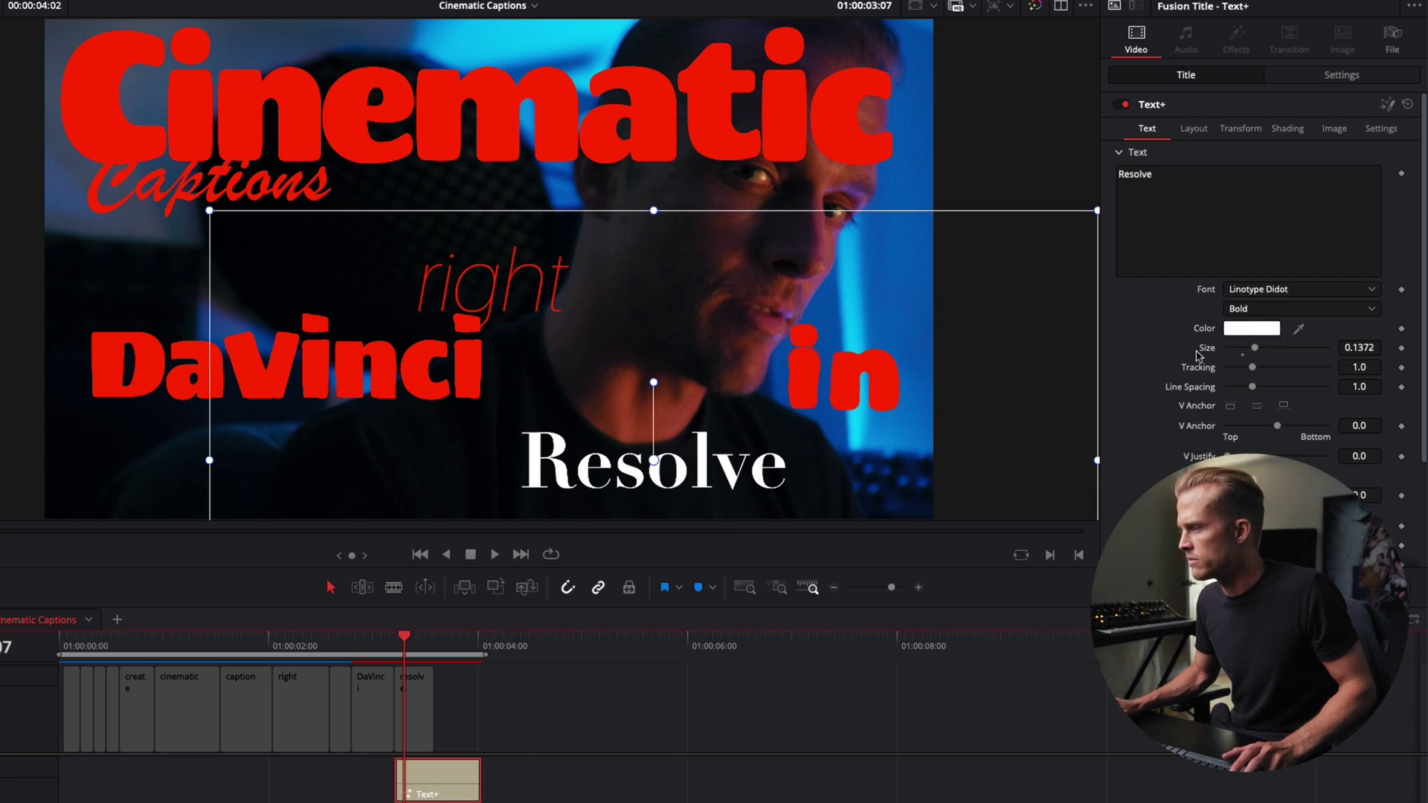
left_click_drag(1362, 348, 1402, 348)
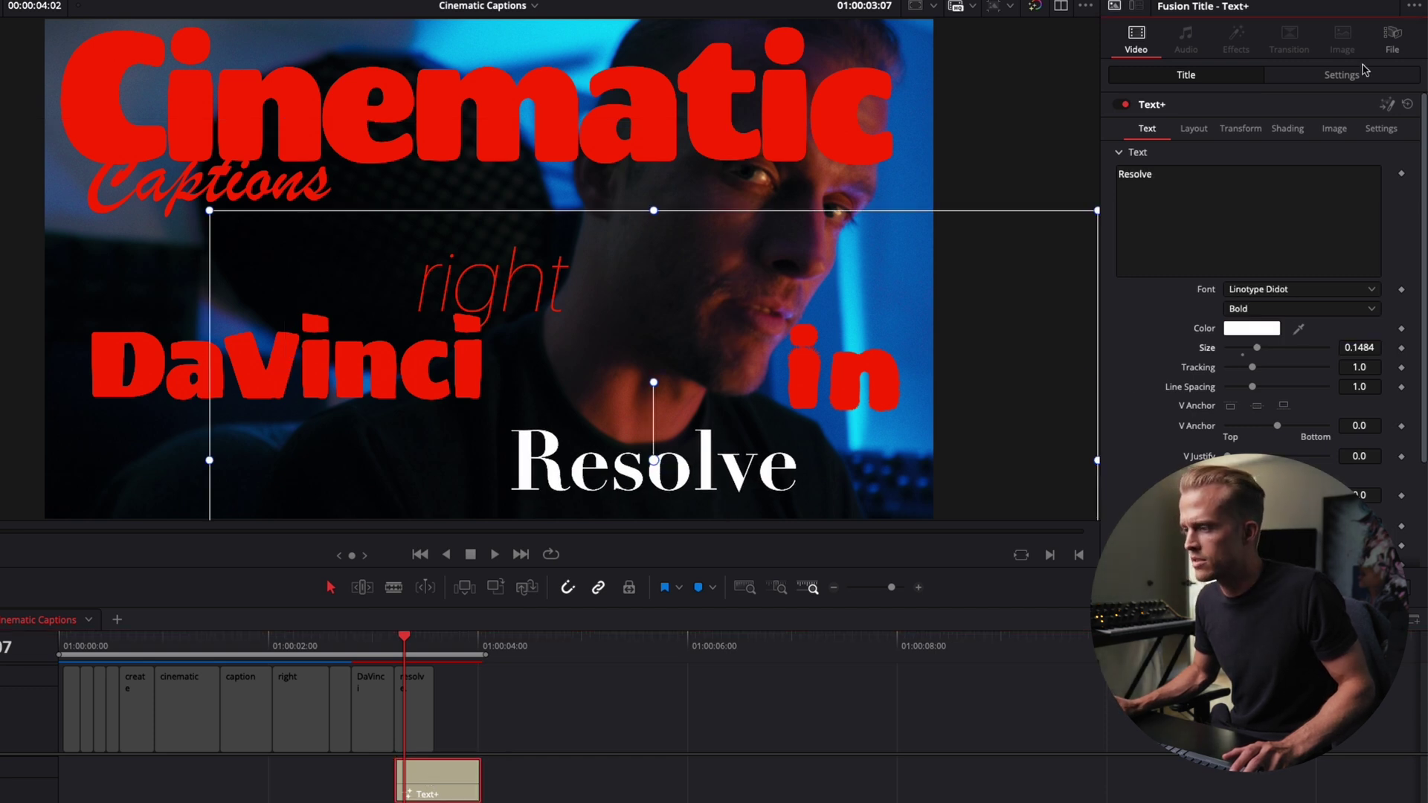
left_click_drag(680, 469, 685, 461)
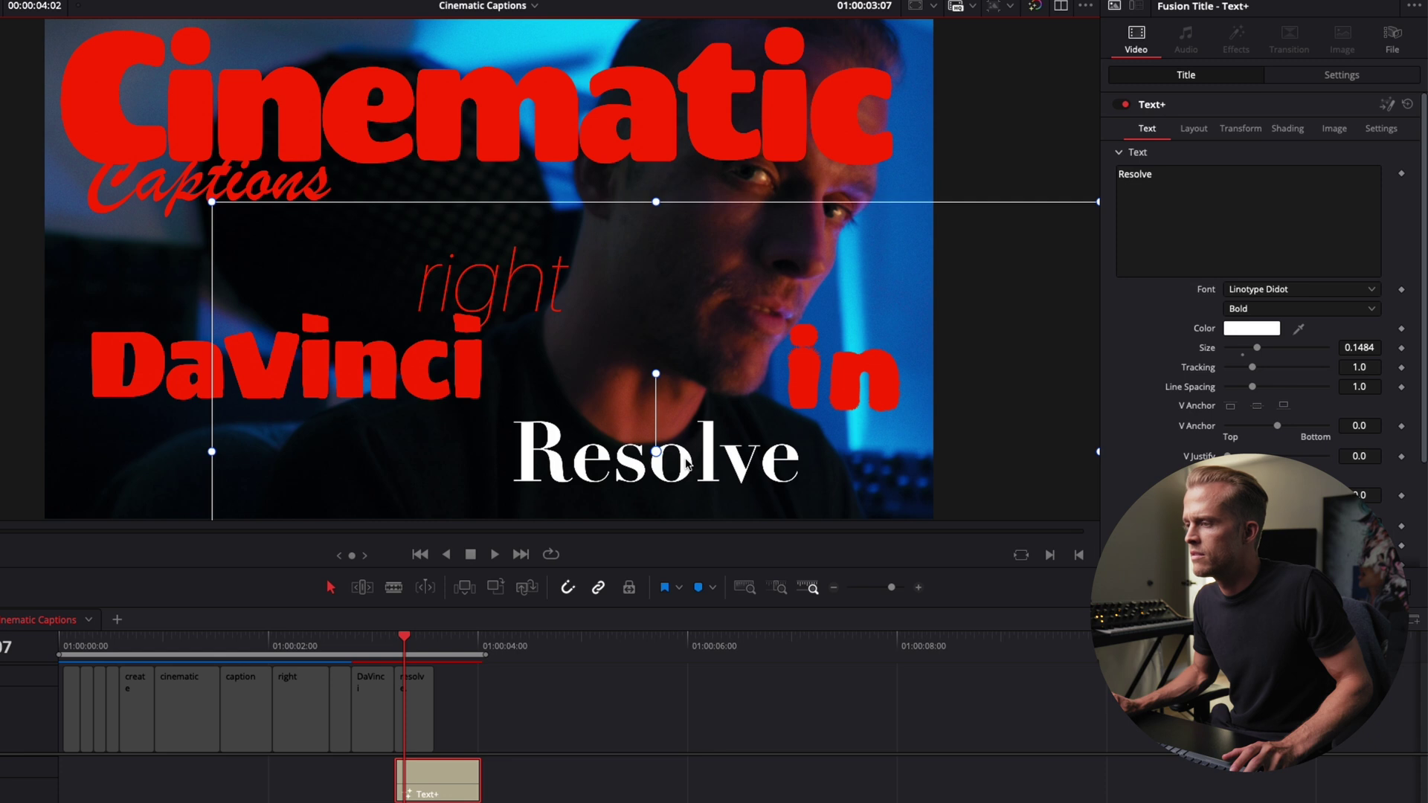
left_click(1254, 328)
left_click(1253, 362)
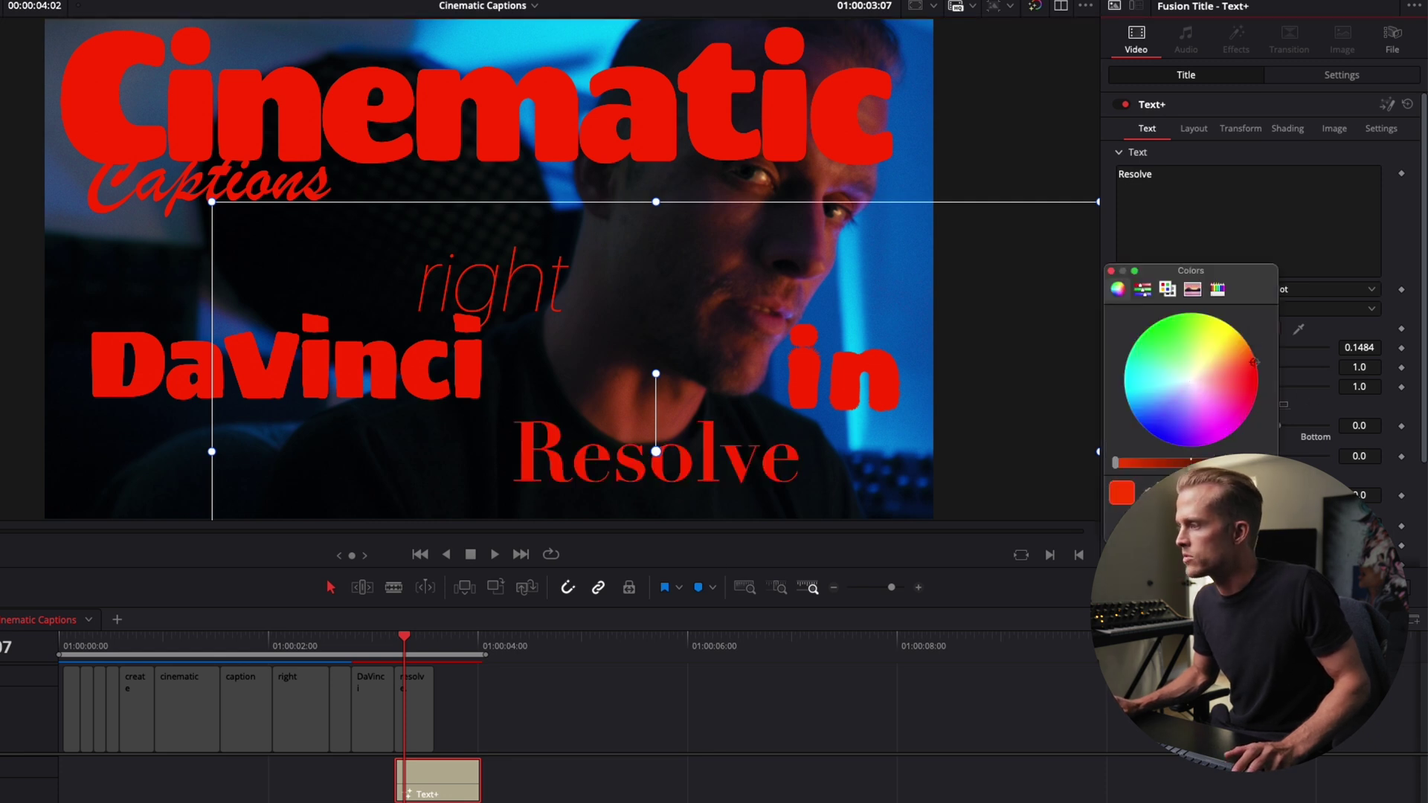
left_click(1111, 271)
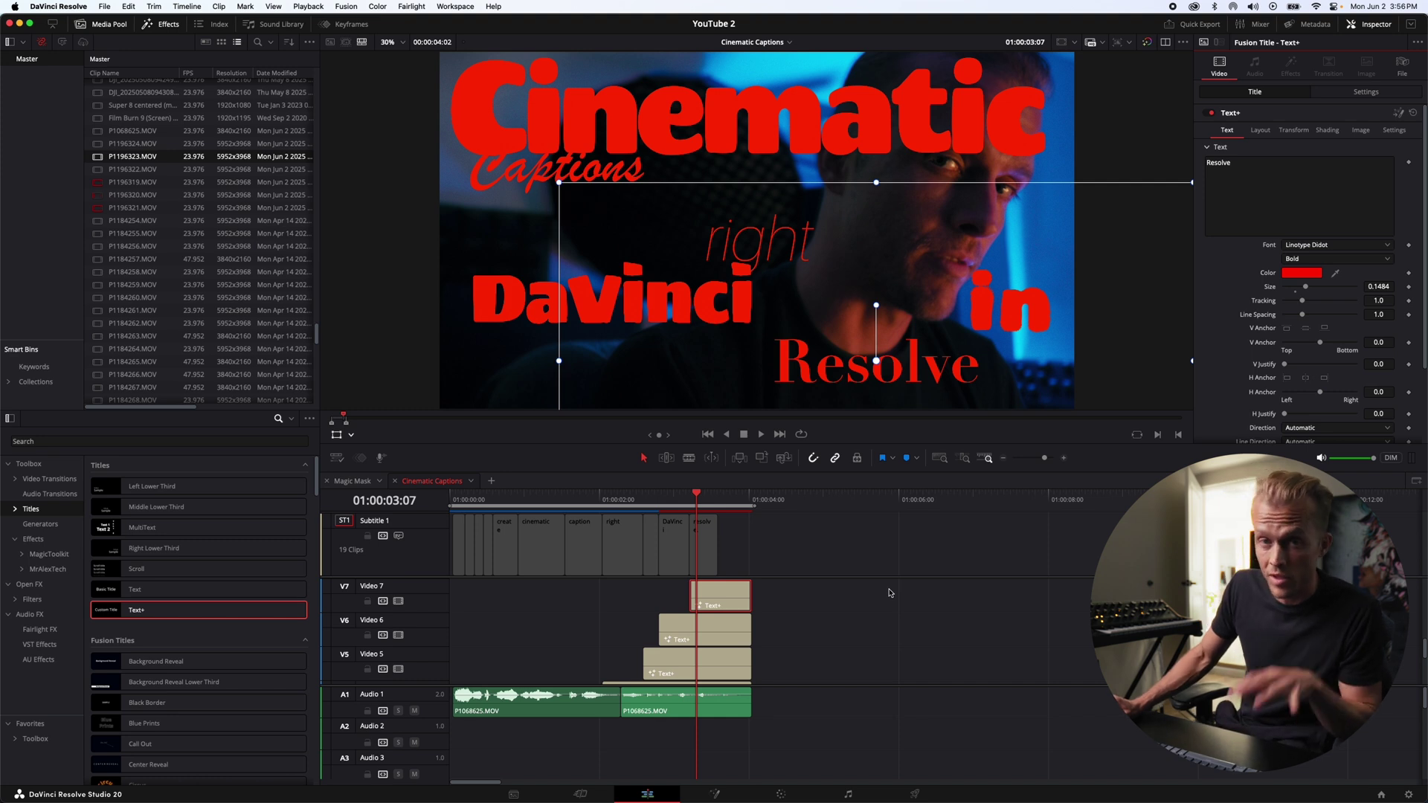
- Set the composite mode of the "Cinematic" title to Color in its clip settings
scroll(658, 695, "down", 5)
scroll(784, 692, "up", 5)
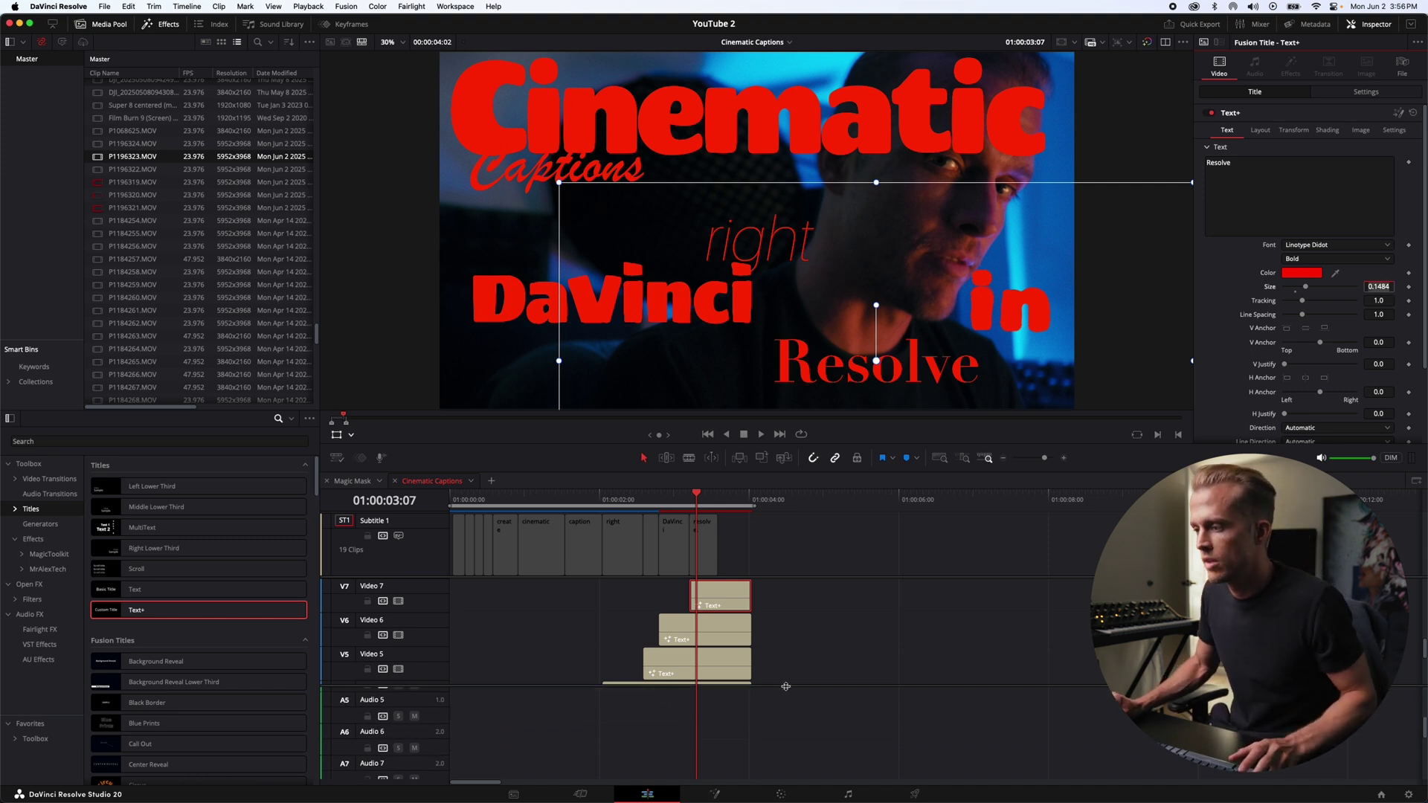
scroll(774, 644, "up", 4)
left_click(684, 630)
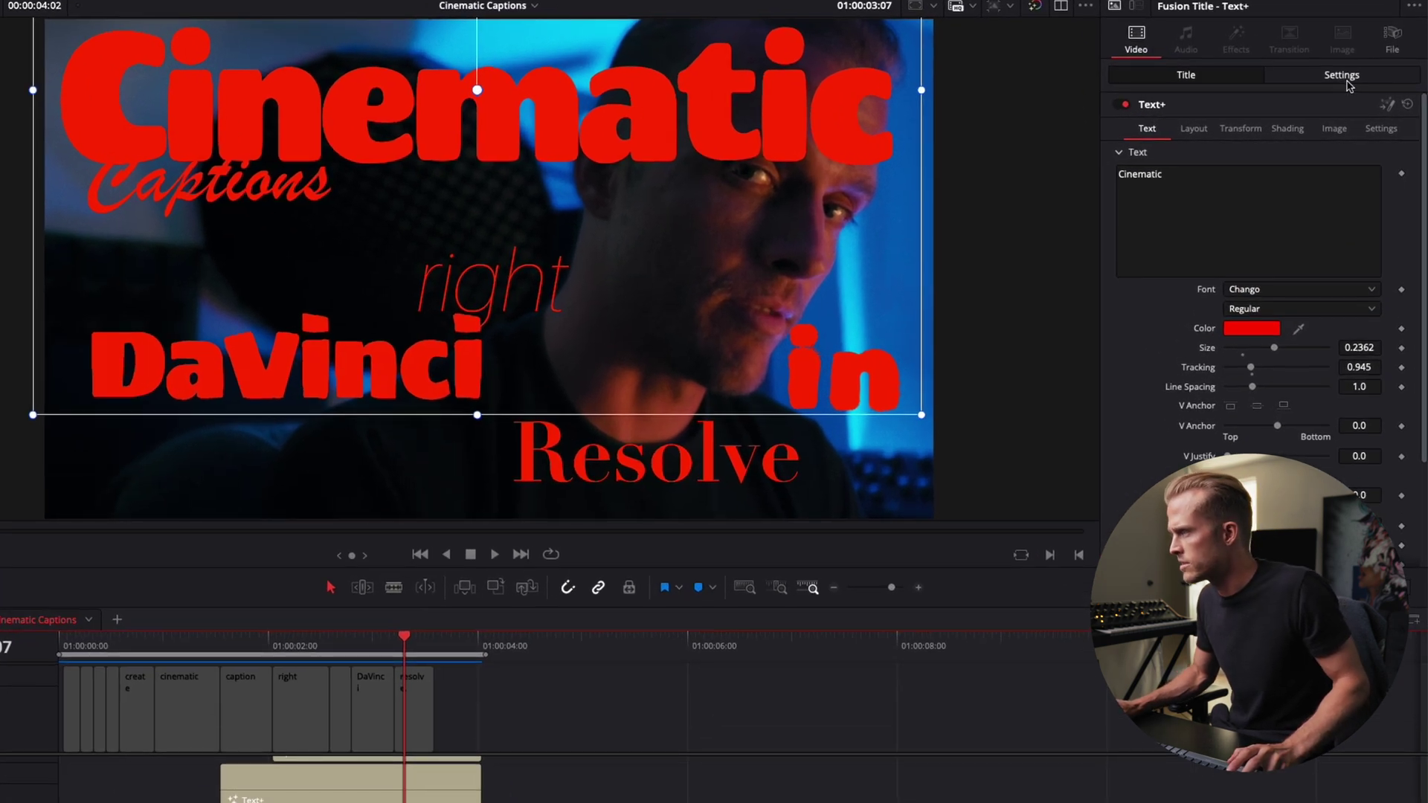
left_click(1366, 94)
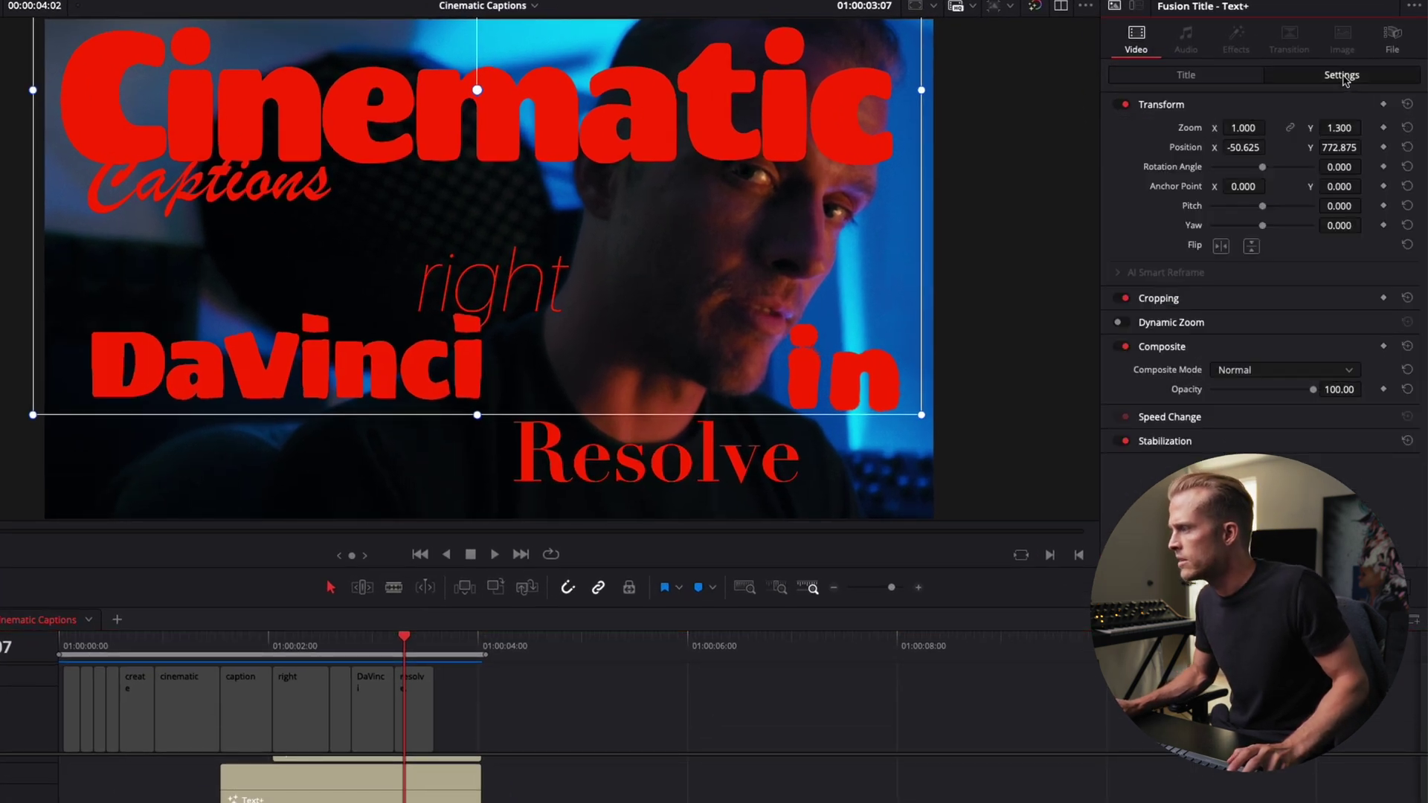
left_click(1352, 373)
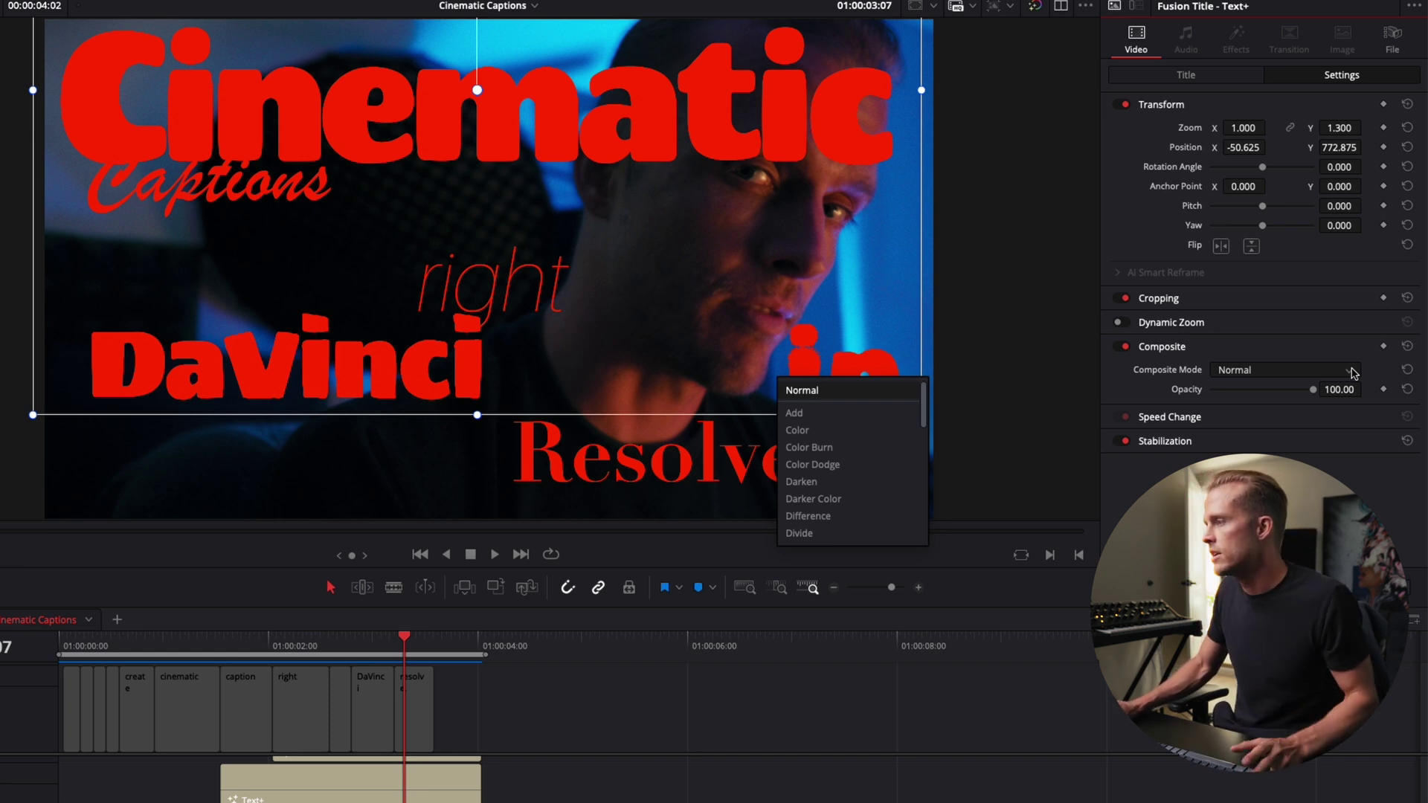
key("Down")
key("Down")
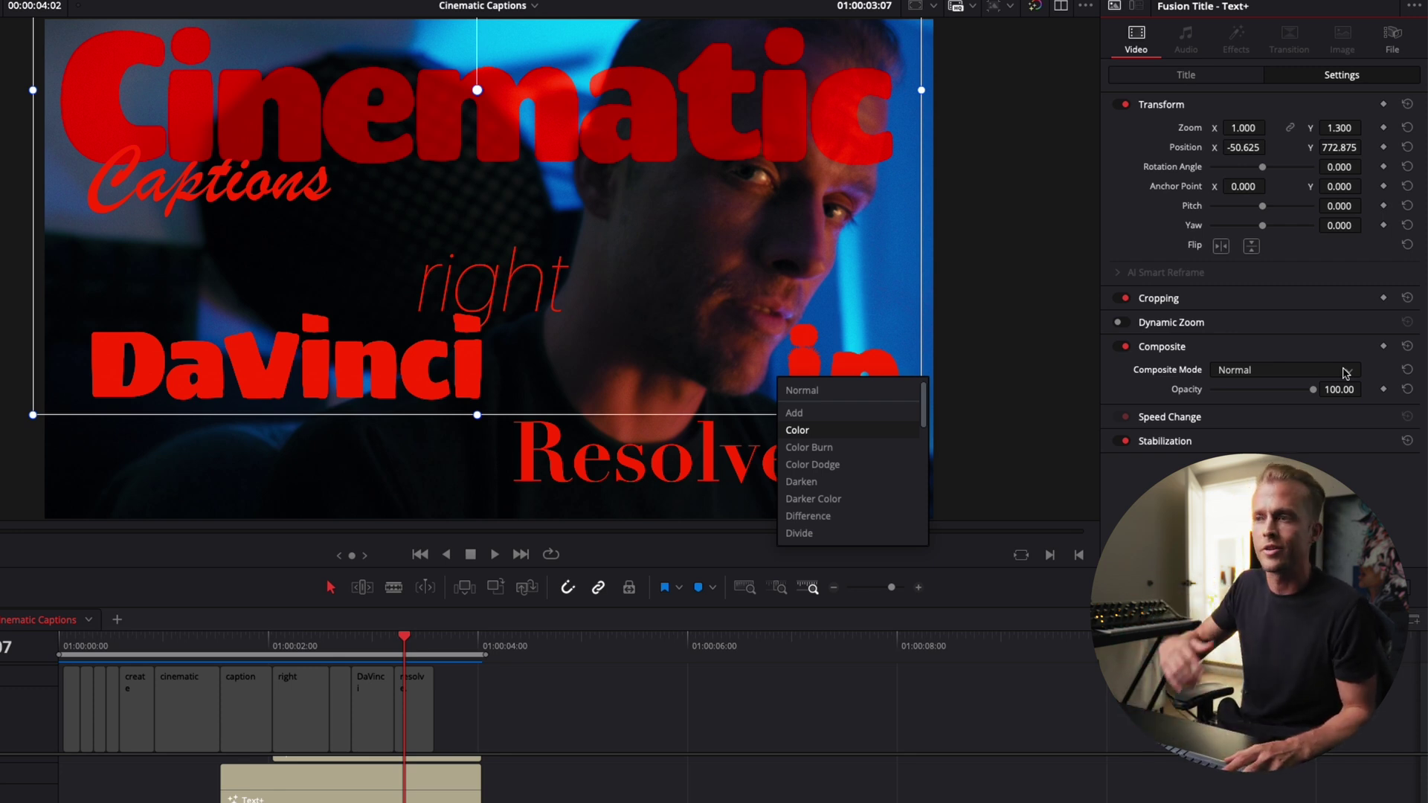
key("Return")
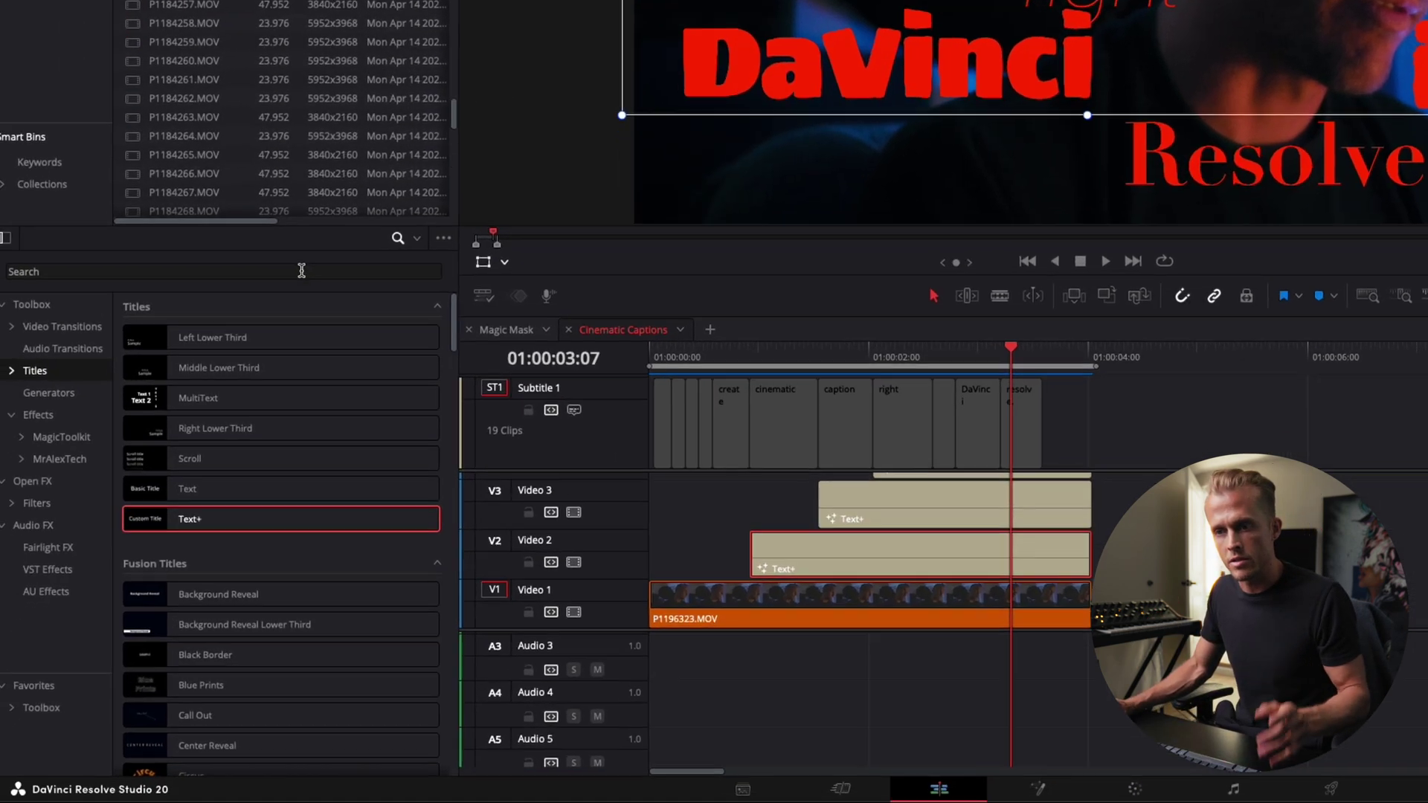
- Search the effects library for "drop" and apply the Open FX Drop Shadow to the "Cinematic" title
left_click(301, 270)
type("drop")
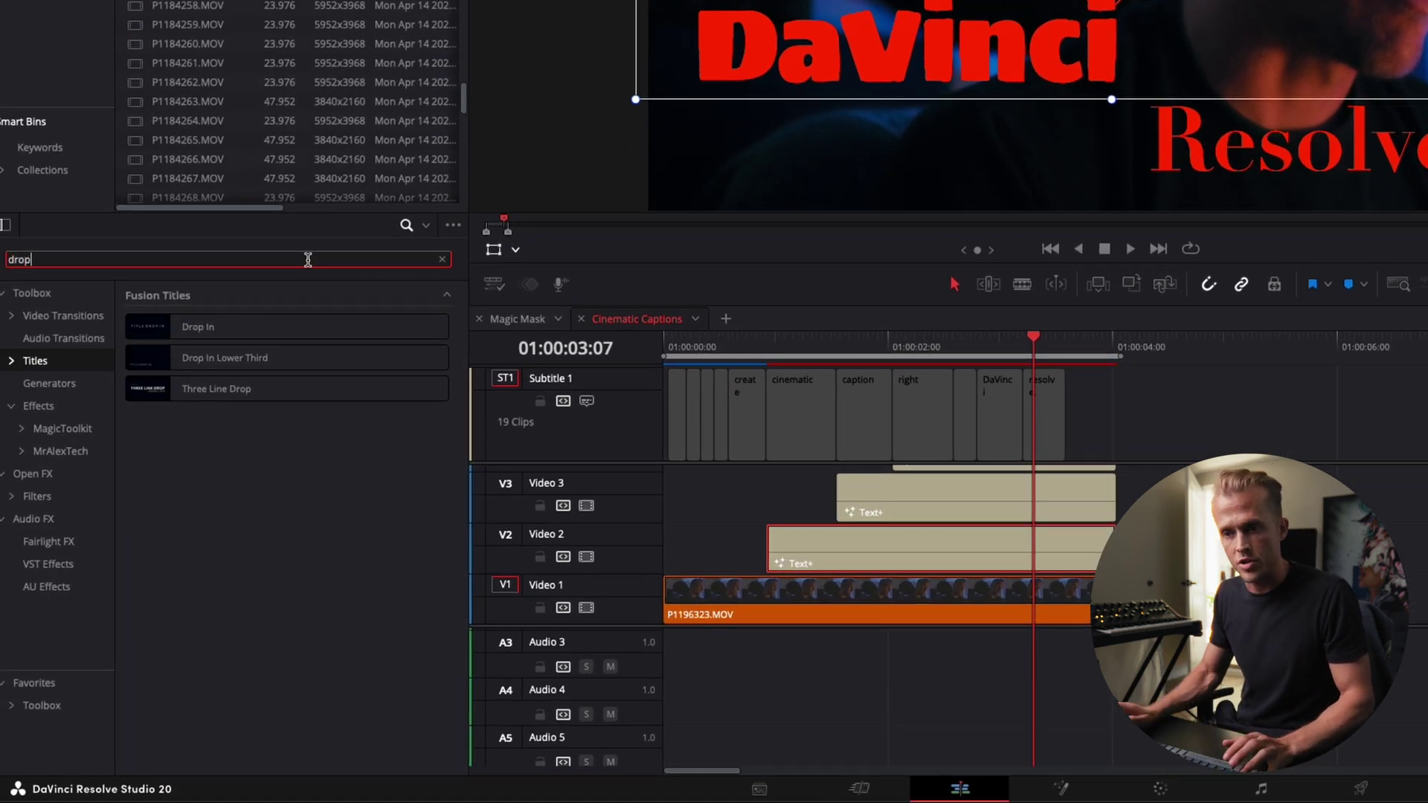
left_click(52, 476)
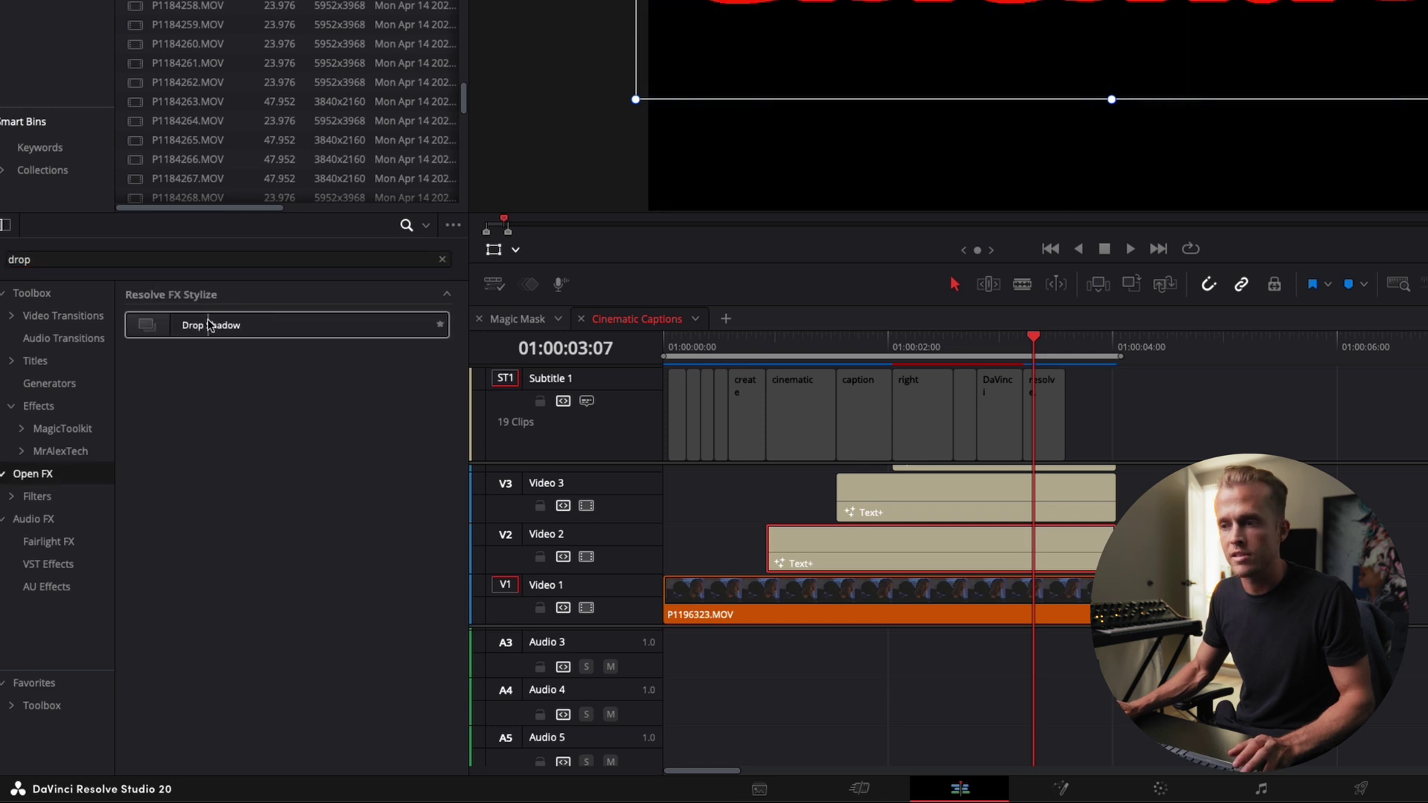
left_click_drag(198, 325, 855, 556)
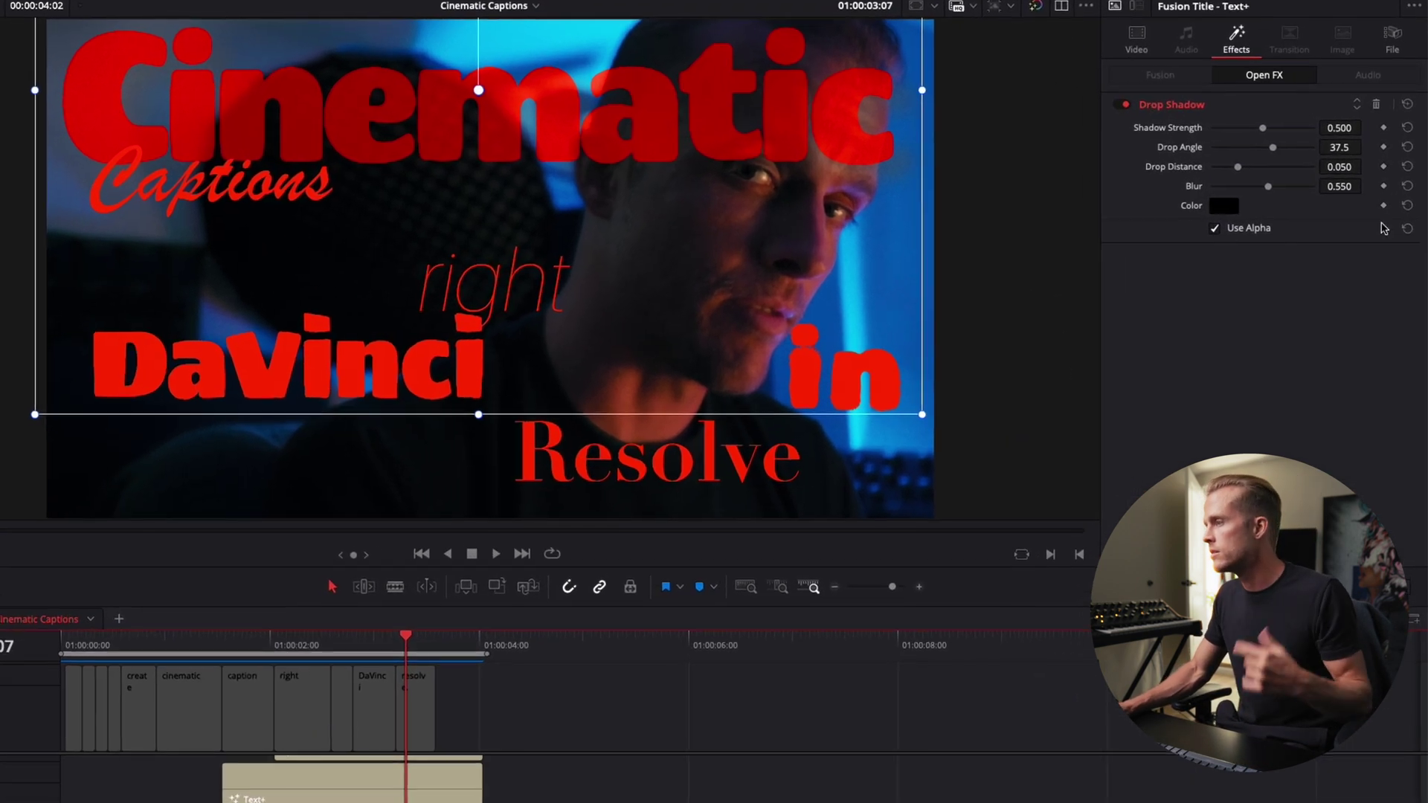
- Turn the "Cinematic" drop shadow into a red glow with drop distance 0, shadow strength 0.729 and blur 0.736
left_click(1224, 205)
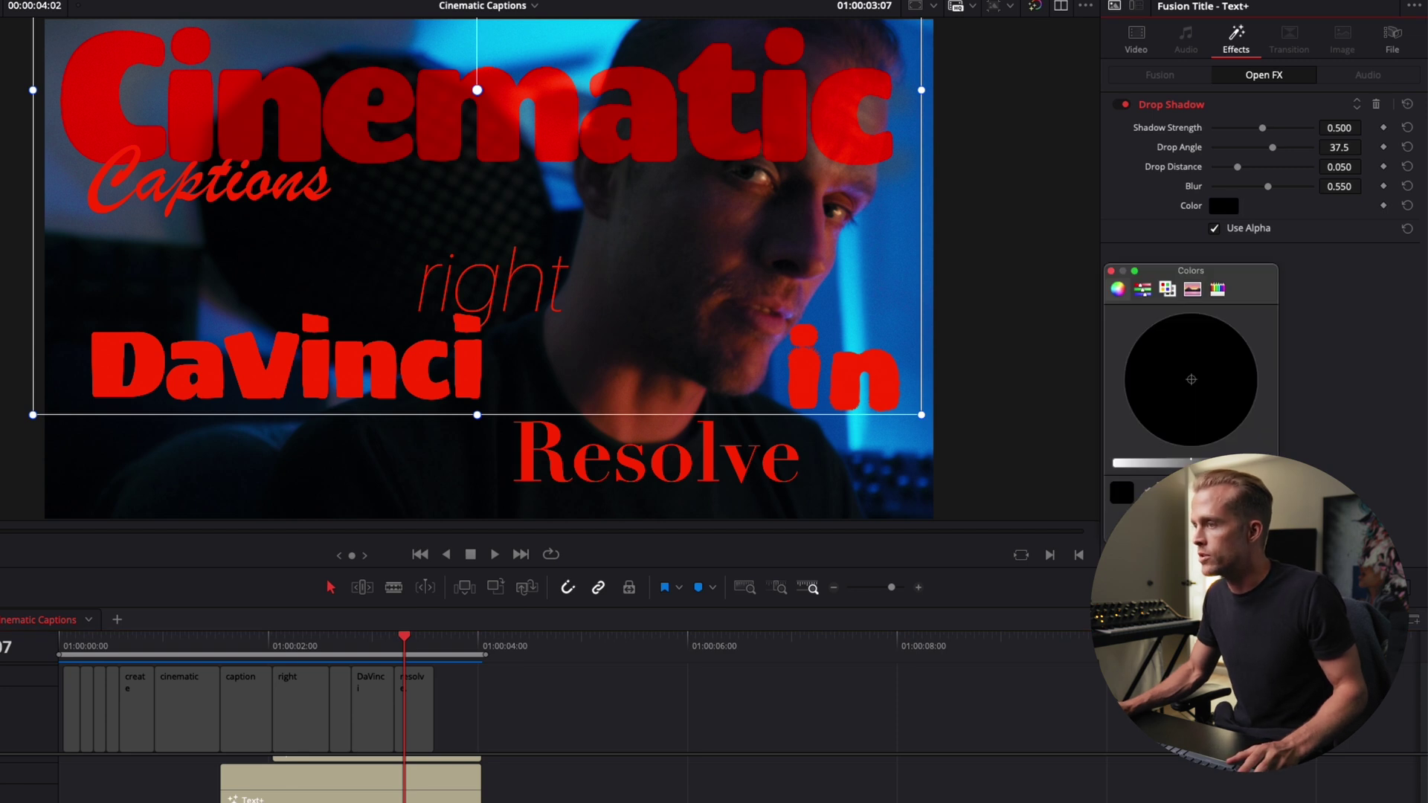
left_click(1254, 362)
left_click(1110, 271)
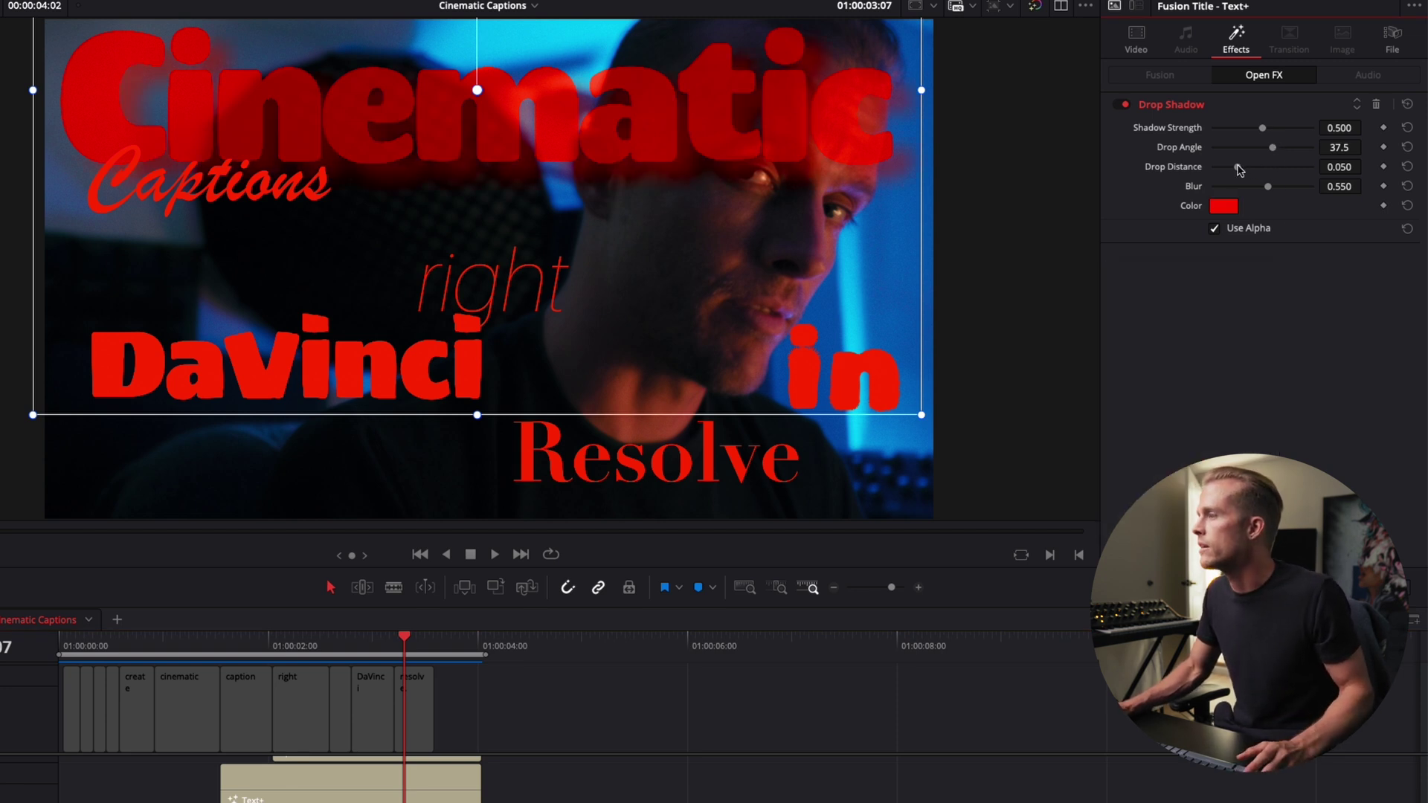
left_click_drag(1238, 171, 1010, 149)
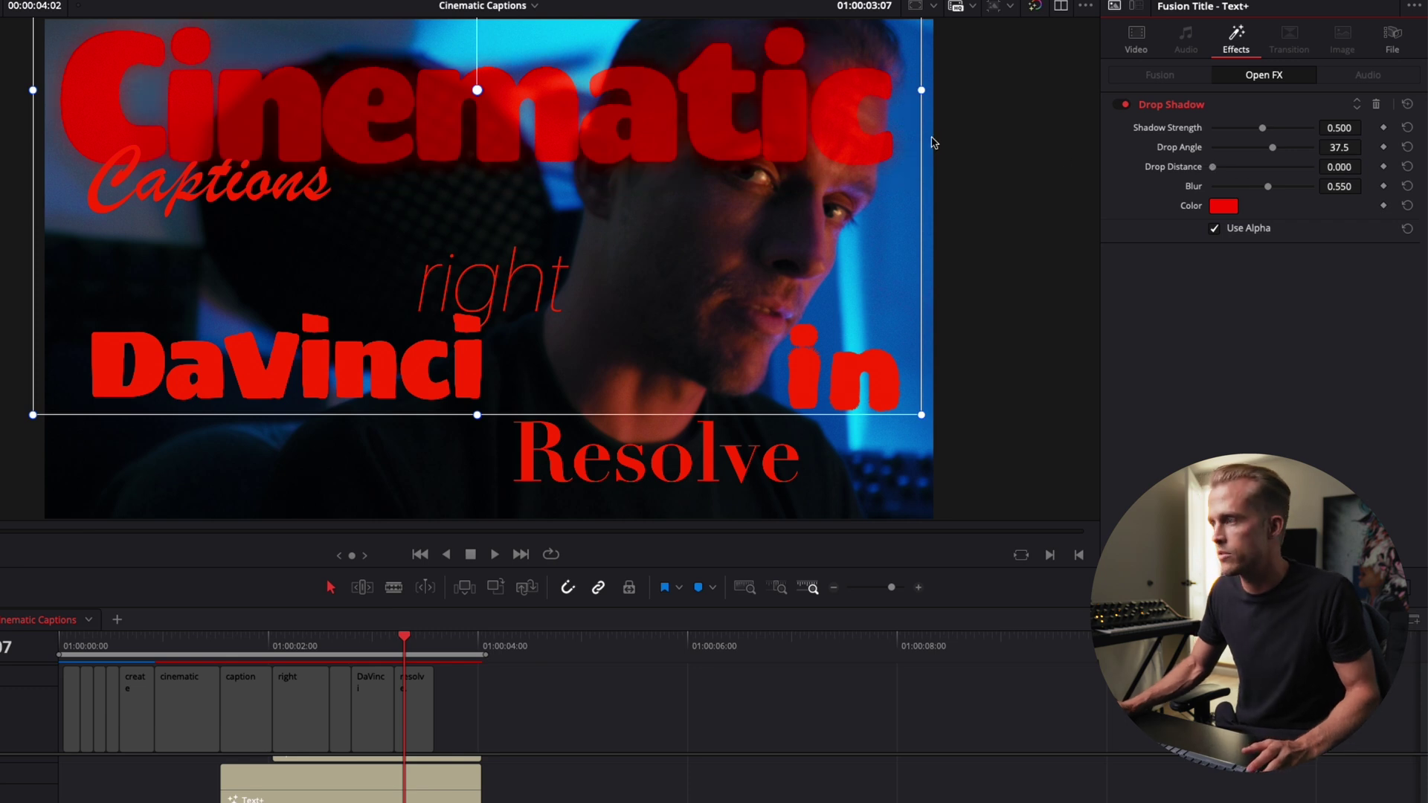
left_click_drag(1266, 129, 1288, 195)
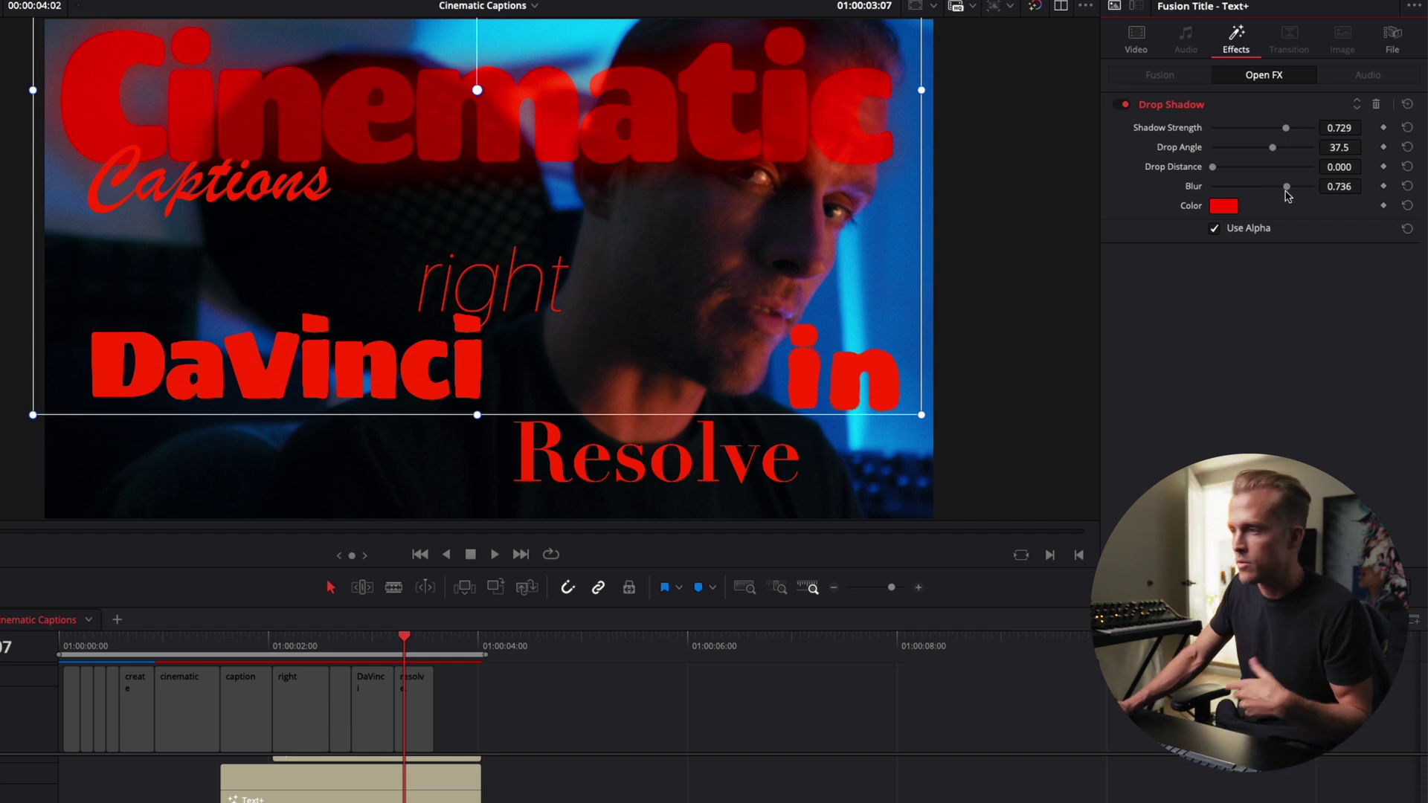
- Set the composite mode of the "Captions" title to Add, with the playhead at 01:00:01:20
left_click(331, 794)
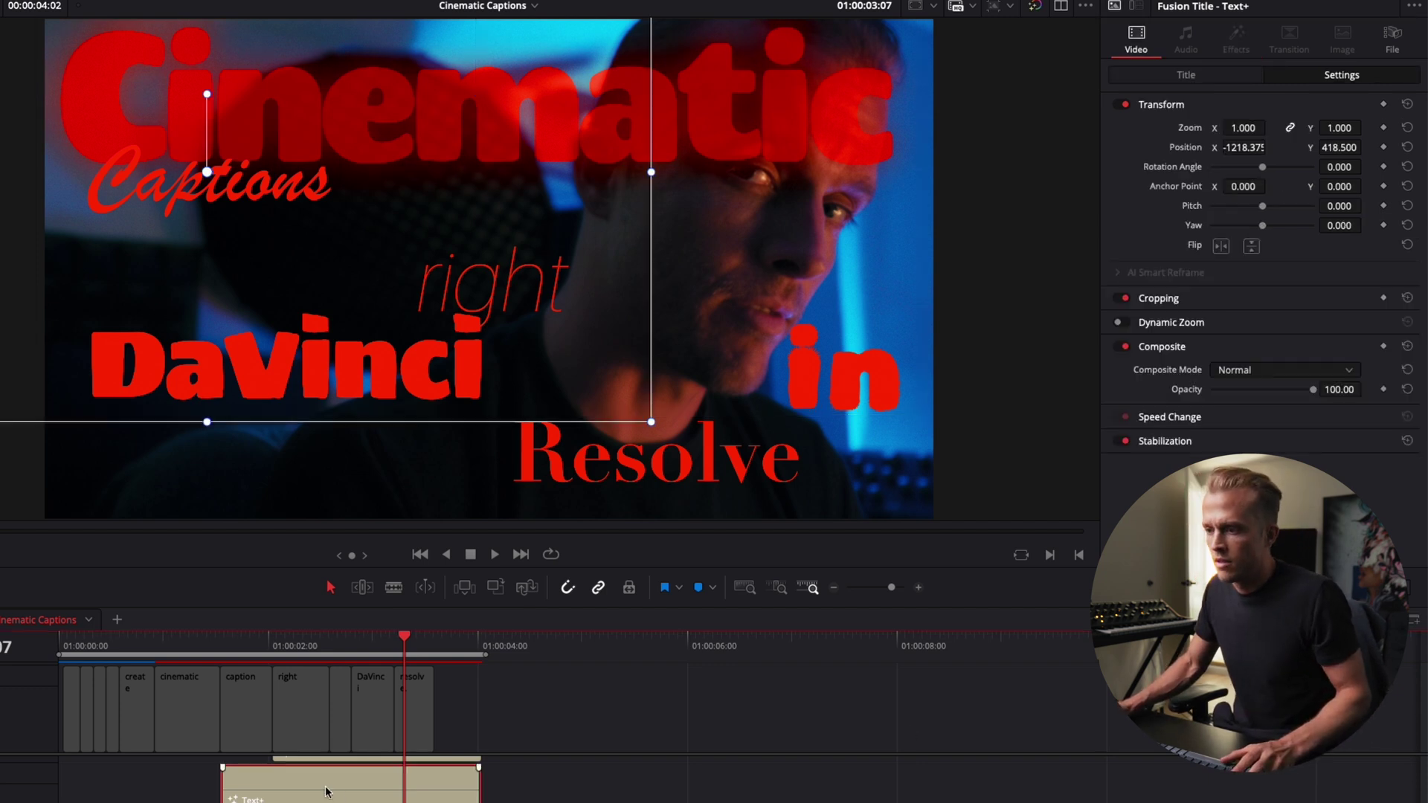
left_click(251, 647)
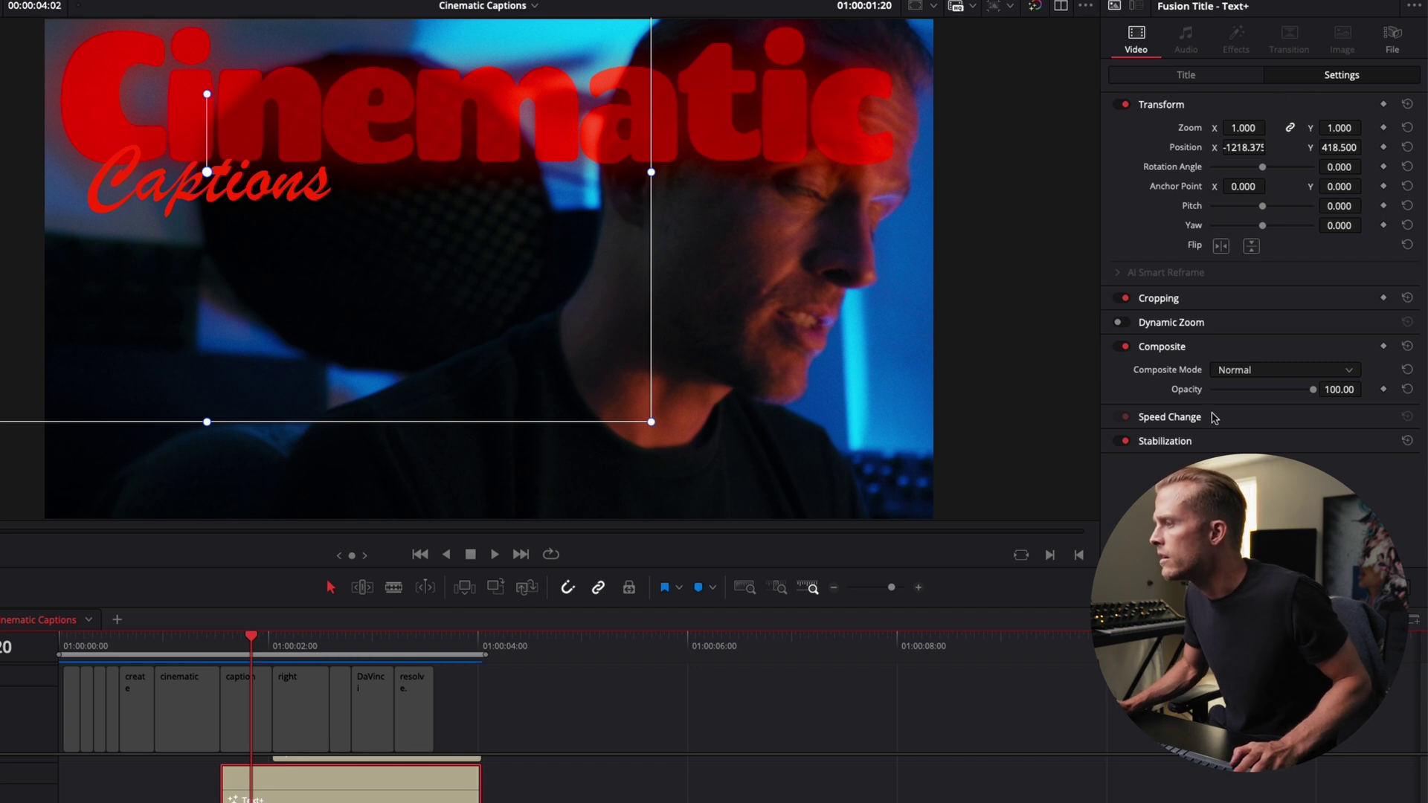
left_click(1283, 371)
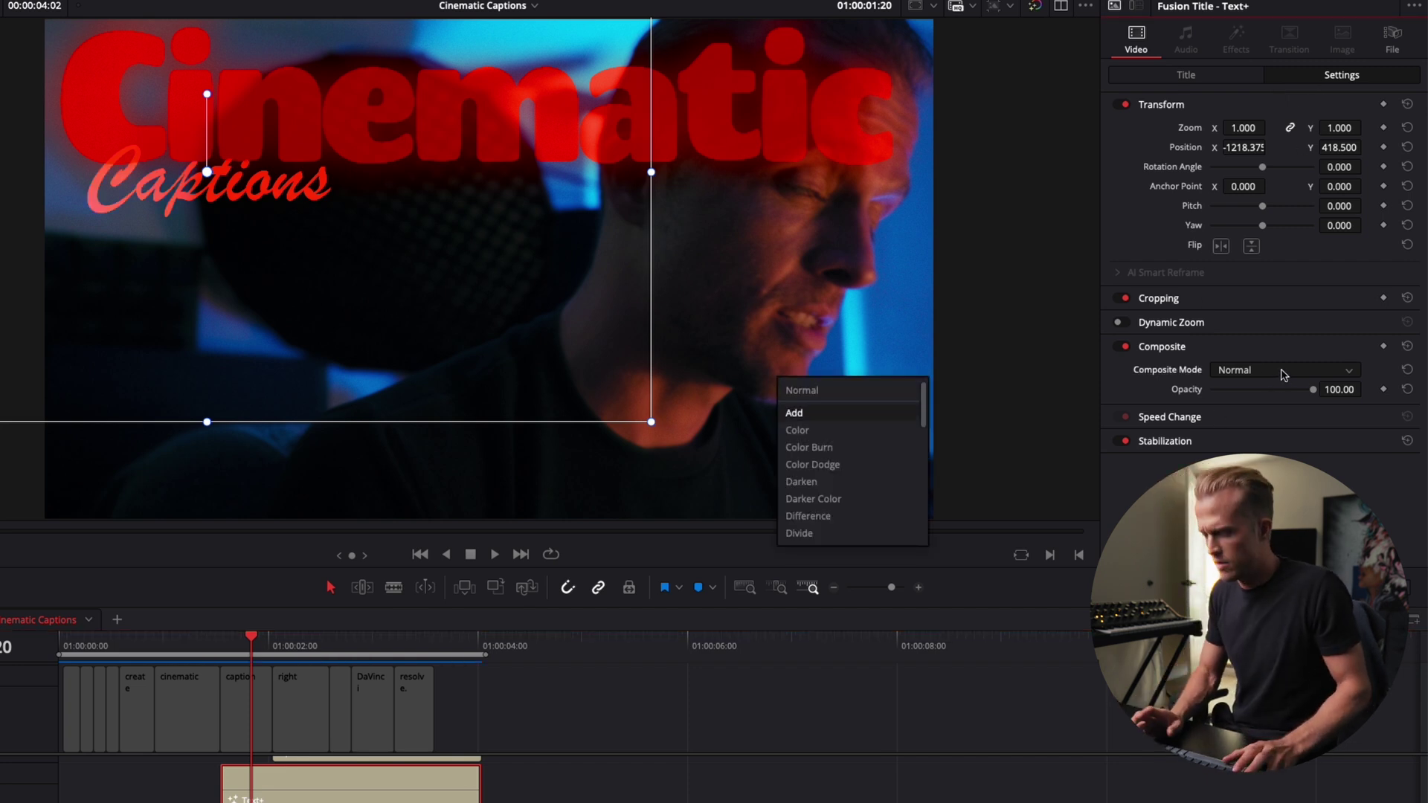
left_click(793, 413)
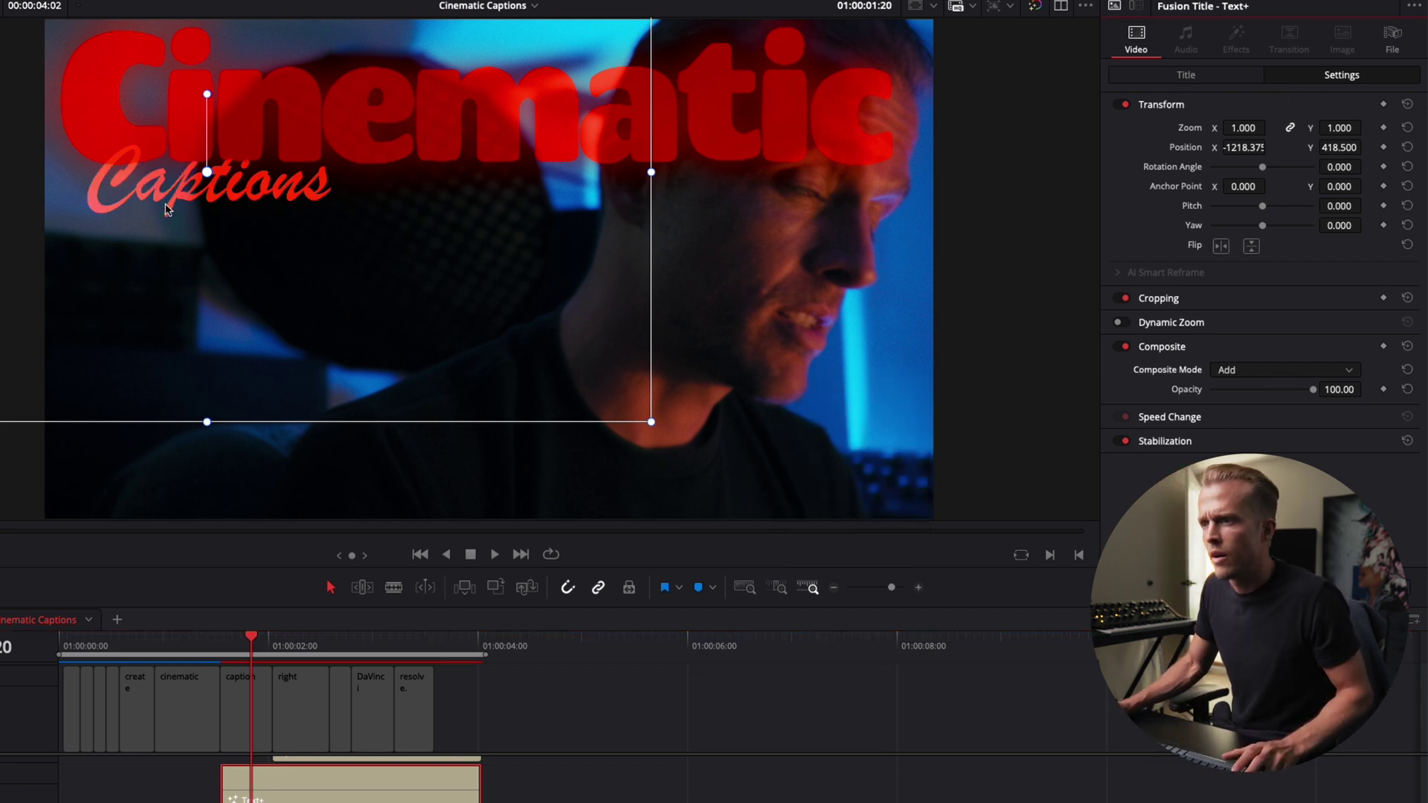
- Compare other composite modes on the "Captions" title, such as Color Burn, Difference and Divide, and keep Add
left_click(1313, 370)
key("Down")
key("Down")
key("Down")
key("Down")
key("Down")
key("Down")
key("Down")
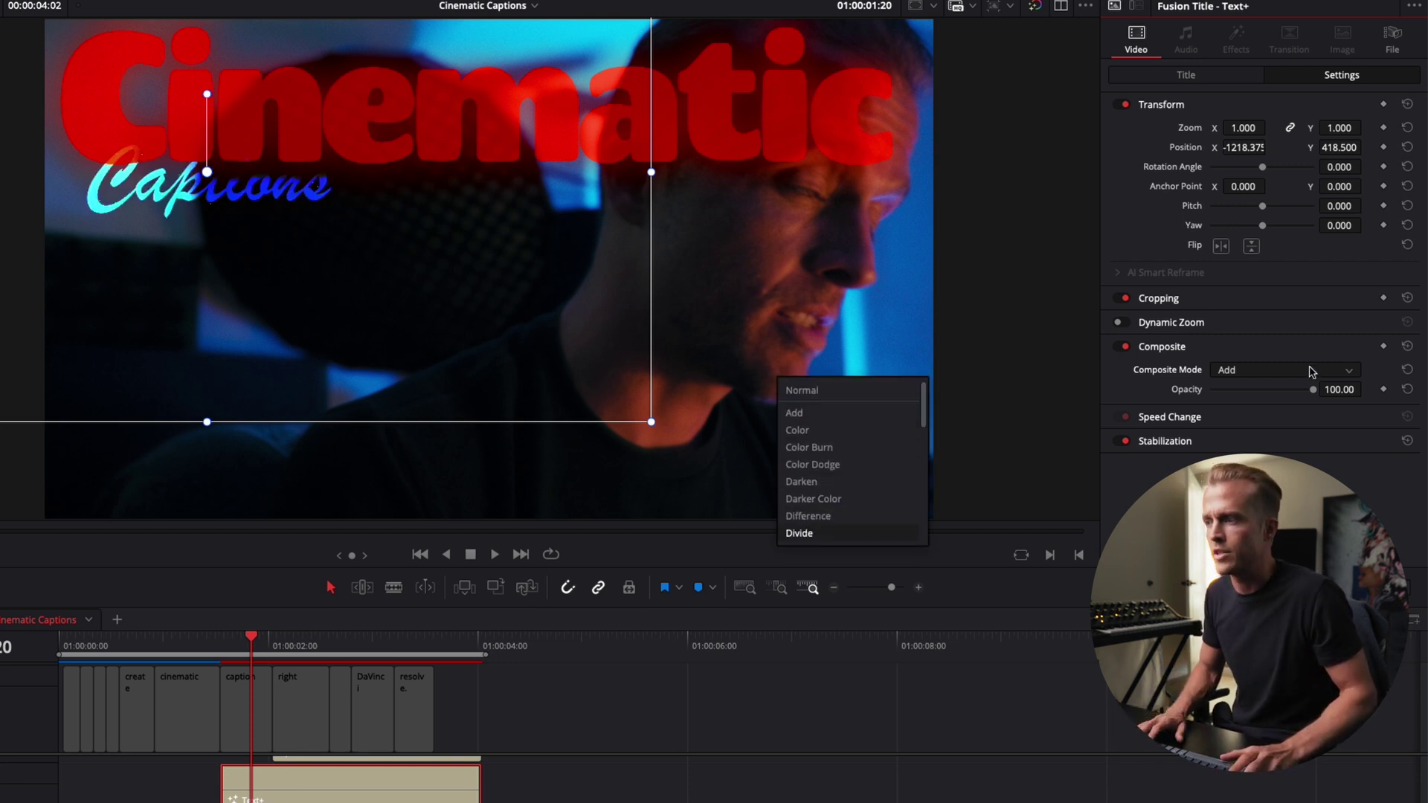
key("Up")
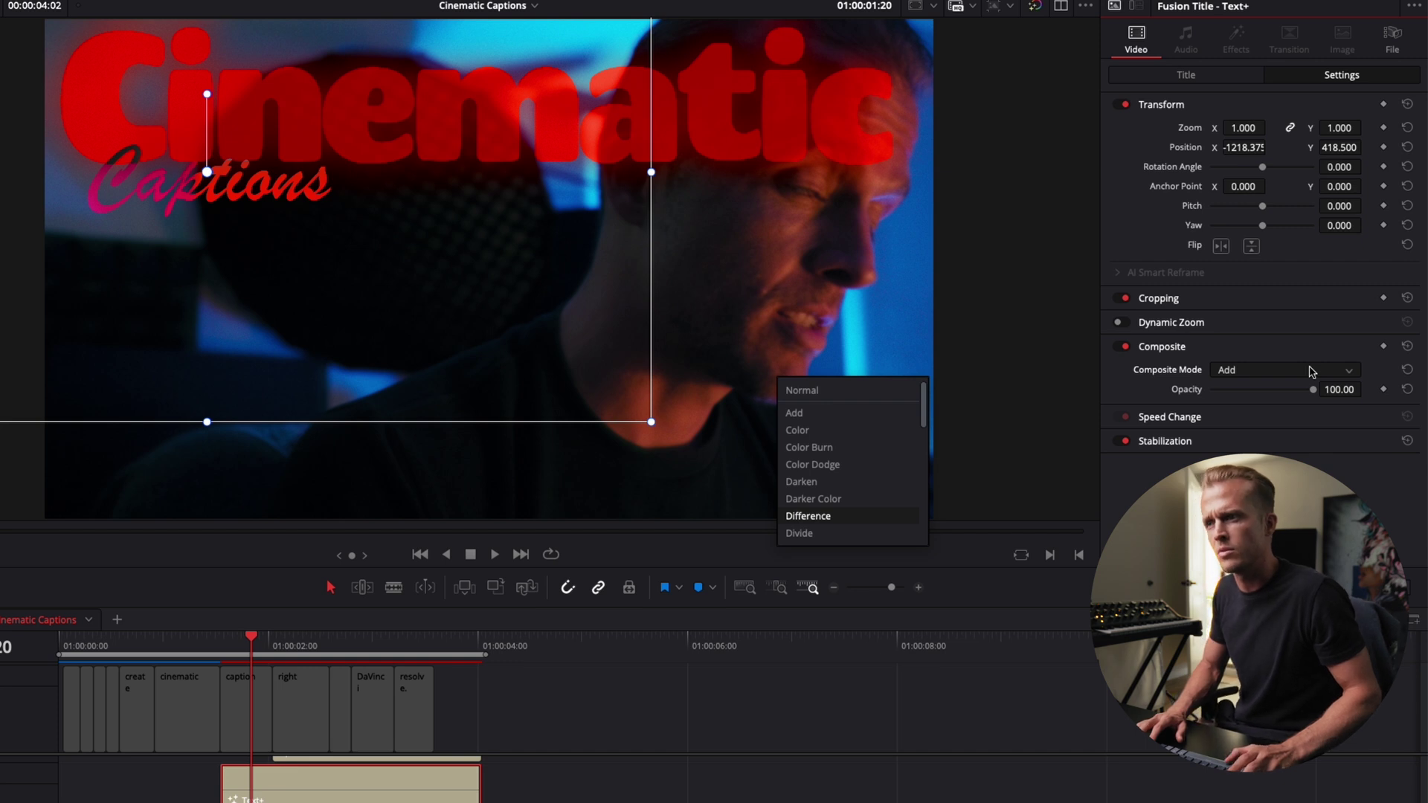
key("Up")
key("Up")
key("Up")
key("Up")
key("Up")
key("Up")
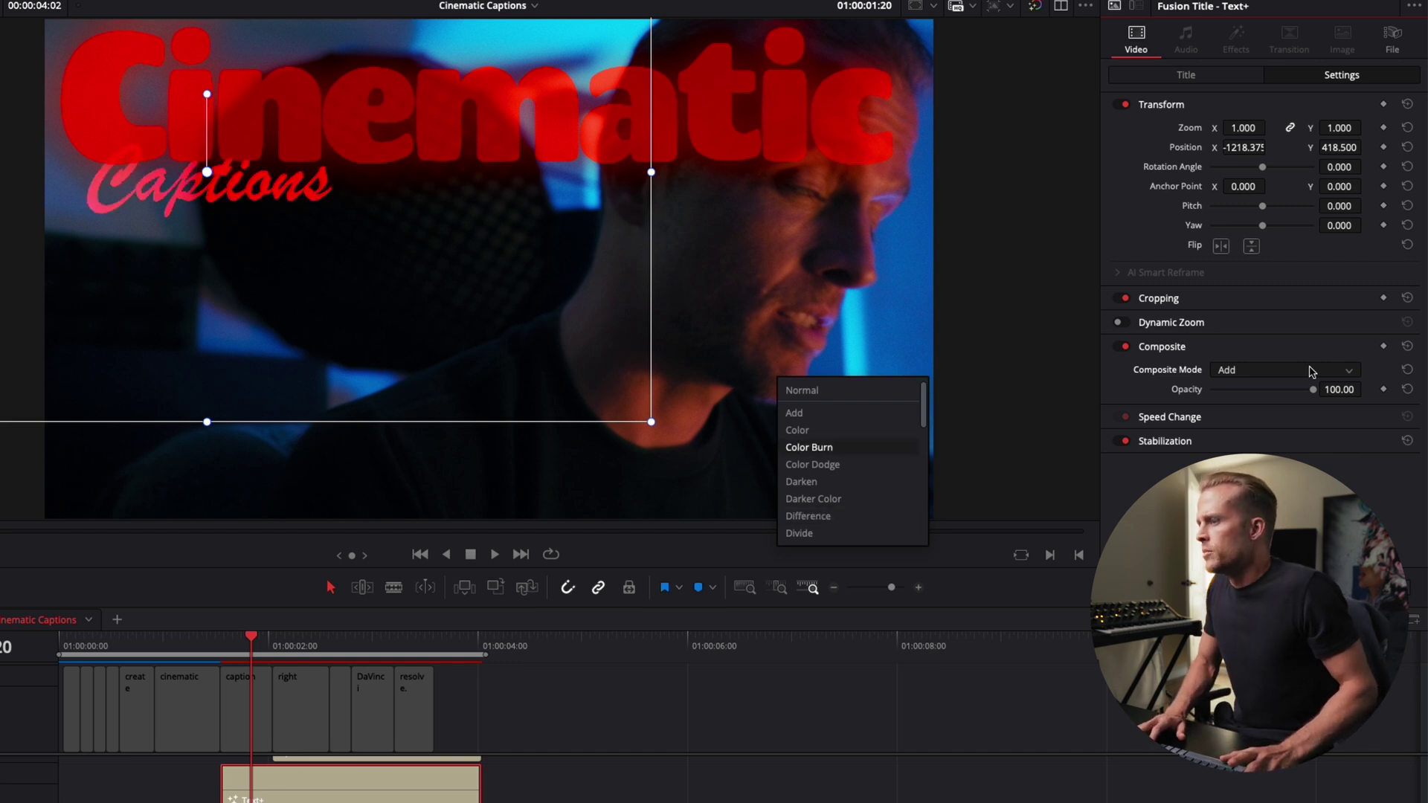
key("Return")
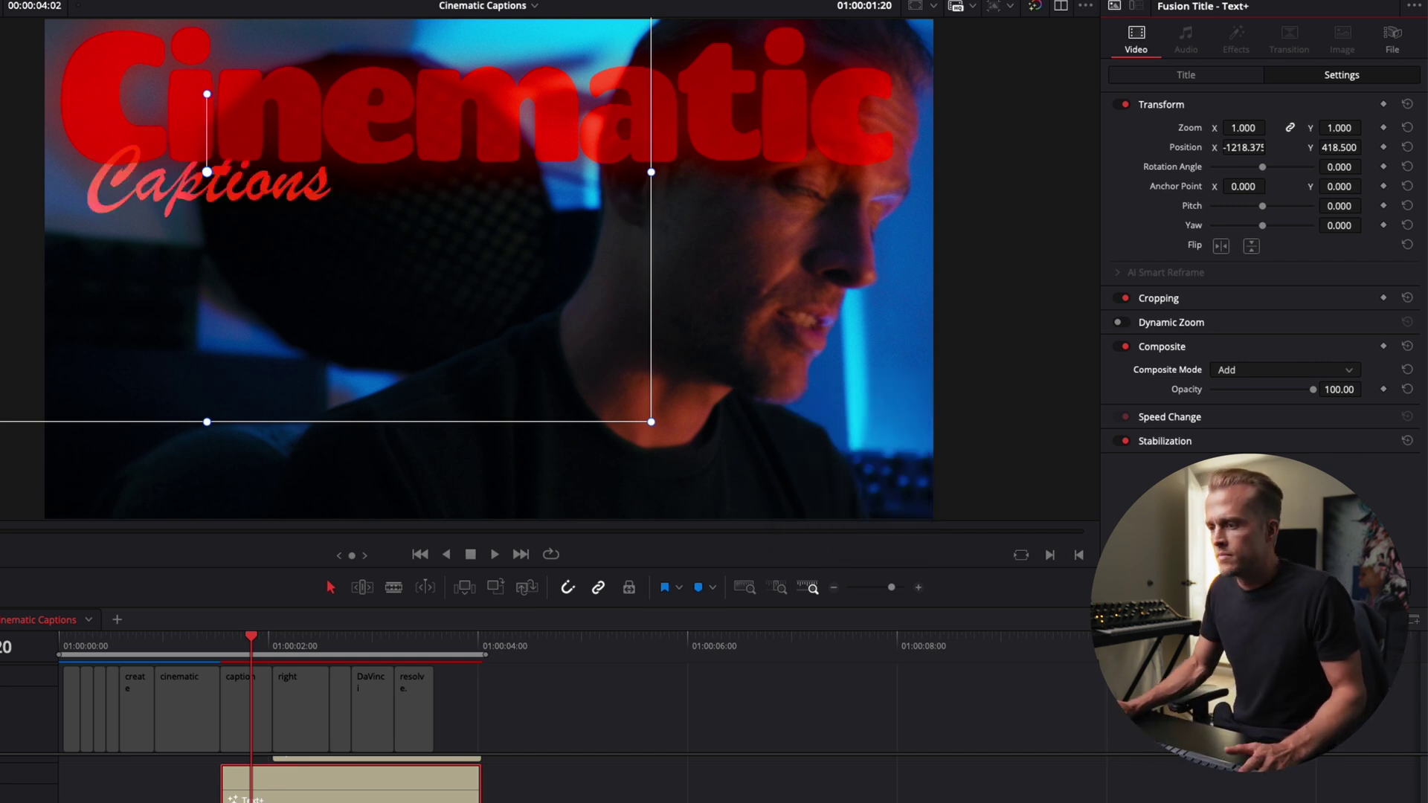
- Set the composite mode of the "right" title to Exclusion, with the playhead at 01:00:02:10
left_click(556, 794)
scroll(556, 789, "up", 4)
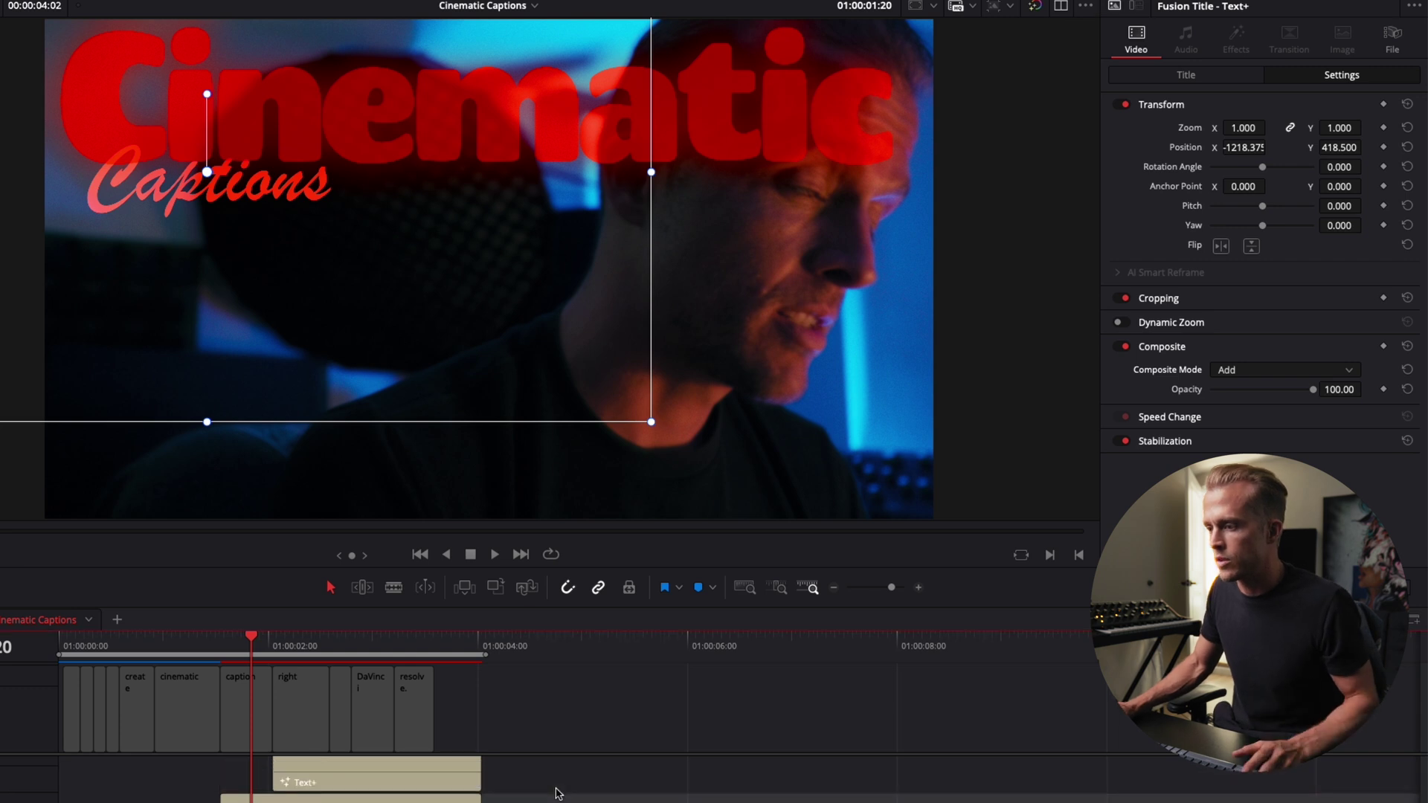
left_click(312, 649)
left_click(352, 801)
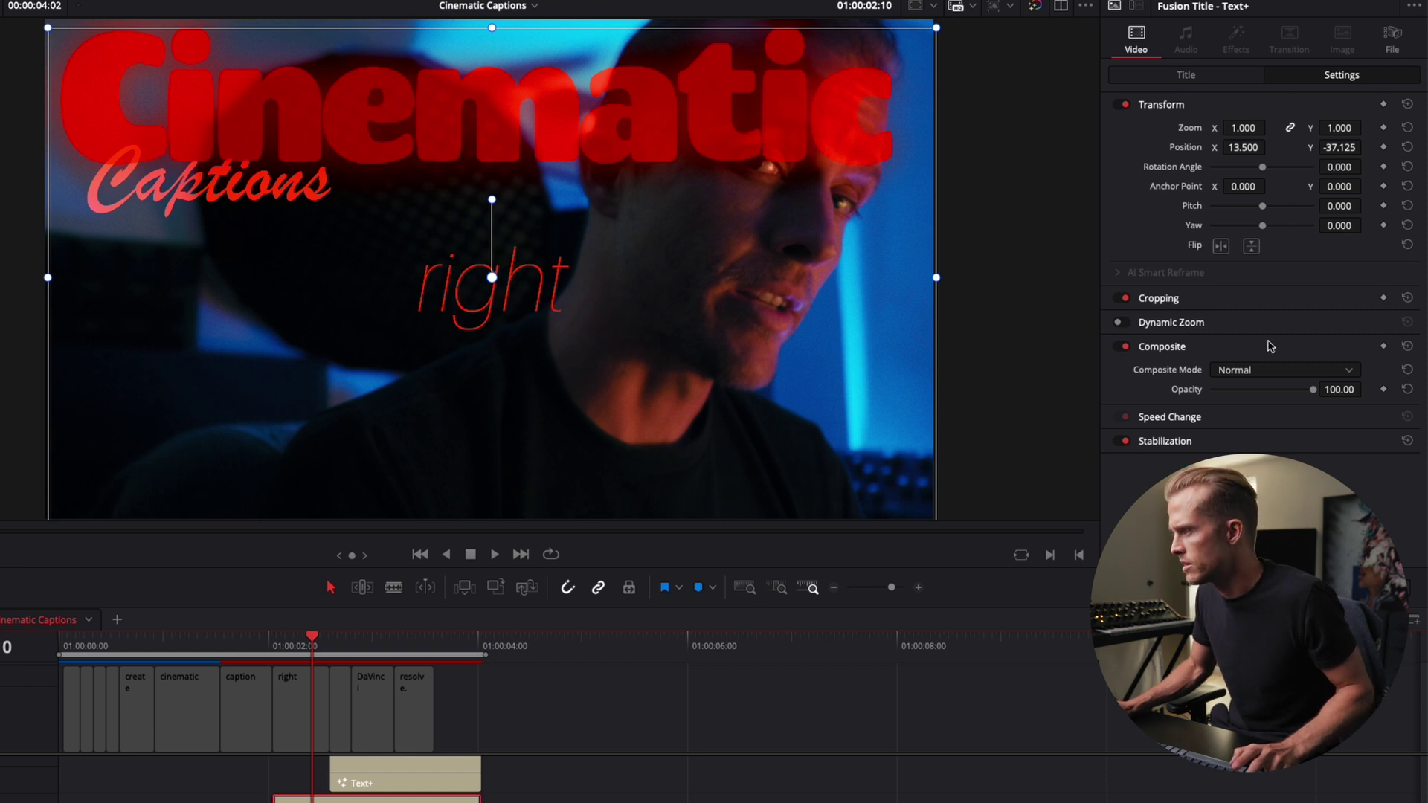
left_click(1274, 376)
key("e")
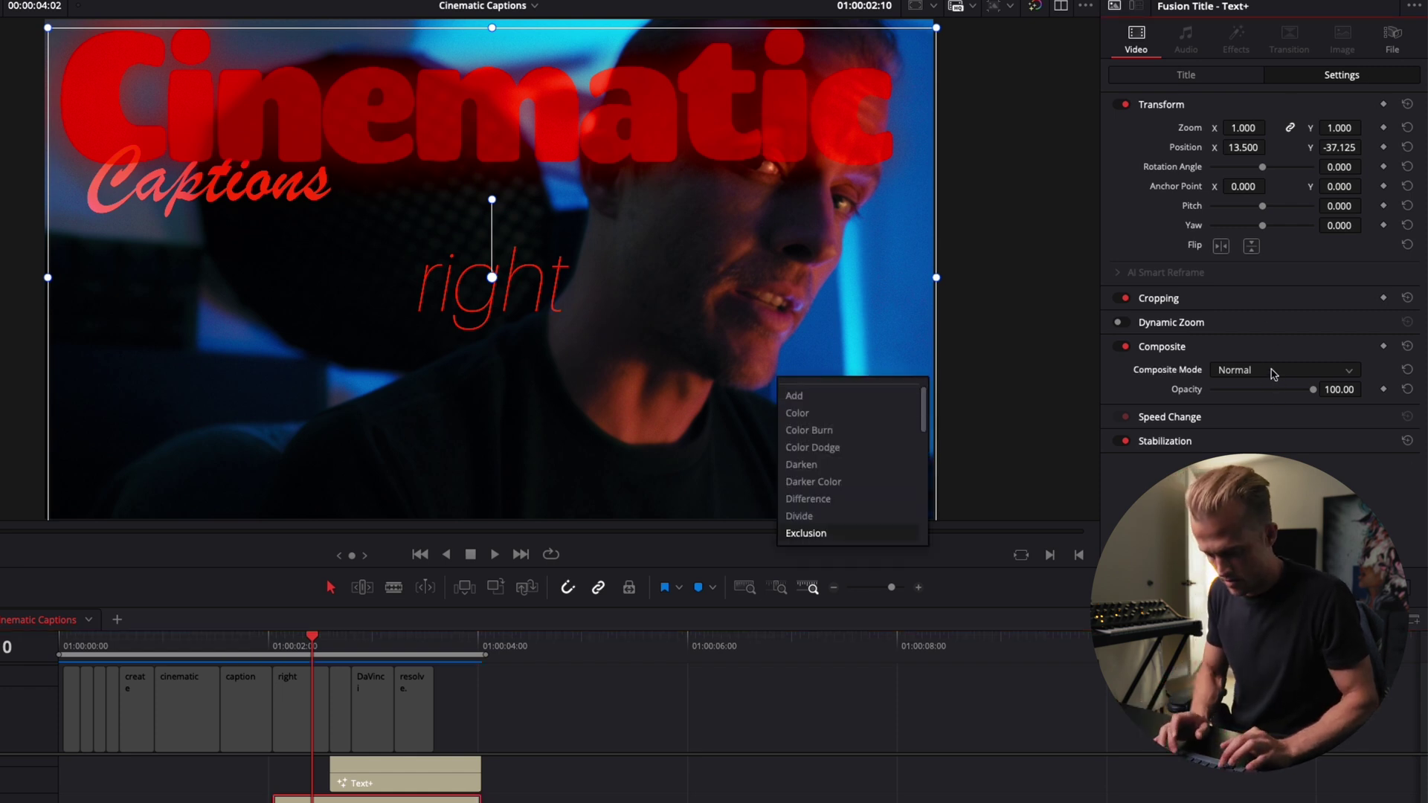
key("Return")
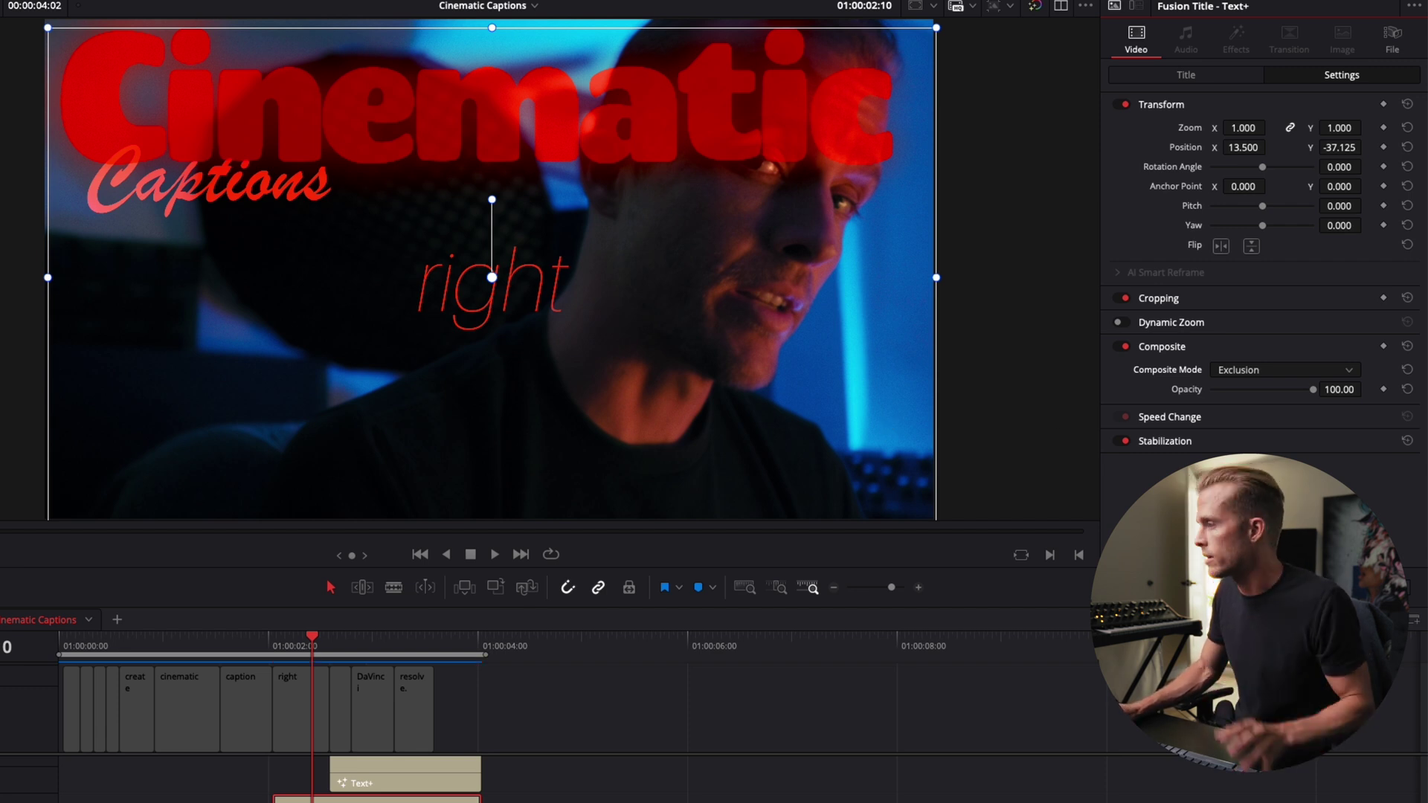
- Set the composite mode of the "in" title to Color and nudge the word slightly down and right
left_click(343, 634)
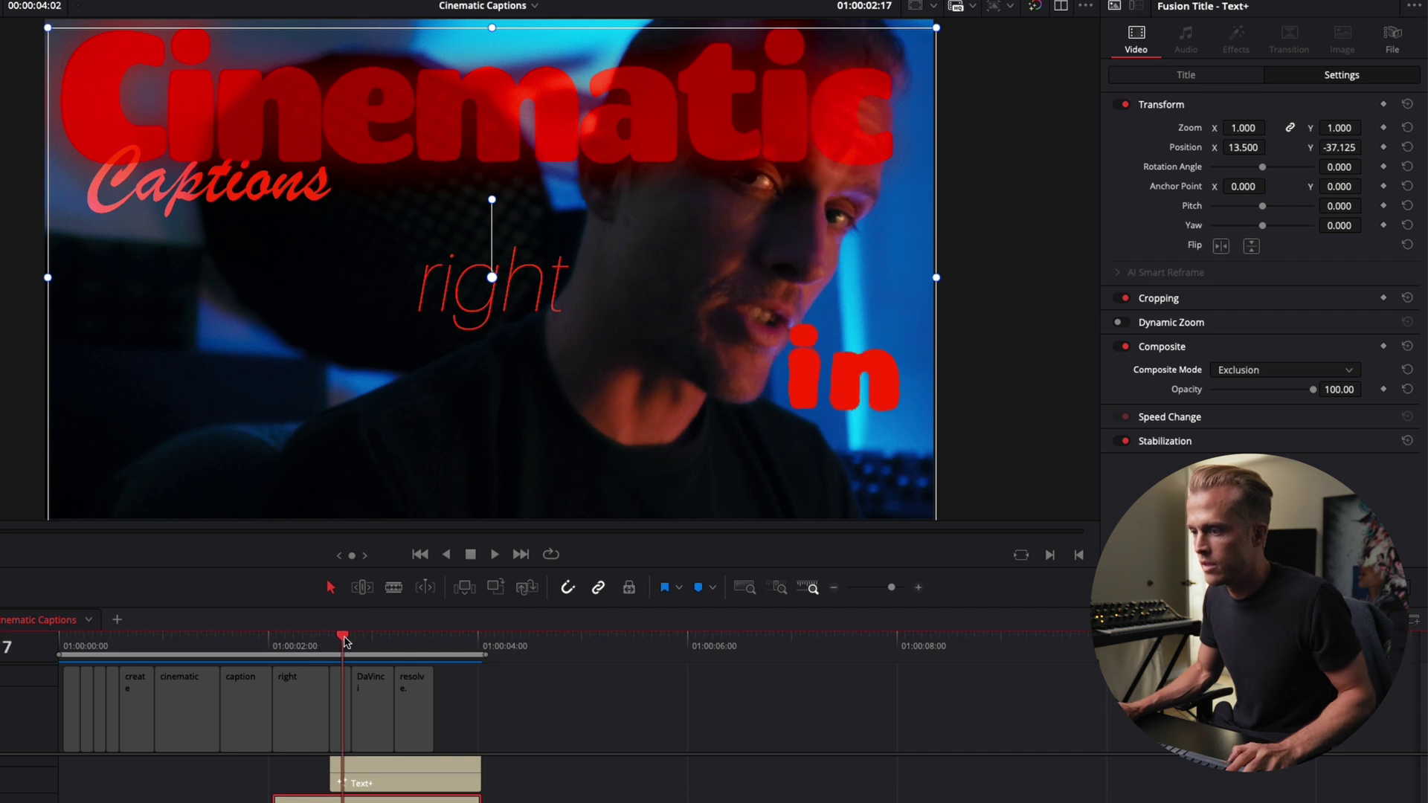
left_click(410, 781)
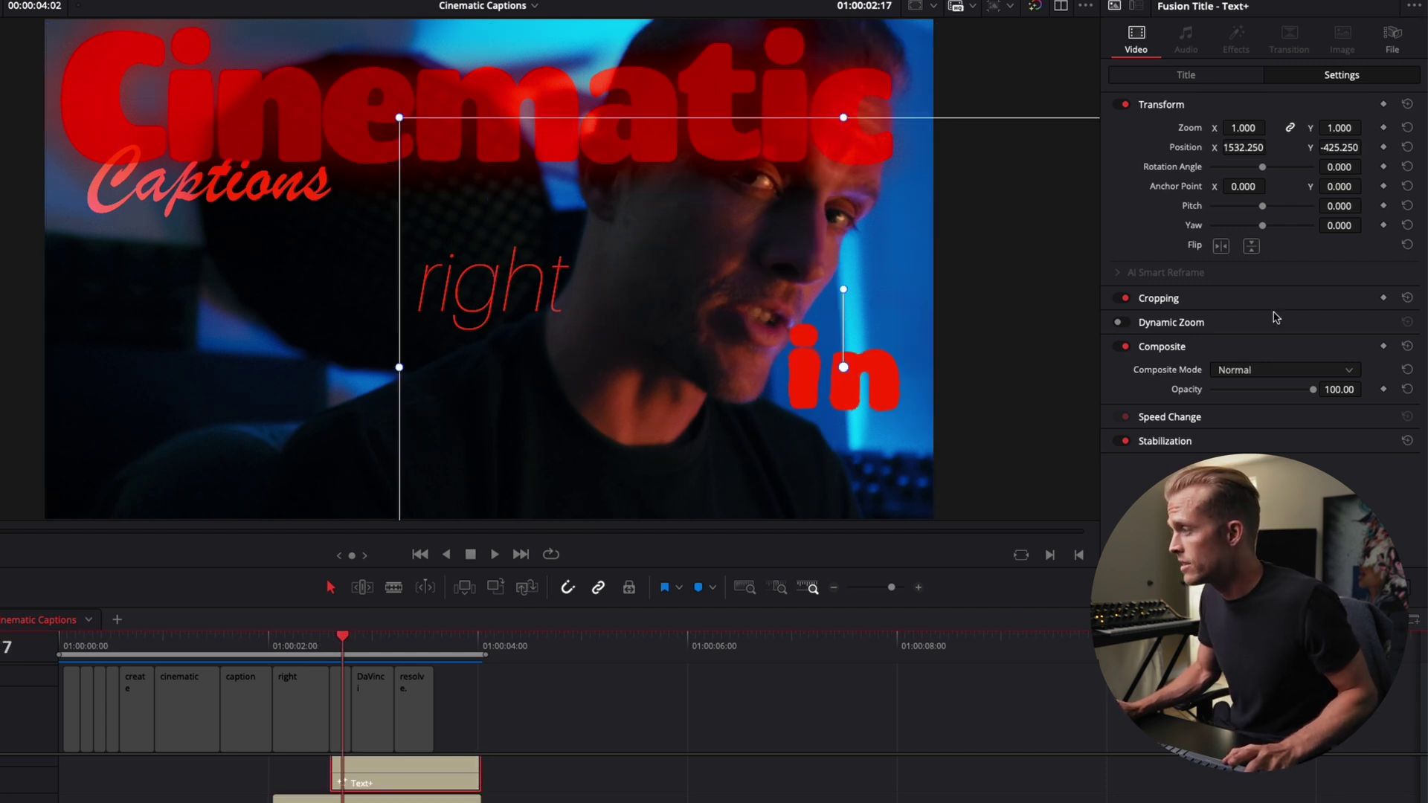
left_click(1282, 370)
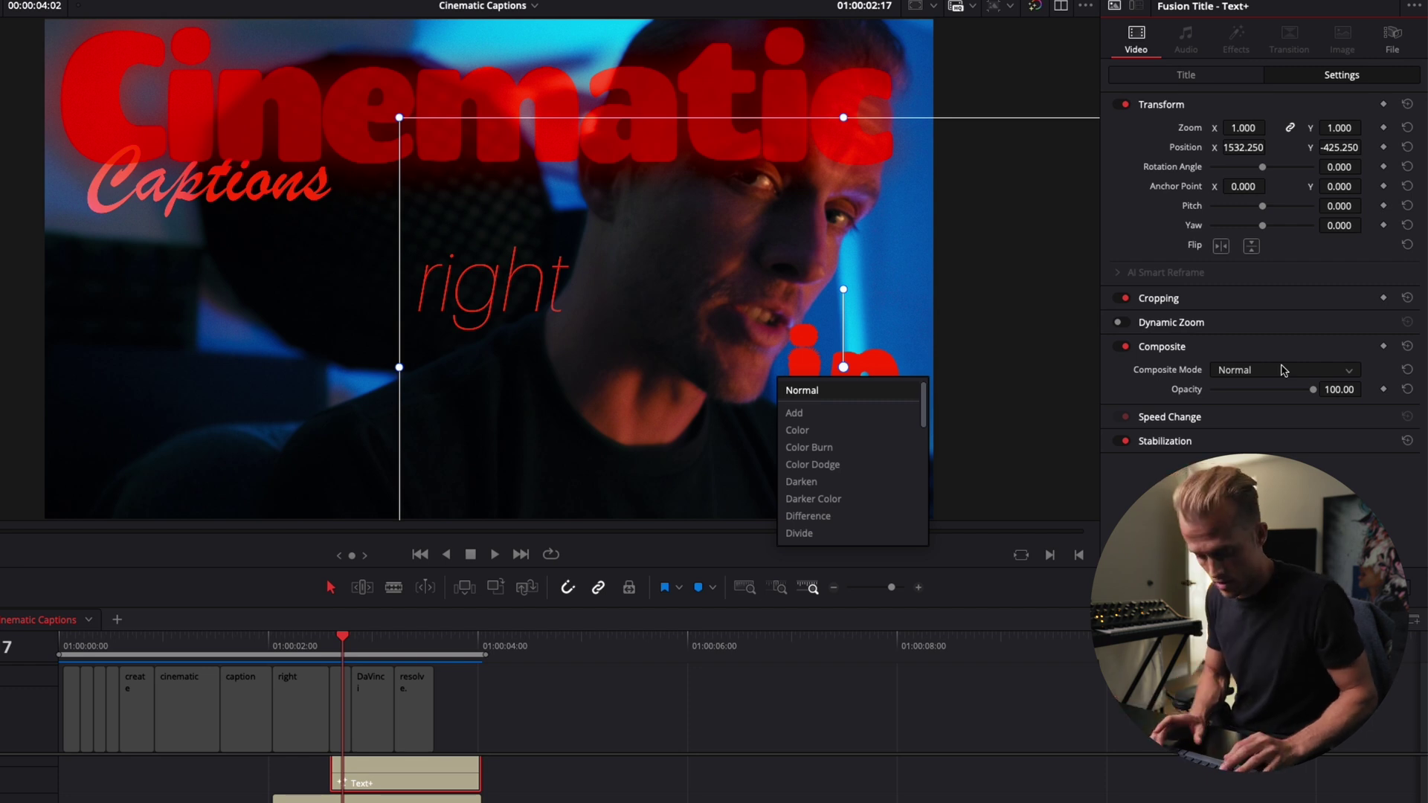
key("Down")
key("Down")
key("Return")
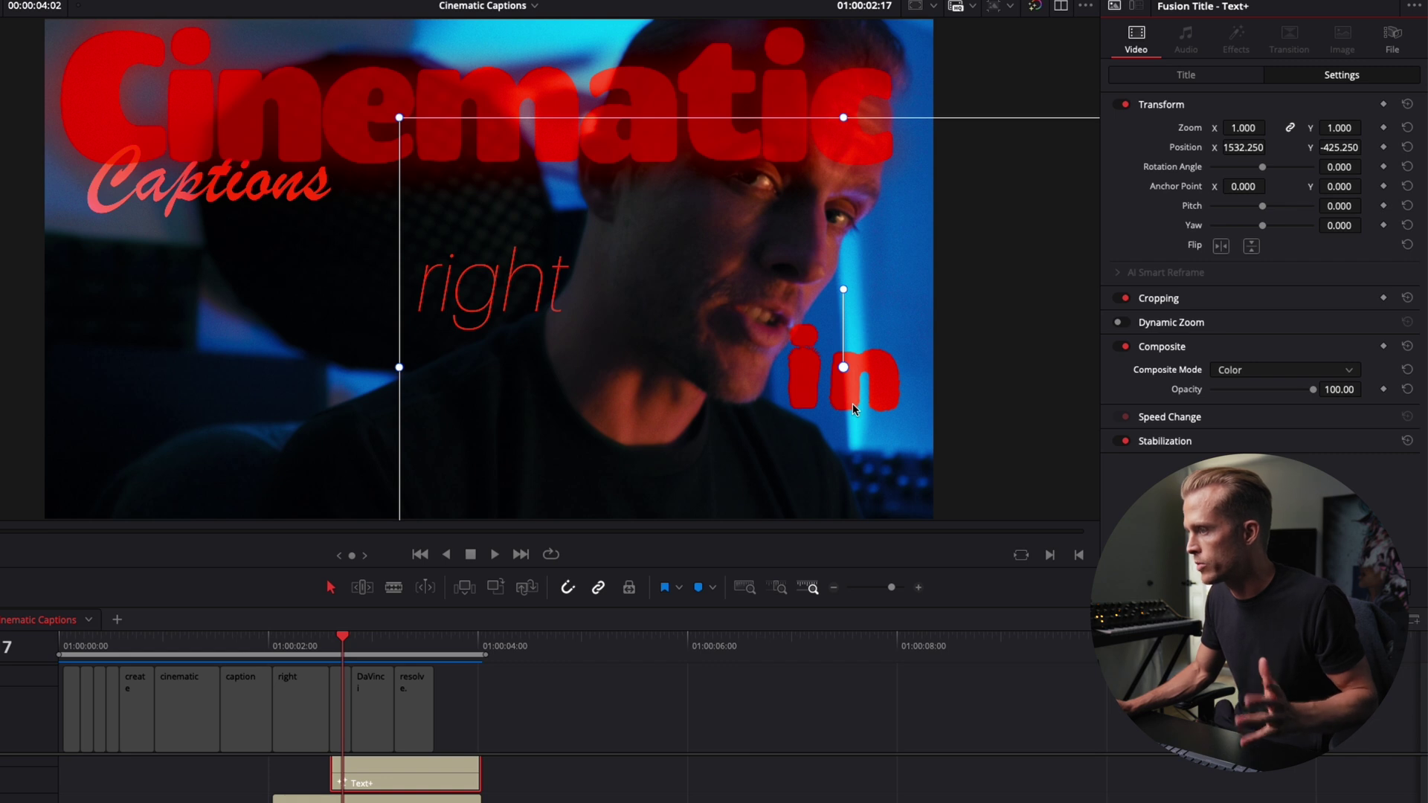
mouse_move(855, 388)
left_mouse_down()
mouse_move(755, 371)
mouse_move(461, 262)
mouse_move(498, 177)
mouse_move(710, 205)
mouse_move(829, 342)
mouse_move(818, 379)
mouse_move(853, 390)
left_mouse_up()
- Apply the Radial Blur effect to the "in" title and reduce its smooth strength to 0.357
scroll(408, 778, "up", 1)
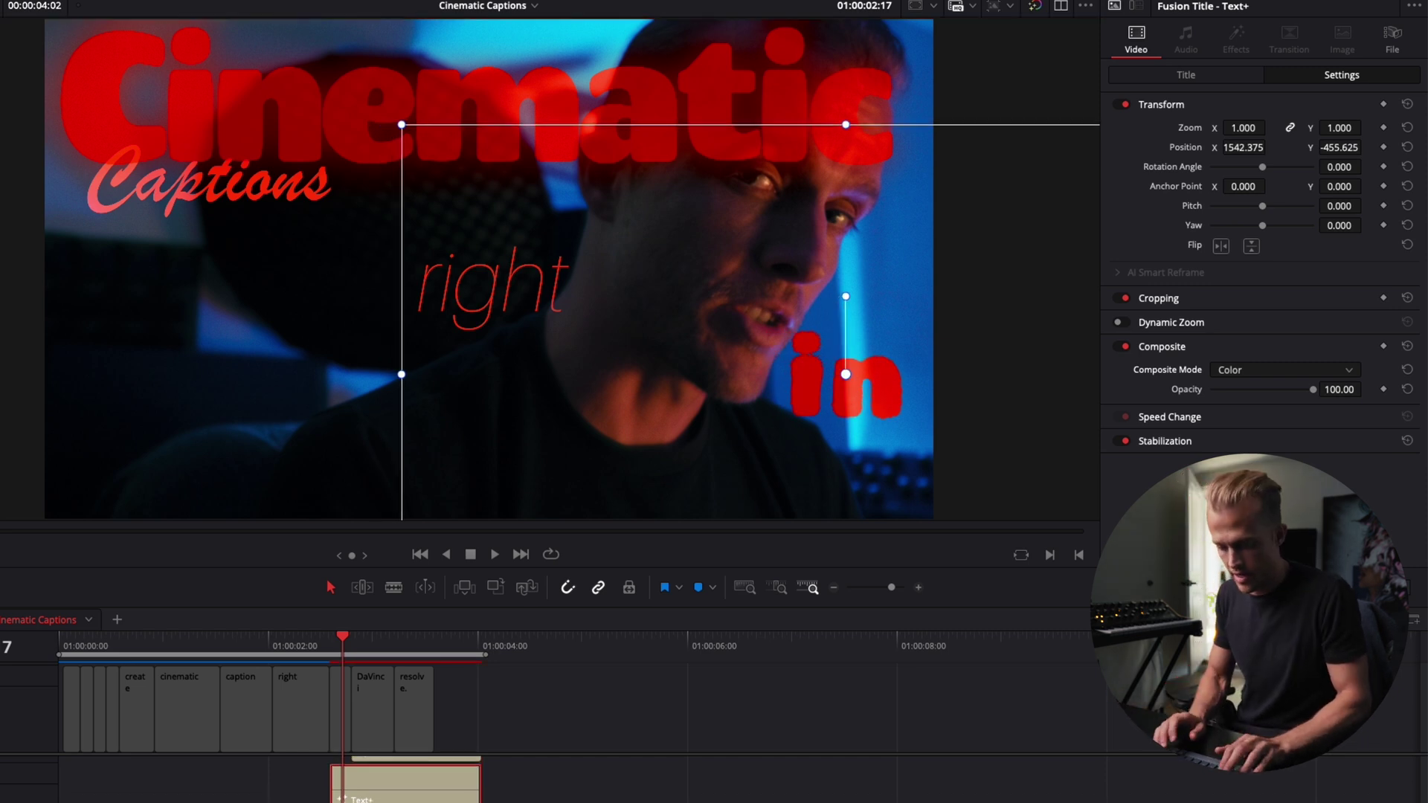
left_click_drag(2, 744, 395, 798)
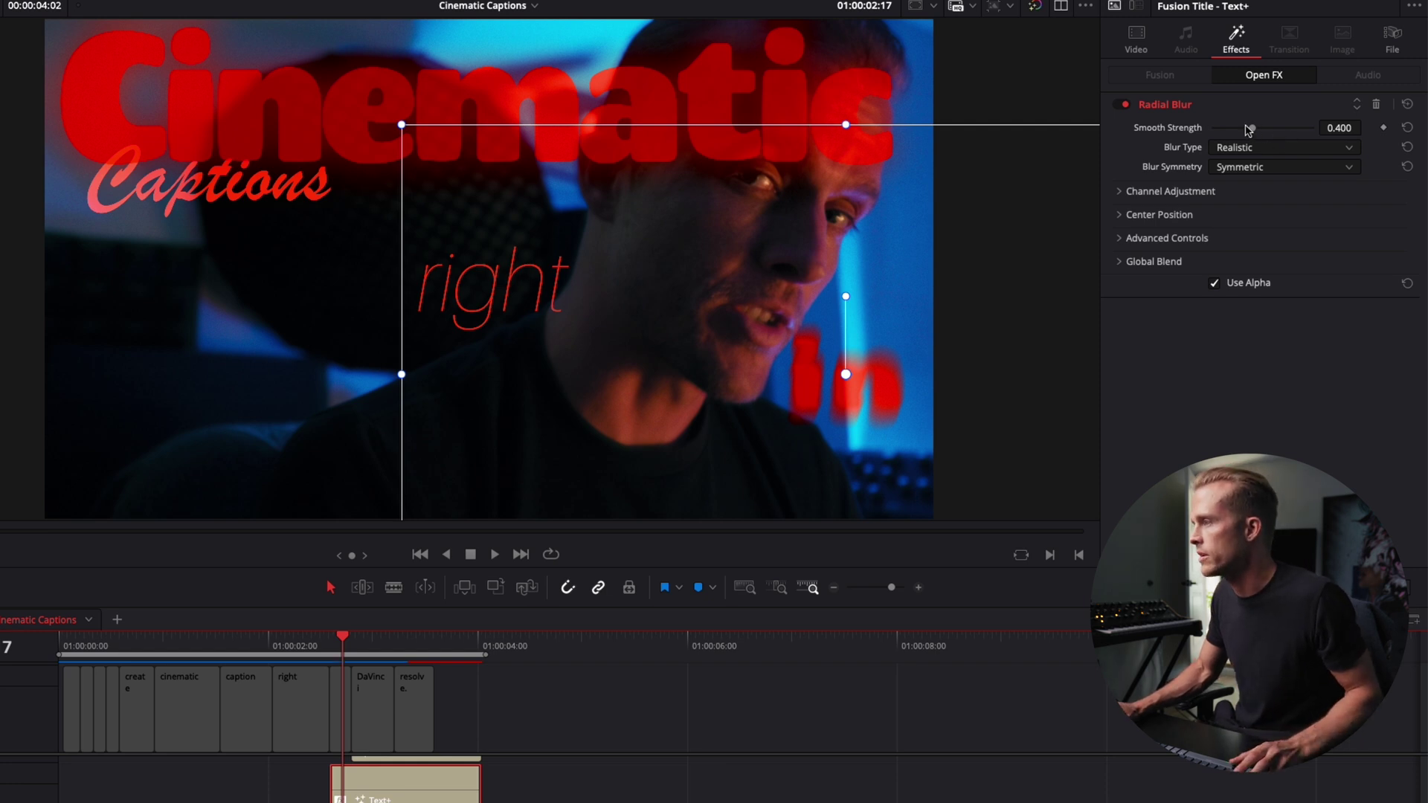
left_click_drag(1251, 128, 1250, 131)
- Set the composite mode of the "DaVinci" title to Difference, with the playhead at 01:00:03:00
scroll(405, 781, "up", 3)
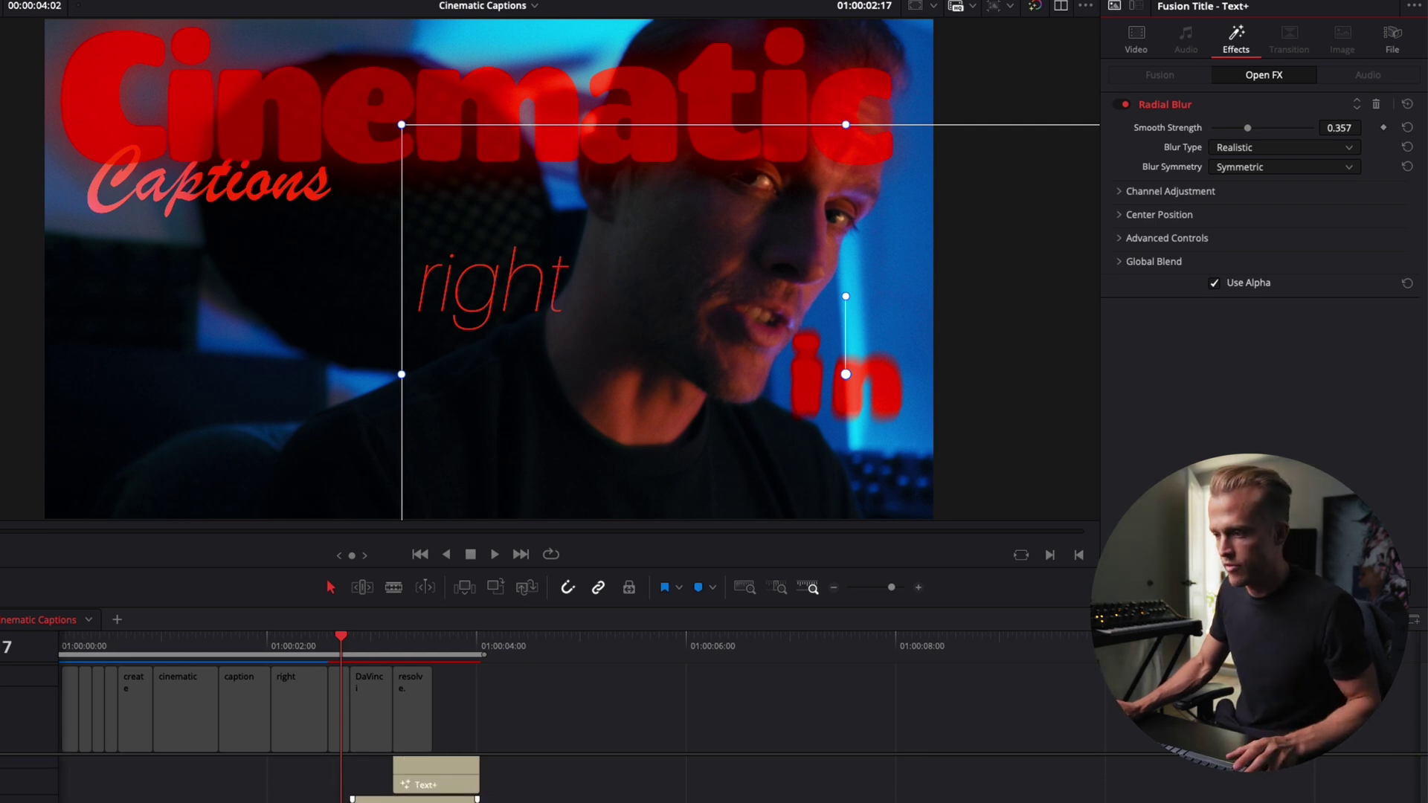
left_click(405, 773)
left_click(372, 641)
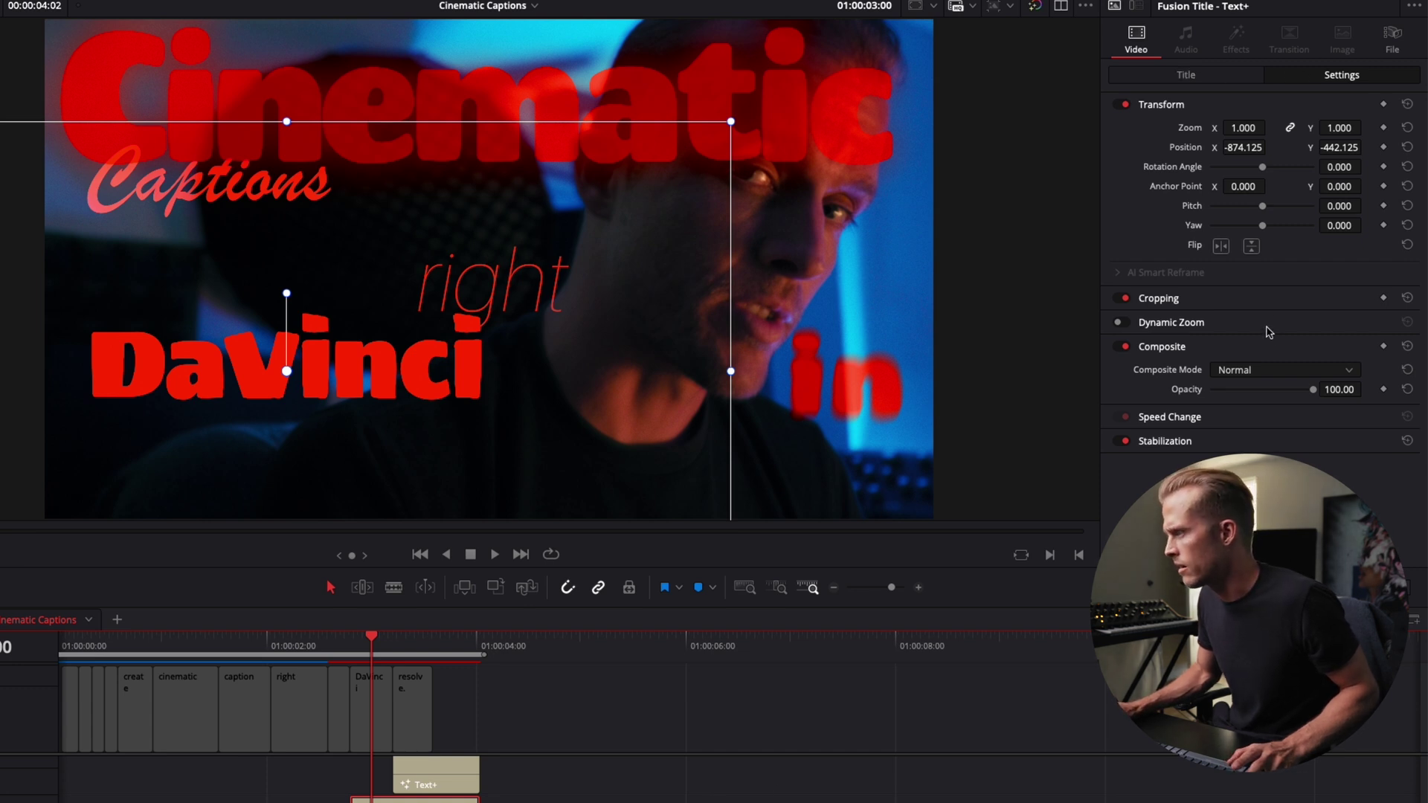
left_click(1275, 370)
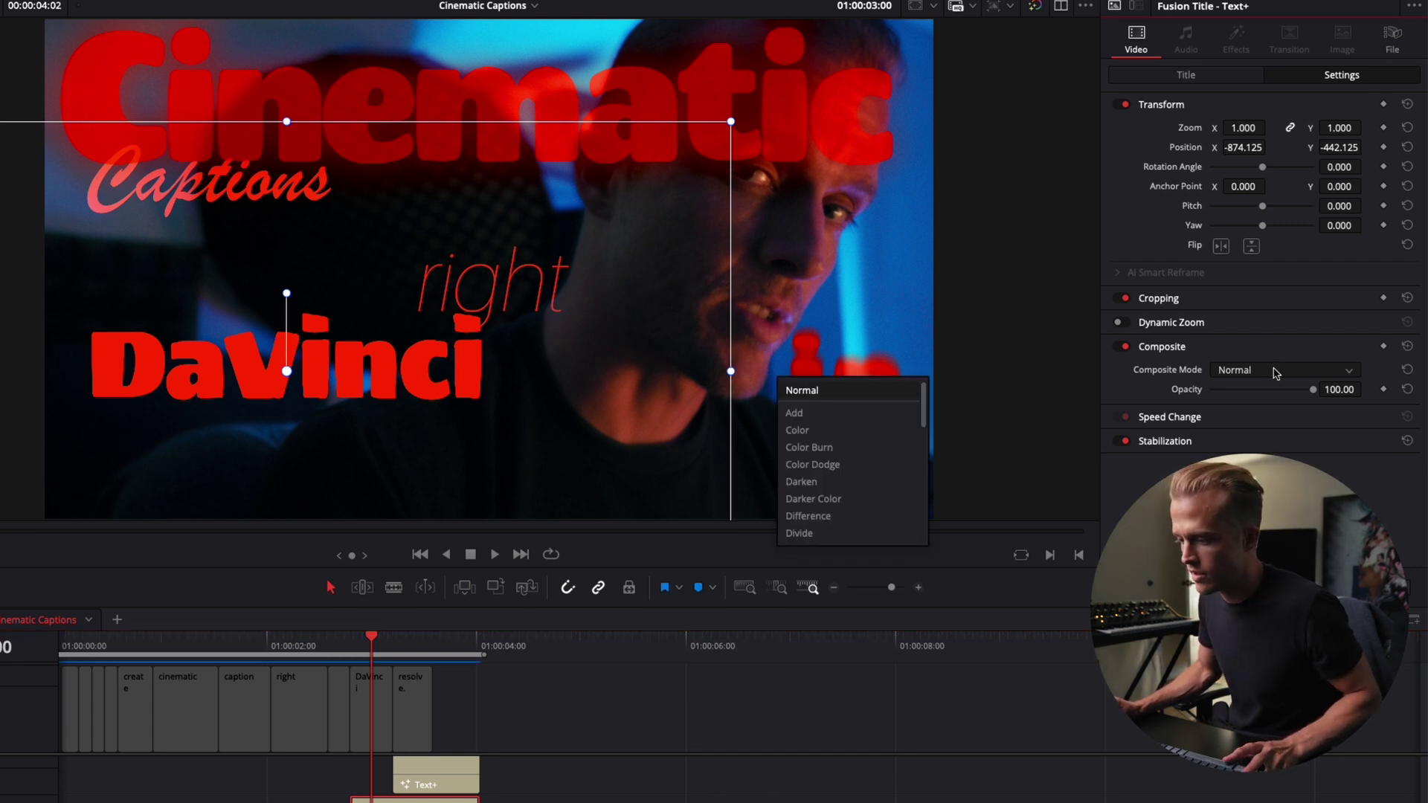
key("Down")
key("Down")
key("Down")
key("Down")
key("Down")
key("Down")
key("Down")
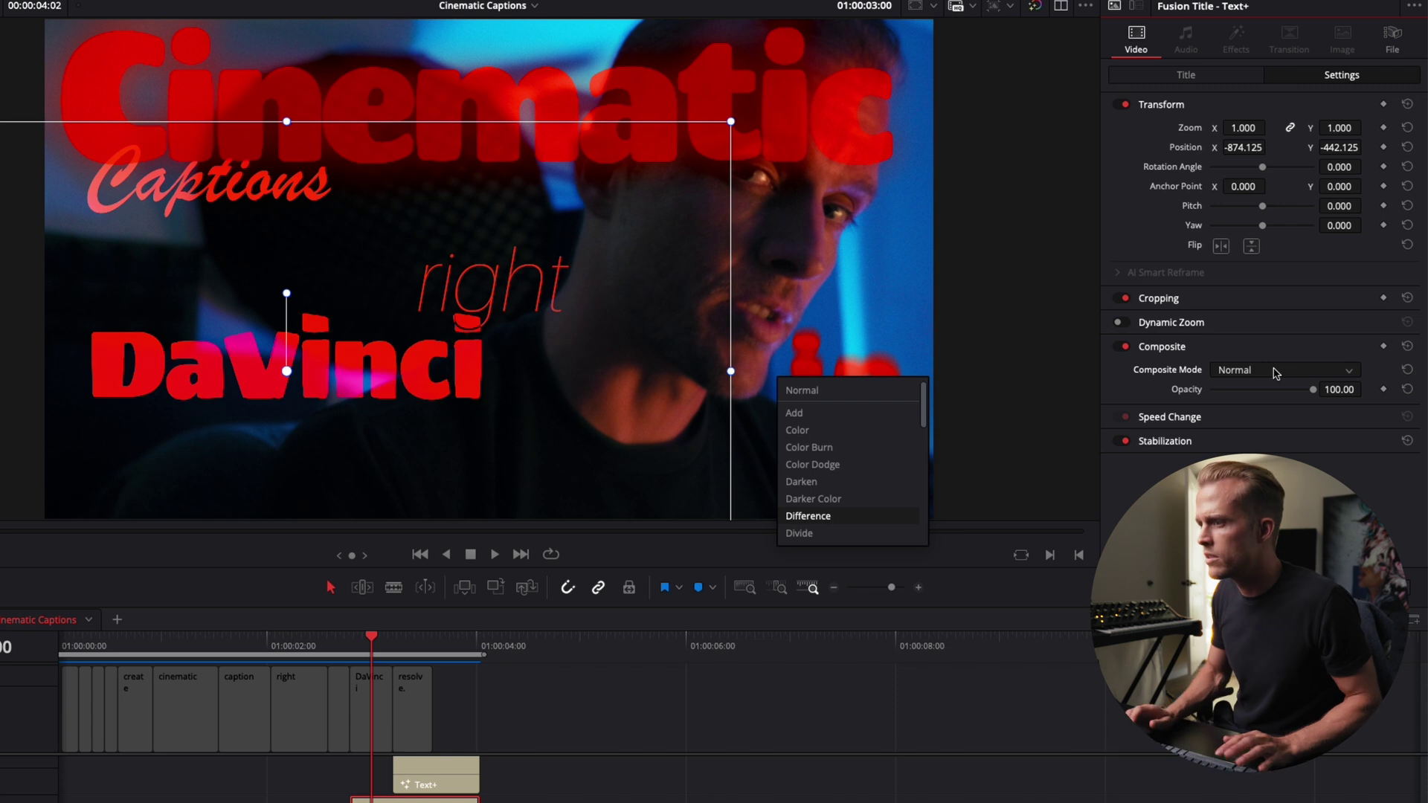
key("Return")
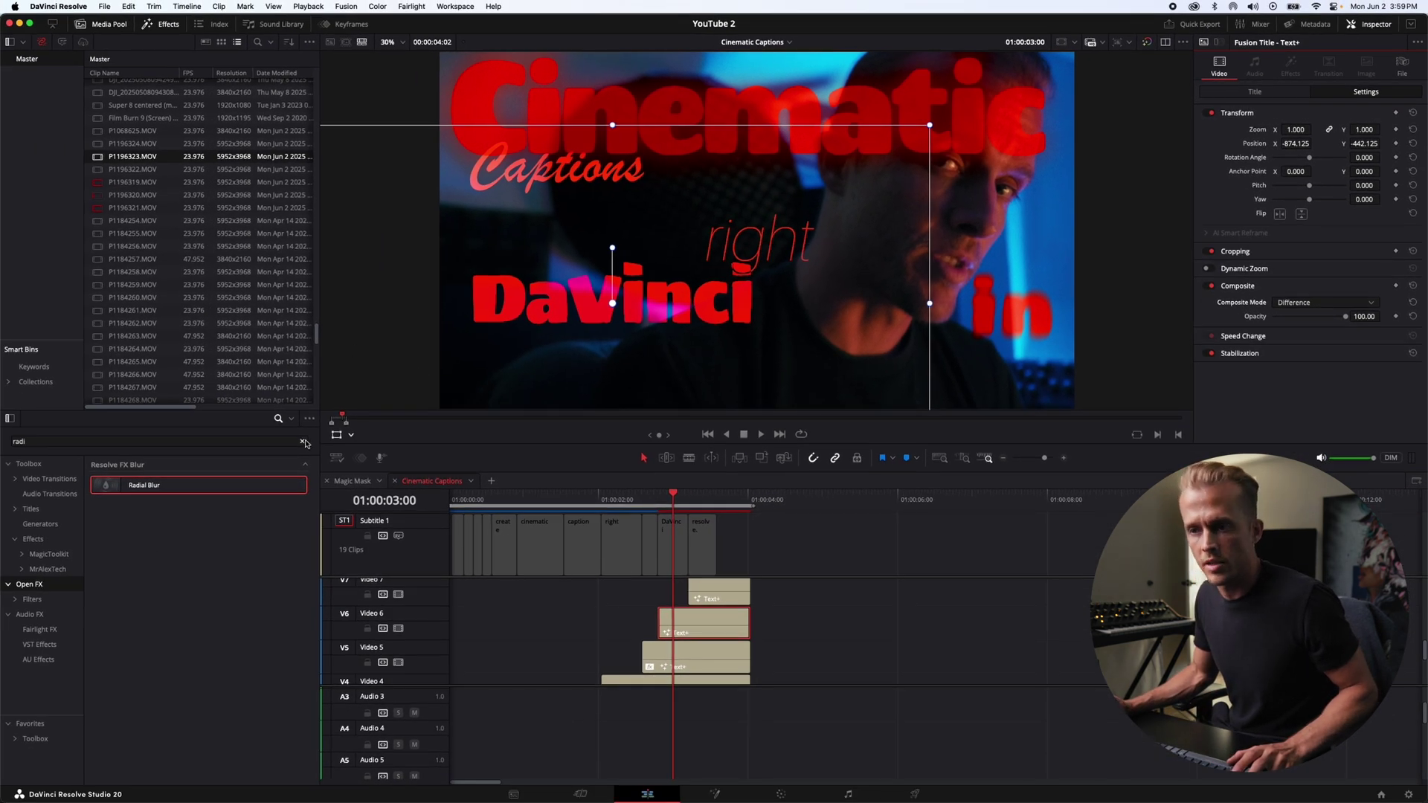
- Apply the Drop Shadow effect to the "DaVinci" title and set its drop distance to 0
left_click(305, 442)
type("drop")
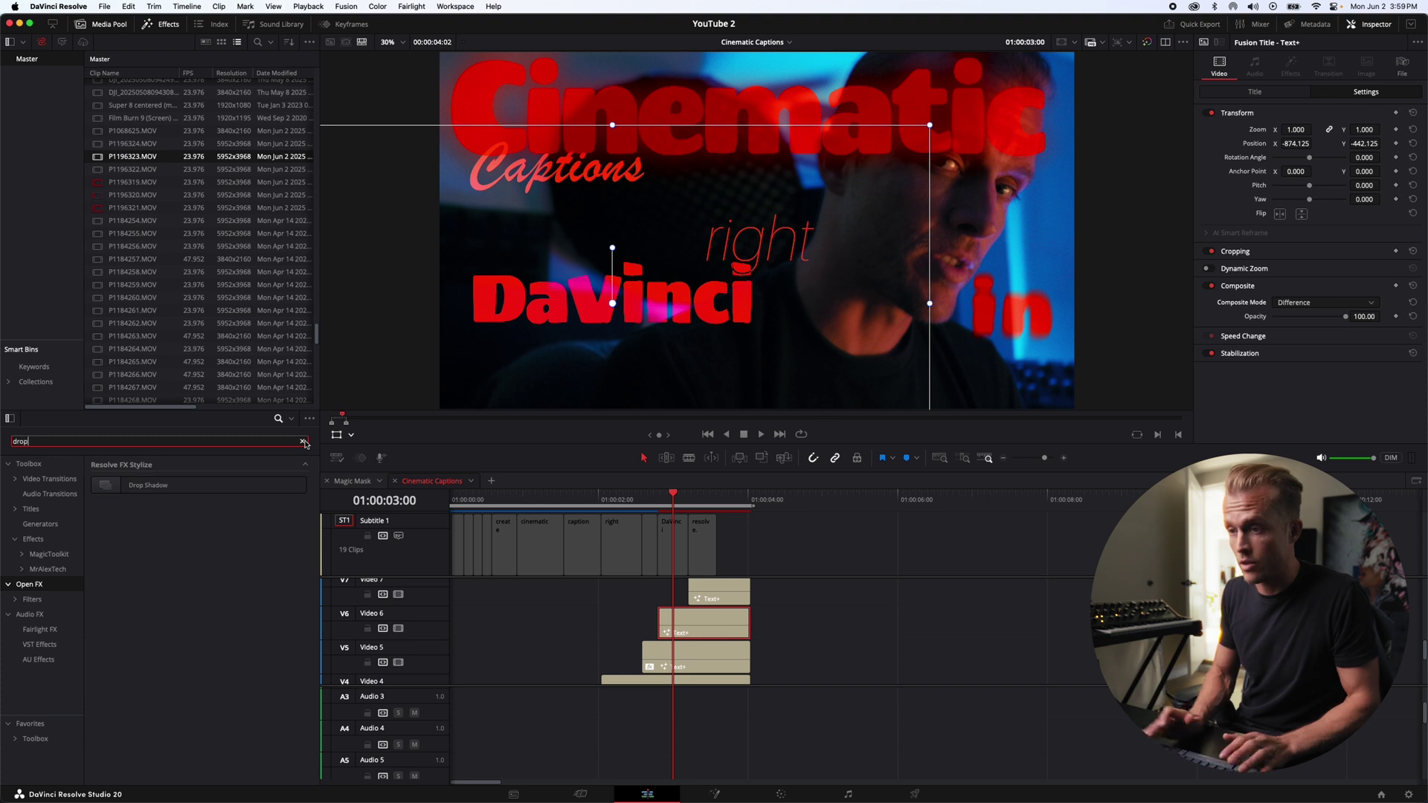
left_click_drag(148, 484, 703, 623)
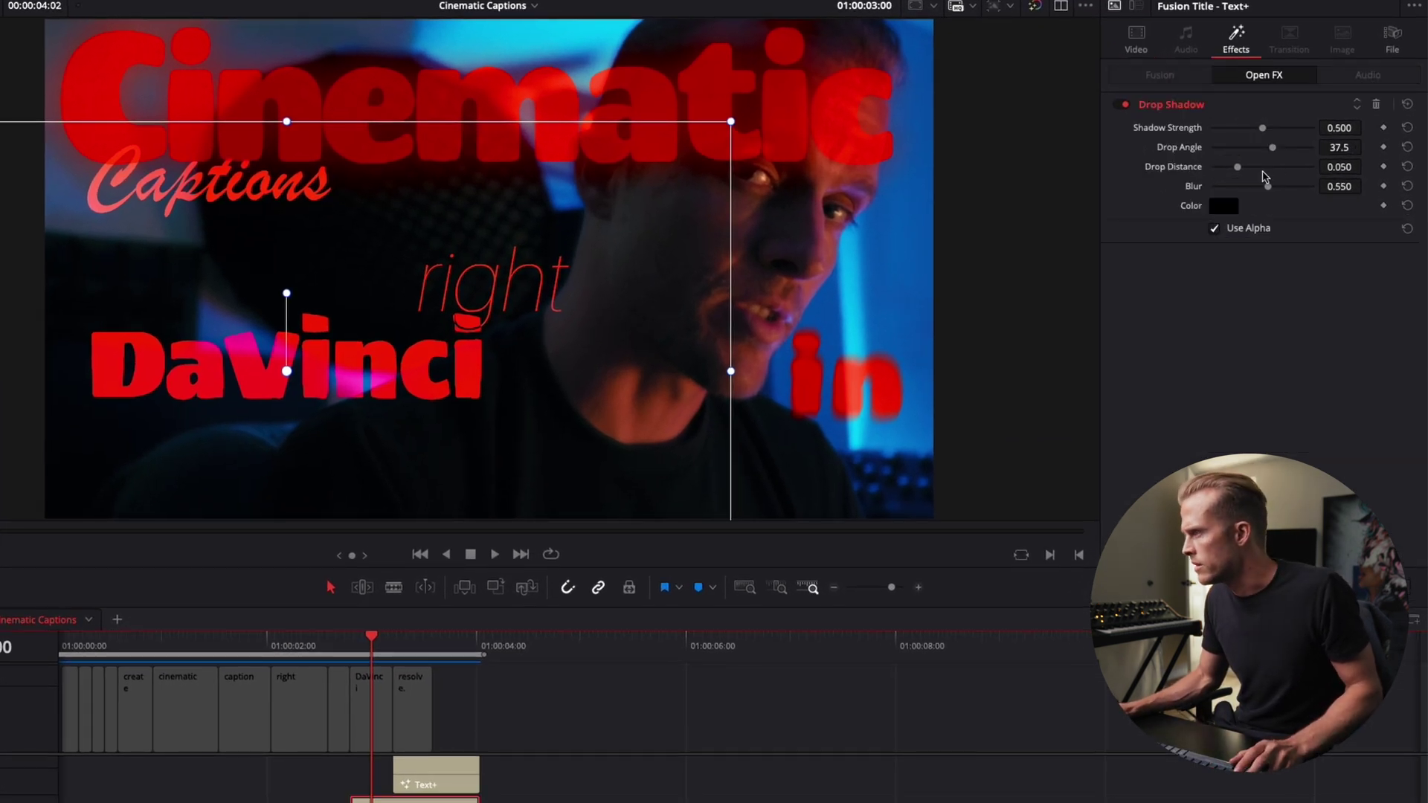
left_click_drag(1237, 167, 1084, 159)
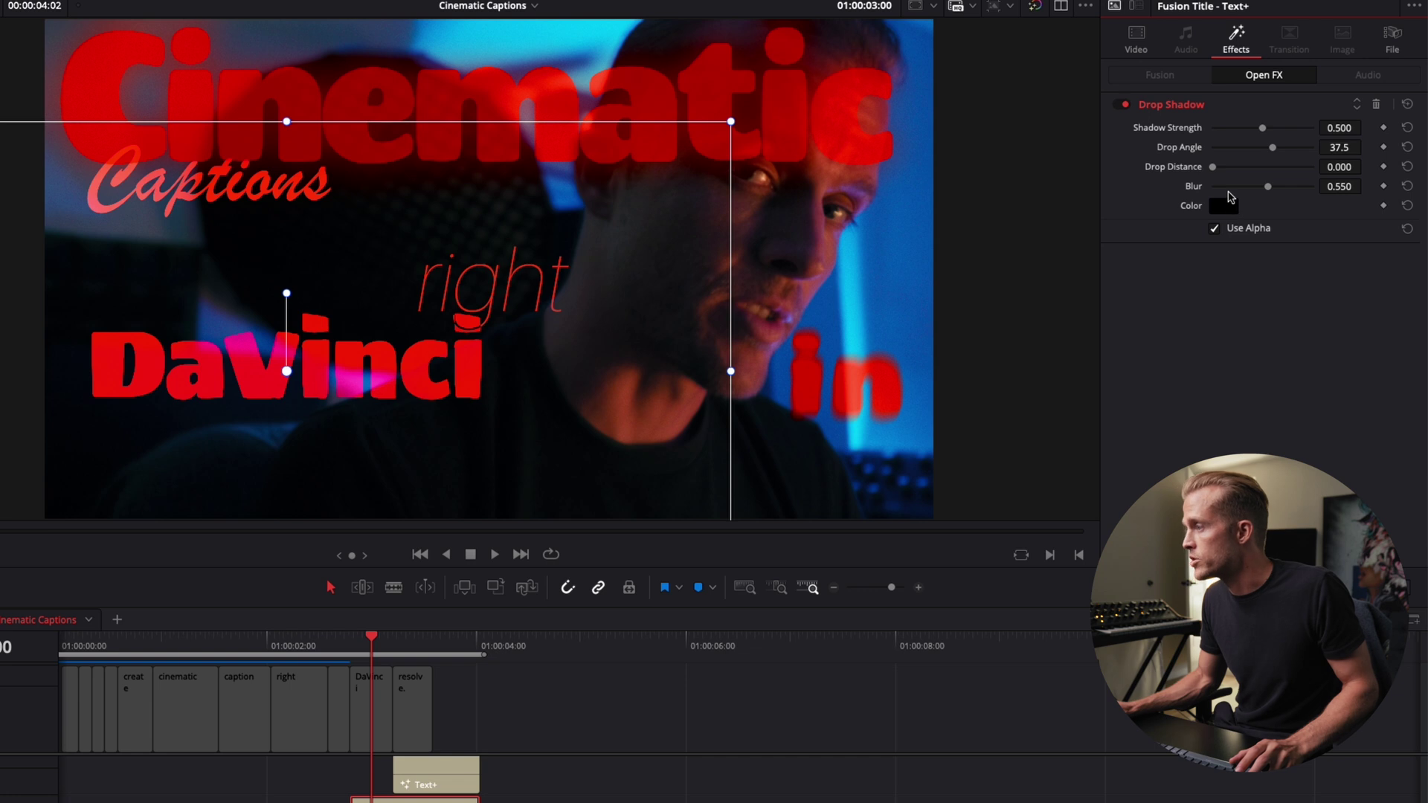
- Color the "DaVinci" drop shadow red and raise its shadow strength and blur to 0.891 each
left_click(1223, 205)
left_click(1254, 362)
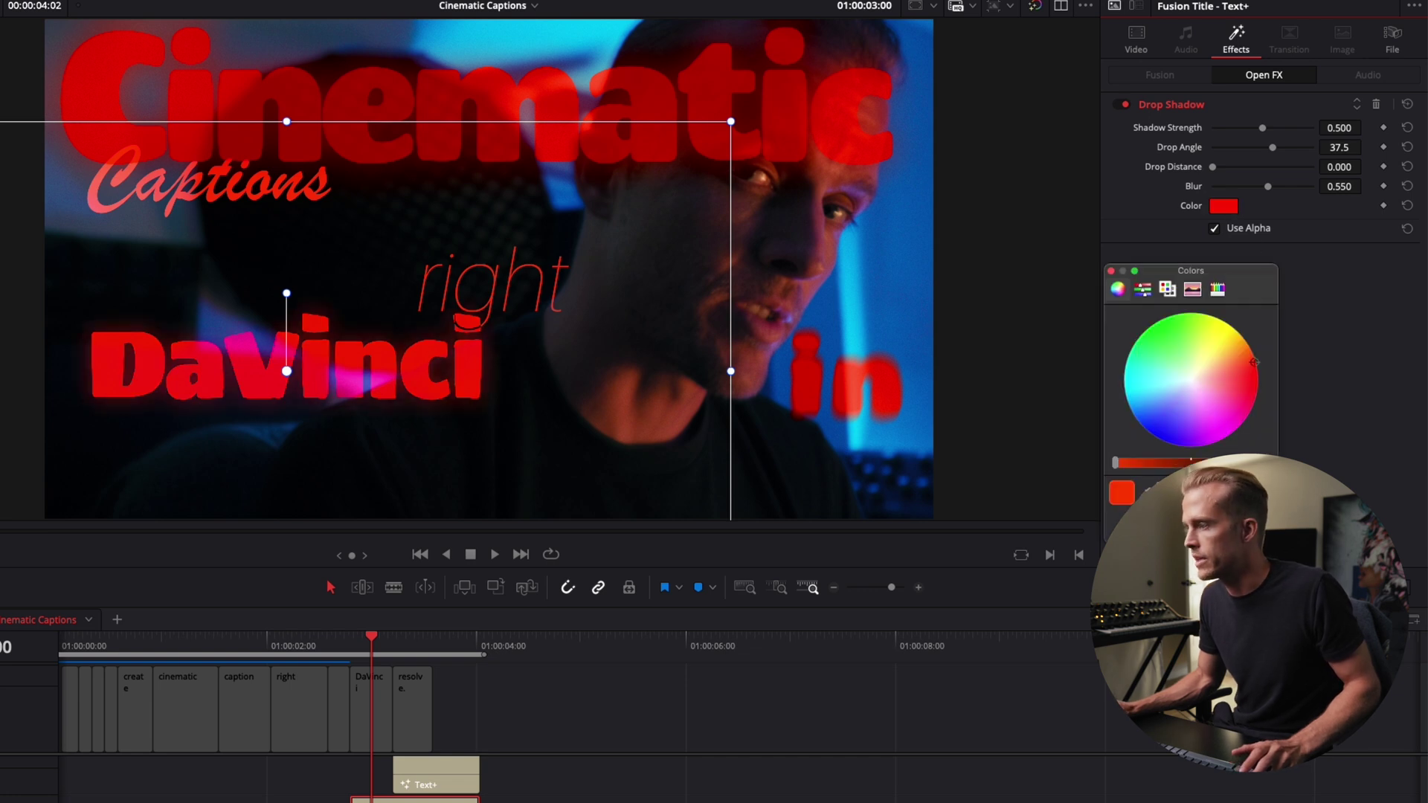
left_click(1245, 526)
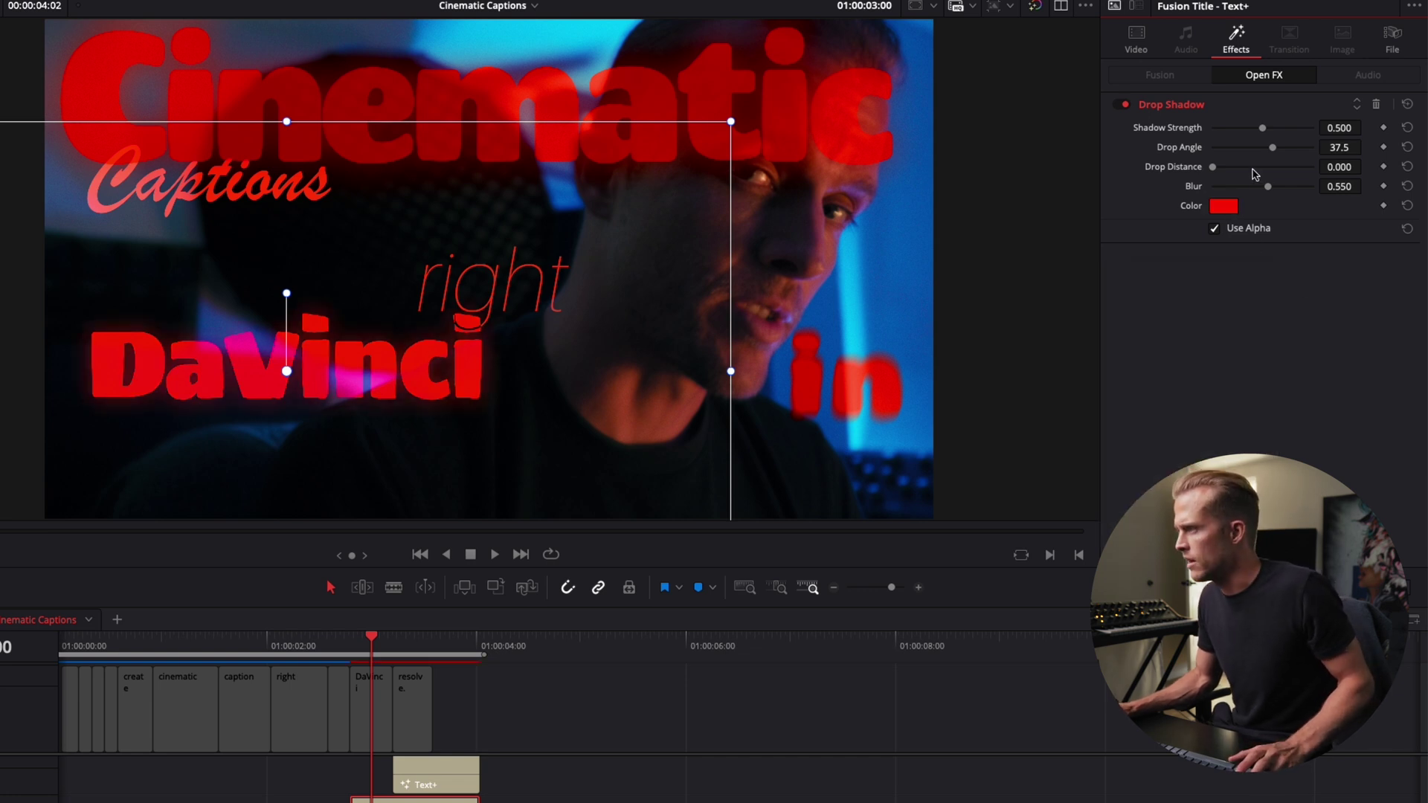
left_click_drag(1262, 128, 1301, 134)
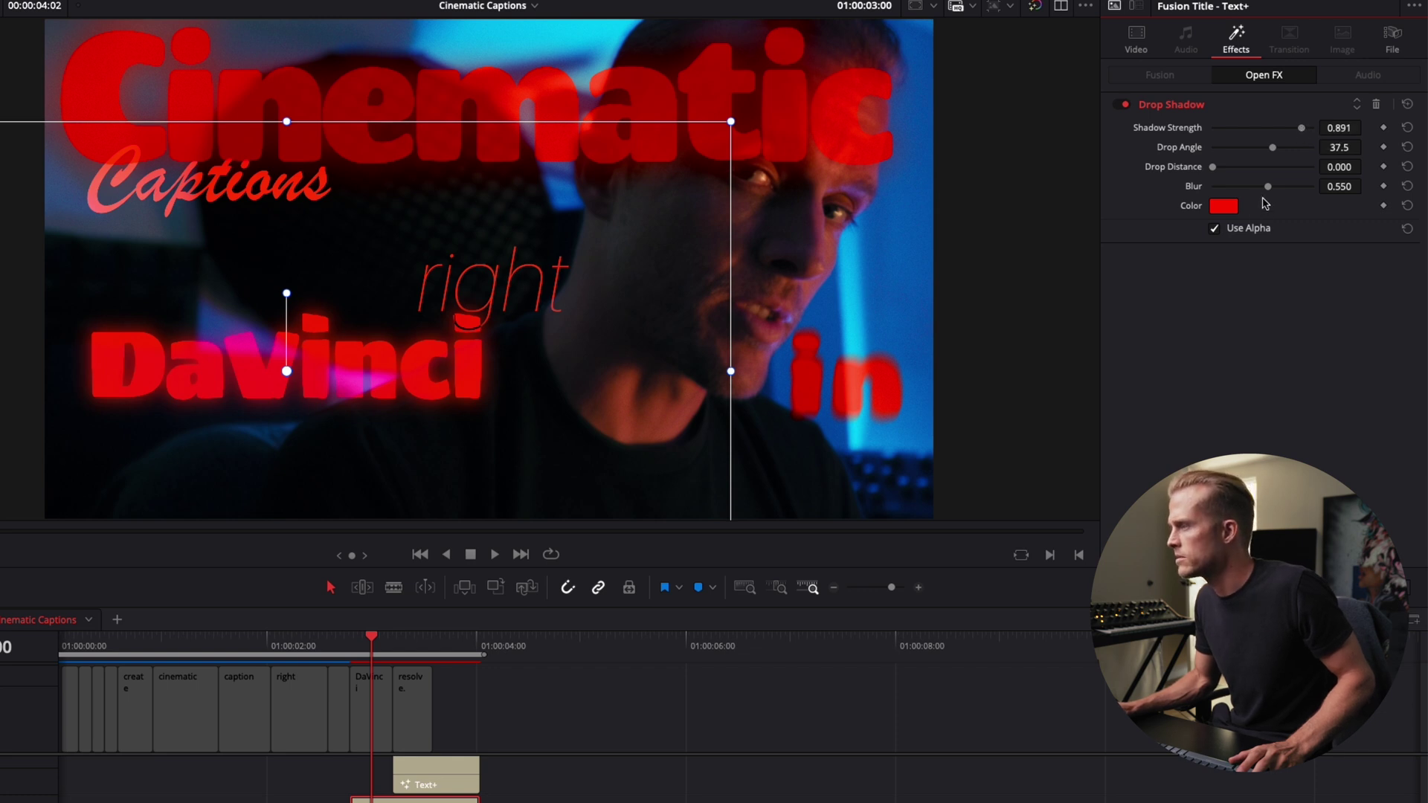
left_click_drag(1268, 186, 1302, 192)
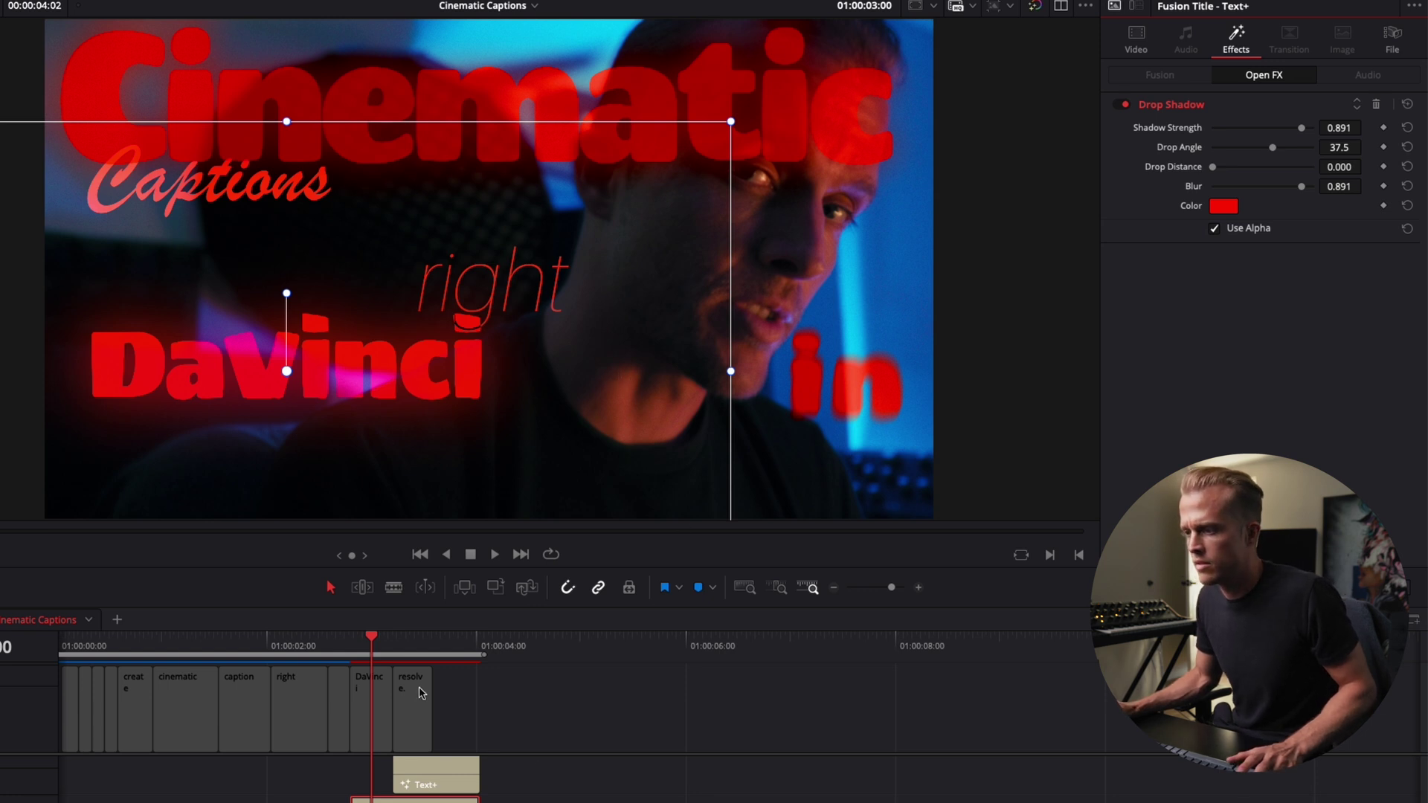
- Set the composite mode of the "Resolve" title to Difference, with the playhead at 01:00:03:10
left_click(414, 641)
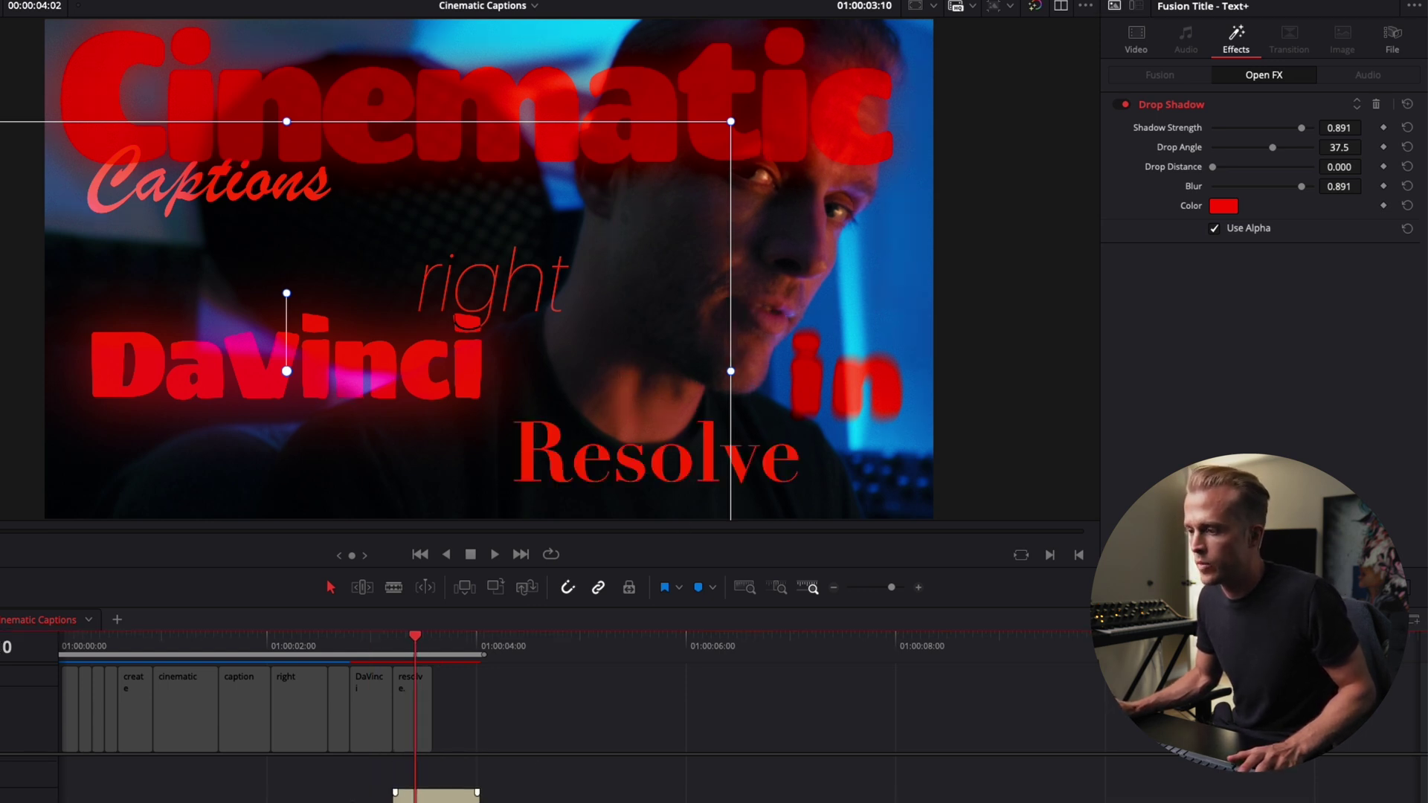
left_click(440, 797)
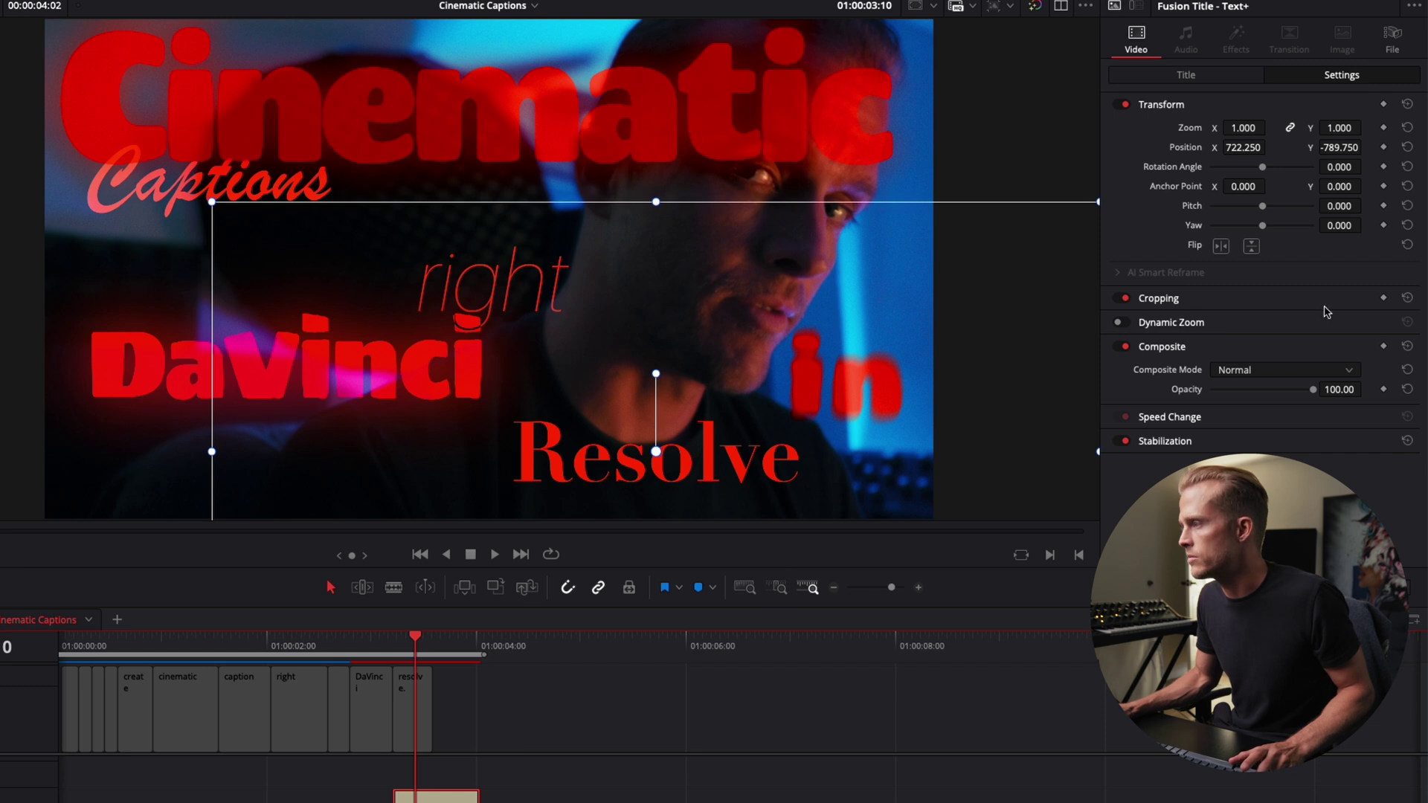
left_click(1291, 370)
left_click(1291, 372)
left_click(1291, 372)
type("di")
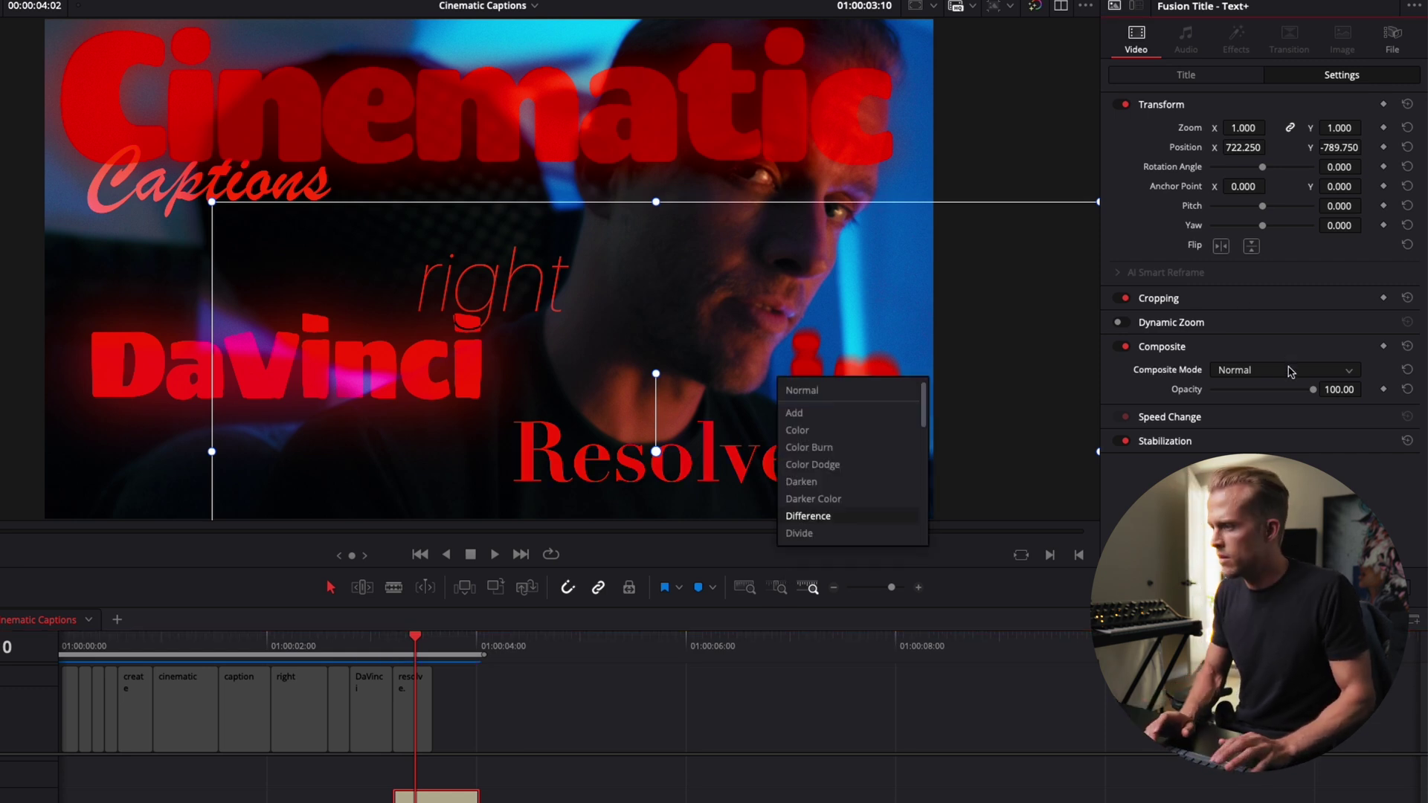
key("Return")
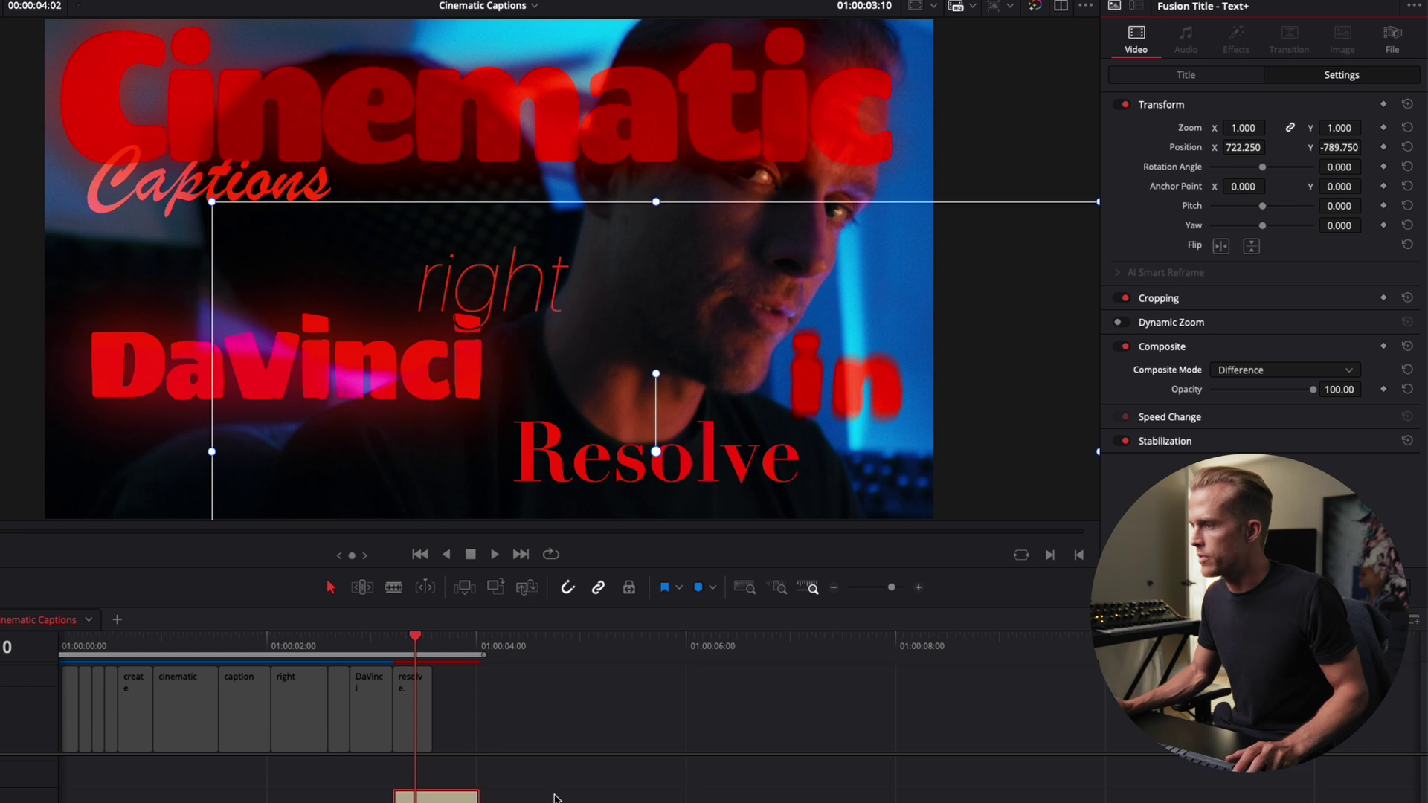
- Duplicate the "Resolve" title onto the track above and offset the copy to position X 735.250, Y -791.750
left_click_drag(416, 645, 451, 646)
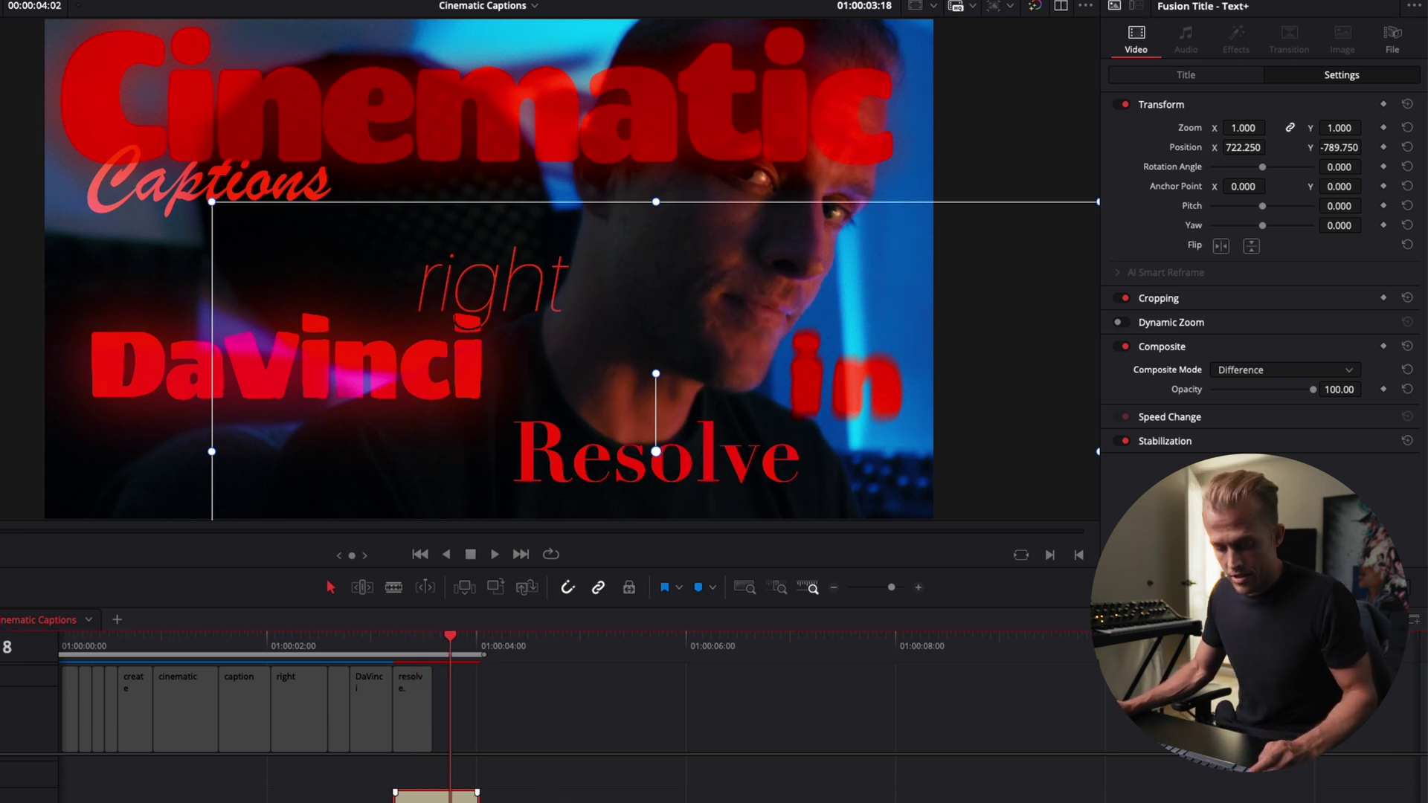
left_click_drag(437, 801, 436, 773)
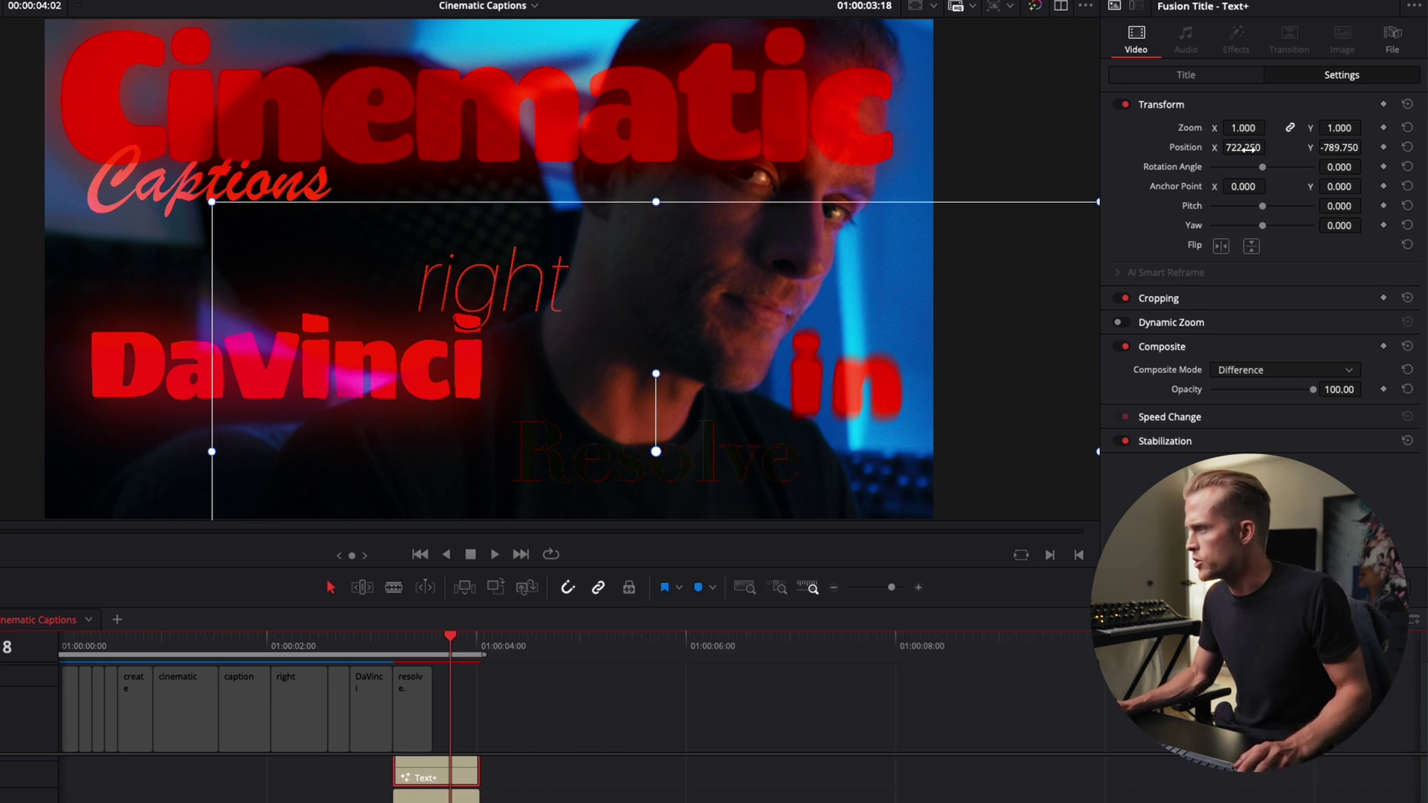
left_click_drag(1251, 148, 1252, 148)
left_click_drag(1243, 147, 1275, 147)
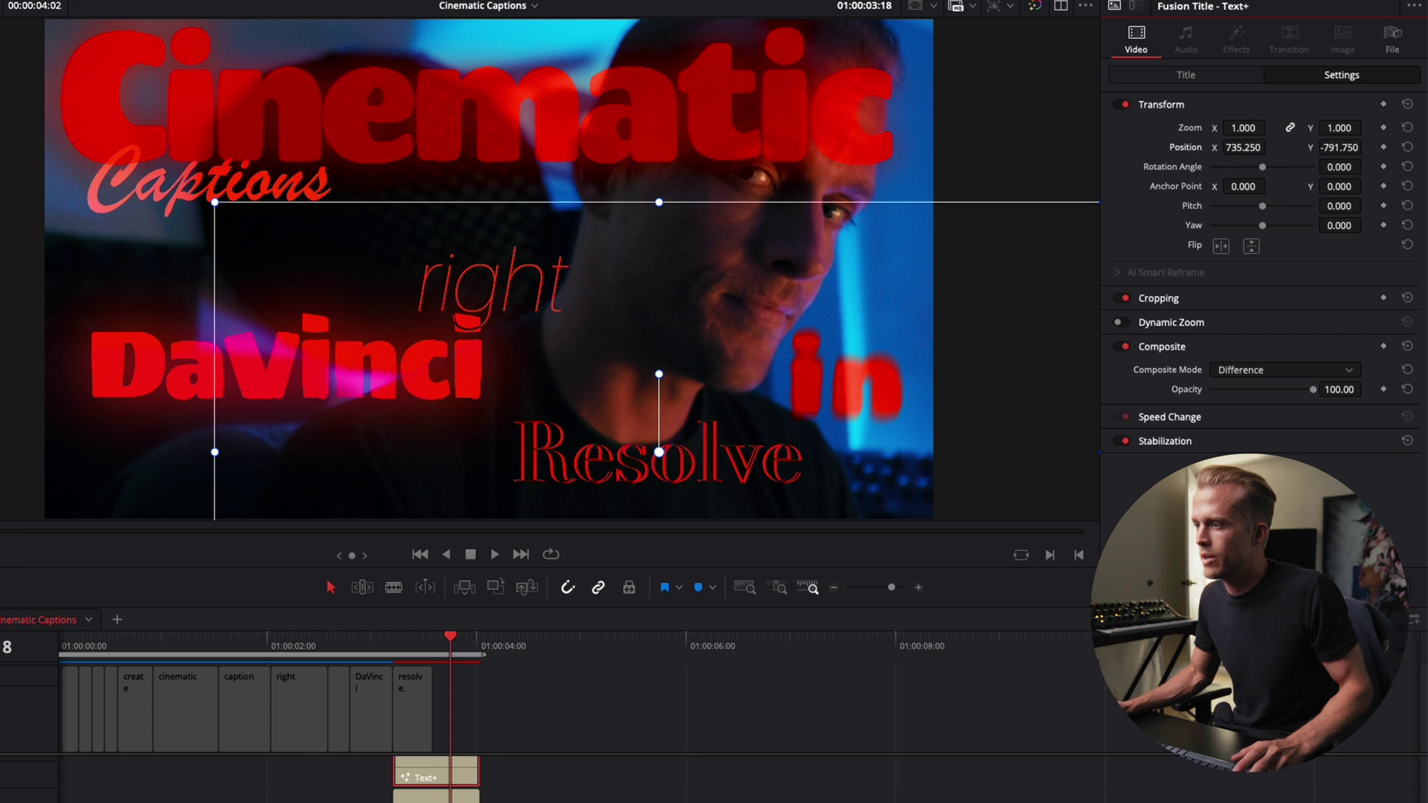
- Try the text outline appearance on the duplicated "Resolve" title's first shading element and restore the solid fill
left_click(1200, 76)
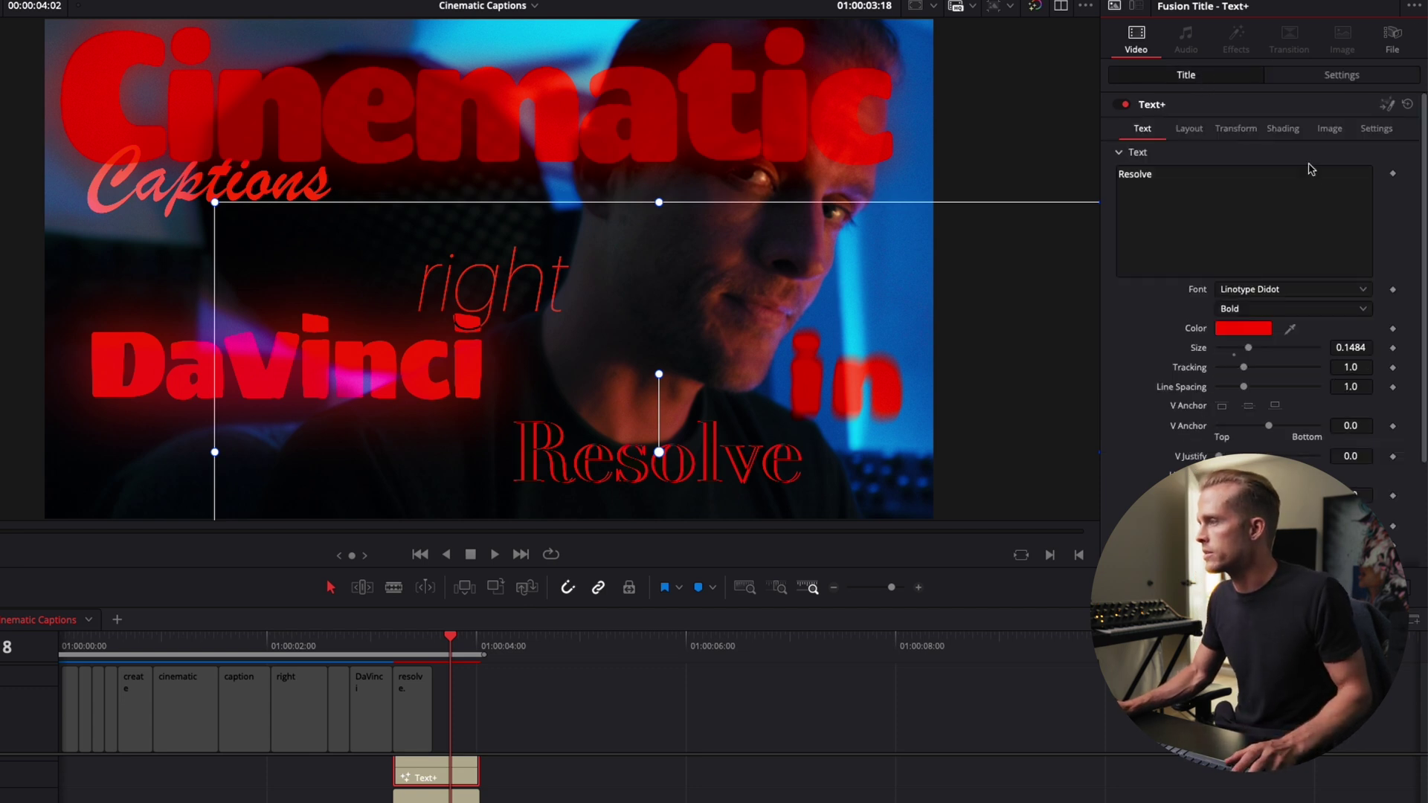
left_click(1251, 129)
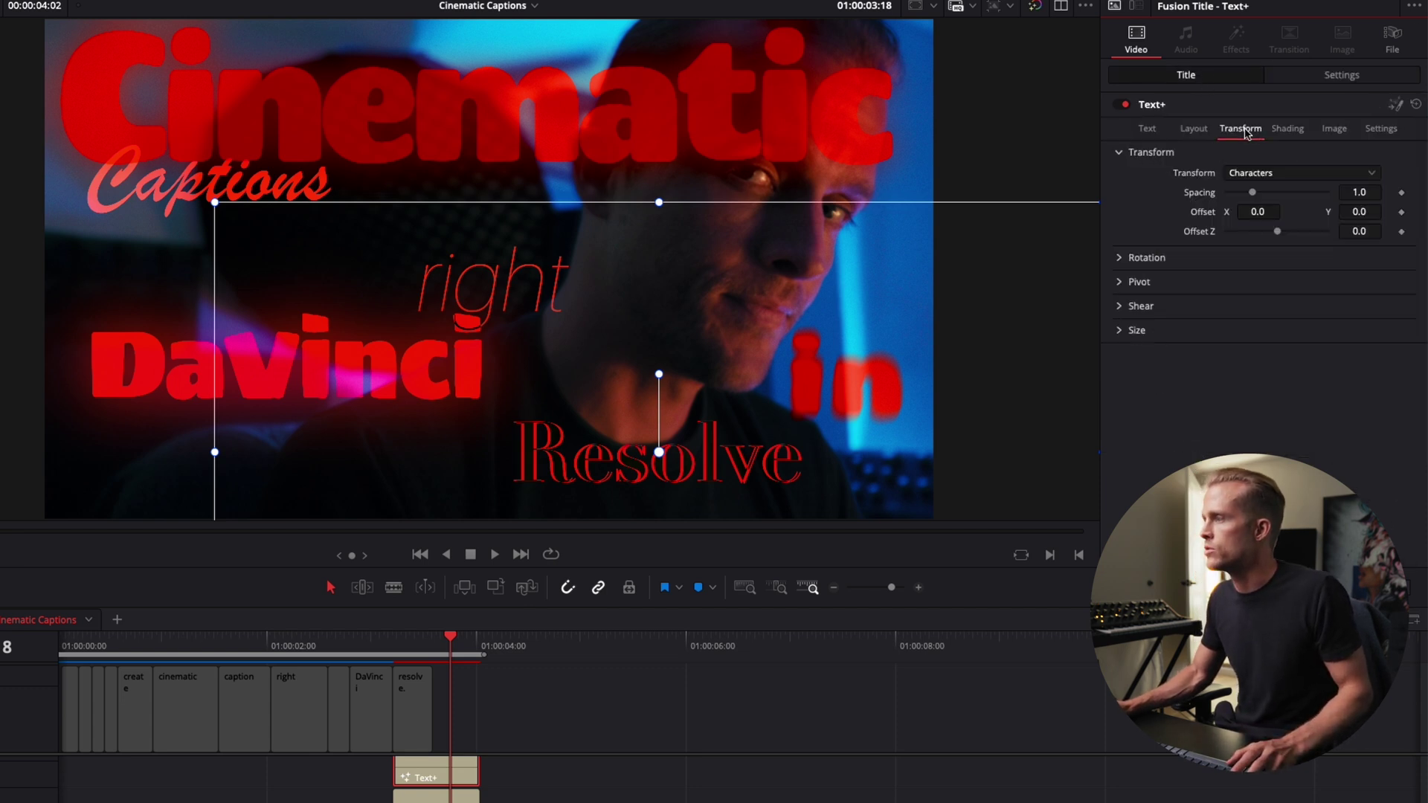
left_click(1287, 129)
left_click(1252, 318)
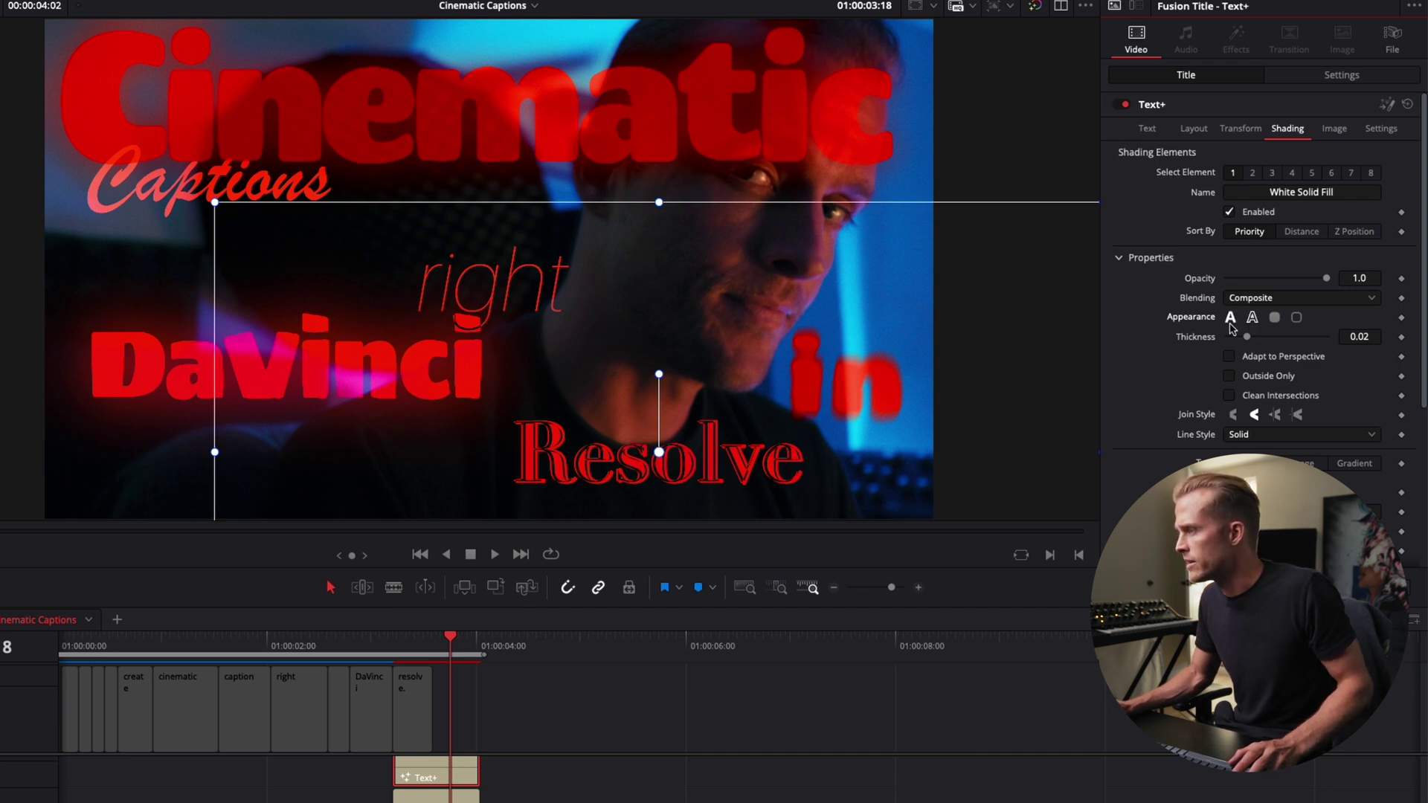
left_click(1230, 318)
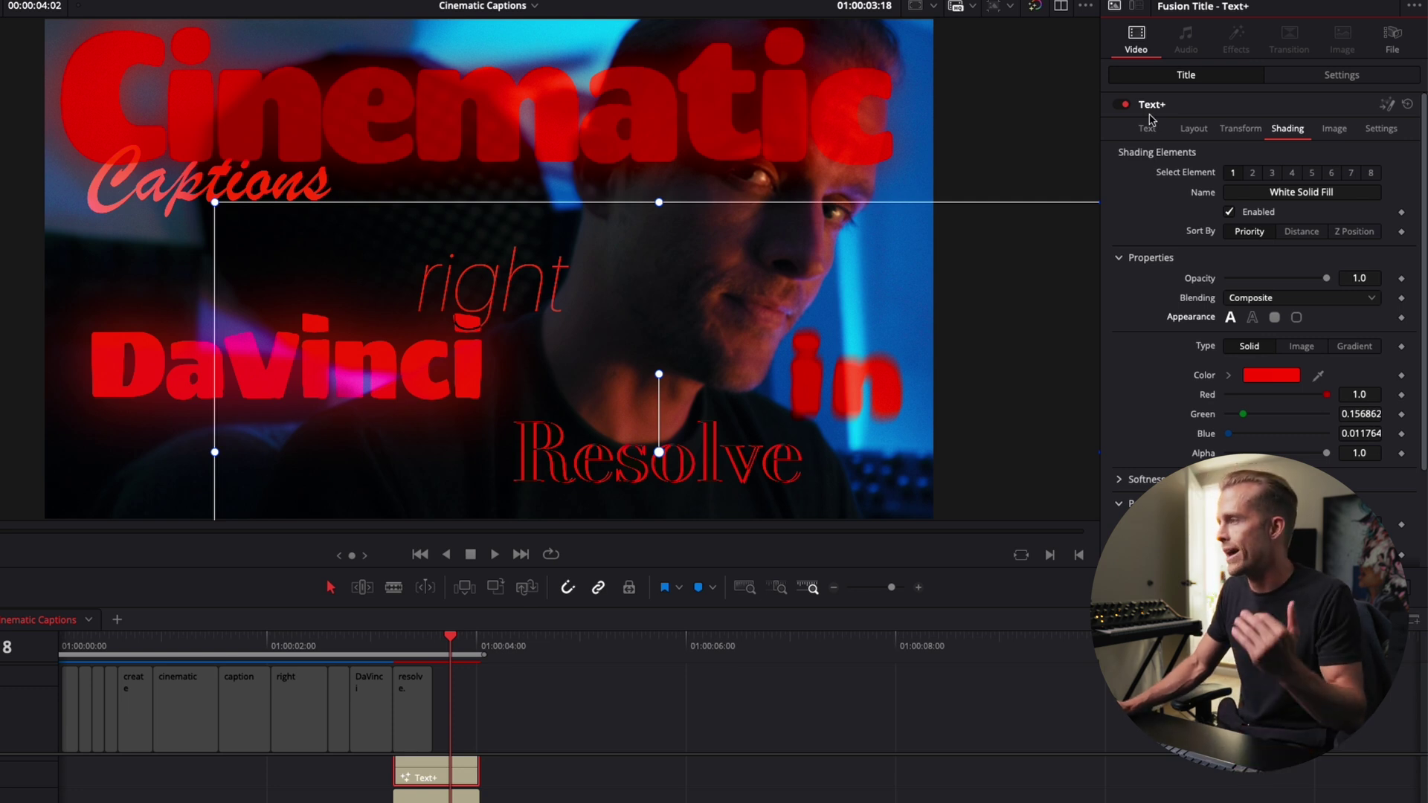
- Enable the P1196323.MOV clip on Video 10 so the man covers the titles, with the playhead at 01:00:03:14
left_click(373, 638)
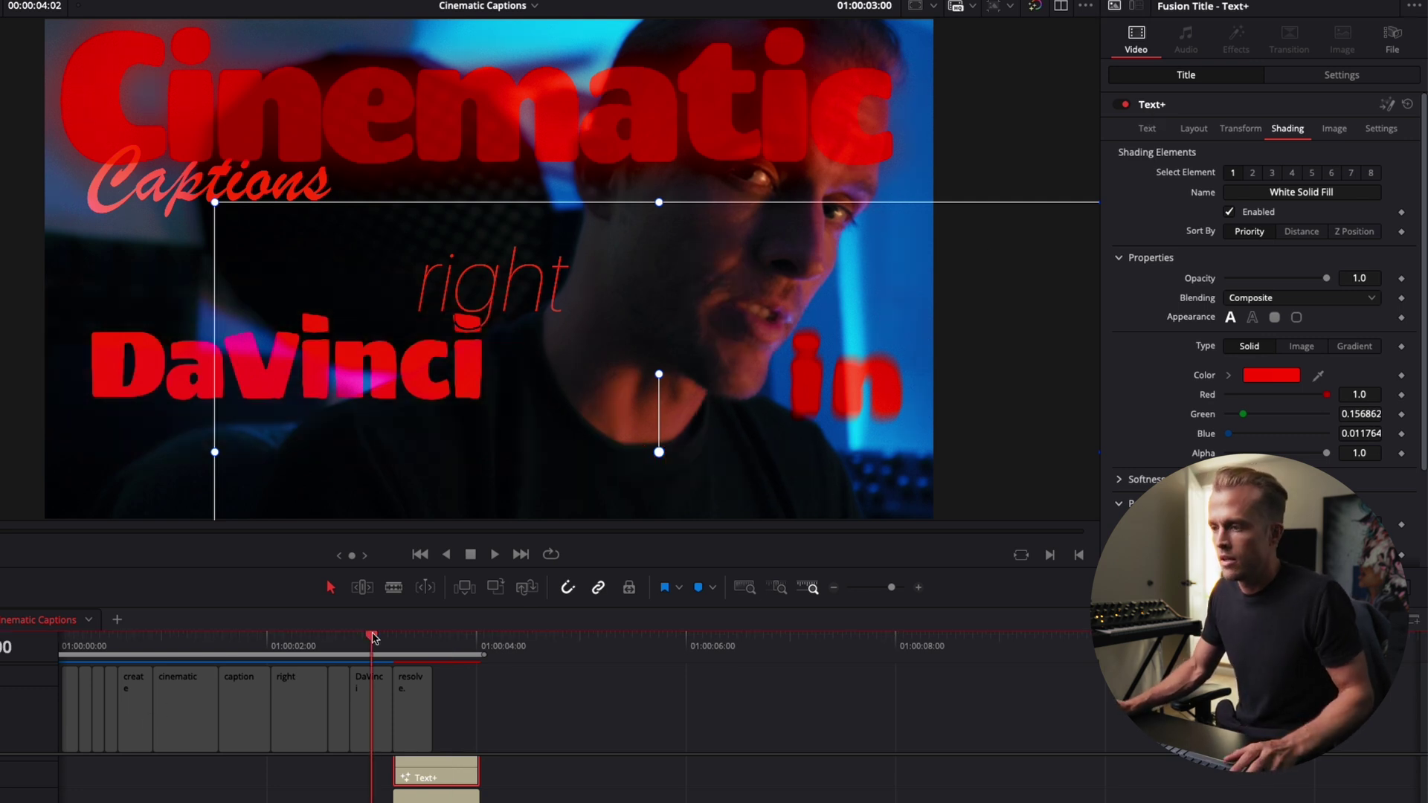
left_click(433, 638)
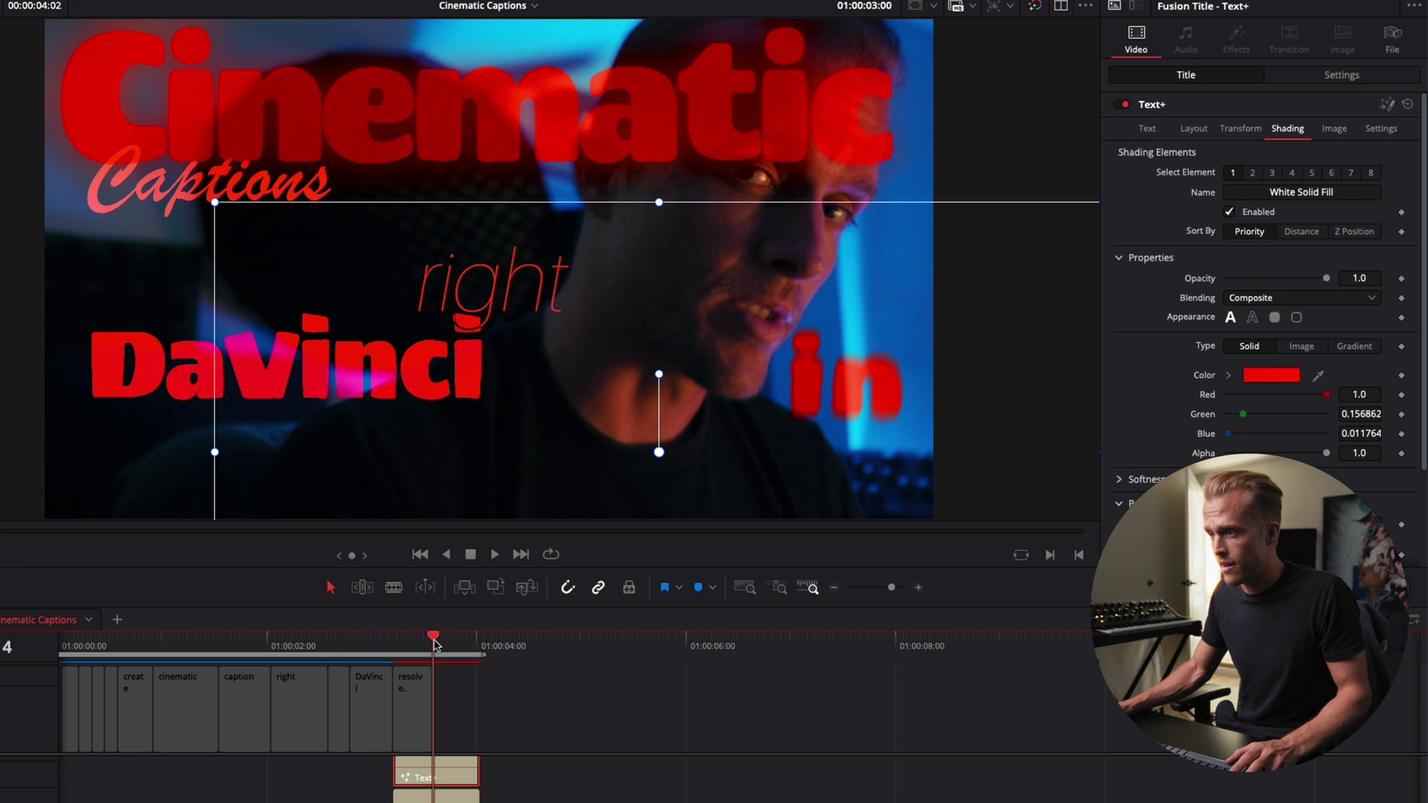
scroll(436, 779, "up", 5)
left_click(646, 629)
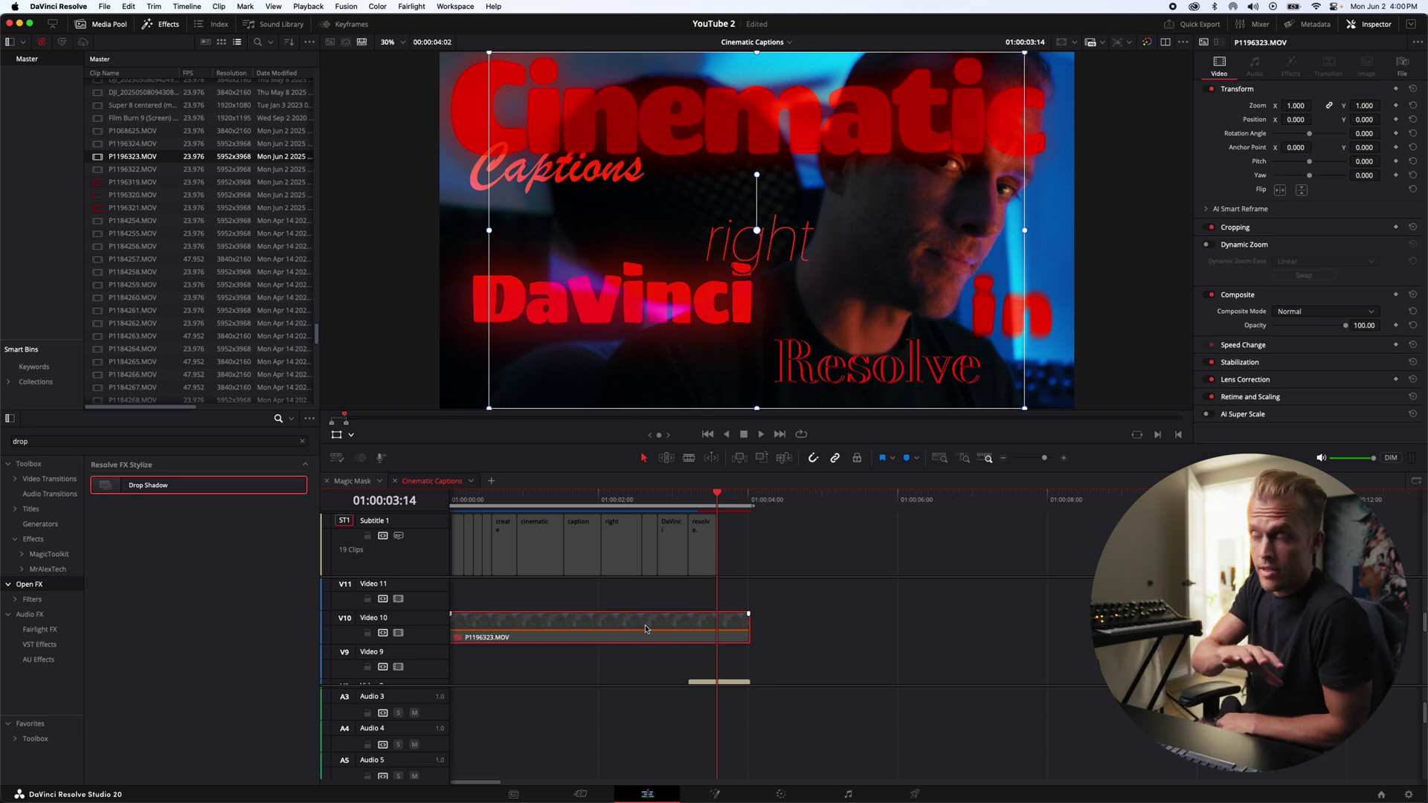
key("d")
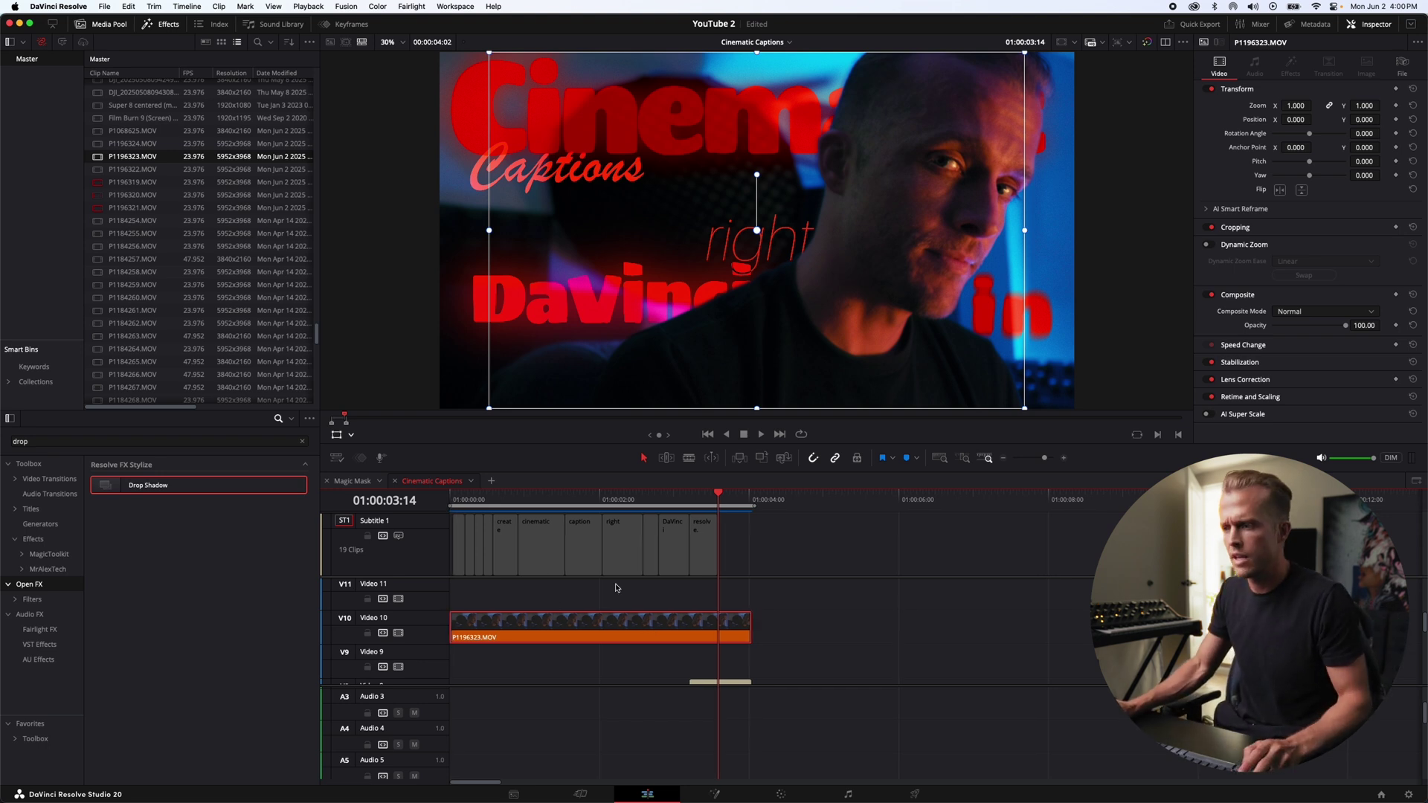
- Move both "Resolve" titles above the P1196323.MOV clip and play the timeline from the start
scroll(669, 632, "down", 1)
left_click(732, 651)
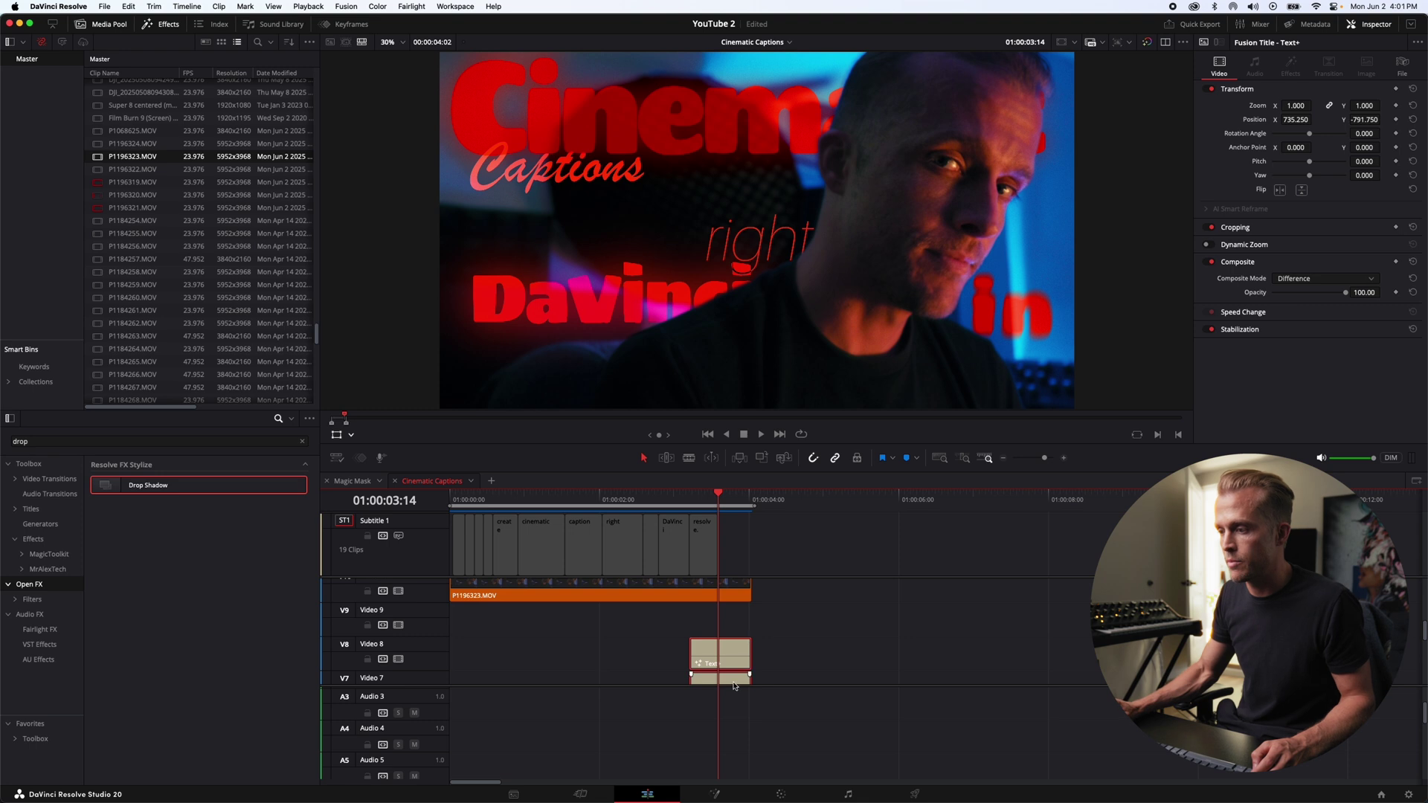
mouse_move(733, 684)
left_mouse_down()
mouse_move(729, 572)
mouse_move(731, 660)
left_mouse_up()
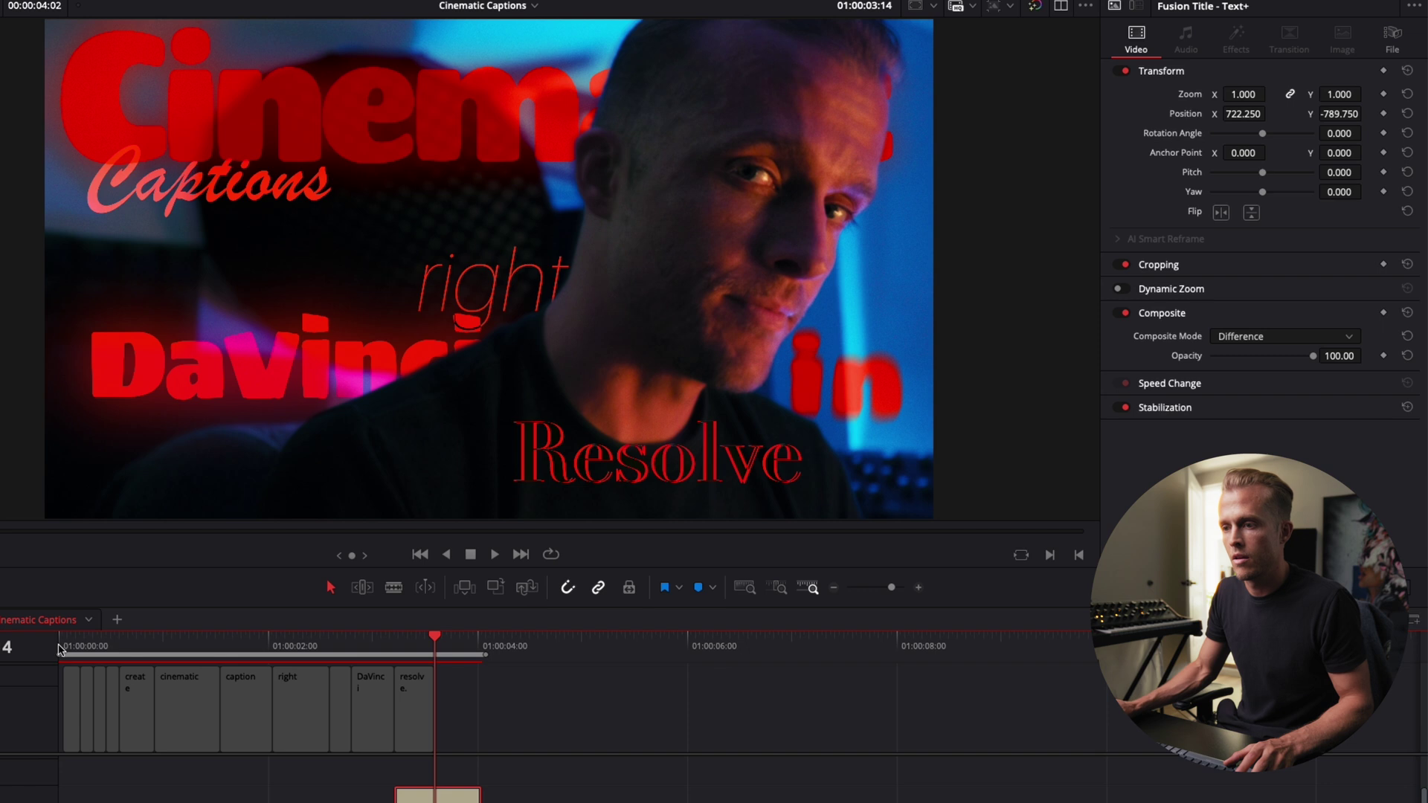
left_click(59, 647)
key("space")
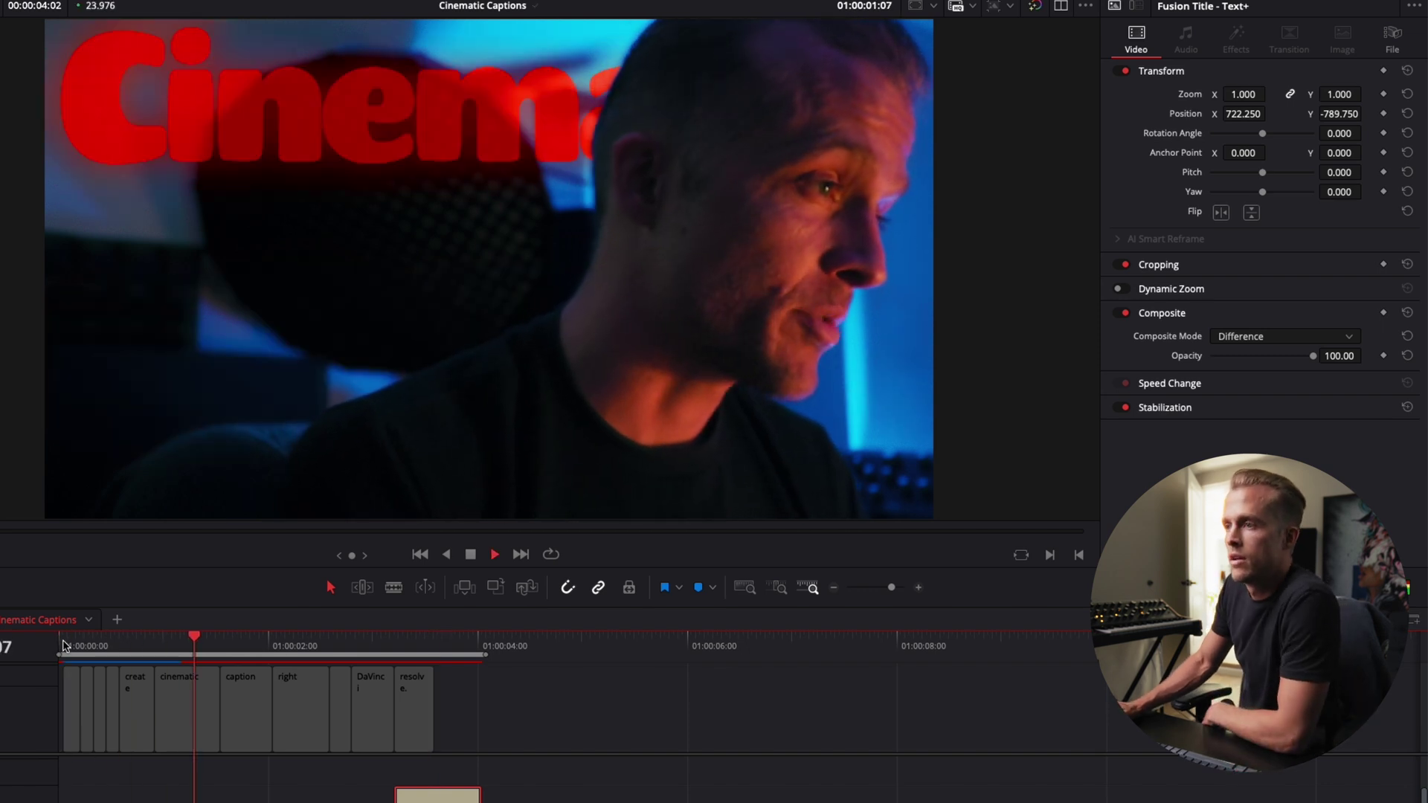